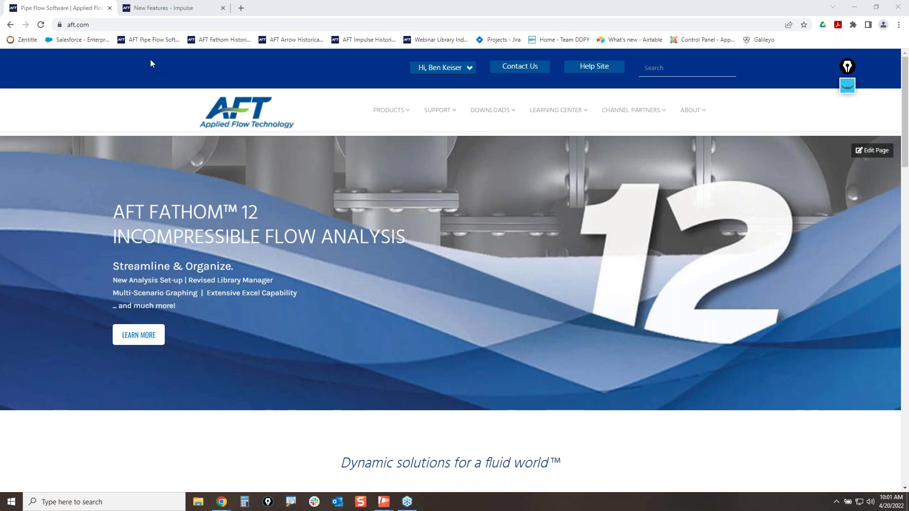
- Open the New Features - Impulse page, circle its web address and the row of version tabs in red, and clear the marks
click(167, 10)
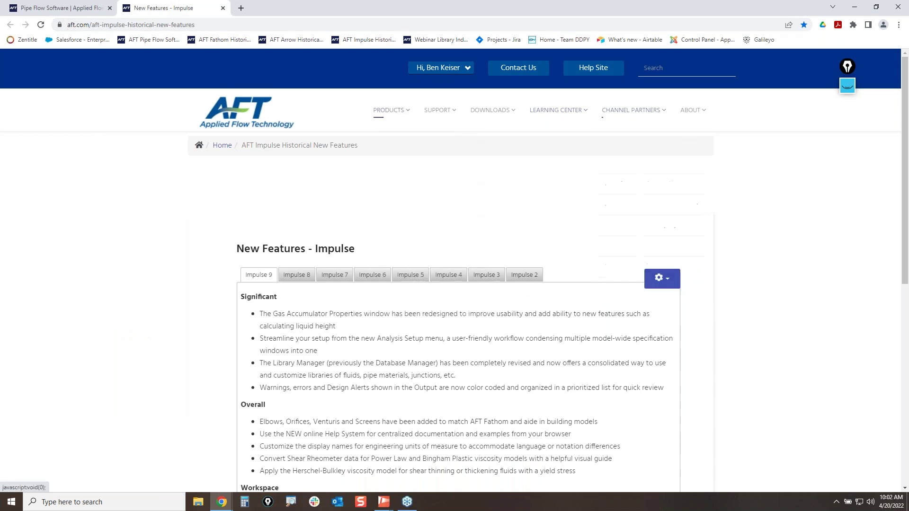
click(847, 86)
click(847, 116)
mouse_move(62, 17)
mouse_down()
mouse_move(60, 30)
mouse_move(201, 35)
mouse_move(174, 19)
mouse_move(57, 22)
mouse_up()
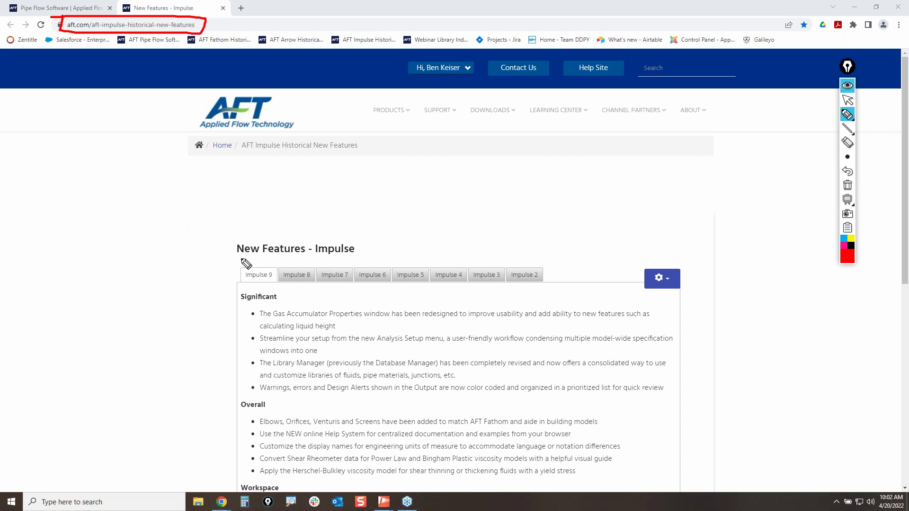
mouse_move(202, 257)
mouse_down()
mouse_move(548, 259)
mouse_move(547, 289)
mouse_move(204, 286)
mouse_move(201, 256)
mouse_up()
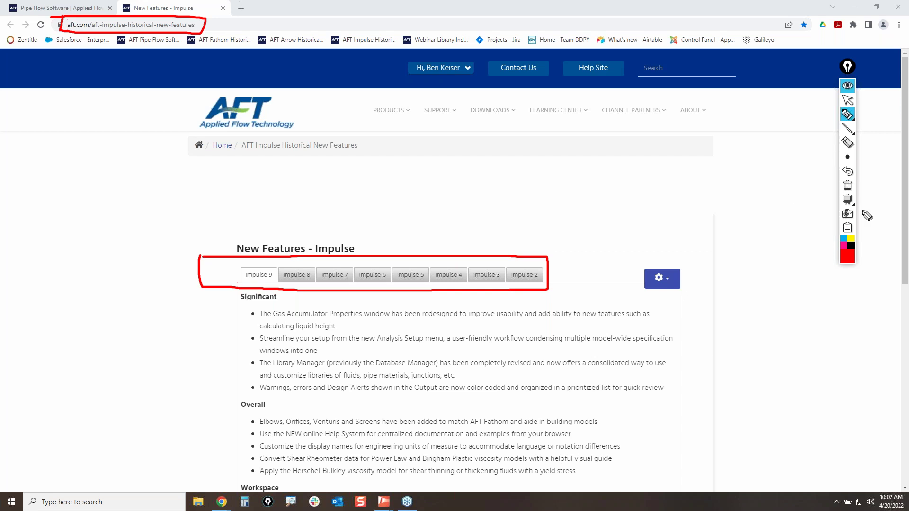
click(849, 188)
click(847, 100)
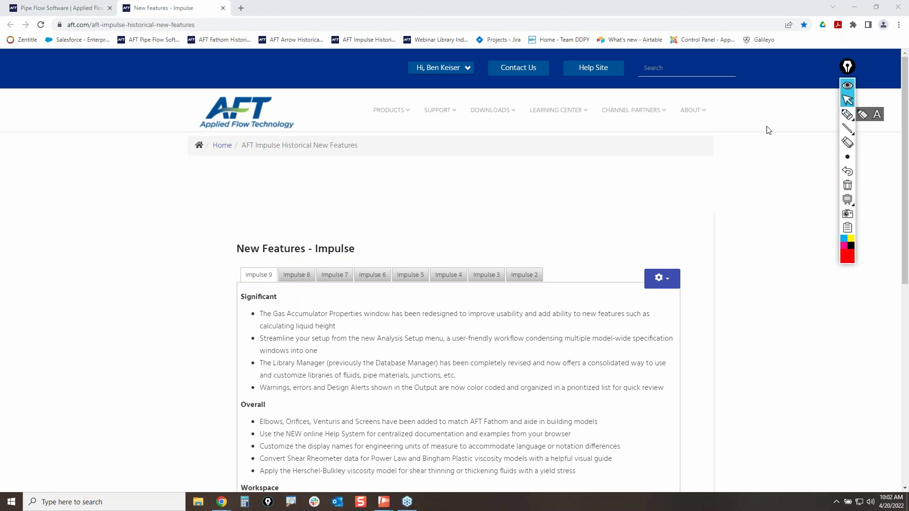
- Outline the page's web address and the word "impulse" within it in red, and clear both marks
click(203, 25)
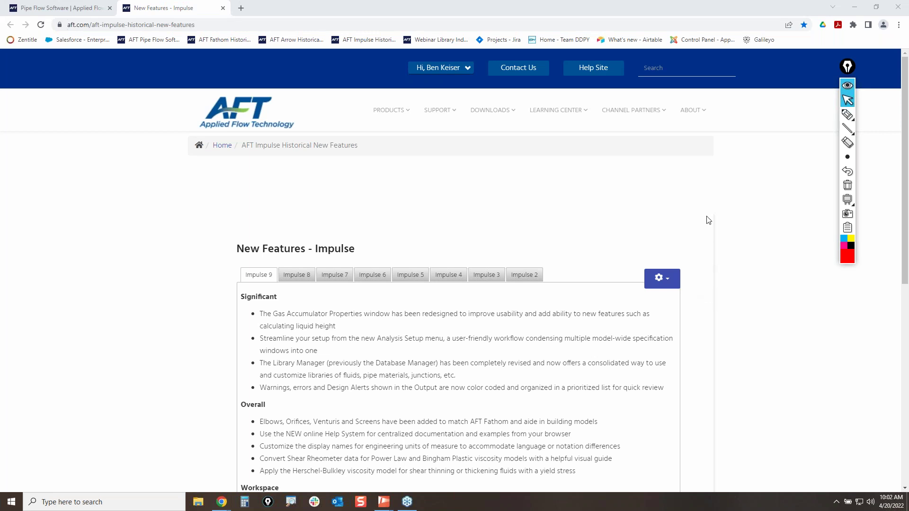
click(847, 114)
mouse_move(47, 18)
mouse_down()
mouse_move(211, 20)
mouse_move(202, 33)
mouse_move(49, 36)
mouse_move(78, 23)
mouse_up()
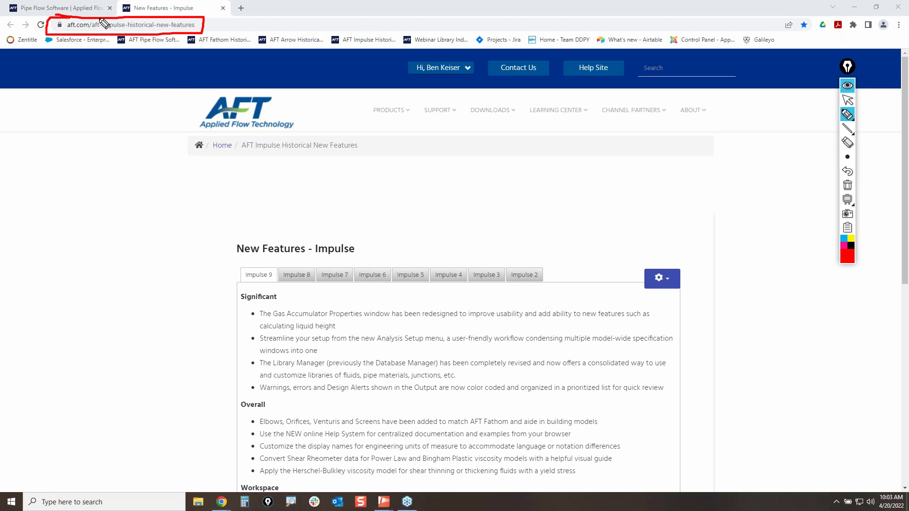
mouse_move(100, 20)
mouse_down()
mouse_move(105, 33)
mouse_move(128, 33)
mouse_move(101, 19)
mouse_up()
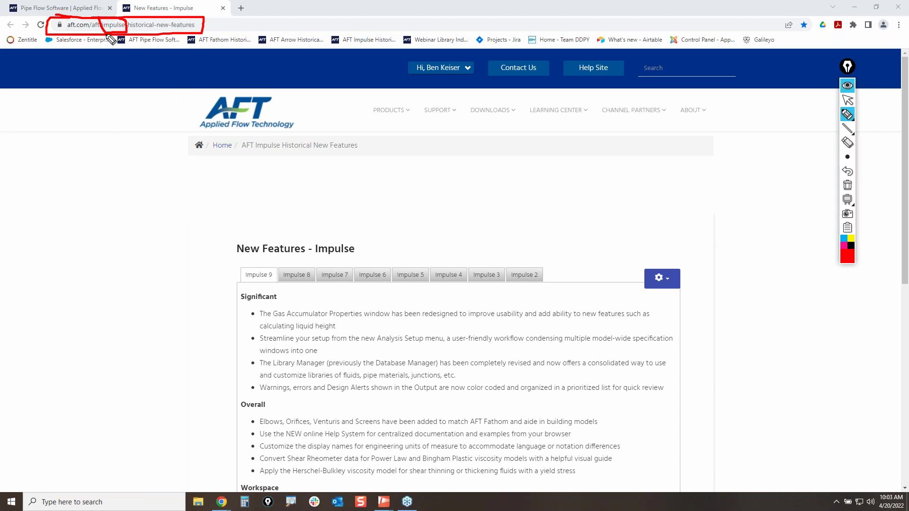
click(848, 187)
click(847, 100)
mouse_move(847, 114)
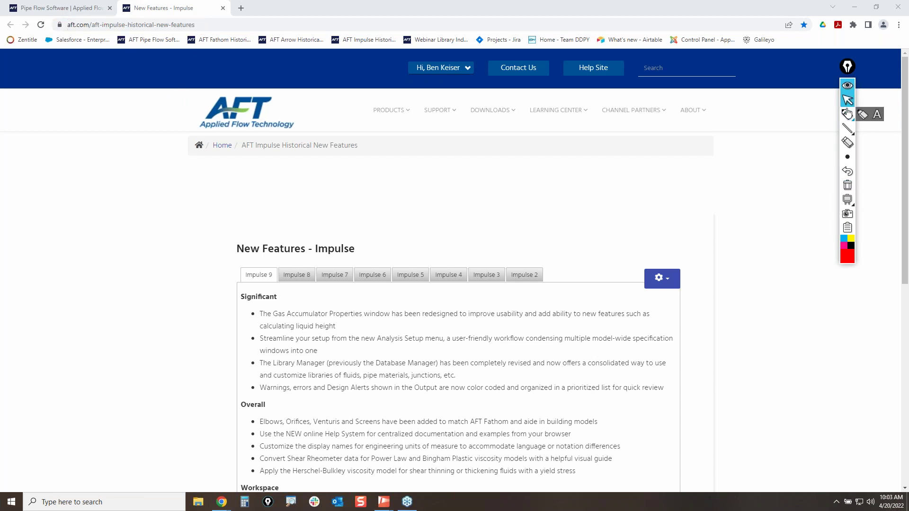
- Circle the Significant features of Impulse 9 and draw a red curve beside the sections below, and erase the drawings
click(148, 335)
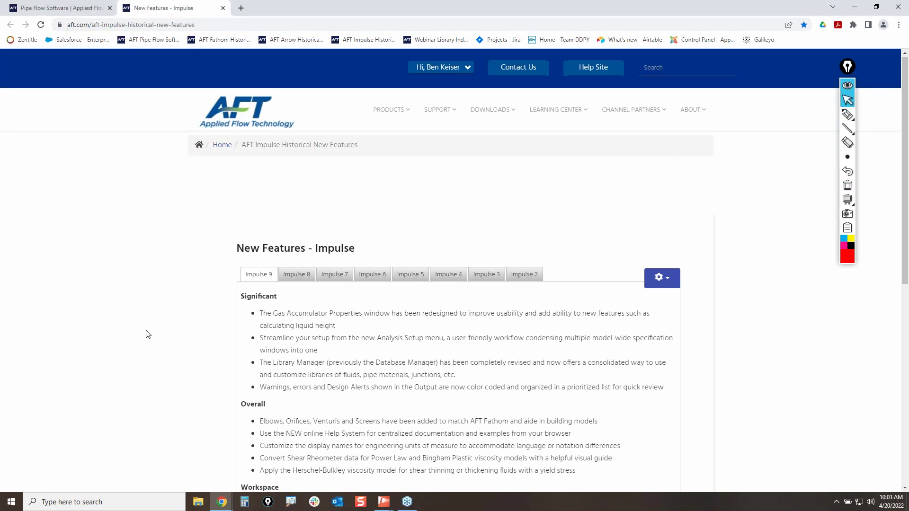
scroll(148, 334, down, 3)
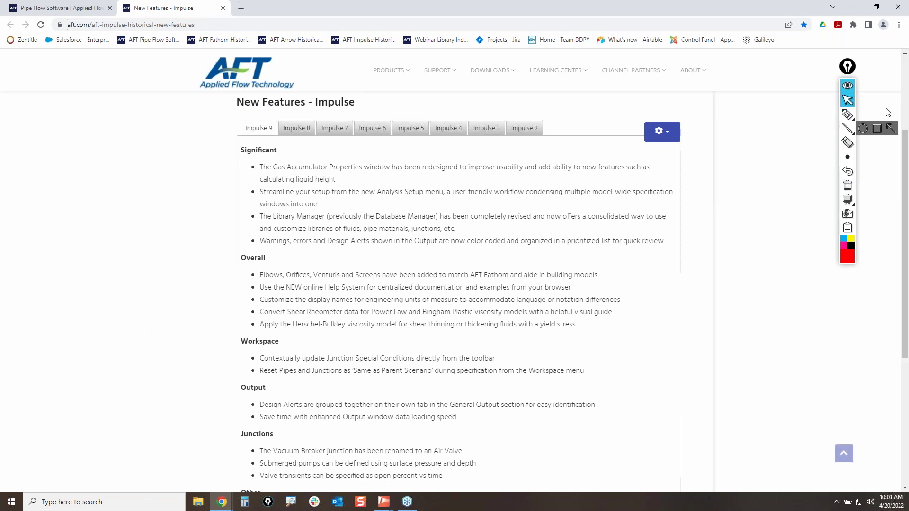
click(847, 114)
mouse_move(224, 157)
mouse_down()
mouse_move(645, 161)
mouse_move(202, 185)
mouse_move(362, 154)
mouse_up()
mouse_move(251, 262)
mouse_down()
mouse_move(211, 363)
mouse_move(203, 298)
mouse_up()
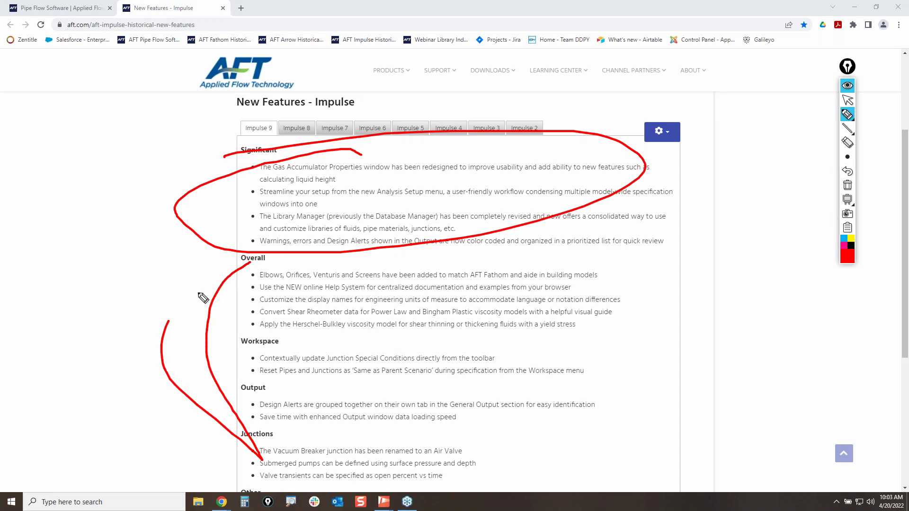
click(848, 185)
click(847, 101)
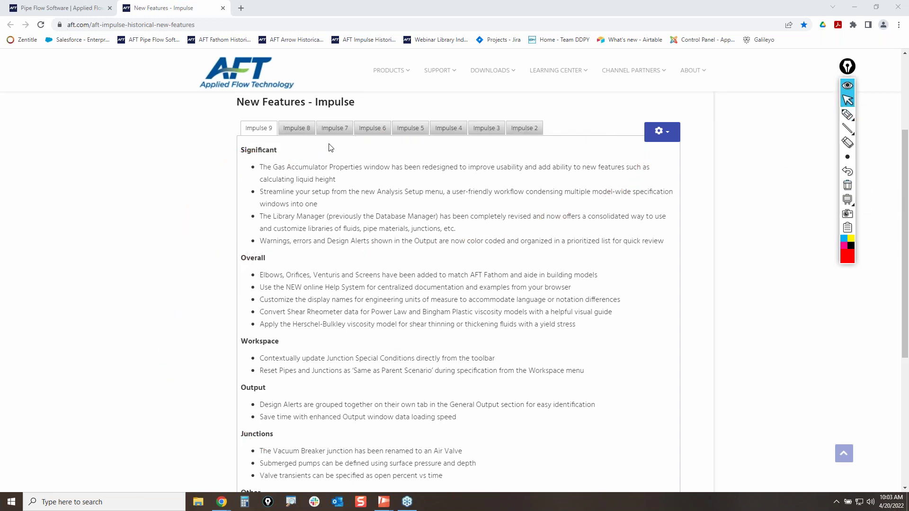
- View the new feature lists for Impulse 8, Impulse 7 and Impulse 6
click(305, 133)
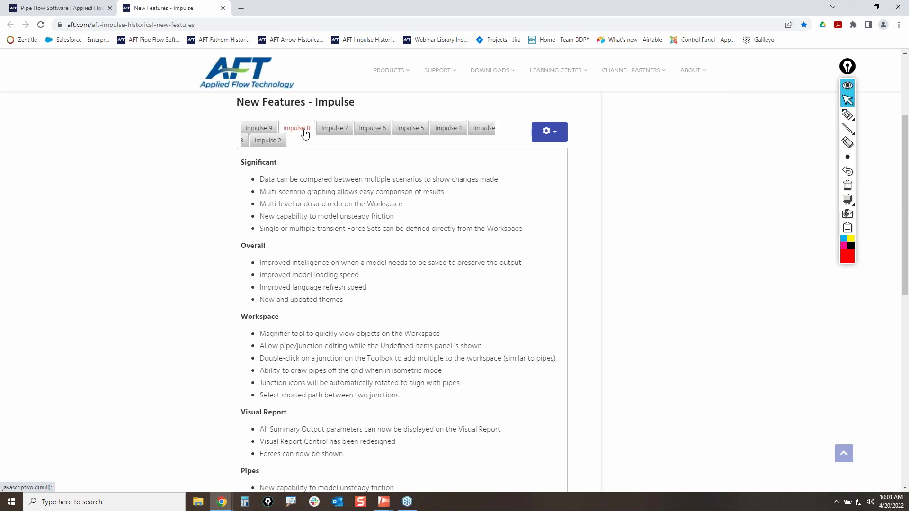
click(341, 133)
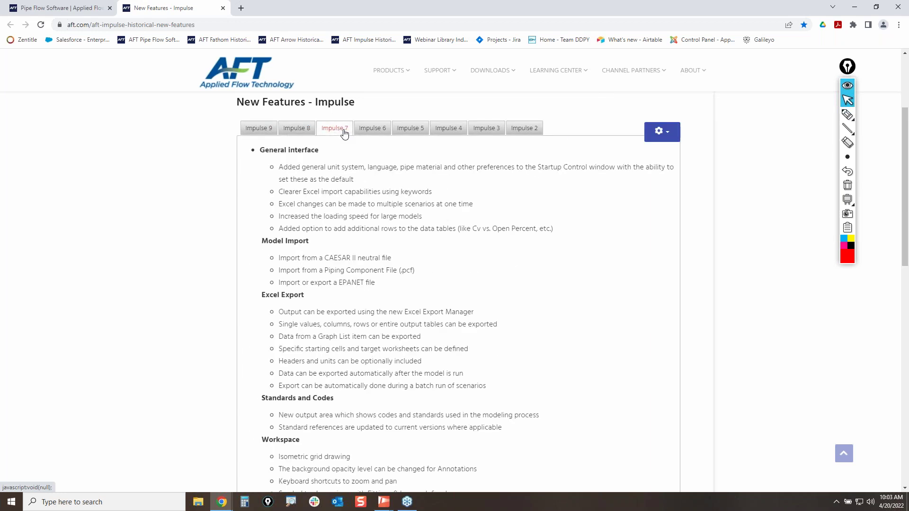
click(378, 133)
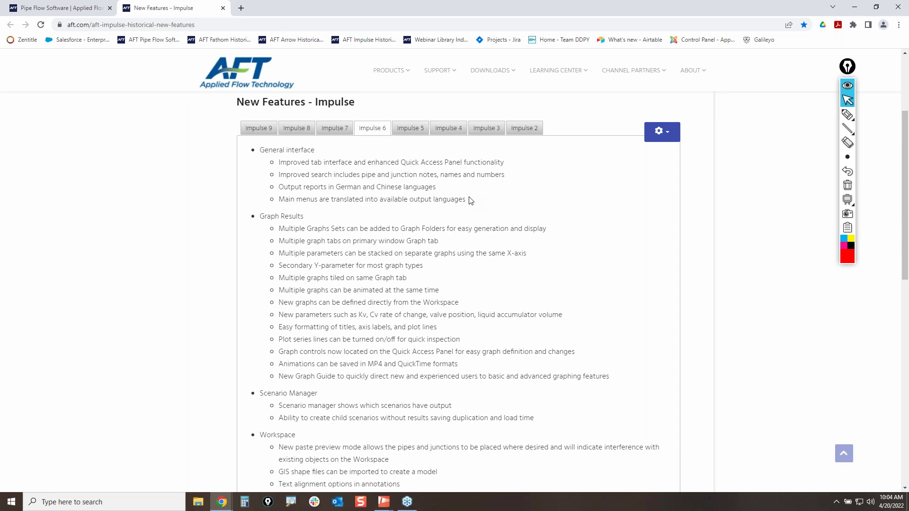
- Mark the Impulse 9, 8 and 7 version headings in red, clear the marks, and show the Impulse 9 feature list again
click(848, 115)
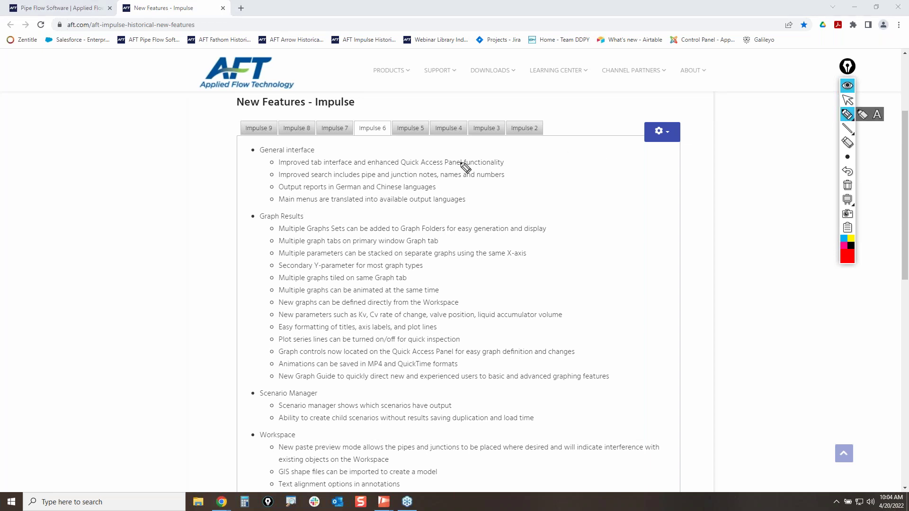
mouse_move(234, 123)
mouse_down()
mouse_move(274, 129)
mouse_move(231, 124)
mouse_move(260, 118)
mouse_move(276, 128)
mouse_up()
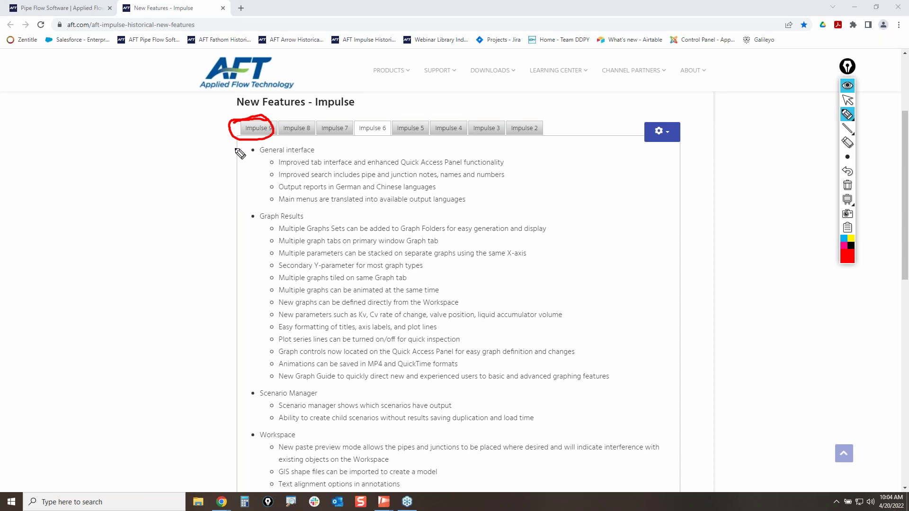
mouse_move(180, 178)
mouse_down()
mouse_move(231, 173)
mouse_move(247, 144)
mouse_move(311, 140)
mouse_up()
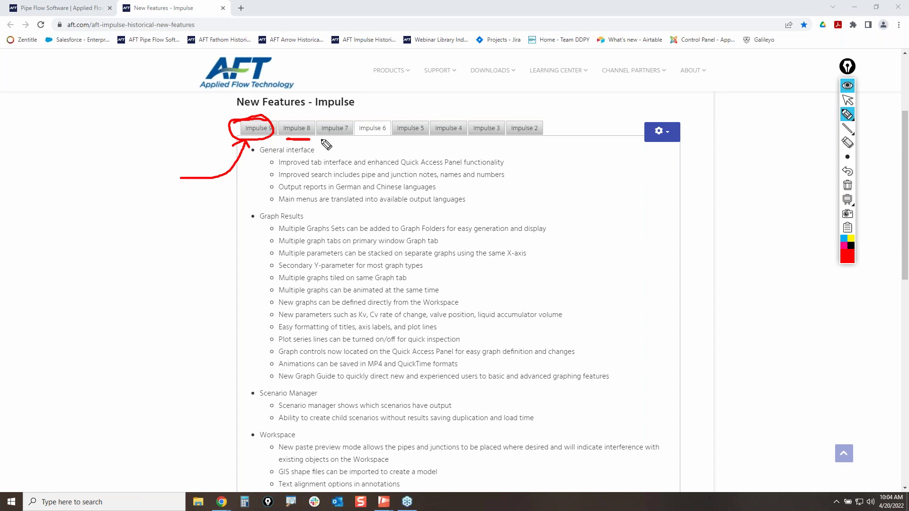
drag(318, 140, 334, 140)
click(848, 184)
click(847, 100)
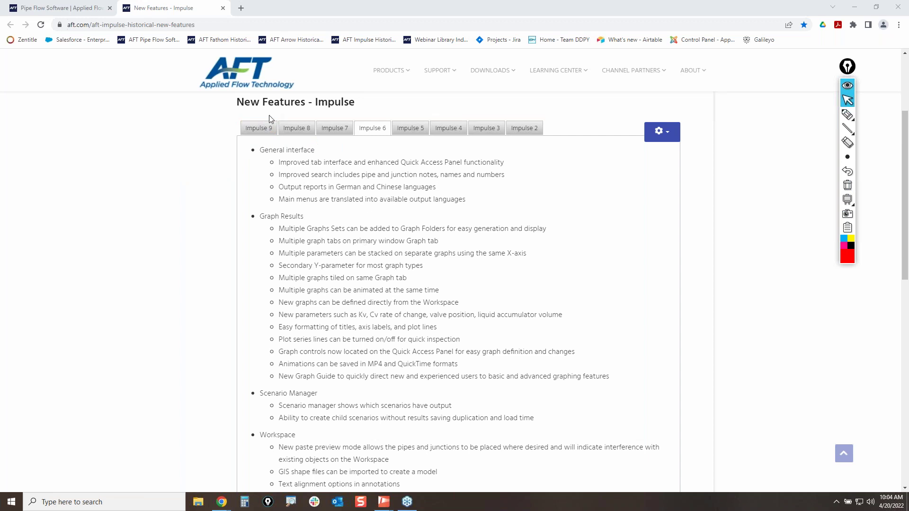
click(262, 127)
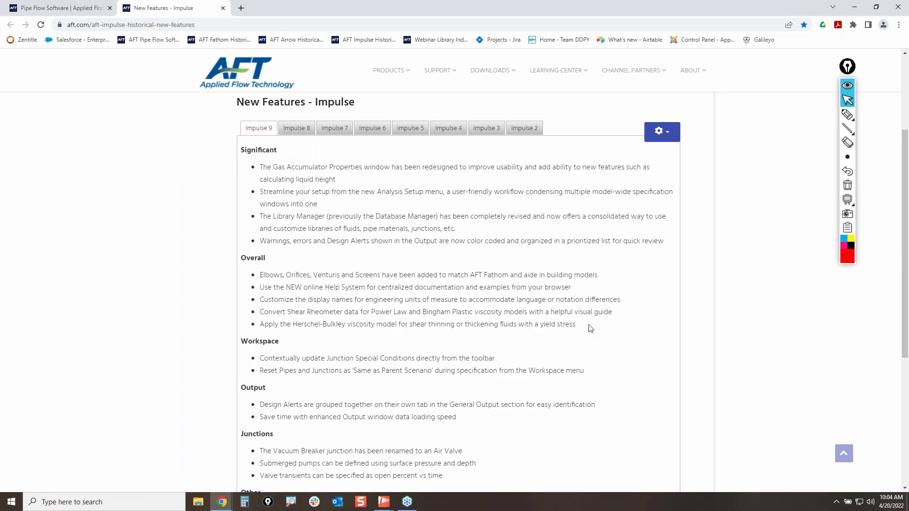
- Switch to AFT Impulse, outline the Analysis Setup command in red and draw an arrow to the red status indicator
click(856, 8)
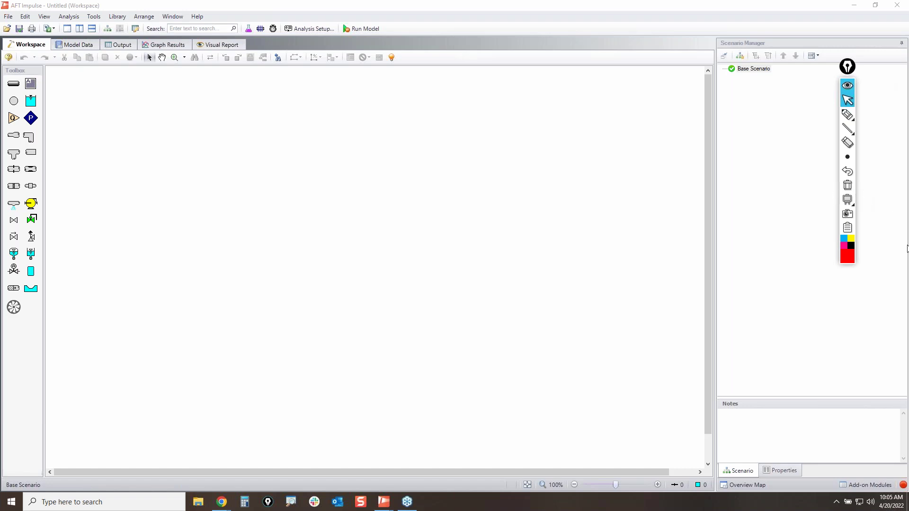
click(848, 115)
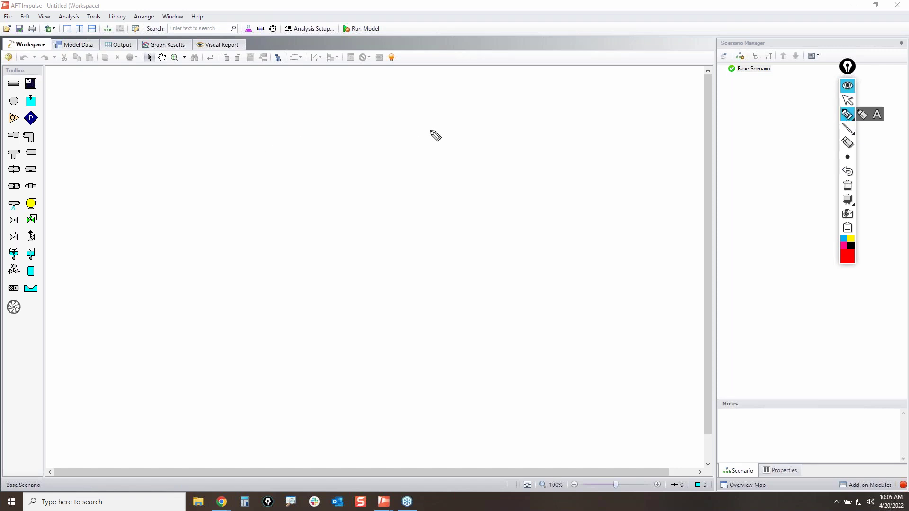
mouse_move(280, 18)
mouse_down()
mouse_move(332, 17)
mouse_move(344, 31)
mouse_move(290, 40)
mouse_move(279, 19)
mouse_up()
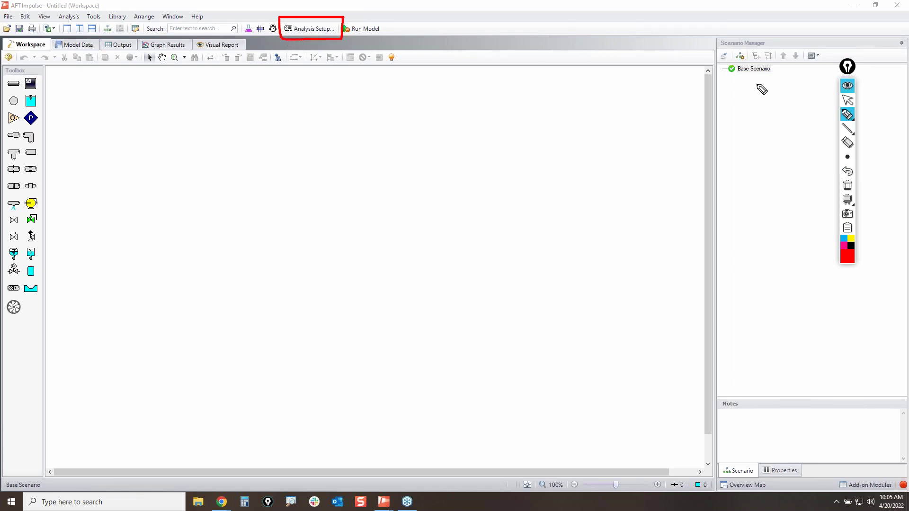
mouse_move(494, 369)
mouse_down()
mouse_move(714, 408)
mouse_move(867, 462)
mouse_move(899, 486)
mouse_move(894, 474)
mouse_move(872, 477)
mouse_up()
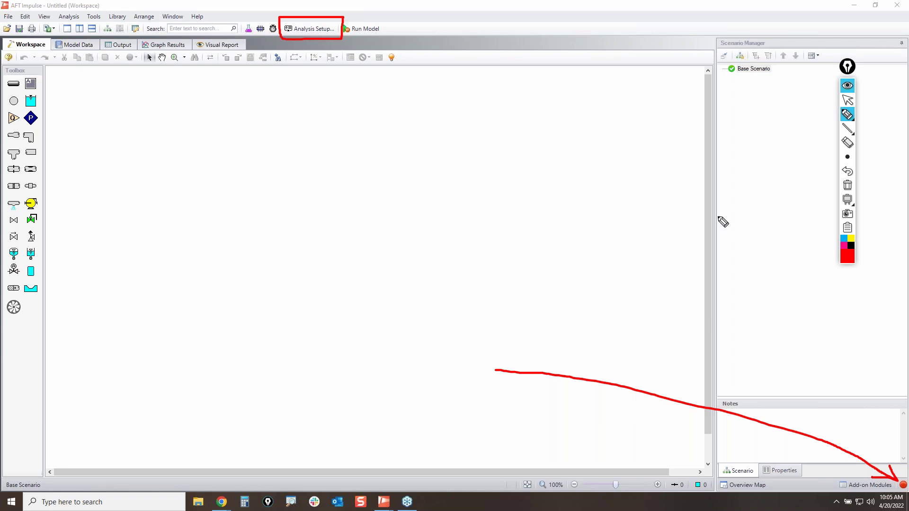
- Open the Analysis Setup window through the red status indicator and clear the red annotations
click(848, 101)
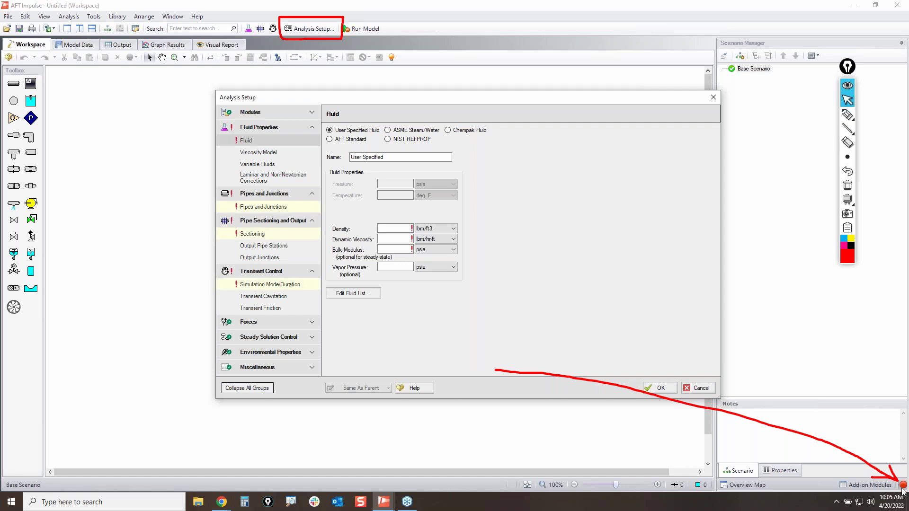
click(848, 185)
- Mark the Analysis Setup title and its Fluid Properties, Pipe Sectioning and Output, and Transient Control groups in red, clear the marks and cancel the window
mouse_move(847, 115)
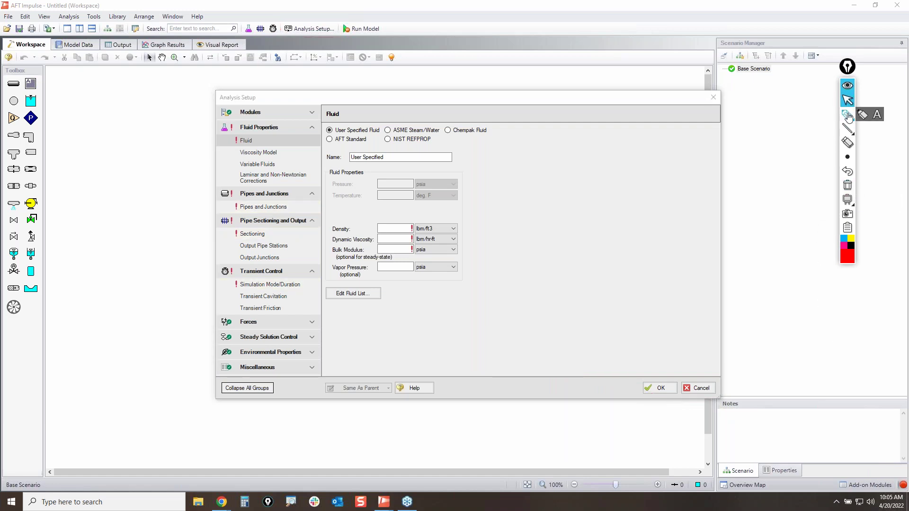
click(847, 115)
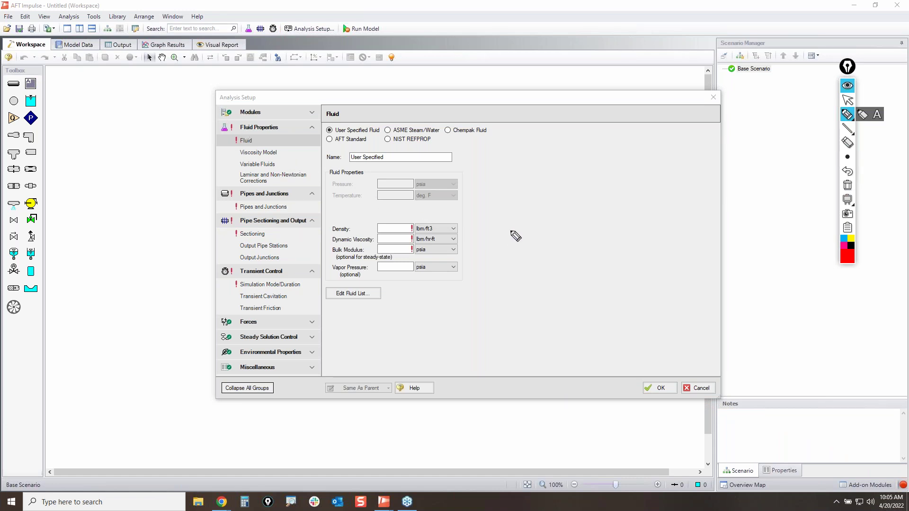
mouse_move(207, 93)
mouse_down()
mouse_move(264, 90)
mouse_move(216, 97)
mouse_move(240, 95)
mouse_up()
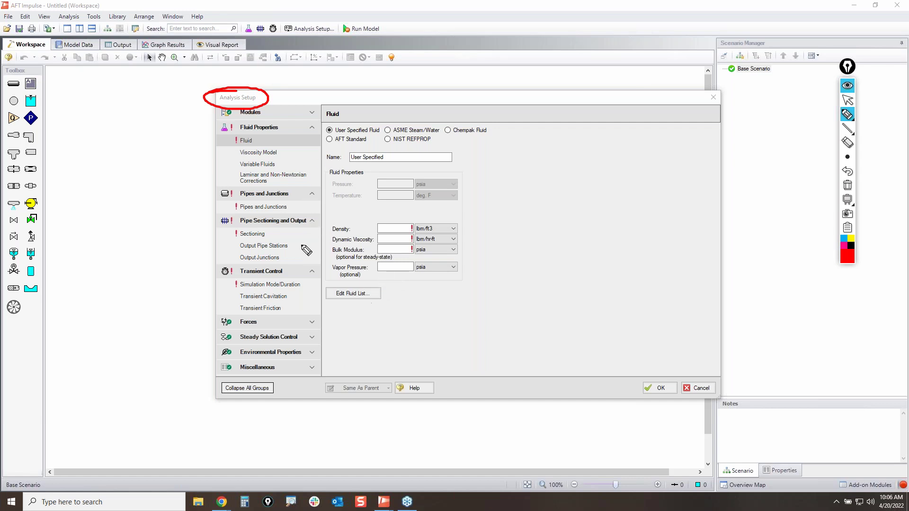
mouse_move(218, 126)
mouse_down()
mouse_move(323, 141)
mouse_move(277, 179)
mouse_move(219, 170)
mouse_move(218, 126)
mouse_up()
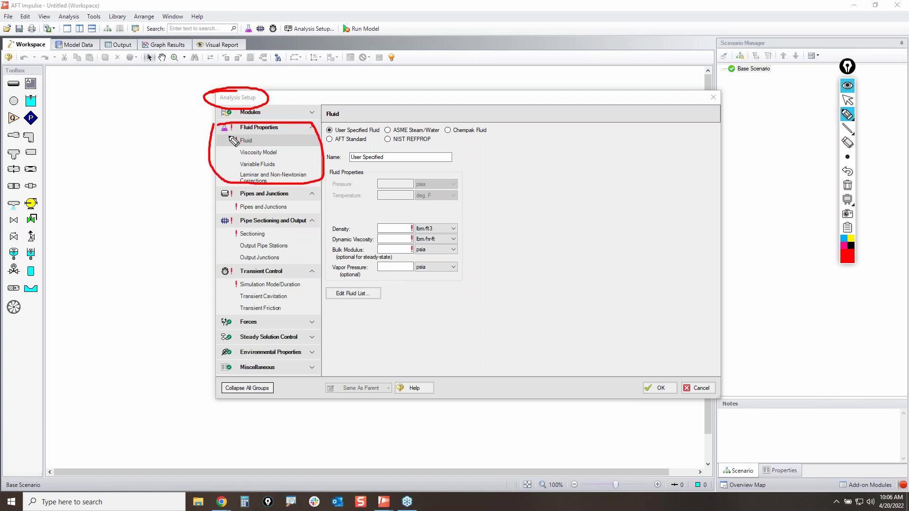
mouse_move(211, 216)
mouse_down()
mouse_move(316, 249)
mouse_move(203, 226)
mouse_move(212, 217)
mouse_up()
mouse_move(211, 273)
mouse_down()
mouse_move(279, 274)
mouse_move(258, 314)
mouse_move(205, 279)
mouse_up()
mouse_move(226, 328)
mouse_down()
mouse_move(201, 315)
mouse_move(242, 313)
mouse_up()
click(847, 185)
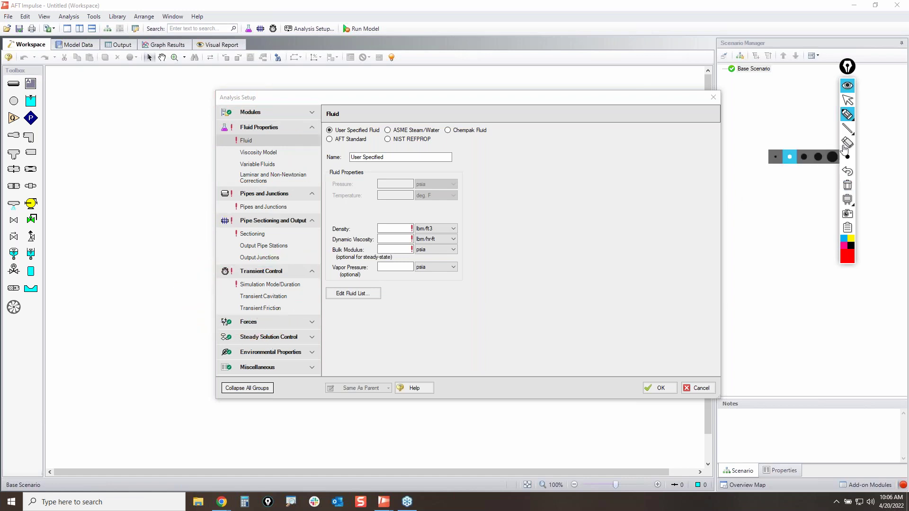
click(848, 100)
click(633, 273)
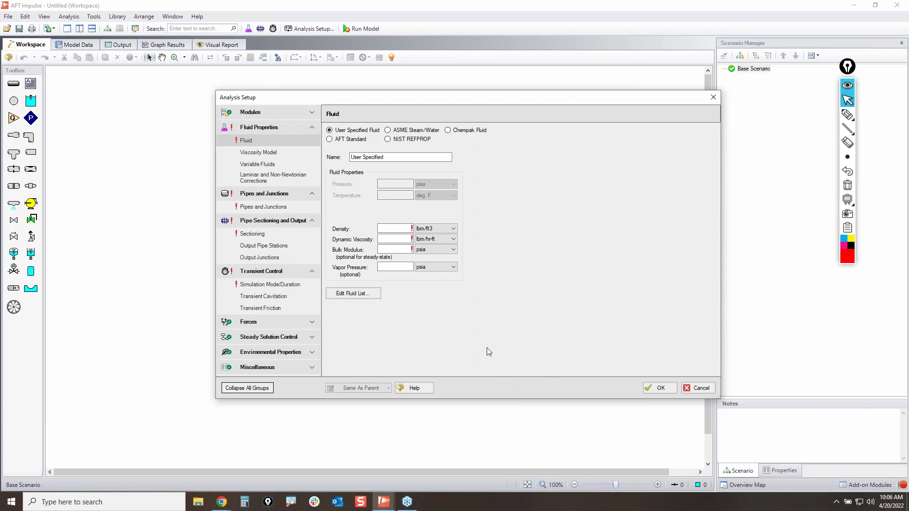
click(707, 394)
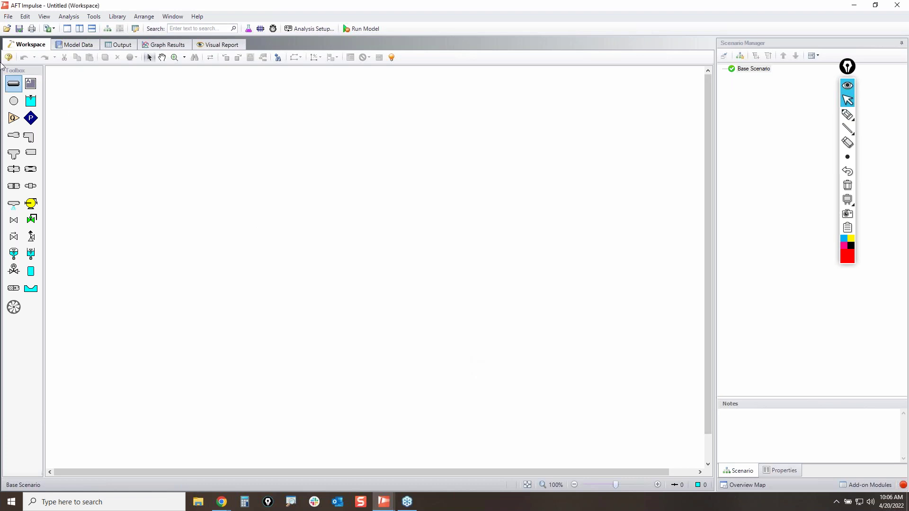
- Draw a single pipe sloping gently downward across the upper part of the empty workspace
click(13, 83)
drag(228, 172, 379, 203)
click(302, 186)
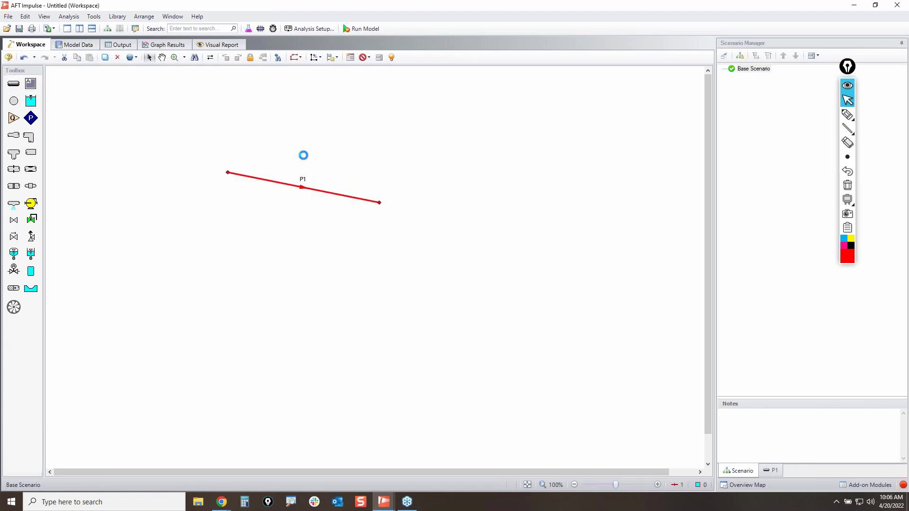
click(483, 107)
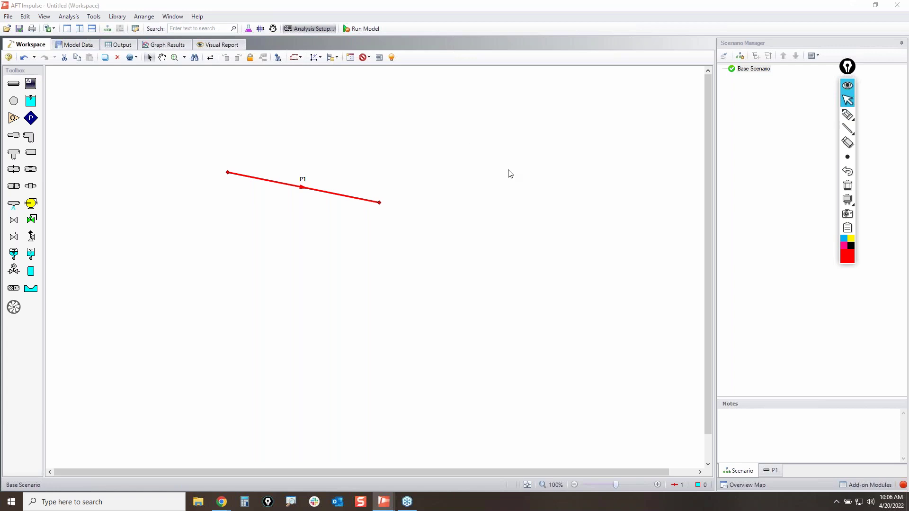
- Outline the required Density, Dynamic Viscosity and Bulk Modulus fields of the Analysis Setup's Fluid page in red
click(847, 114)
mouse_move(328, 222)
mouse_down()
mouse_move(327, 265)
mouse_move(413, 260)
mouse_move(411, 222)
mouse_move(326, 223)
mouse_up()
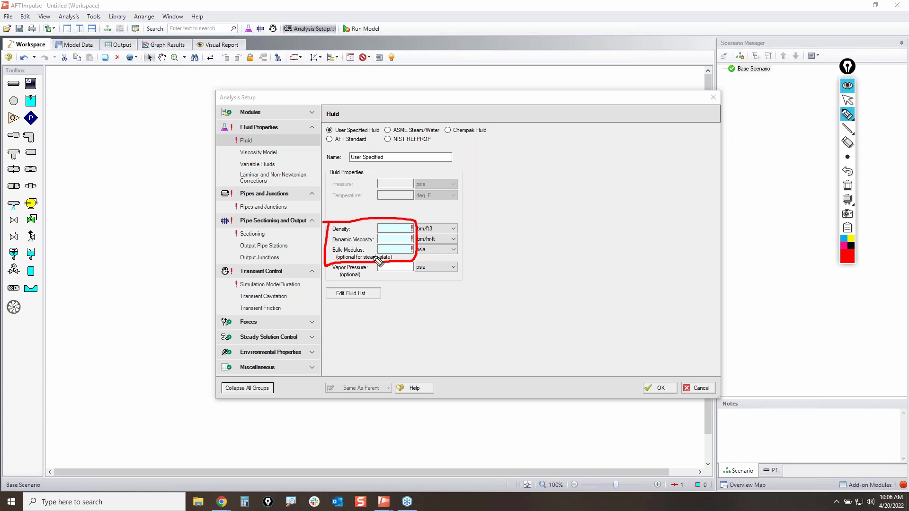
- Clear the red outline, mark the Analysis Setup title, the Fluid Properties group and its Fluid entry in red, and erase the marks
click(848, 187)
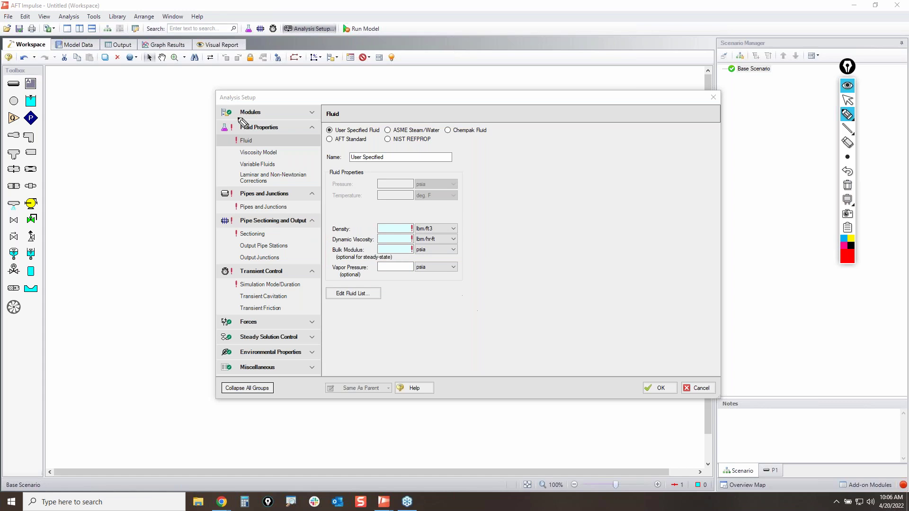
drag(215, 106, 268, 106)
drag(229, 134, 238, 134)
mouse_move(286, 135)
mouse_down()
mouse_move(290, 127)
mouse_move(293, 138)
mouse_move(277, 126)
mouse_move(298, 134)
mouse_move(279, 136)
mouse_up()
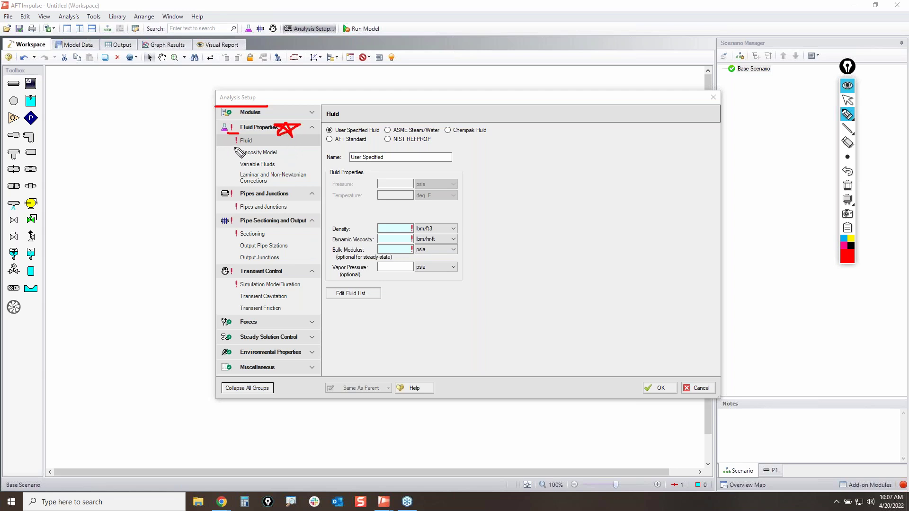
drag(226, 146, 244, 145)
click(852, 189)
- Mark the Fluid entry, the User Specified Fluid option and the three required property fields in red, and clear the marks
mouse_move(220, 135)
mouse_down()
mouse_move(254, 151)
mouse_move(223, 135)
mouse_up()
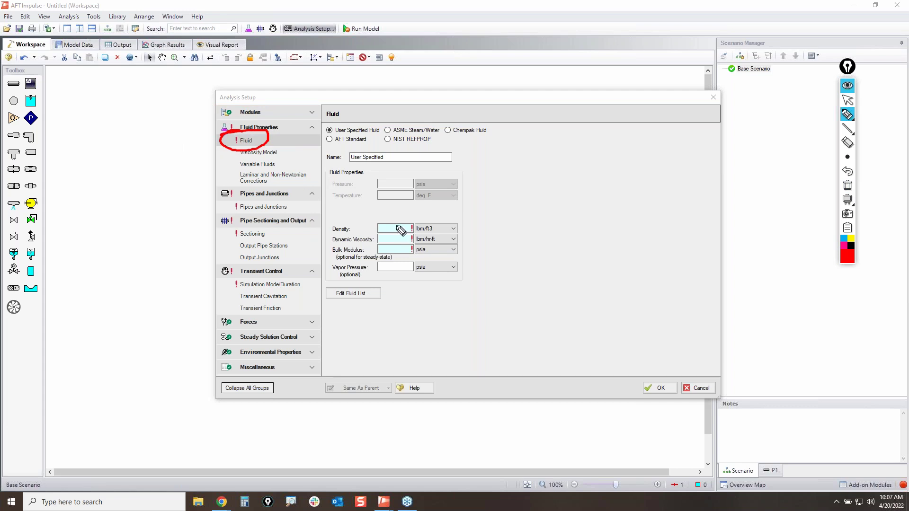
mouse_move(330, 132)
mouse_down()
mouse_move(381, 142)
mouse_move(315, 125)
mouse_move(337, 139)
mouse_up()
mouse_move(311, 229)
mouse_down()
mouse_move(346, 226)
mouse_move(320, 240)
mouse_move(340, 237)
mouse_move(349, 249)
mouse_up()
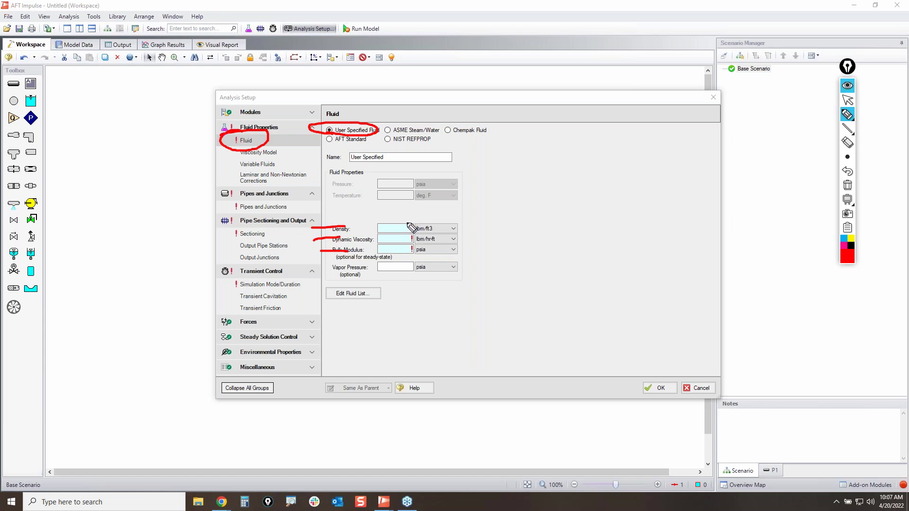
mouse_move(413, 221)
mouse_down()
mouse_move(403, 258)
mouse_move(415, 229)
mouse_up()
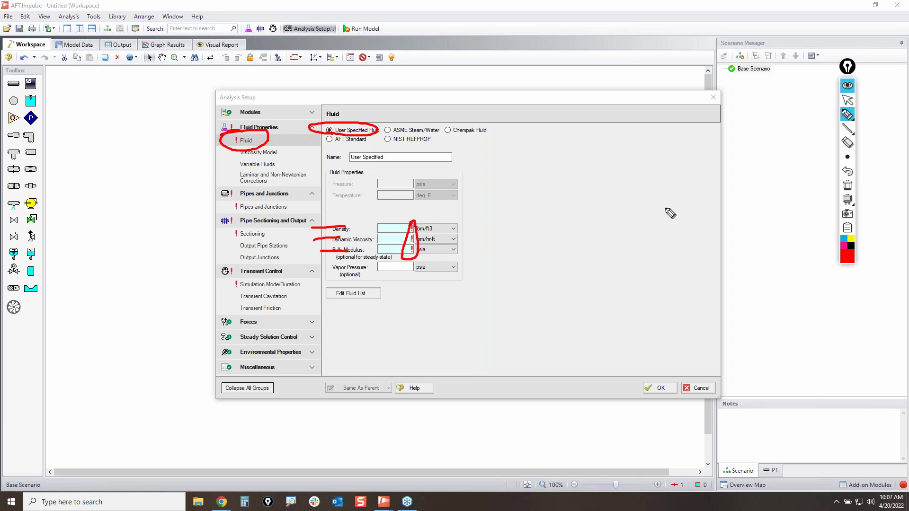
click(847, 185)
click(847, 100)
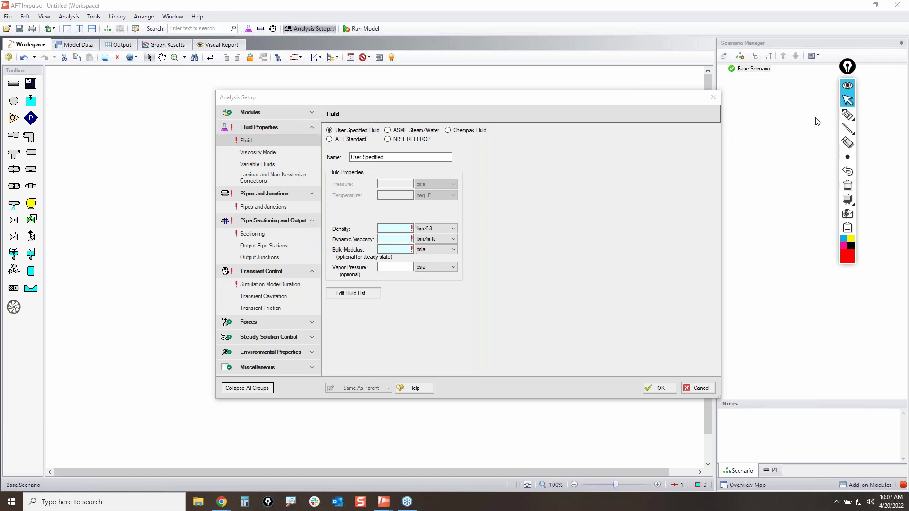
- Choose AFT Standard as the fluid source, add Water (liquid) to the model and set its temperature to 65 deg. F
click(330, 139)
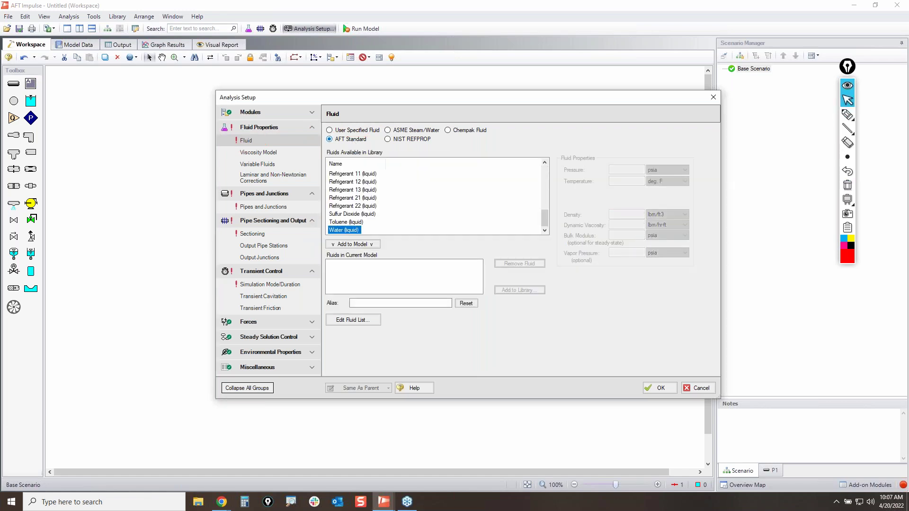
click(372, 244)
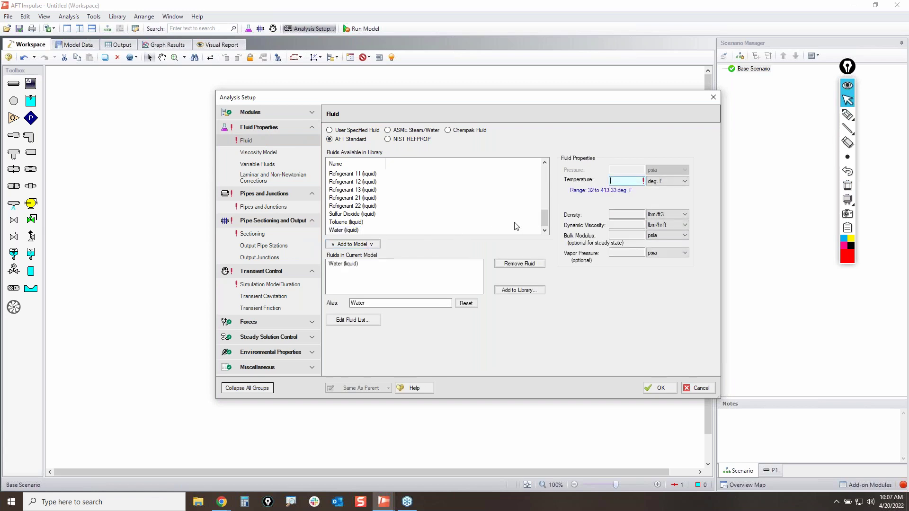
text(65)
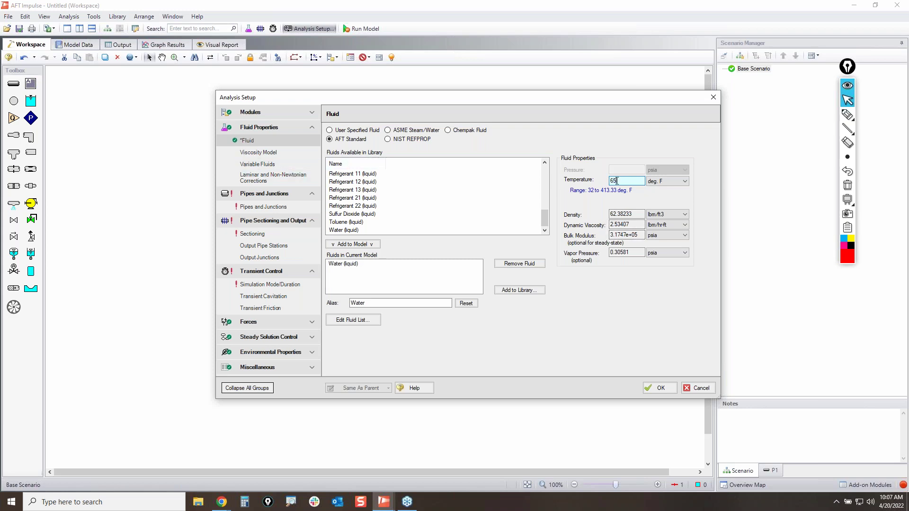
- Circle the Fluid status mark and the optional fluid, output and transient entries of the Analysis Setup in red, and clear the marks
click(848, 114)
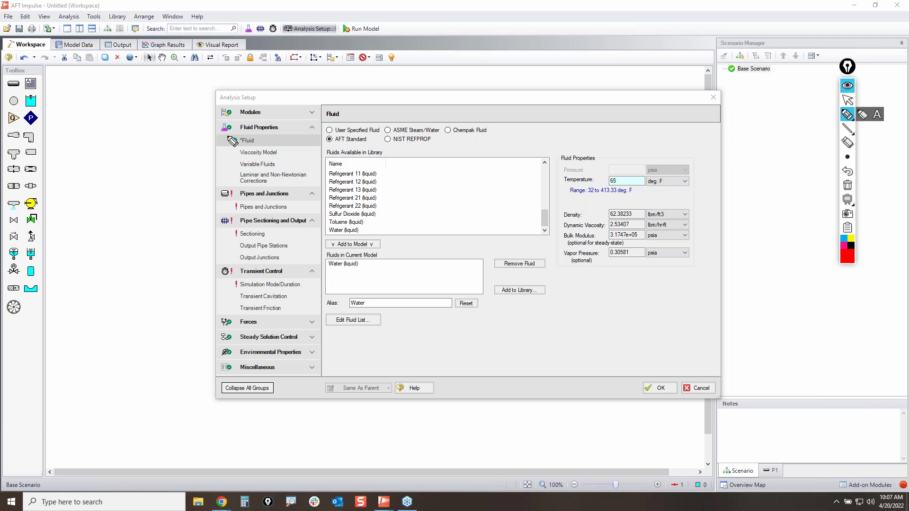
drag(241, 148, 231, 139)
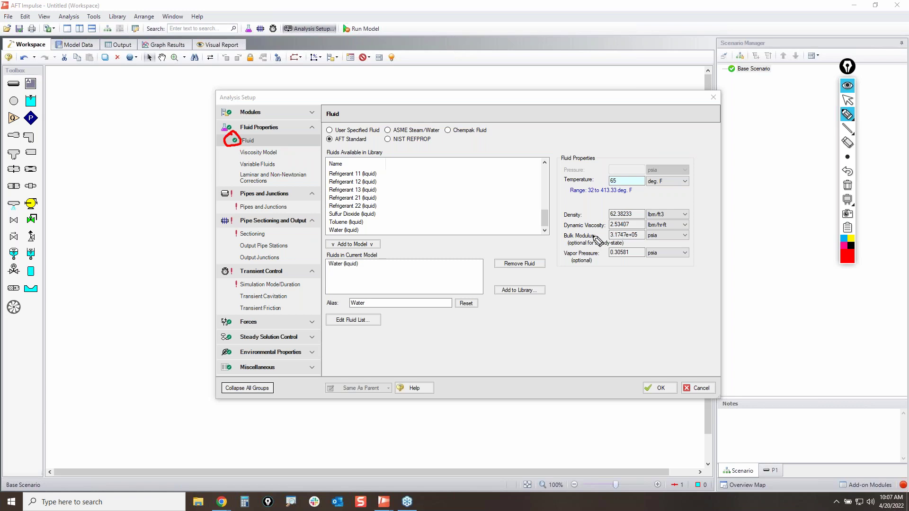
mouse_move(242, 146)
mouse_down()
mouse_move(229, 171)
mouse_move(246, 188)
mouse_move(306, 187)
mouse_move(308, 155)
mouse_move(254, 145)
mouse_move(240, 154)
mouse_up()
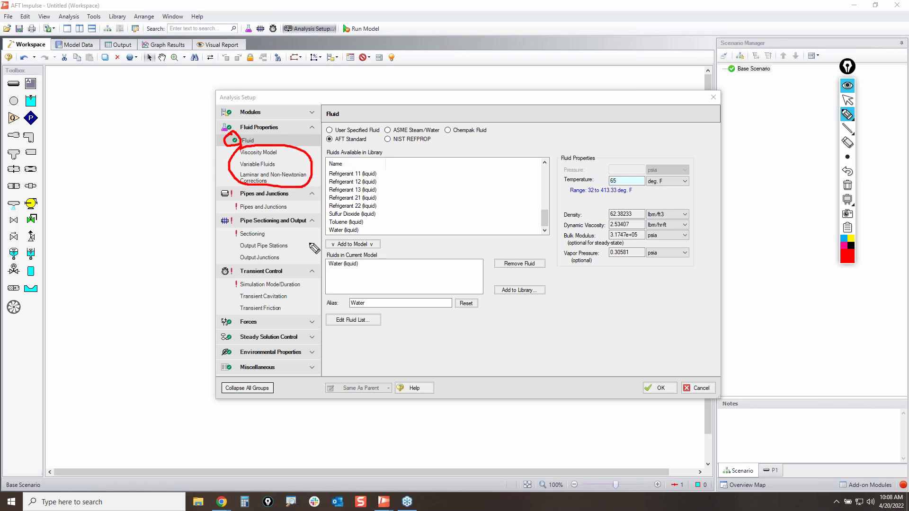
mouse_move(235, 243)
mouse_down()
mouse_move(235, 261)
mouse_move(274, 268)
mouse_move(297, 243)
mouse_move(241, 243)
mouse_move(234, 256)
mouse_up()
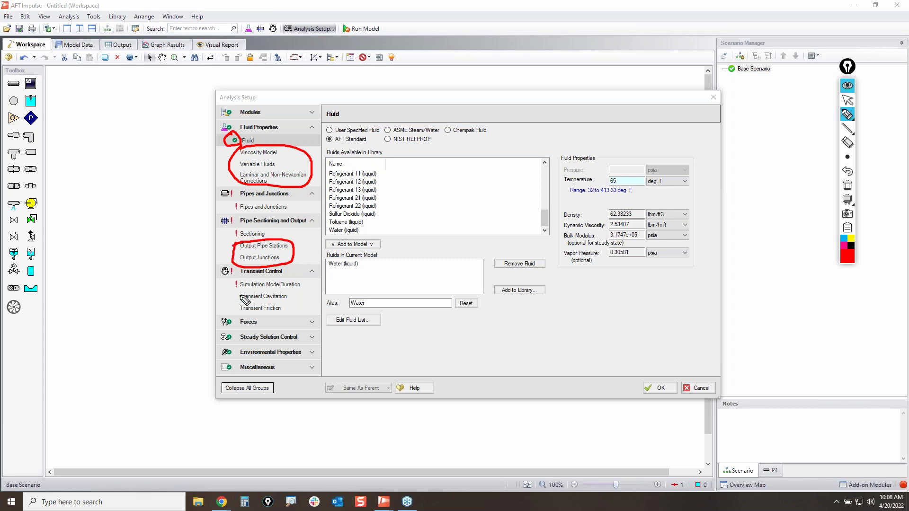
mouse_move(240, 297)
mouse_down()
mouse_move(252, 316)
mouse_move(288, 296)
mouse_move(225, 292)
mouse_up()
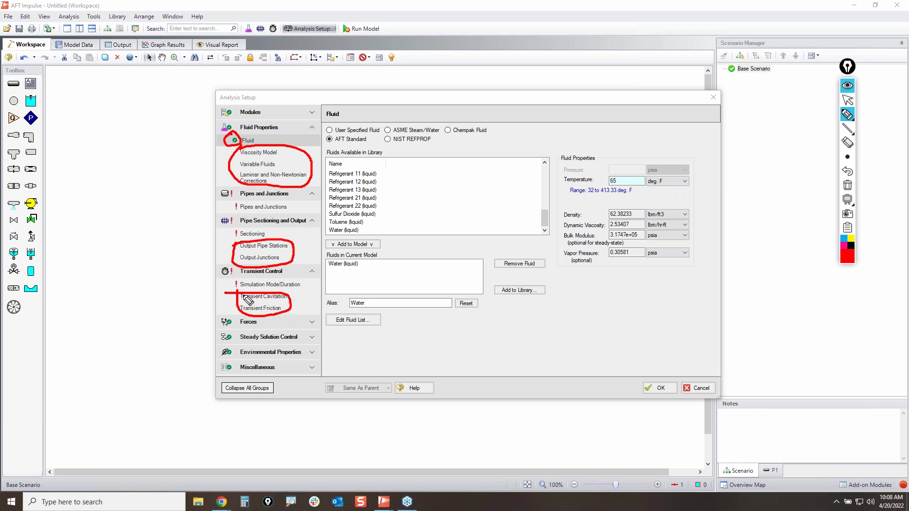
click(848, 186)
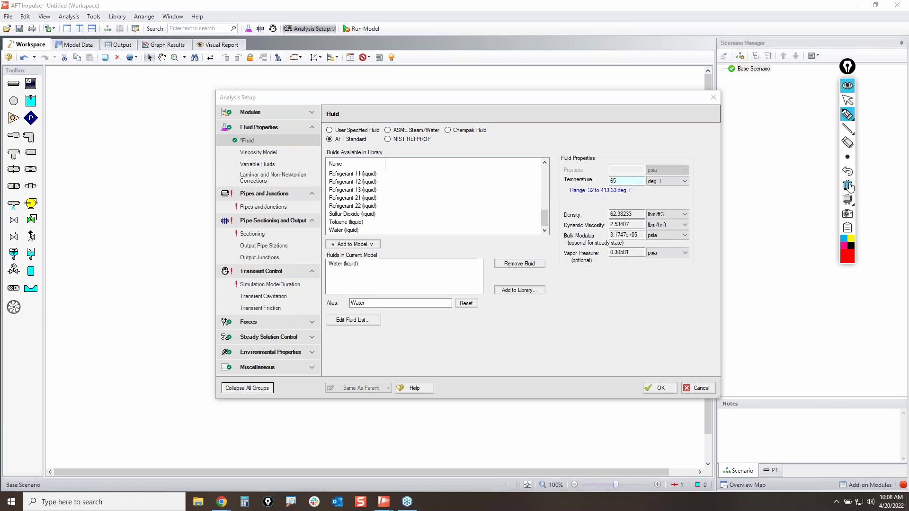
click(848, 100)
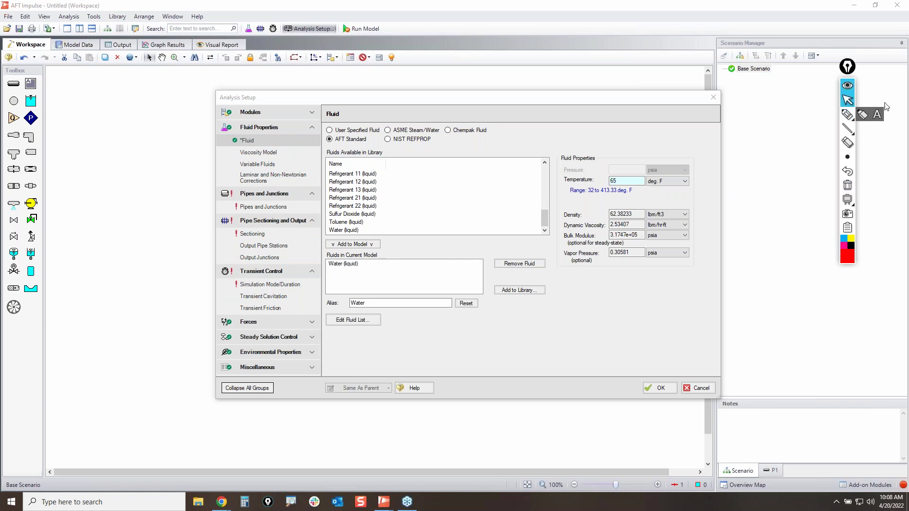
- Show the Viscosity Model page with its setting briefly circled in red, followed by the Variable Fluids and Laminar and Non-Newtonian Corrections pages
click(260, 152)
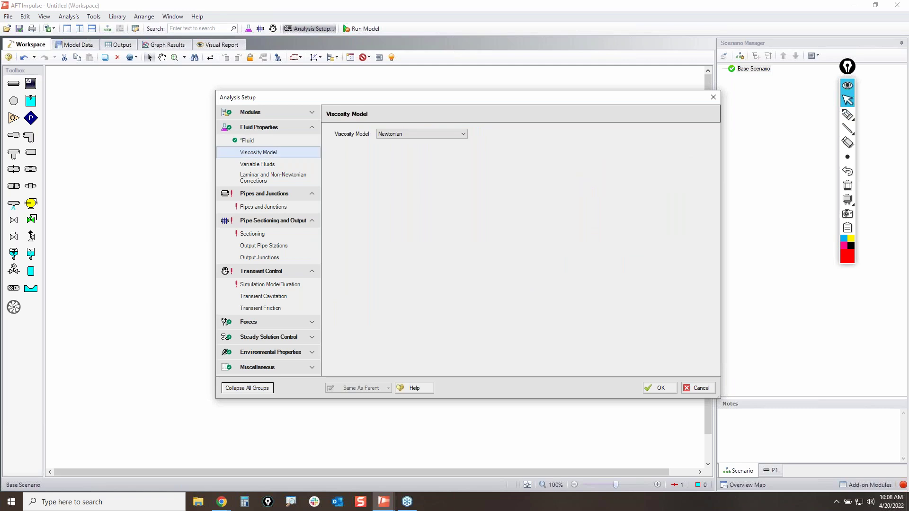
click(847, 115)
mouse_move(367, 114)
mouse_down()
mouse_move(484, 147)
mouse_move(456, 124)
mouse_up()
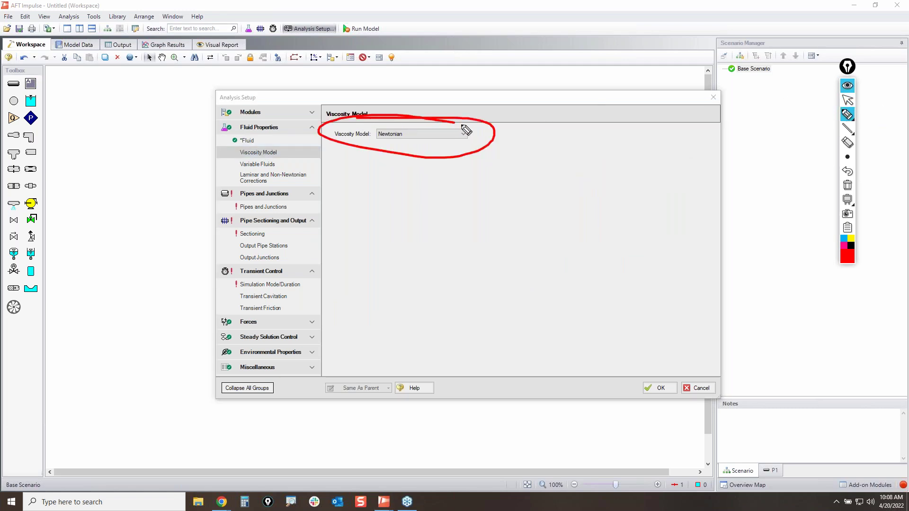
click(847, 185)
click(847, 100)
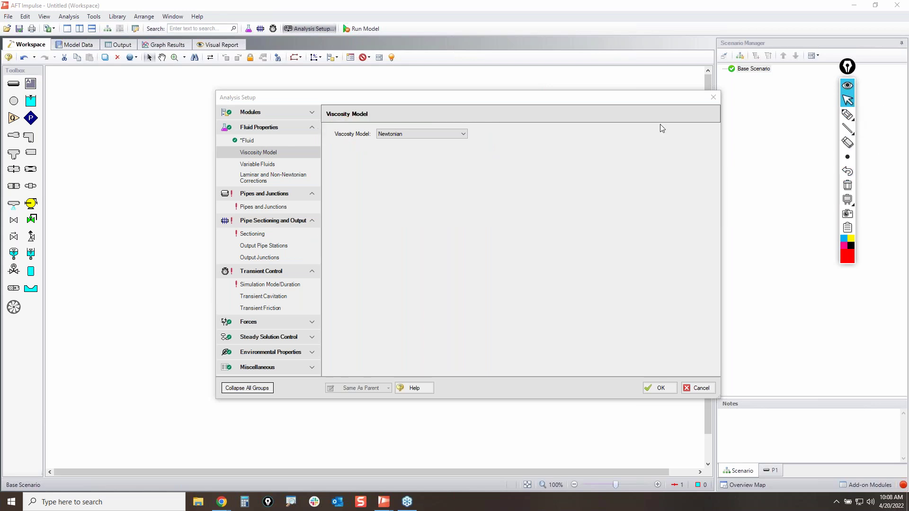
click(274, 166)
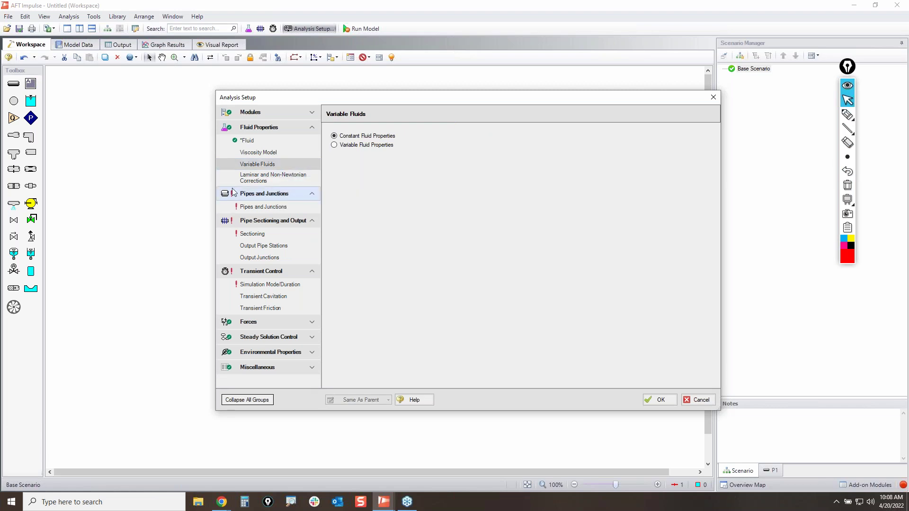
click(253, 179)
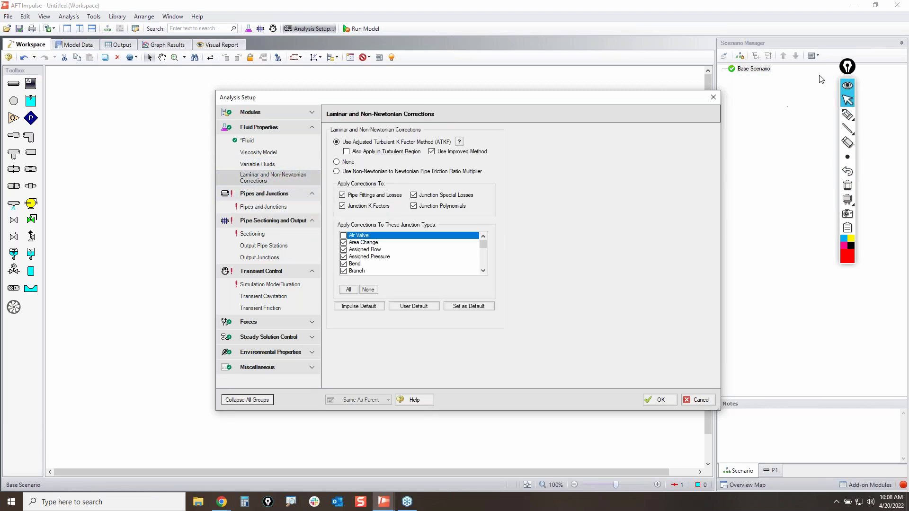
- Open the Sectioning page, mark its red requirement message, the Sectioning entry and the window title in red, and clear the marks
click(251, 235)
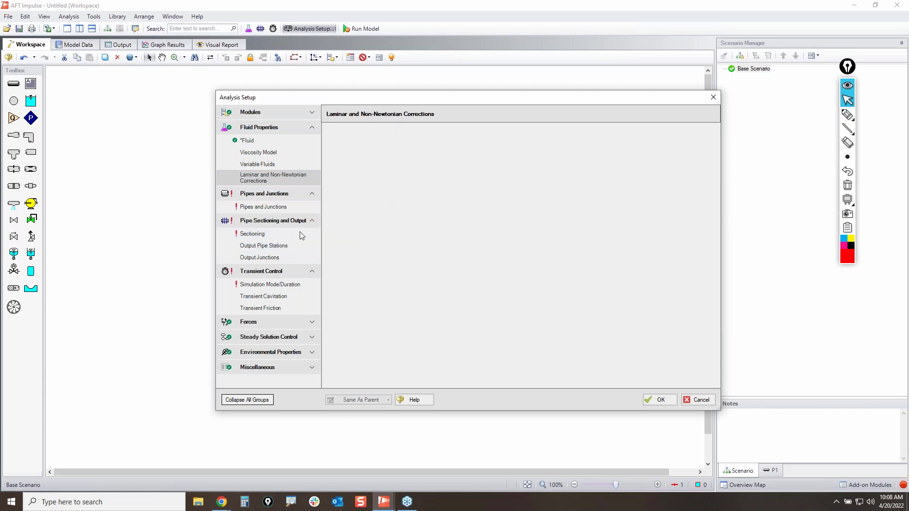
click(846, 117)
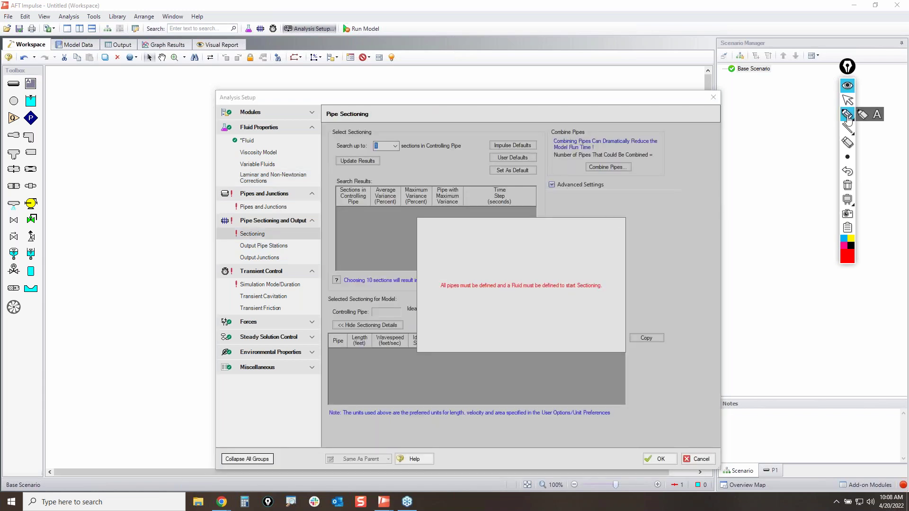
mouse_move(410, 272)
mouse_down()
mouse_move(612, 294)
mouse_move(437, 277)
mouse_move(485, 269)
mouse_up()
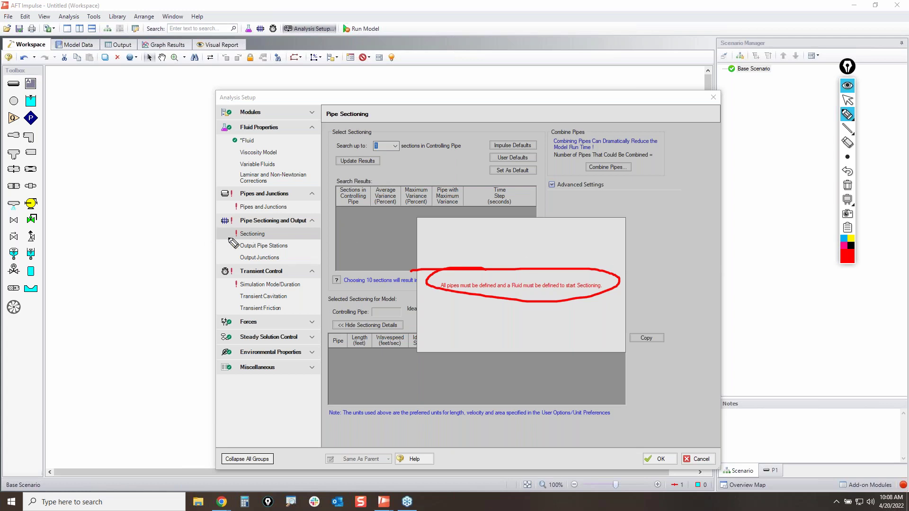
mouse_move(221, 234)
mouse_down()
mouse_move(282, 235)
mouse_move(218, 242)
mouse_move(244, 229)
mouse_move(231, 241)
mouse_up()
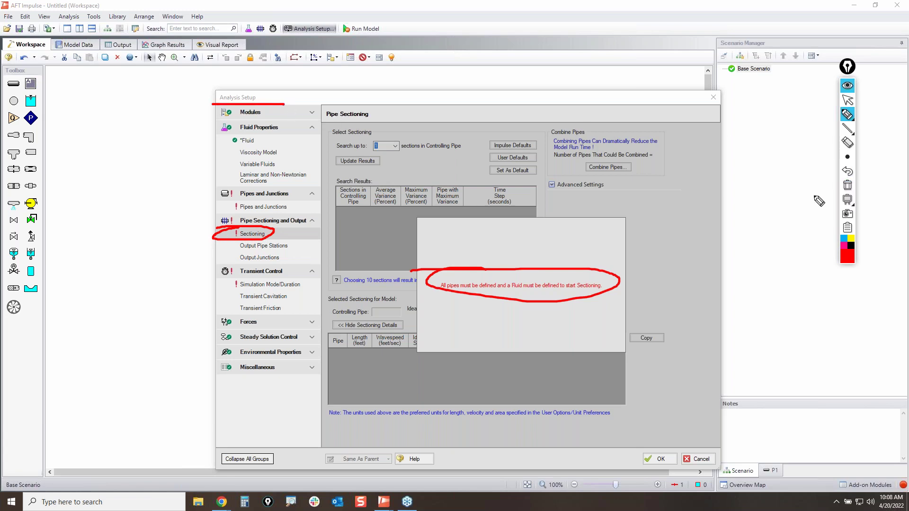
click(847, 114)
click(847, 100)
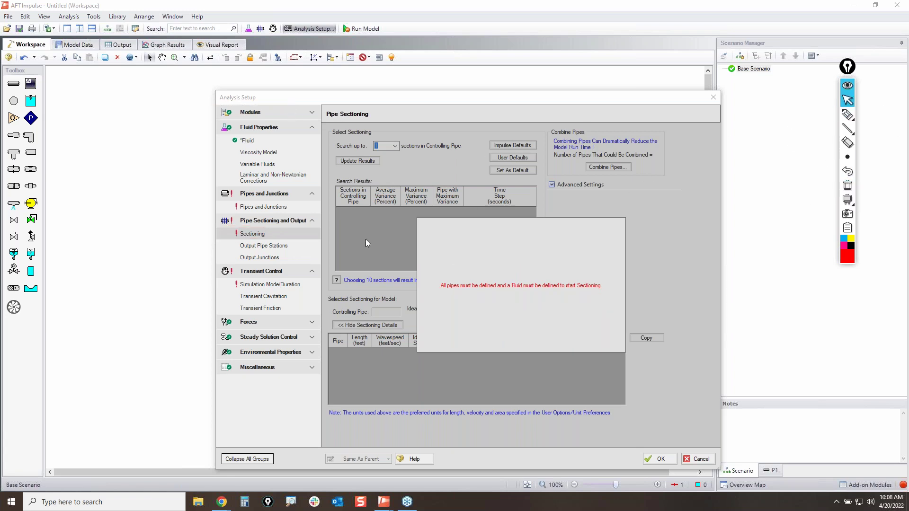
- Show the Output Pipe Stations page of the Analysis Setup
click(273, 245)
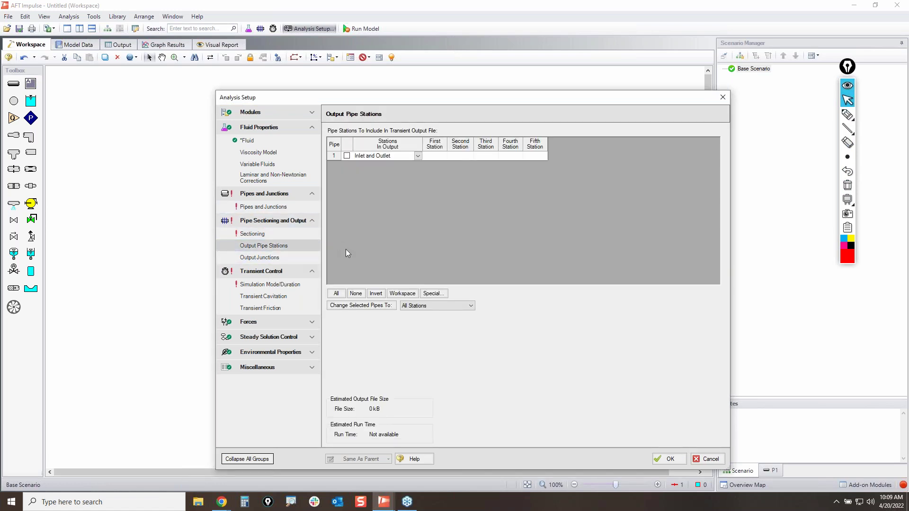
click(848, 115)
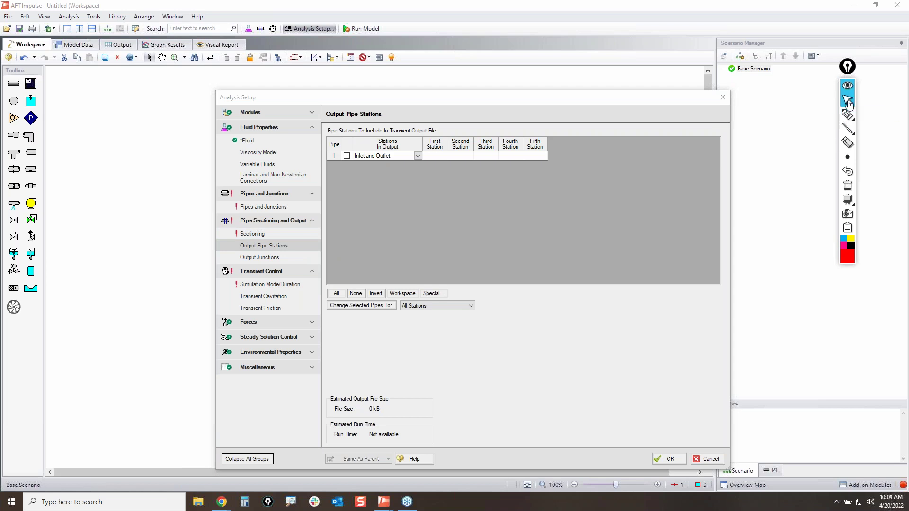
- On a blank whiteboard, draw a pipe as a dark grey stroke of the thickest width, sloping downward from upper left to lower right
click(847, 200)
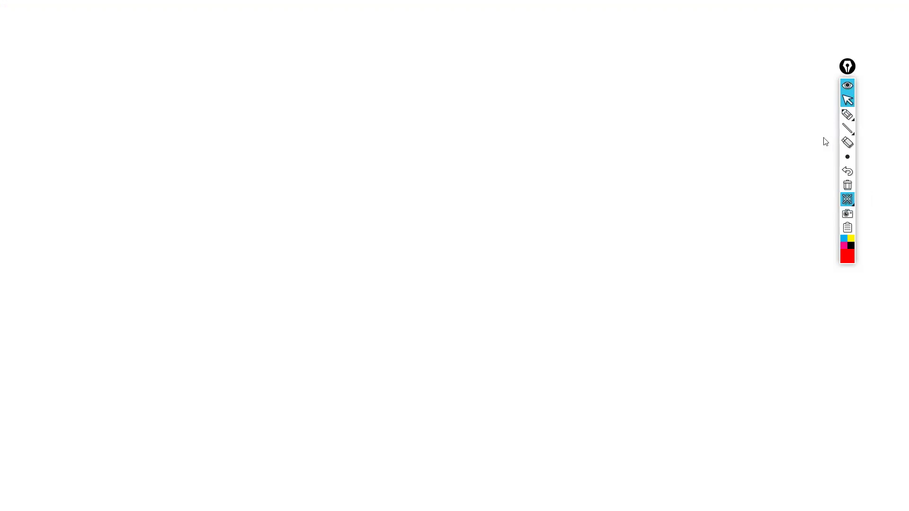
click(856, 263)
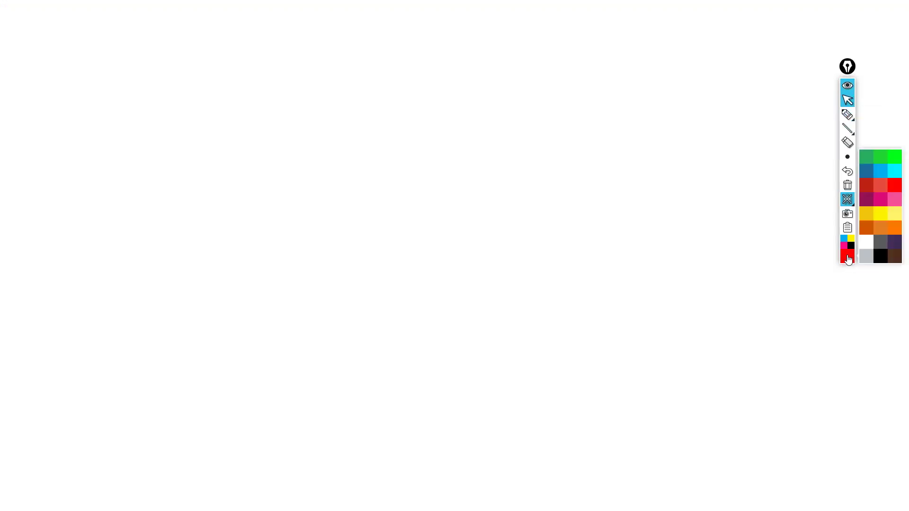
click(881, 239)
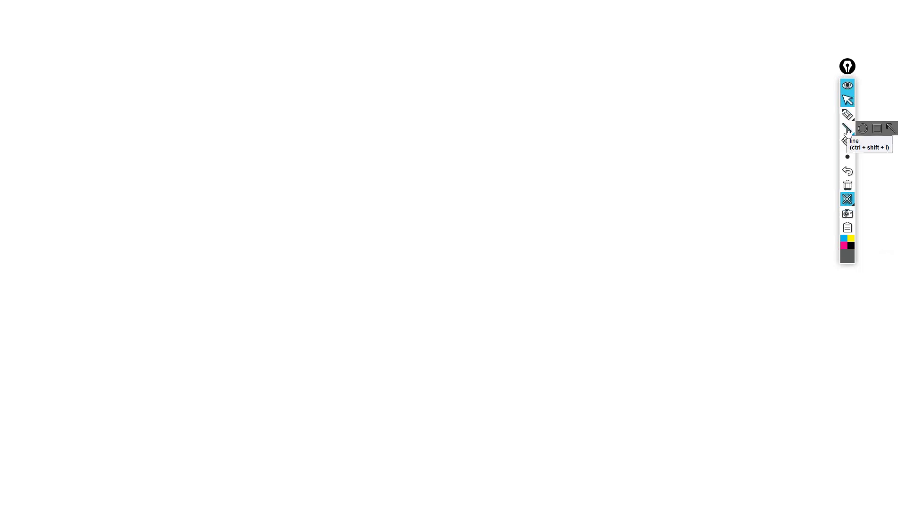
click(848, 156)
click(833, 156)
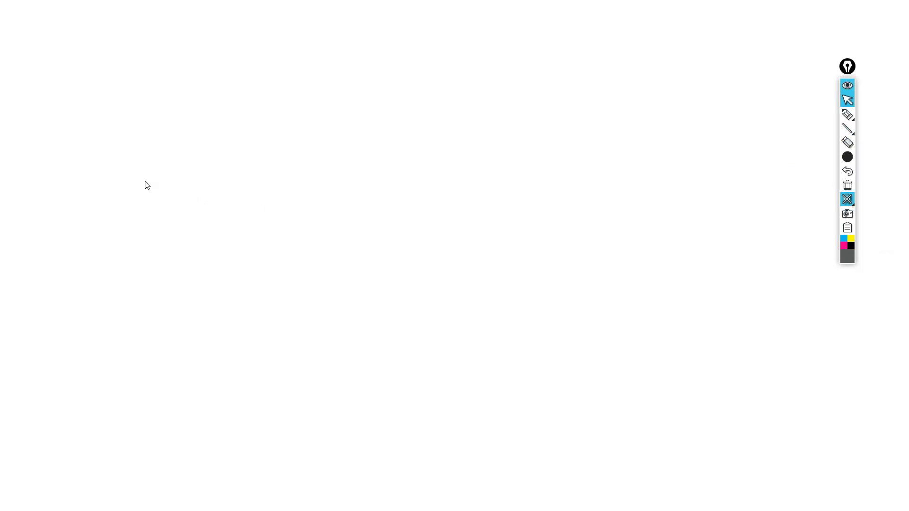
click(847, 114)
mouse_move(115, 142)
mouse_down()
mouse_move(485, 242)
mouse_move(826, 313)
mouse_up()
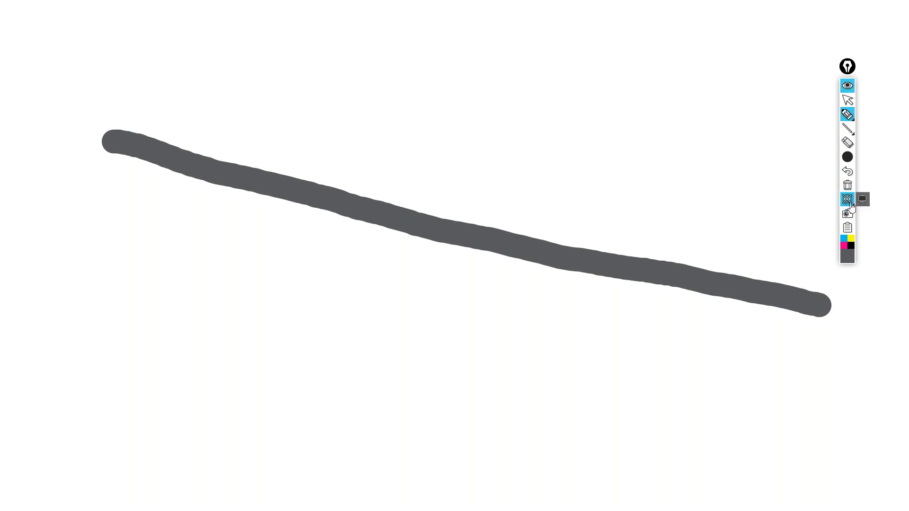
- Mark both ends of the drawn pipe with short strokes using a thin red pen
click(848, 255)
click(894, 188)
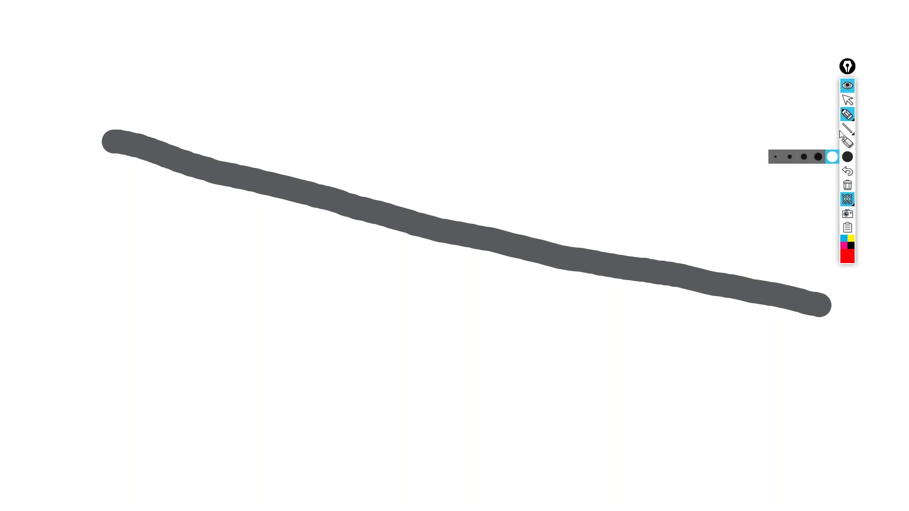
mouse_move(847, 158)
click(789, 157)
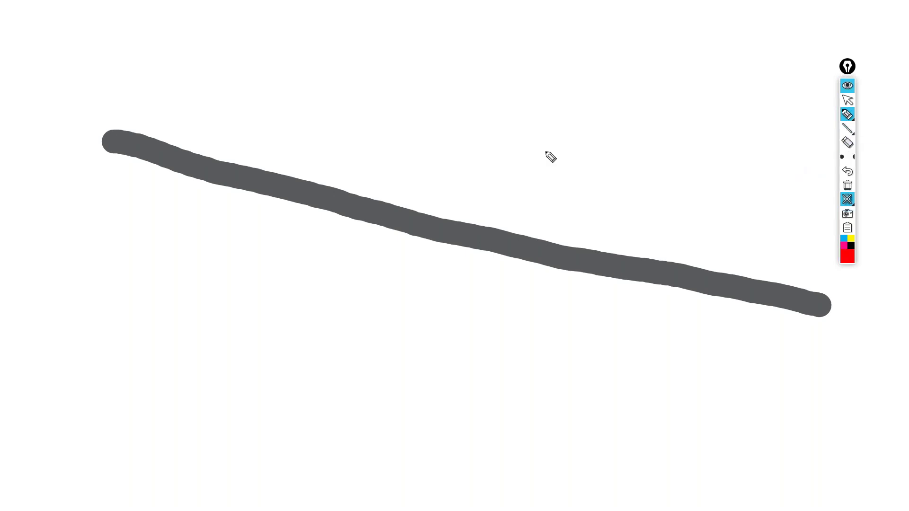
drag(116, 94, 104, 137)
mouse_move(844, 277)
mouse_down()
mouse_move(832, 304)
mouse_move(841, 290)
mouse_up()
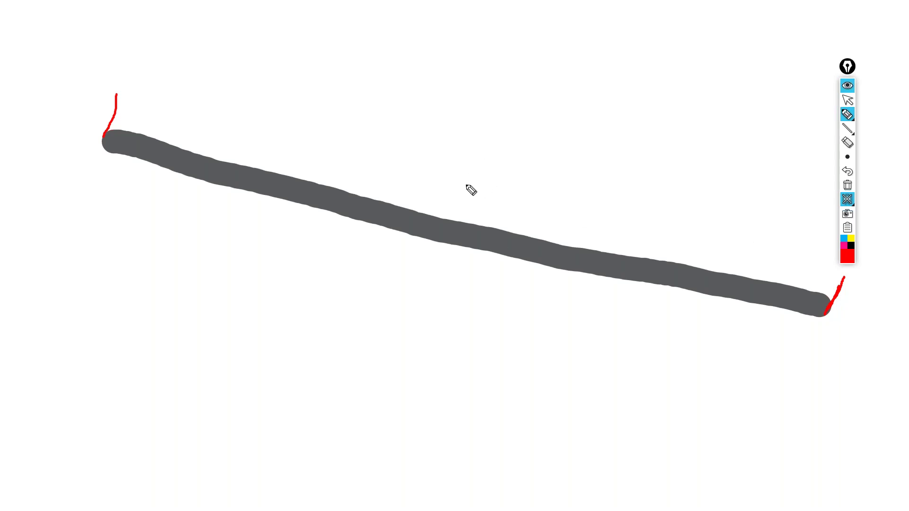
- Draw seven red dividing lines across the pipe to split it into eight sections
drag(470, 178, 435, 279)
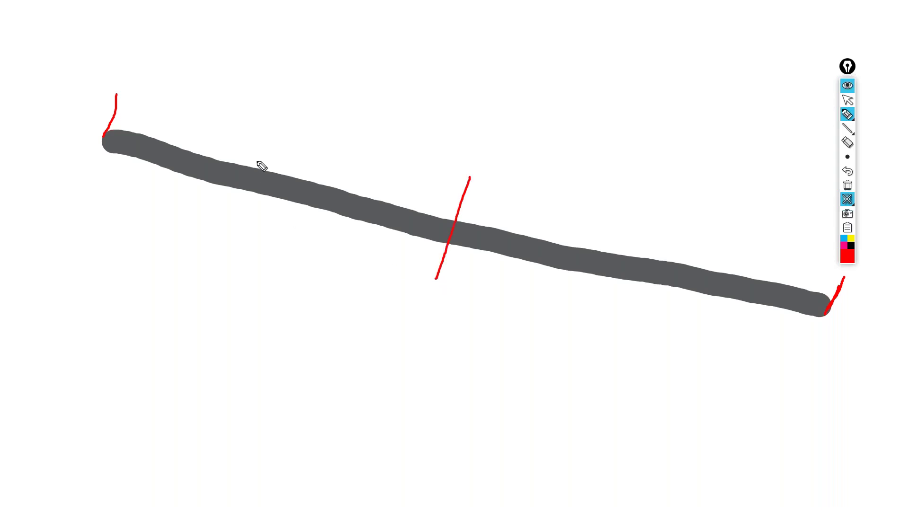
drag(283, 139, 250, 239)
drag(656, 228, 629, 323)
drag(195, 125, 162, 209)
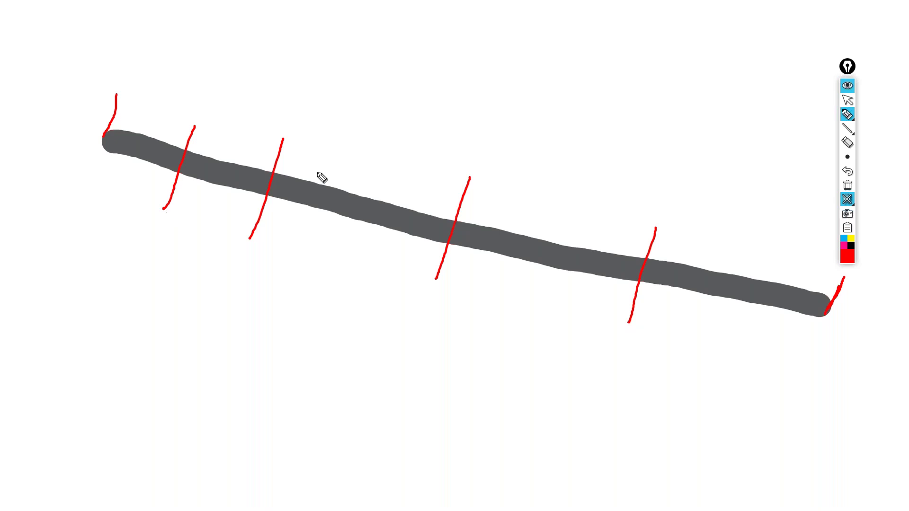
drag(380, 158, 360, 263)
drag(578, 214, 544, 294)
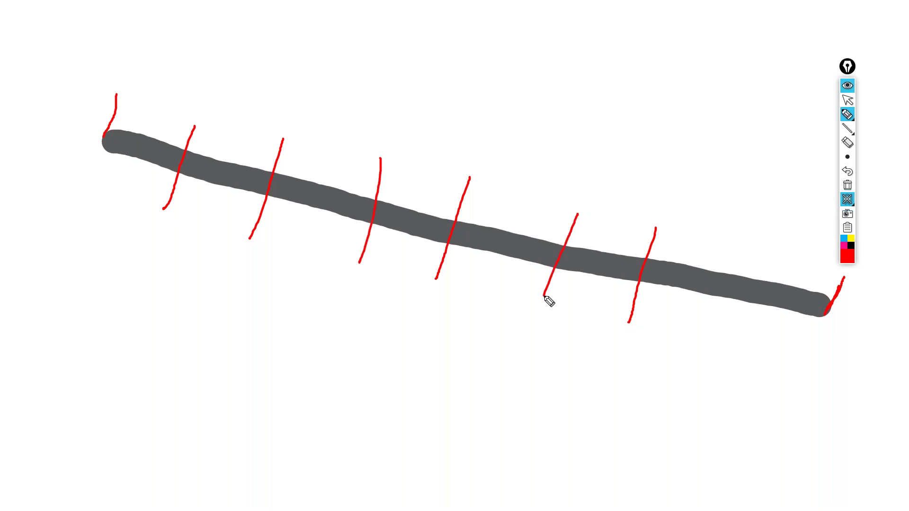
drag(748, 256, 726, 330)
- Draw red arrows pointing to the first three dividing lines from the pipe's upper end
drag(194, 124, 371, 67)
mouse_move(195, 102)
mouse_down()
mouse_move(194, 124)
mouse_move(223, 120)
mouse_up()
mouse_move(404, 106)
mouse_down()
mouse_move(284, 145)
mouse_move(310, 145)
mouse_up()
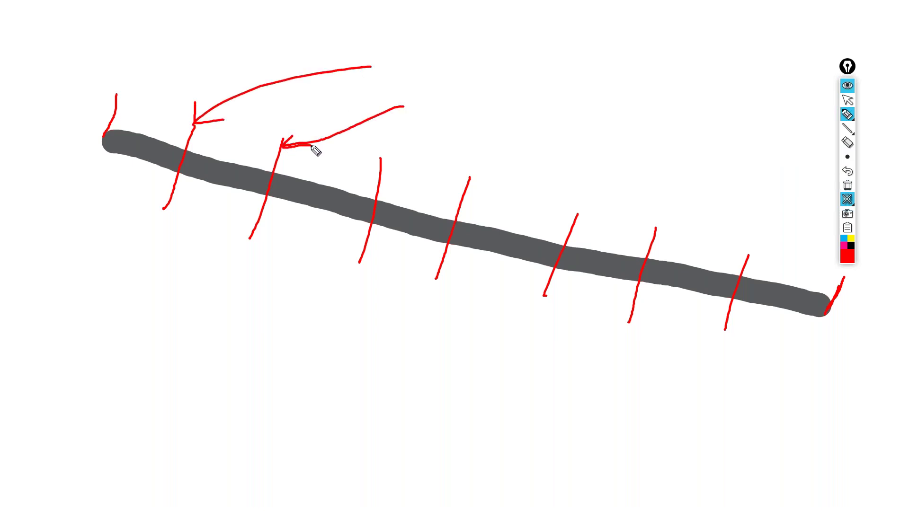
mouse_move(448, 134)
mouse_down()
mouse_move(376, 164)
mouse_move(397, 165)
mouse_up()
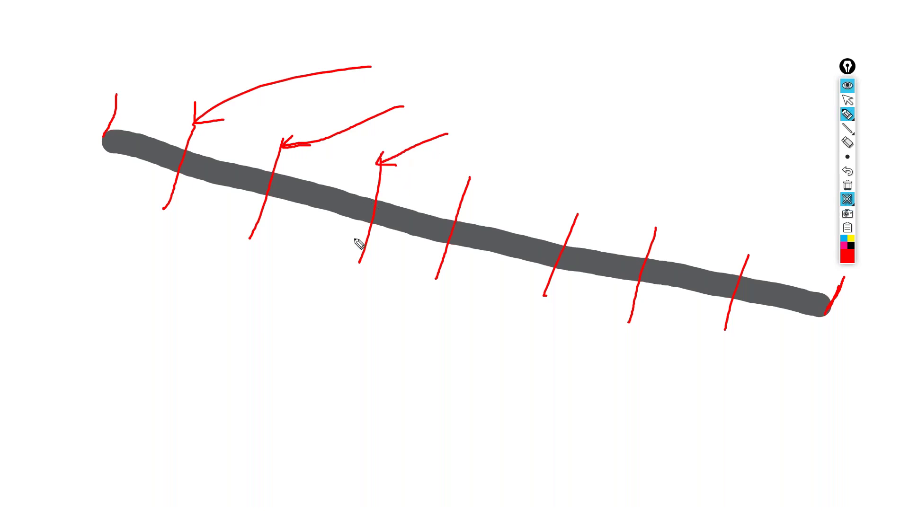
- Circle the first two pipe sections from the upper end in light blue
click(844, 240)
mouse_move(124, 139)
mouse_down()
mouse_move(179, 154)
mouse_move(168, 173)
mouse_move(110, 161)
mouse_move(123, 145)
mouse_up()
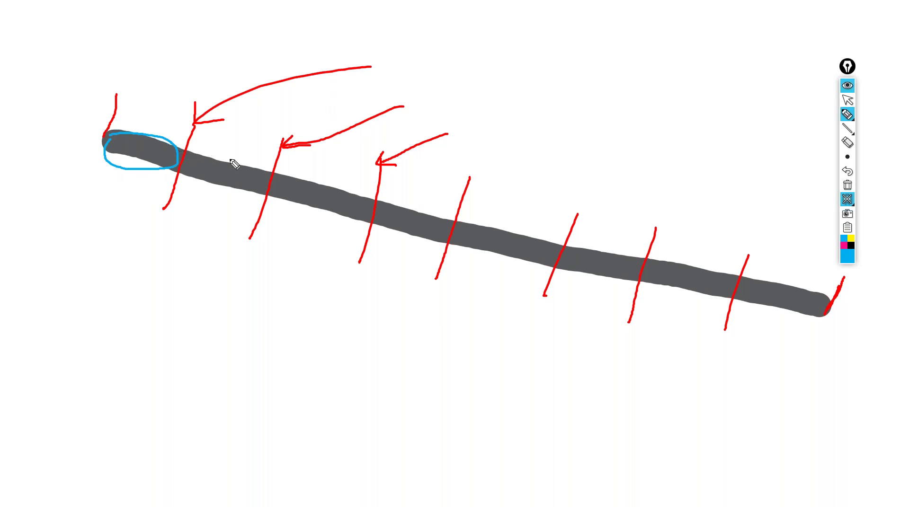
mouse_move(194, 159)
mouse_down()
mouse_move(257, 168)
mouse_move(233, 195)
mouse_move(192, 179)
mouse_move(204, 152)
mouse_up()
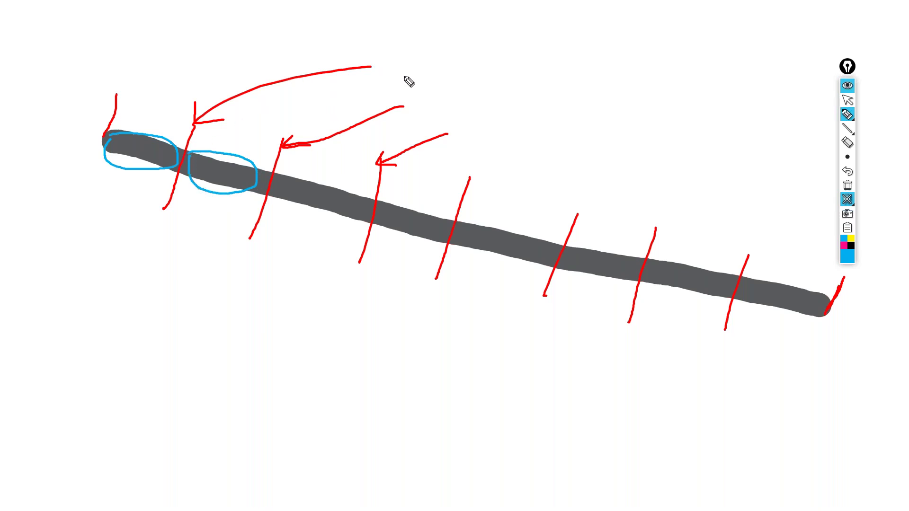
- Draw a small red star at the tail of the arrow leading to the first dividing line
click(851, 260)
click(891, 195)
mouse_move(377, 72)
mouse_down()
mouse_move(397, 80)
mouse_move(364, 65)
mouse_move(378, 79)
mouse_up()
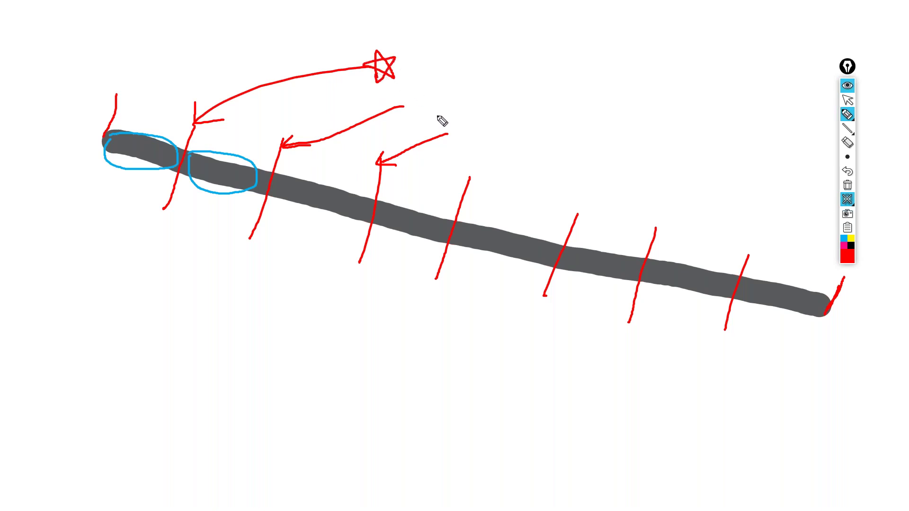
- Circle the remaining six pipe sections in light blue, down to the pipe's lower end
click(843, 239)
mouse_move(286, 178)
mouse_down()
mouse_move(356, 193)
mouse_move(307, 186)
mouse_up()
mouse_move(395, 207)
mouse_down()
mouse_move(434, 238)
mouse_move(412, 211)
mouse_up()
mouse_move(479, 229)
mouse_down()
mouse_move(540, 268)
mouse_move(469, 223)
mouse_up()
mouse_move(582, 262)
mouse_down()
mouse_move(635, 268)
mouse_move(566, 258)
mouse_move(587, 250)
mouse_up()
mouse_move(664, 261)
mouse_down()
mouse_move(712, 266)
mouse_move(710, 296)
mouse_move(660, 261)
mouse_move(669, 256)
mouse_up()
mouse_move(751, 279)
mouse_down()
mouse_move(771, 283)
mouse_move(810, 315)
mouse_move(748, 300)
mouse_move(757, 281)
mouse_up()
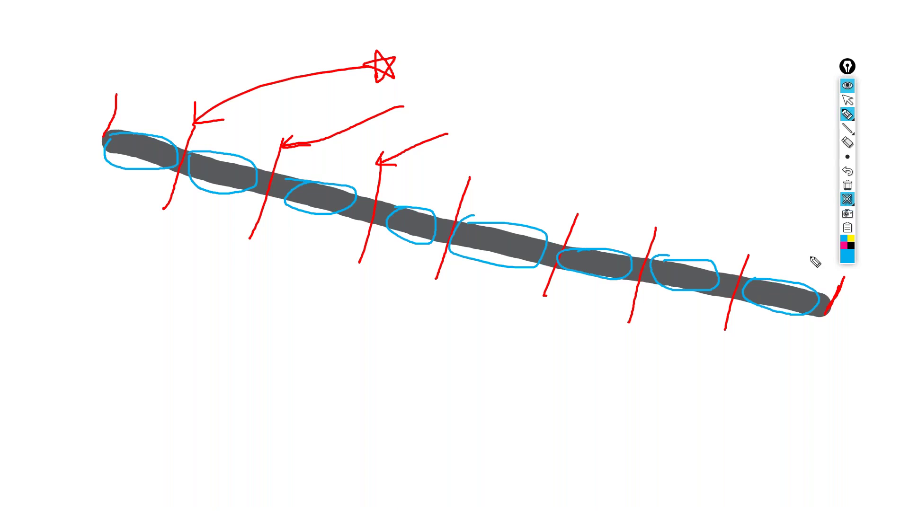
- In bright green, loop around the interior dividing lines, add a star at each pipe end and draw an arrow into the loop
click(847, 257)
click(891, 162)
mouse_move(144, 203)
mouse_down()
mouse_move(284, 199)
mouse_move(702, 304)
mouse_move(550, 384)
mouse_move(152, 263)
mouse_move(149, 199)
mouse_up()
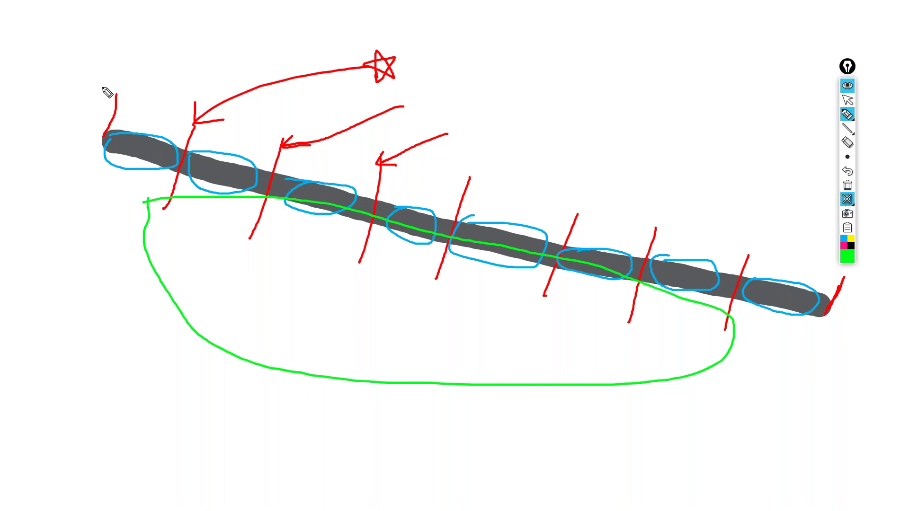
mouse_move(102, 87)
mouse_down()
mouse_move(112, 55)
mouse_move(123, 85)
mouse_move(145, 56)
mouse_move(98, 89)
mouse_up()
drag(840, 320, 809, 347)
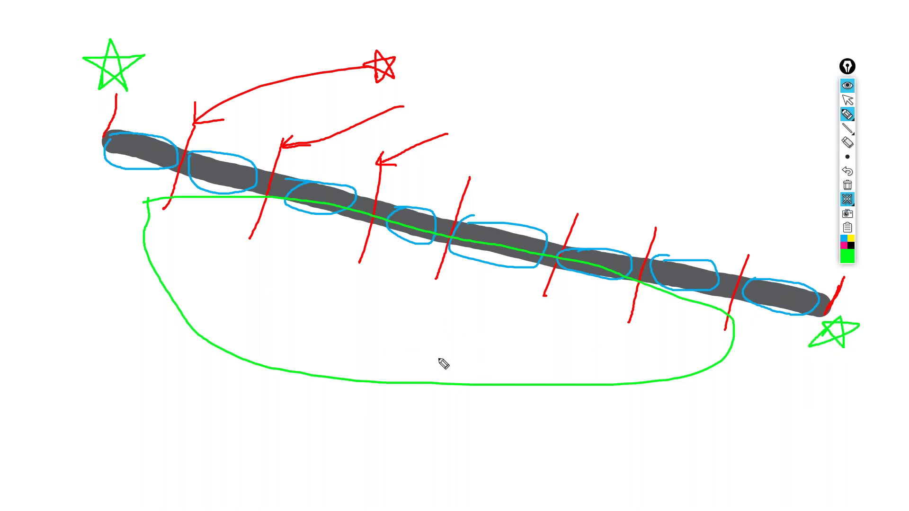
mouse_move(302, 428)
mouse_down()
mouse_move(365, 382)
mouse_move(389, 313)
mouse_move(402, 320)
mouse_up()
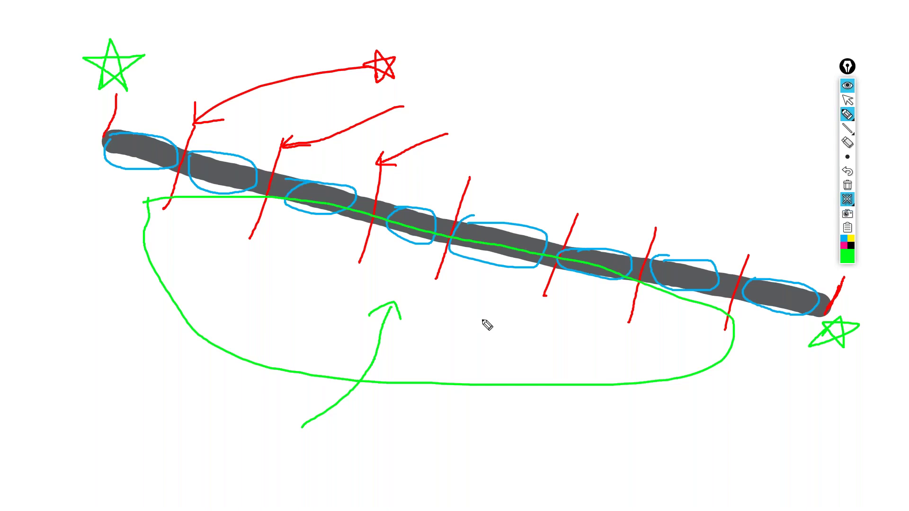
- Mark the upper end of the fifth dividing line with a dark magenta dot
mouse_move(847, 256)
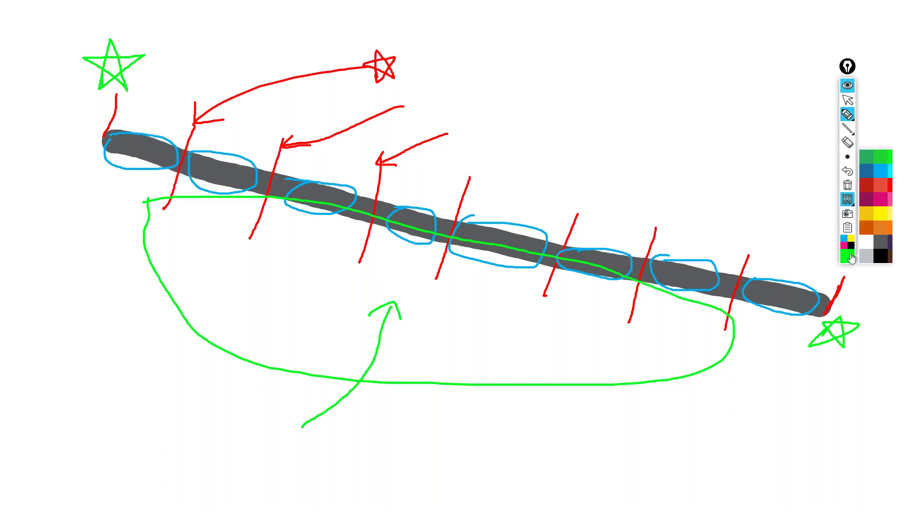
click(866, 203)
mouse_move(571, 212)
mouse_down()
mouse_move(578, 207)
mouse_move(570, 222)
mouse_move(585, 214)
mouse_move(574, 210)
mouse_move(588, 211)
mouse_up()
- Sketch a dark magenta graph with axes P and t and an oscillating curve, and link P to the dot with an arrow
mouse_move(619, 46)
mouse_down()
mouse_move(618, 66)
mouse_move(786, 177)
mouse_up()
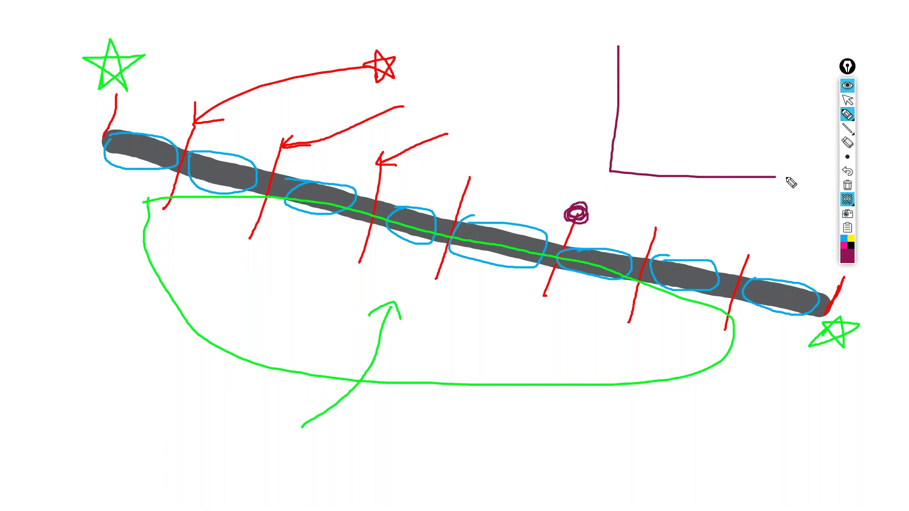
mouse_move(566, 92)
mouse_down()
mouse_move(566, 108)
mouse_move(567, 95)
mouse_up()
mouse_move(688, 181)
mouse_down()
mouse_move(685, 212)
mouse_move(697, 214)
mouse_move(699, 202)
mouse_up()
mouse_move(614, 138)
mouse_down()
mouse_move(654, 110)
mouse_move(692, 151)
mouse_move(810, 134)
mouse_up()
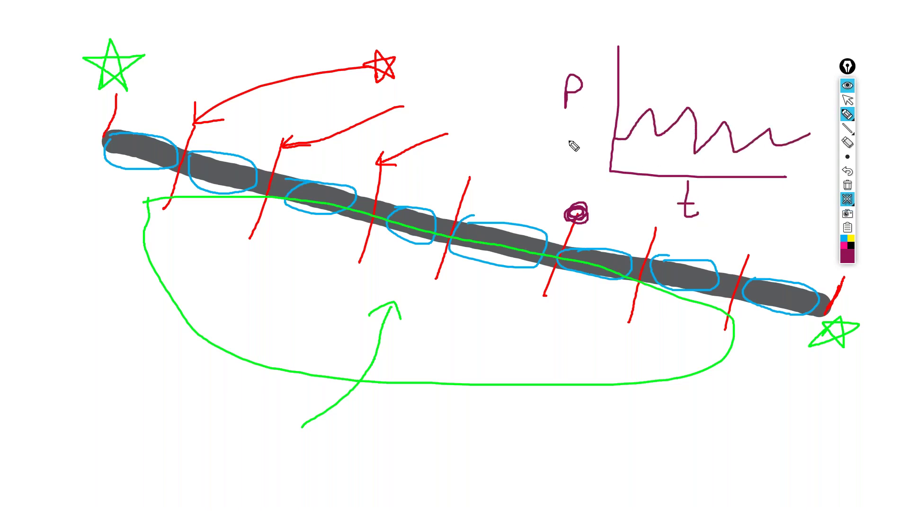
drag(566, 115, 580, 203)
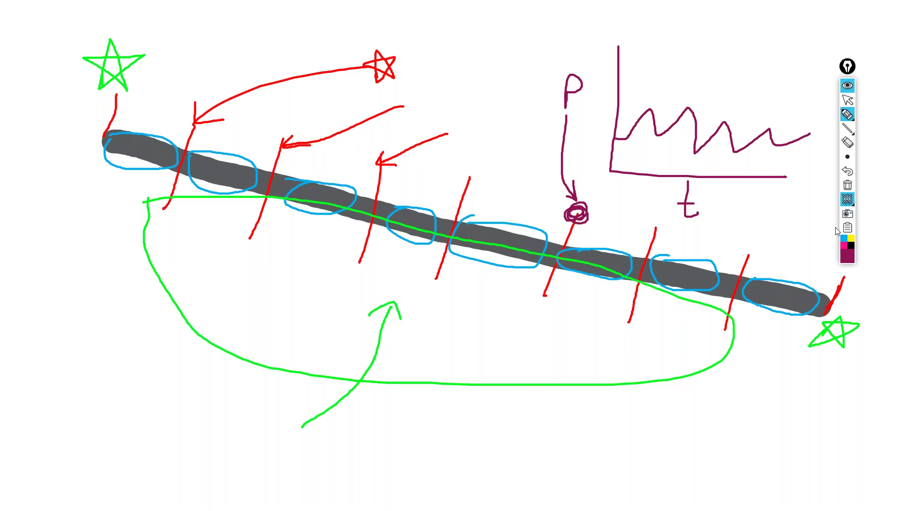
- Clear the whiteboard drawing and return to the Analysis Setup window
click(847, 100)
mouse_move(853, 110)
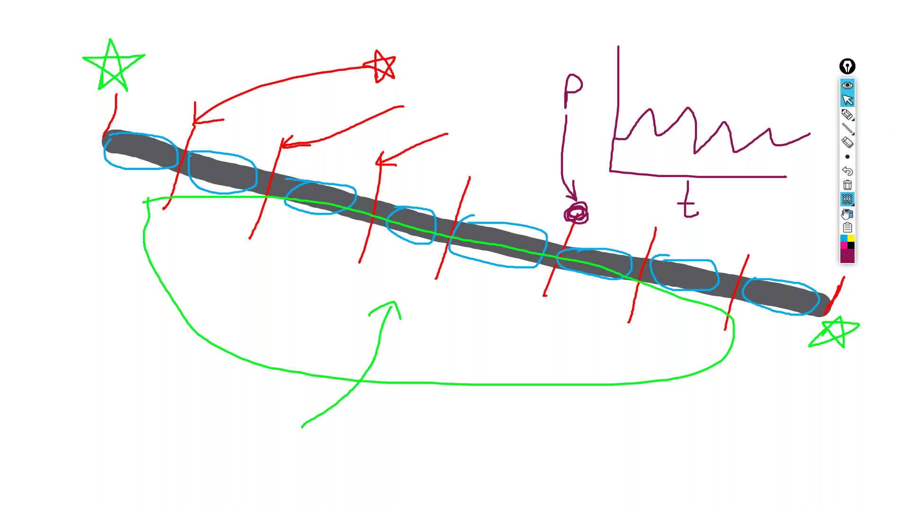
click(847, 188)
click(848, 200)
- Circle the Output Pipe Stations entry and pipe 1's Inlet and Outlet setting in dark magenta
click(848, 114)
mouse_move(236, 241)
mouse_down()
mouse_move(313, 244)
mouse_move(258, 252)
mouse_move(232, 237)
mouse_up()
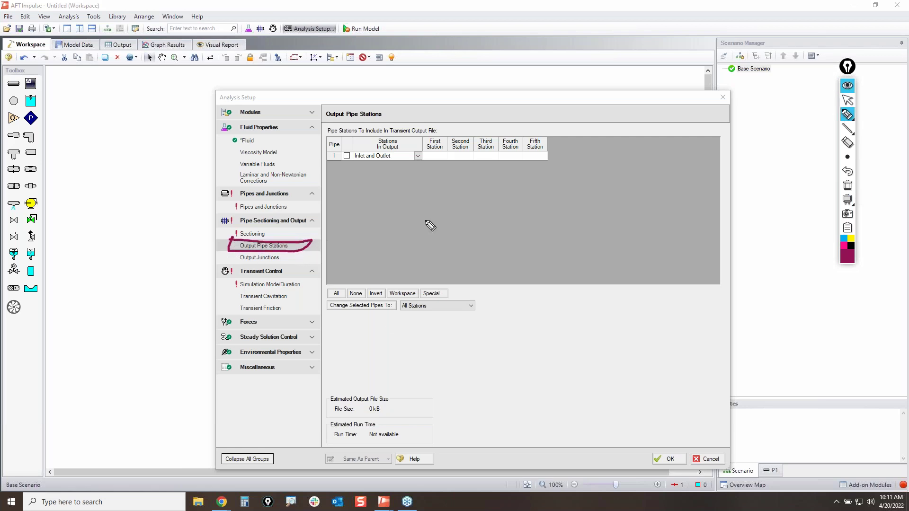
mouse_move(325, 151)
mouse_down()
mouse_move(411, 149)
mouse_move(429, 160)
mouse_move(334, 167)
mouse_move(326, 150)
mouse_up()
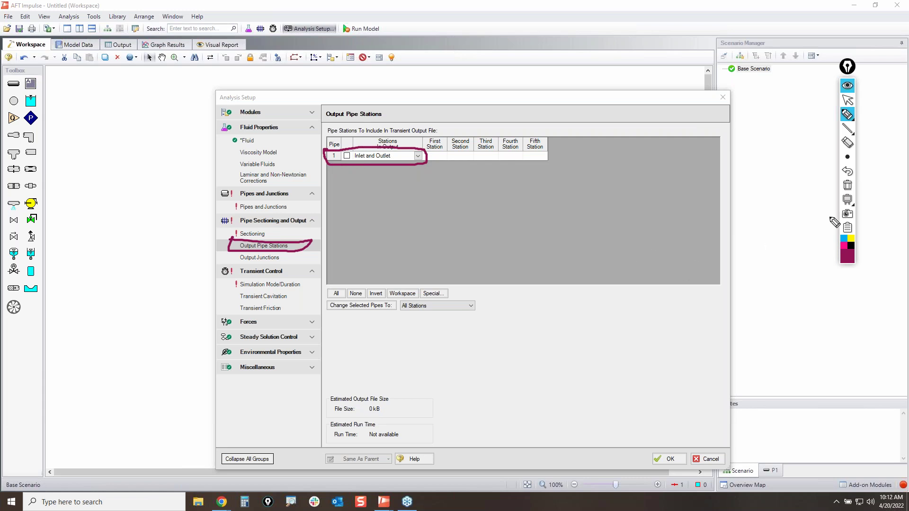
- Clear the marks, outline the All option in red and select all pipes in the output stations table
click(846, 260)
click(893, 190)
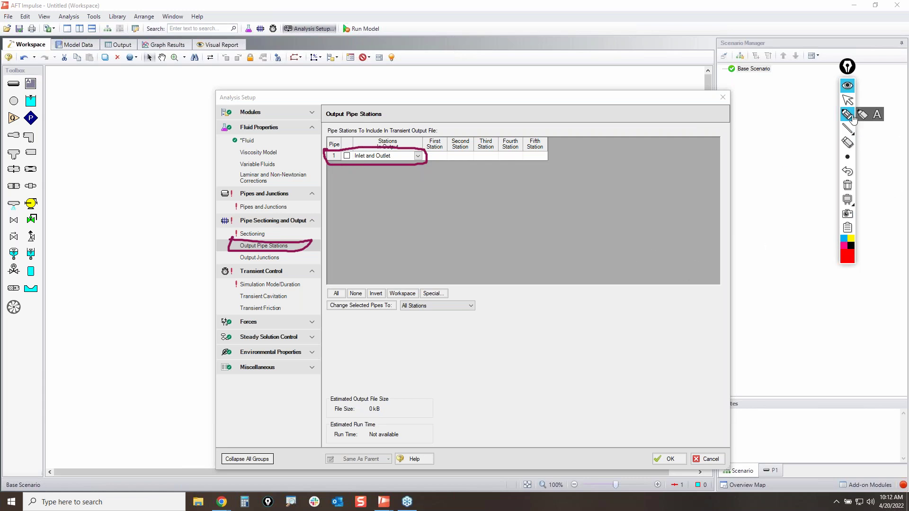
click(848, 186)
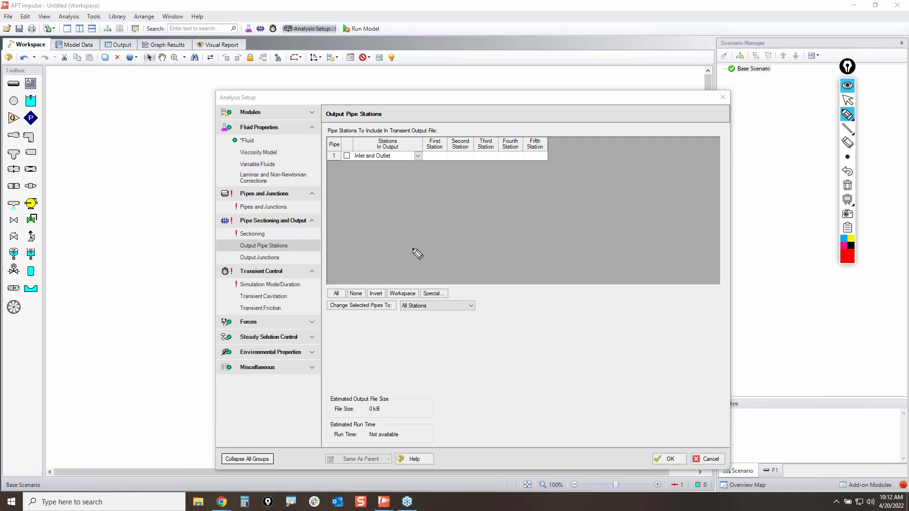
mouse_move(324, 286)
mouse_down()
mouse_move(345, 286)
mouse_move(345, 301)
mouse_move(324, 287)
mouse_up()
click(847, 100)
click(335, 298)
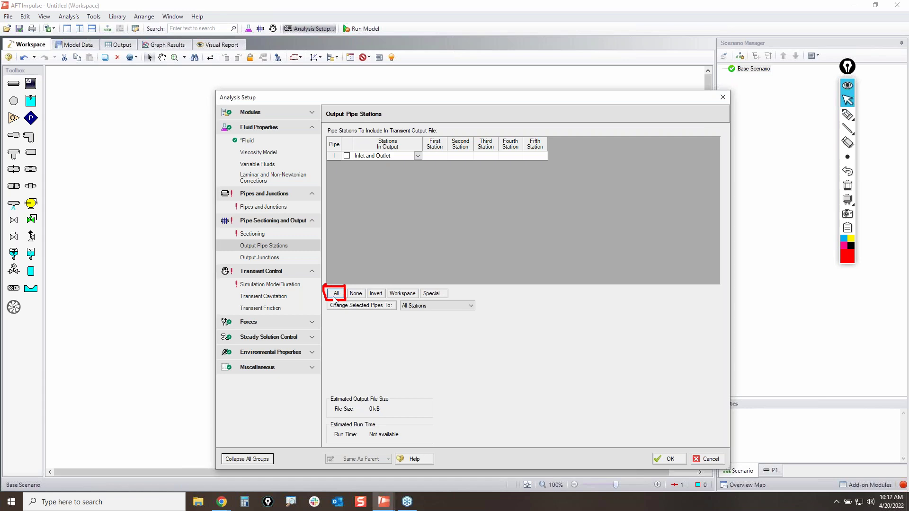
- Draw a red arrow to pipe 1's checkbox and circle Change Selected Pipes To in red
click(847, 114)
mouse_move(384, 200)
mouse_down()
mouse_move(362, 198)
mouse_move(356, 167)
mouse_up()
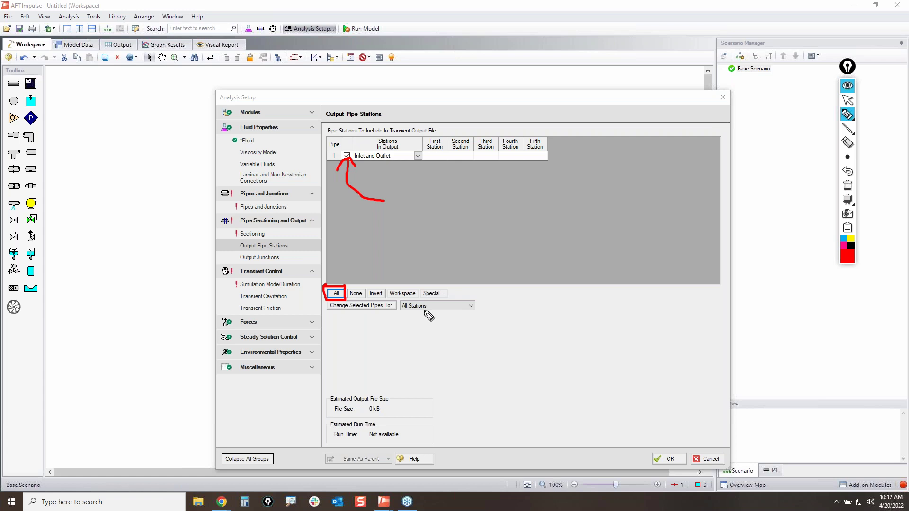
mouse_move(349, 303)
mouse_down()
mouse_move(389, 302)
mouse_move(387, 313)
mouse_move(328, 308)
mouse_up()
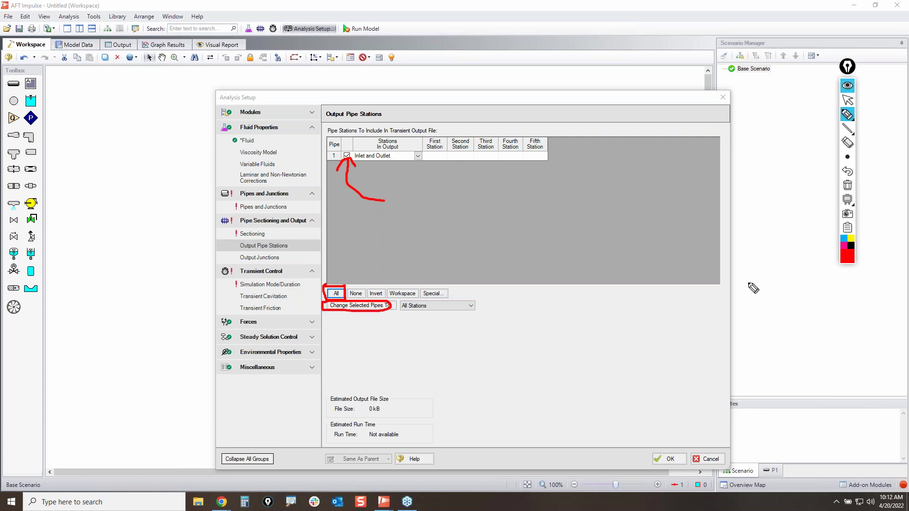
- Circle the All Stations choice in light blue and change the selected pipe's output to All Stations
click(843, 238)
mouse_move(404, 303)
mouse_down()
mouse_move(467, 304)
mouse_move(474, 316)
mouse_move(405, 317)
mouse_move(401, 300)
mouse_up()
click(848, 100)
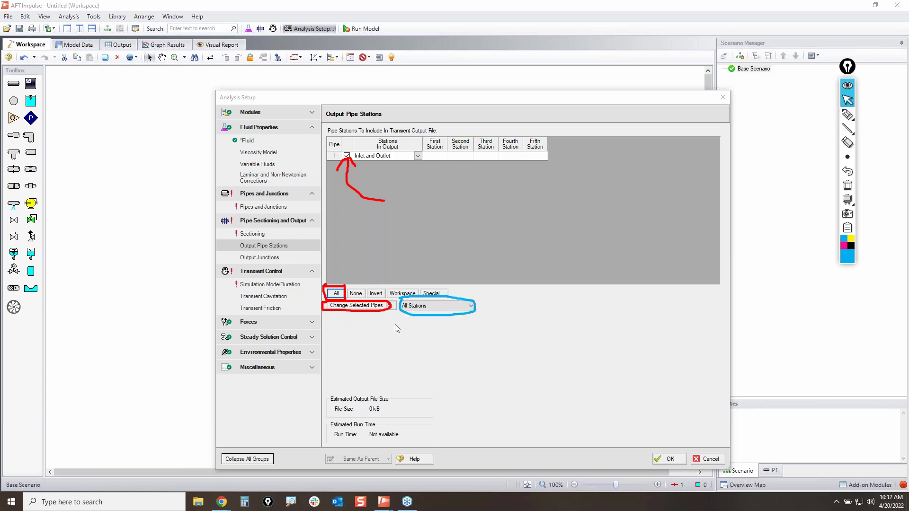
click(365, 306)
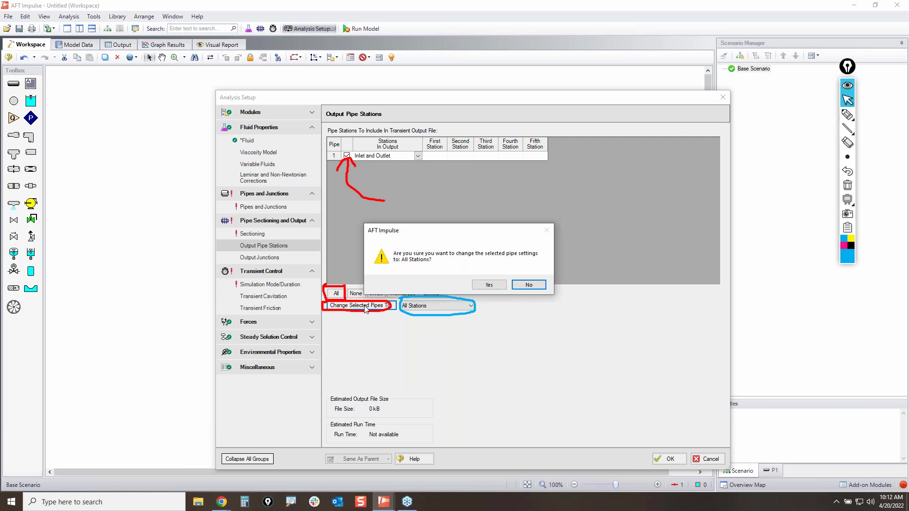
click(488, 286)
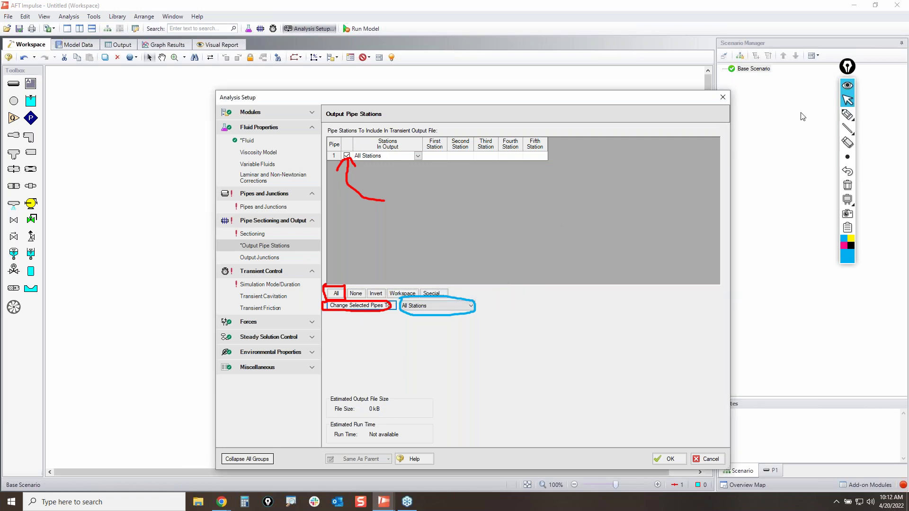
- Mark the space below pipe 1's stations setting in light blue, and circle the estimated output file size and run time
click(848, 116)
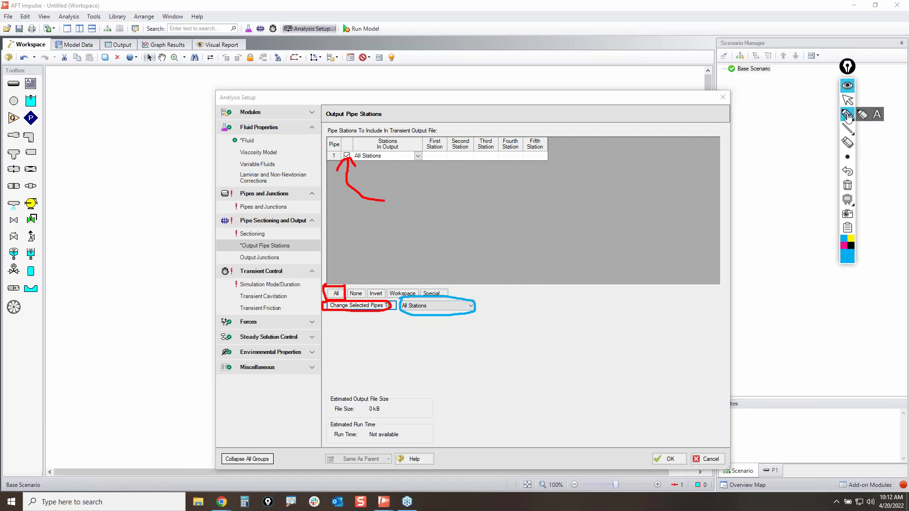
drag(399, 160, 396, 272)
mouse_move(399, 179)
mouse_down()
mouse_move(395, 280)
mouse_move(399, 166)
mouse_up()
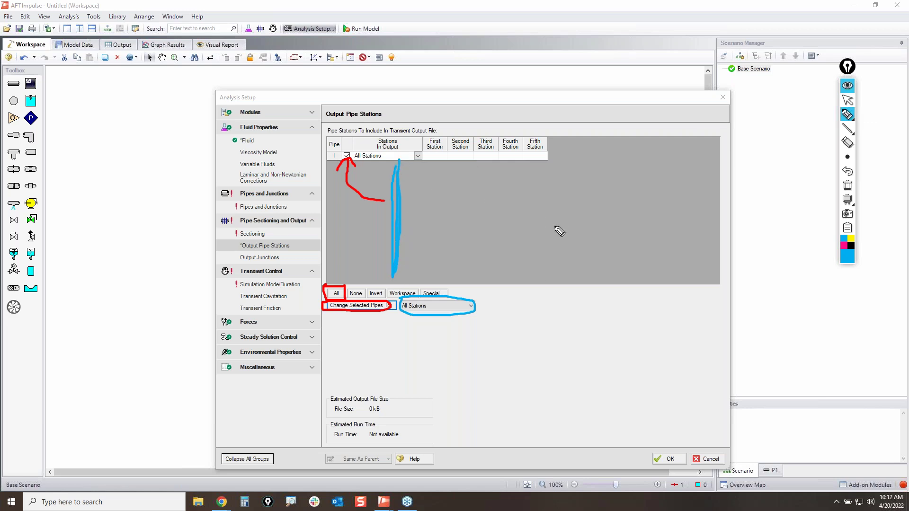
mouse_move(326, 396)
mouse_down()
mouse_move(396, 411)
mouse_move(326, 409)
mouse_move(332, 394)
mouse_up()
mouse_move(332, 425)
mouse_down()
mouse_move(426, 439)
mouse_move(314, 434)
mouse_move(346, 429)
mouse_up()
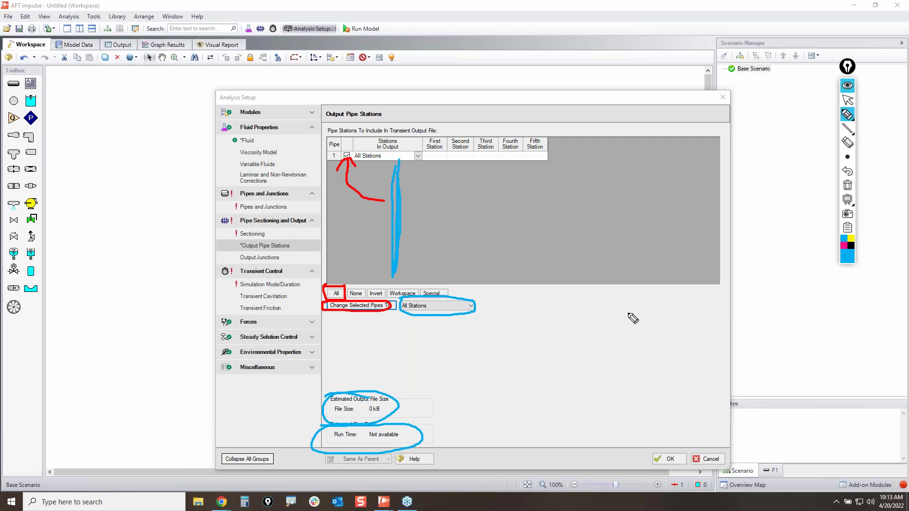
- Clear the marks and circle the Change Selected Pipes To setting with its All Stations choice in light blue
click(847, 185)
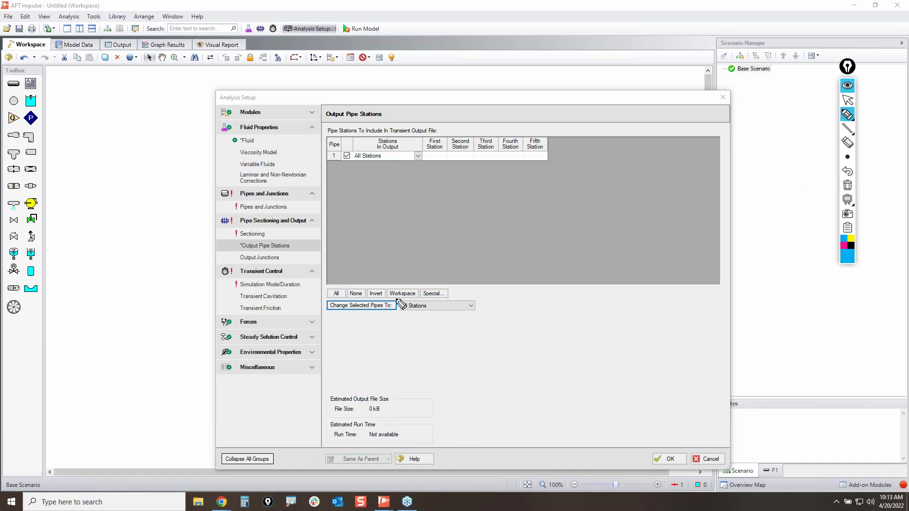
mouse_move(332, 300)
mouse_down()
mouse_move(497, 318)
mouse_move(333, 326)
mouse_move(356, 287)
mouse_up()
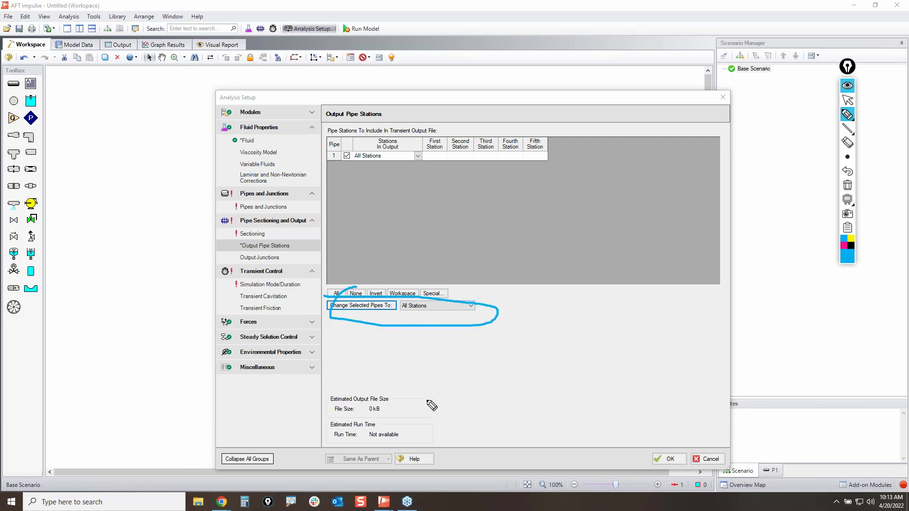
- Clear the light blue mark around Change Selected Pipes To and open the Output Junctions settings
mouse_move(850, 127)
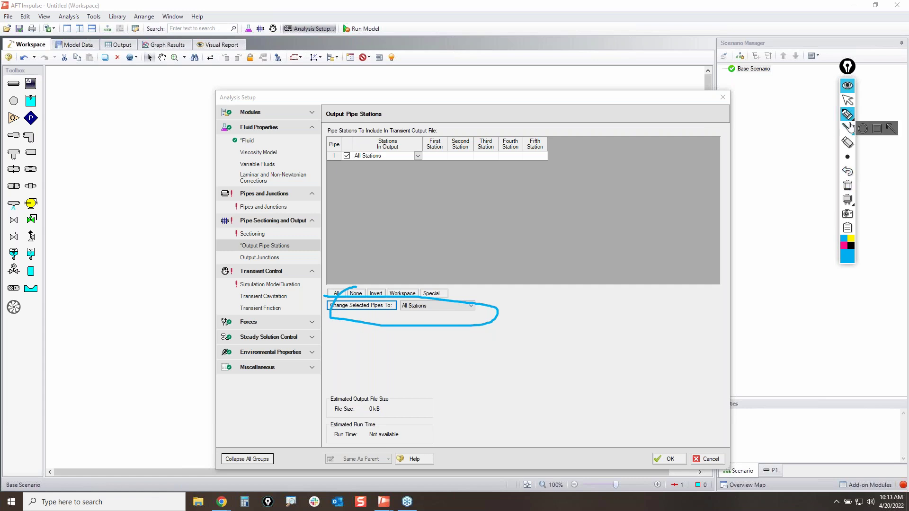
click(848, 100)
click(847, 185)
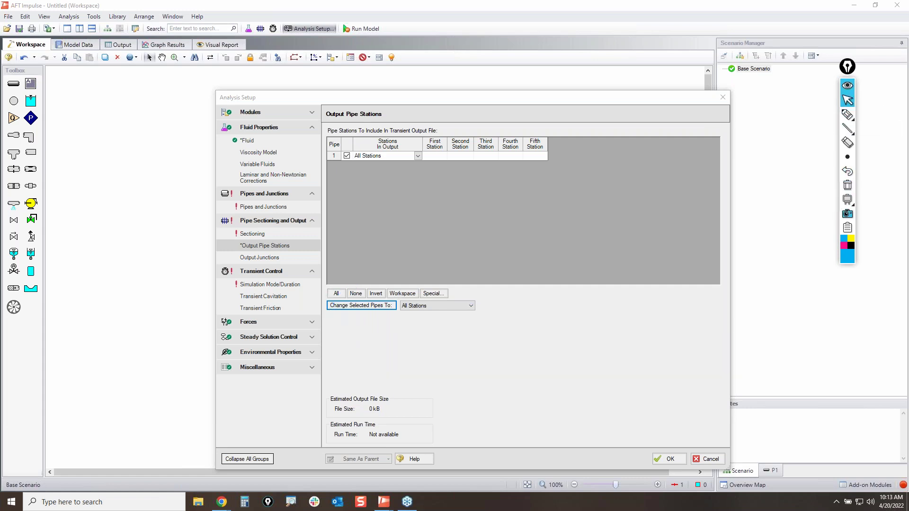
click(261, 259)
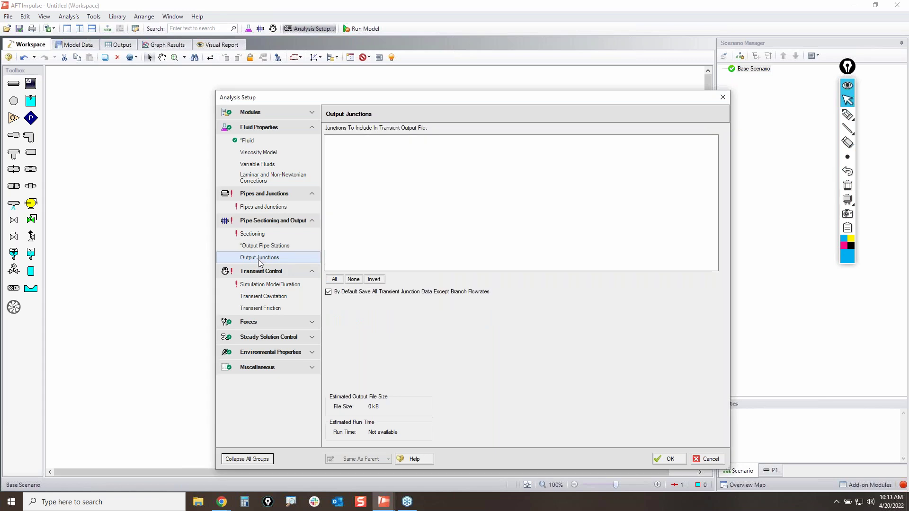
- Circle the Junctions To Include In Transient Output File heading and list area in light blue, and clear the marks
click(847, 114)
mouse_move(323, 125)
mouse_down()
mouse_move(458, 155)
mouse_move(391, 110)
mouse_move(405, 109)
mouse_up()
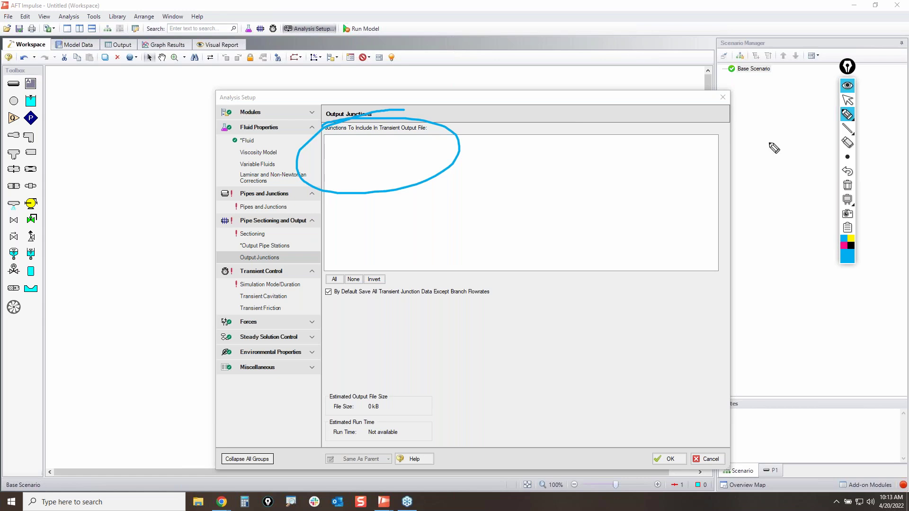
mouse_move(33, 205)
mouse_down()
mouse_move(44, 207)
mouse_move(28, 210)
mouse_move(21, 201)
mouse_move(34, 196)
mouse_up()
click(847, 185)
click(848, 101)
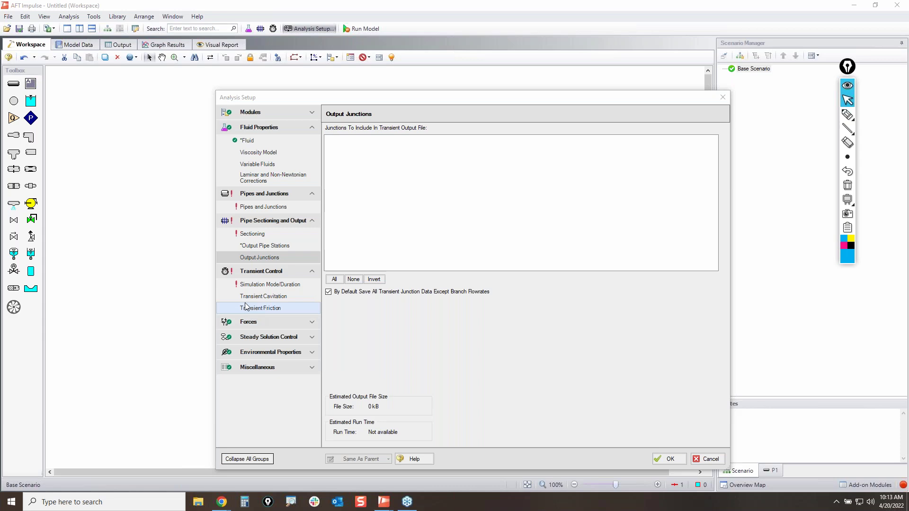
- Open the Simulation Mode/Duration settings, and box Steady Only and point an arrow at Transient in light blue
click(312, 220)
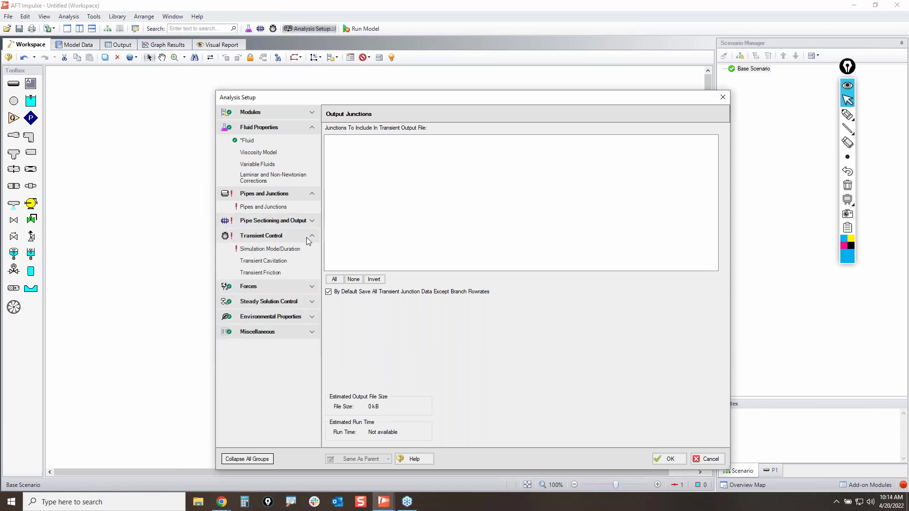
click(265, 248)
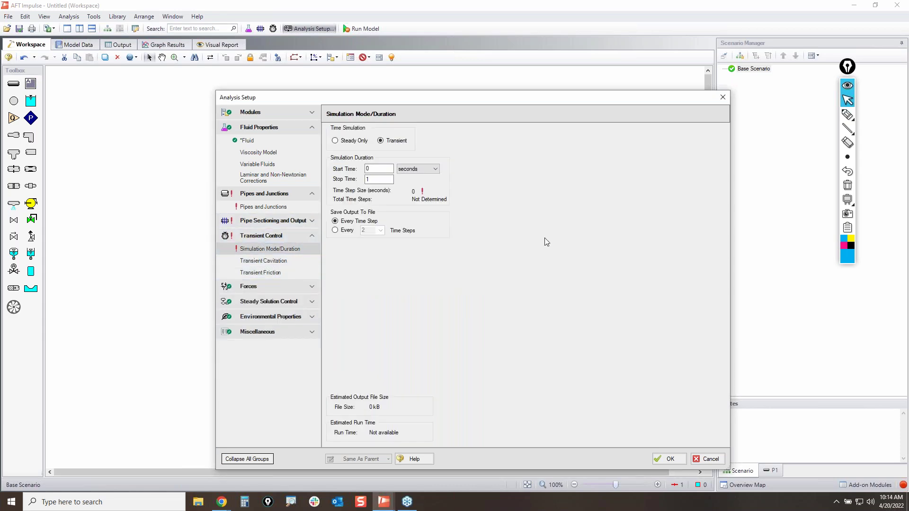
click(847, 114)
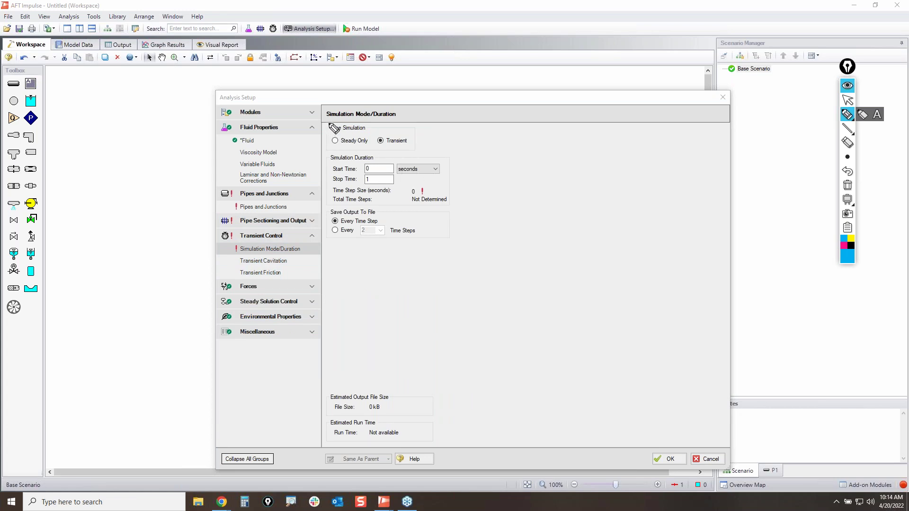
mouse_move(333, 146)
mouse_down()
mouse_move(373, 147)
mouse_move(353, 134)
mouse_move(329, 141)
mouse_move(353, 149)
mouse_up()
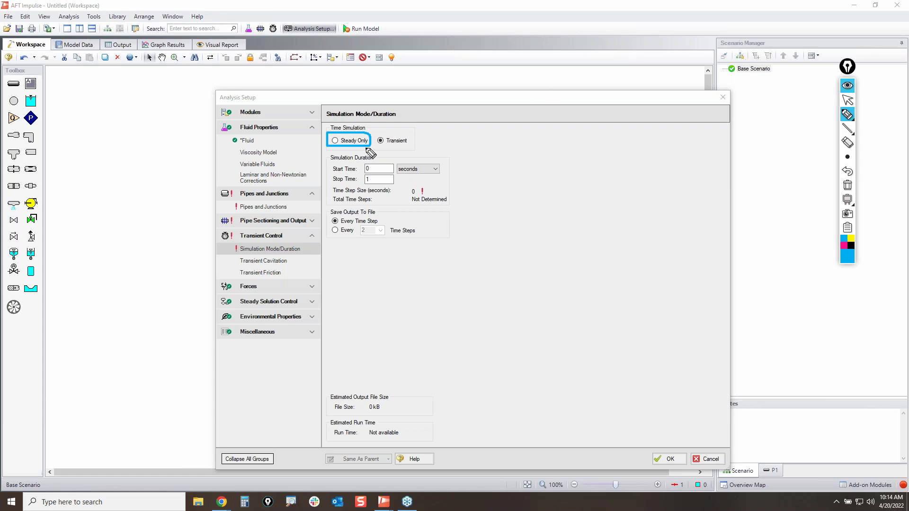
mouse_move(494, 104)
mouse_down()
mouse_move(471, 100)
mouse_move(385, 137)
mouse_move(403, 136)
mouse_up()
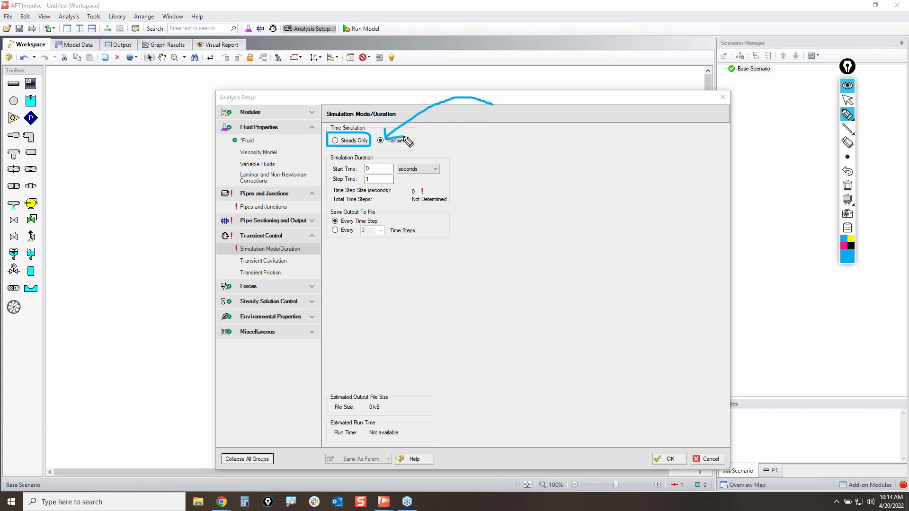
- Clear the marks and set the time simulation to Steady Only
click(847, 185)
click(852, 157)
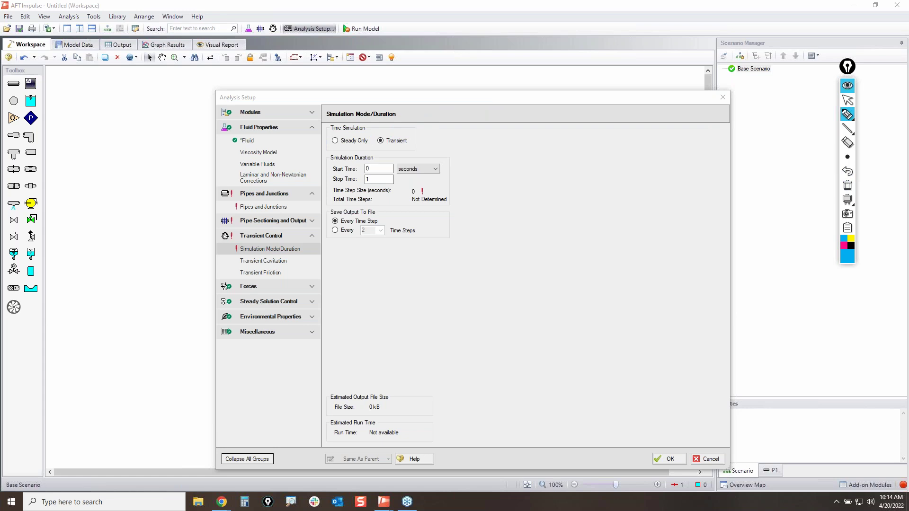
click(847, 99)
click(353, 142)
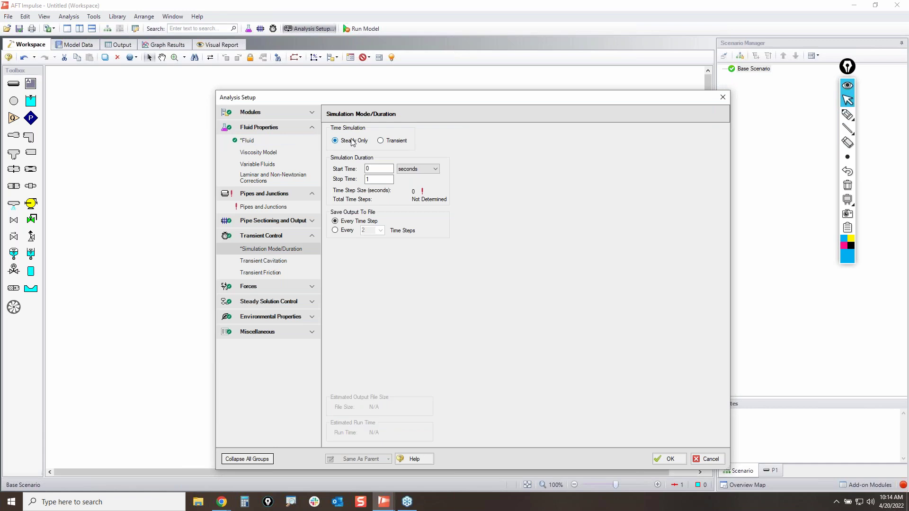
- Circle the Steady Only option in light blue, draw an arrow to it, and clear both marks
click(847, 114)
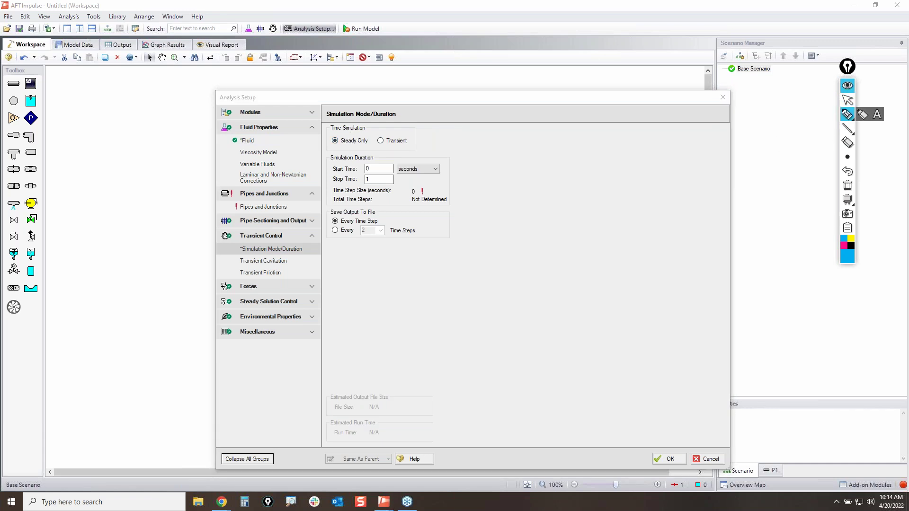
mouse_move(332, 141)
mouse_down()
mouse_move(371, 137)
mouse_move(372, 152)
mouse_move(327, 149)
mouse_move(330, 142)
mouse_up()
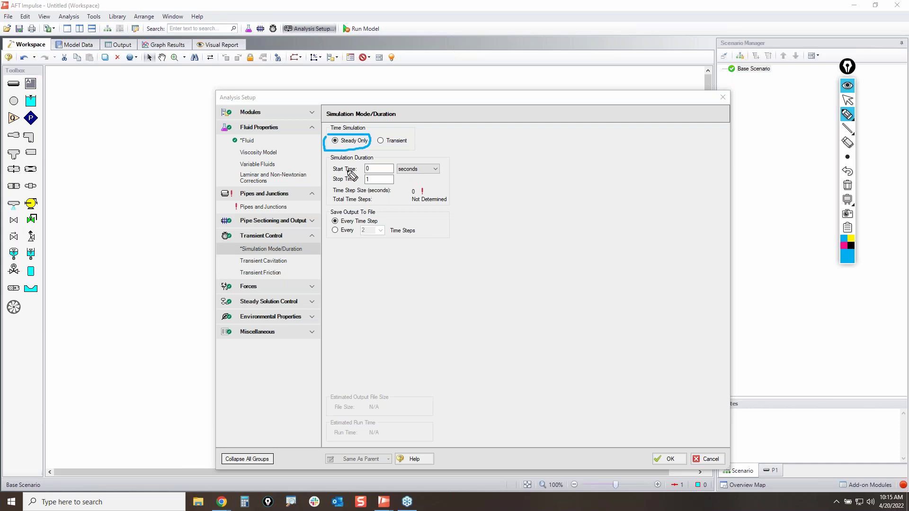
mouse_move(385, 213)
mouse_down()
mouse_move(319, 154)
mouse_move(332, 152)
mouse_up()
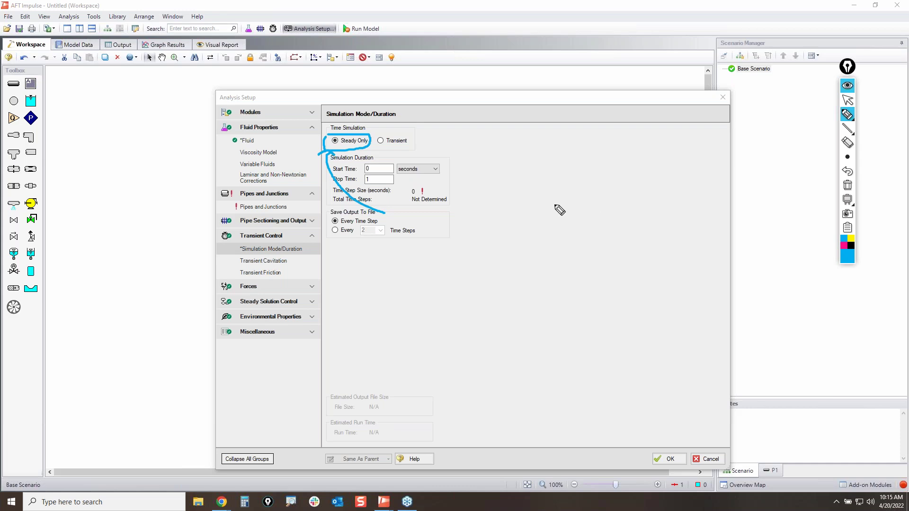
click(850, 189)
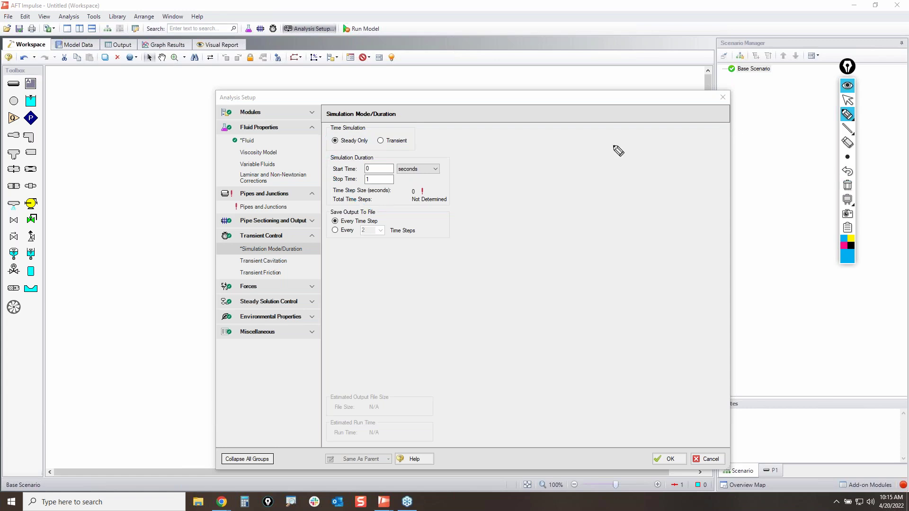
- Circle the Simulation Duration and Save Output To File groups in light blue, and clear the marks
mouse_move(321, 151)
mouse_down()
mouse_move(454, 152)
mouse_move(466, 199)
mouse_move(334, 208)
mouse_move(330, 161)
mouse_up()
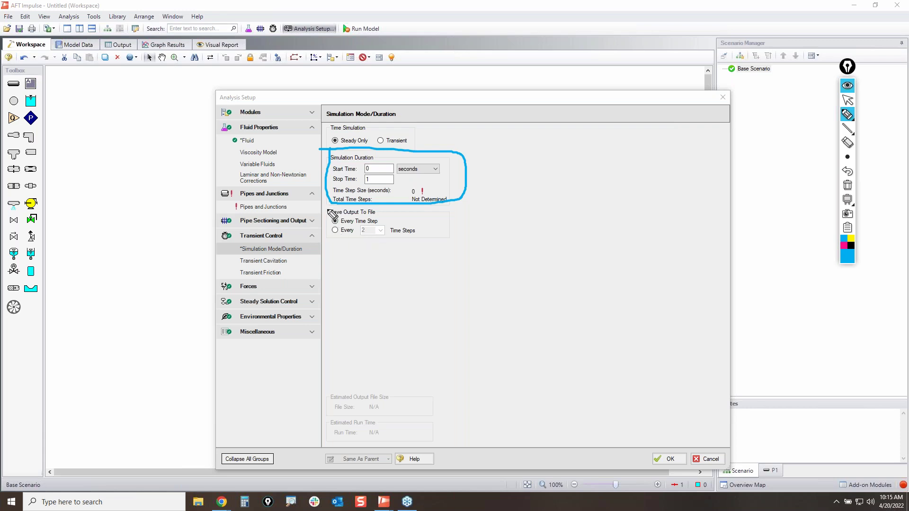
mouse_move(332, 208)
mouse_down()
mouse_move(331, 242)
mouse_move(430, 248)
mouse_move(374, 213)
mouse_move(325, 215)
mouse_up()
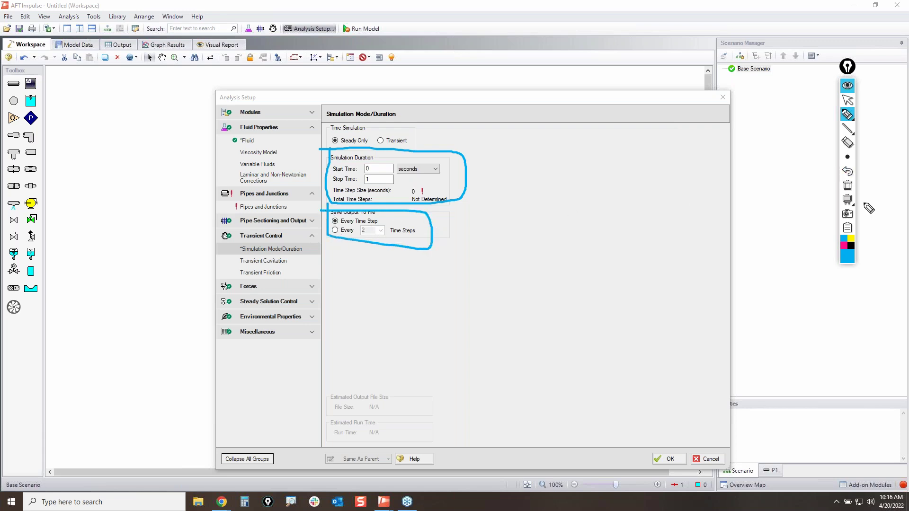
click(848, 186)
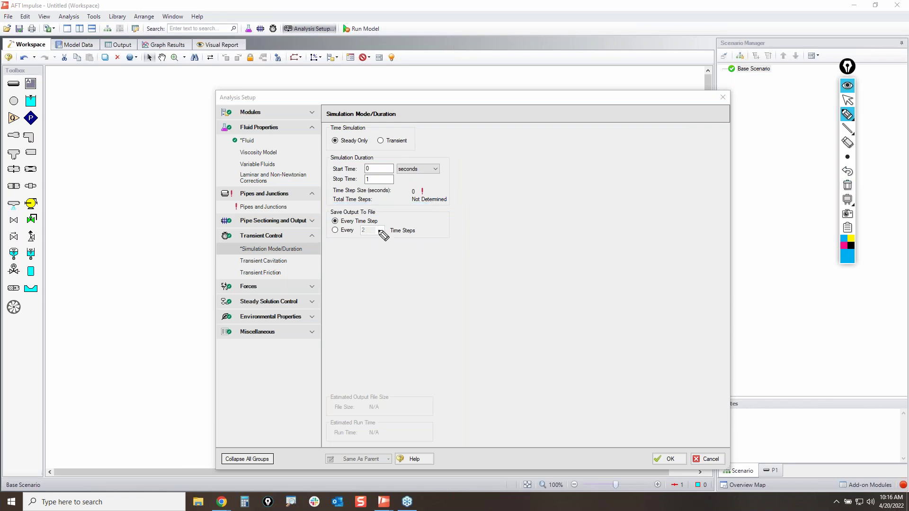
- Mark the Save Output To File options, clear the mark, and set the output to save every 2 time steps
mouse_move(329, 214)
mouse_down()
mouse_move(386, 218)
mouse_move(328, 227)
mouse_move(336, 215)
mouse_up()
click(847, 185)
click(847, 100)
click(335, 230)
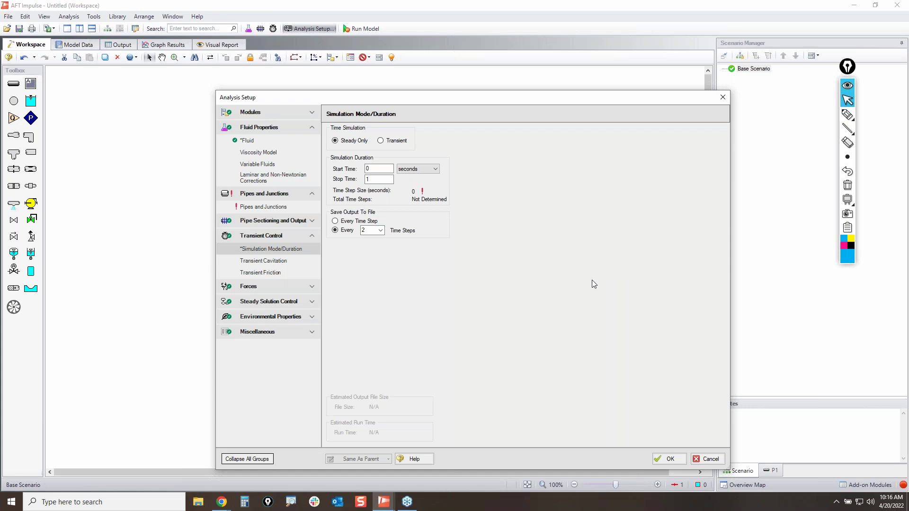
- Expand the Pipe Sectioning and Output group, circle its heading and Sectioning with the light blue highlighter, and clear the mark
click(847, 114)
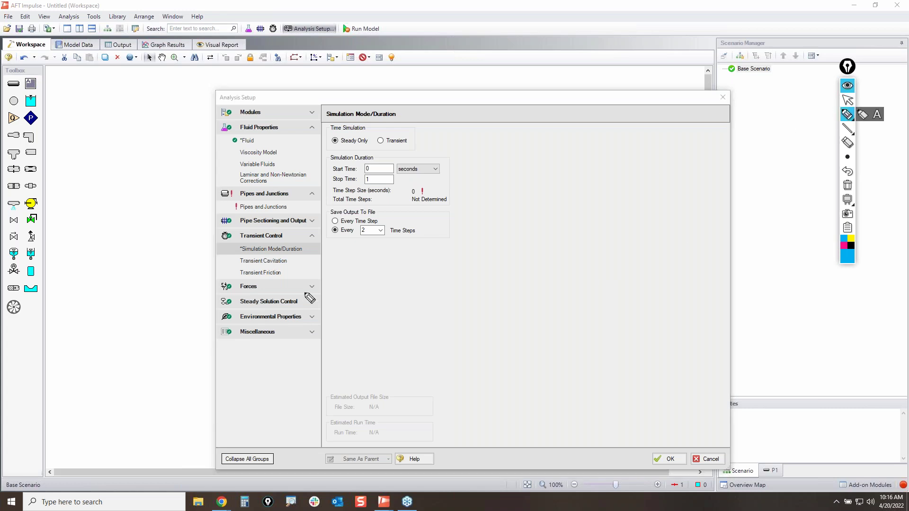
click(847, 100)
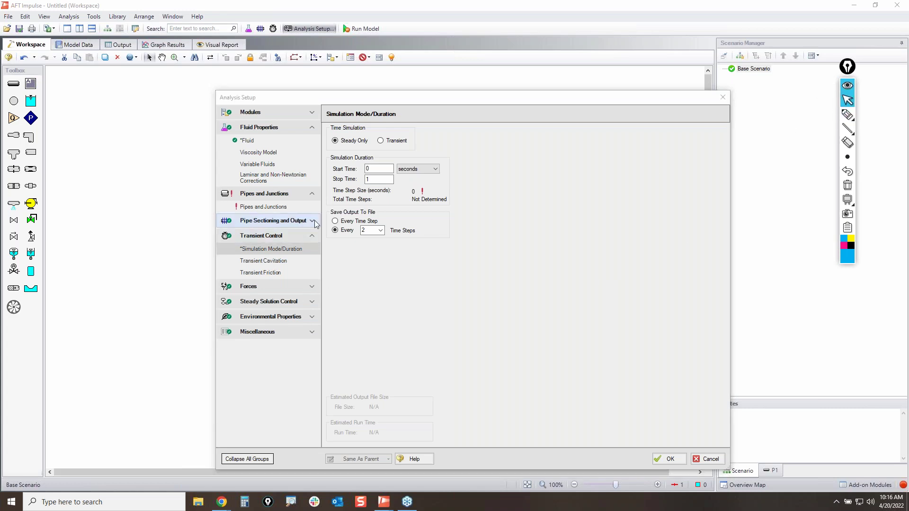
click(276, 221)
click(847, 114)
click(837, 114)
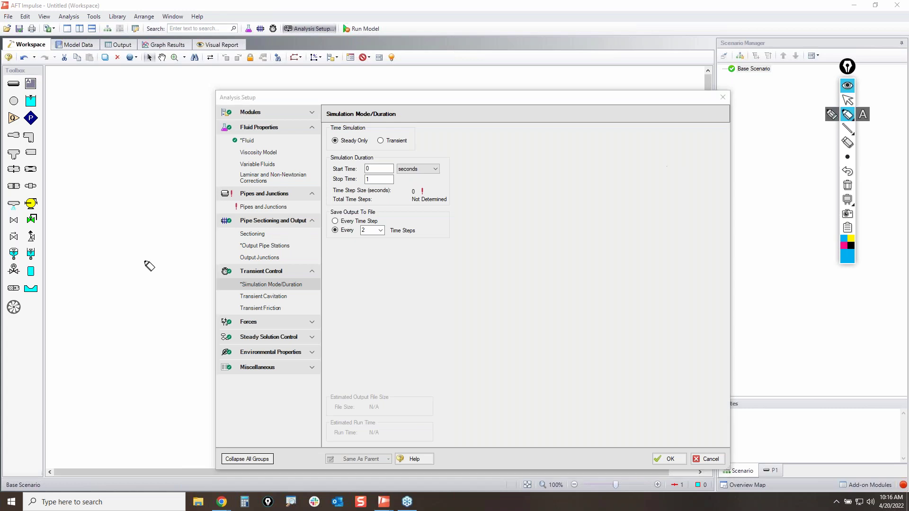
mouse_move(268, 217)
mouse_down()
mouse_move(306, 234)
mouse_move(285, 223)
mouse_up()
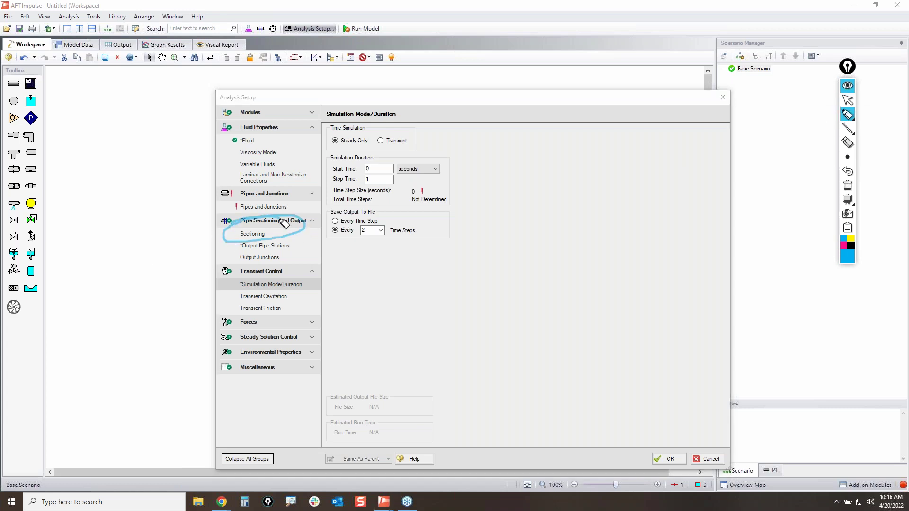
click(847, 185)
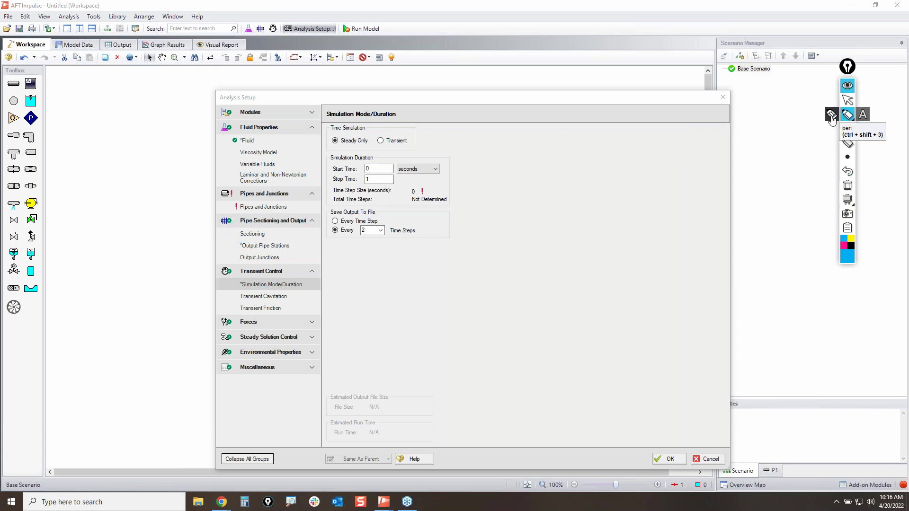
click(847, 100)
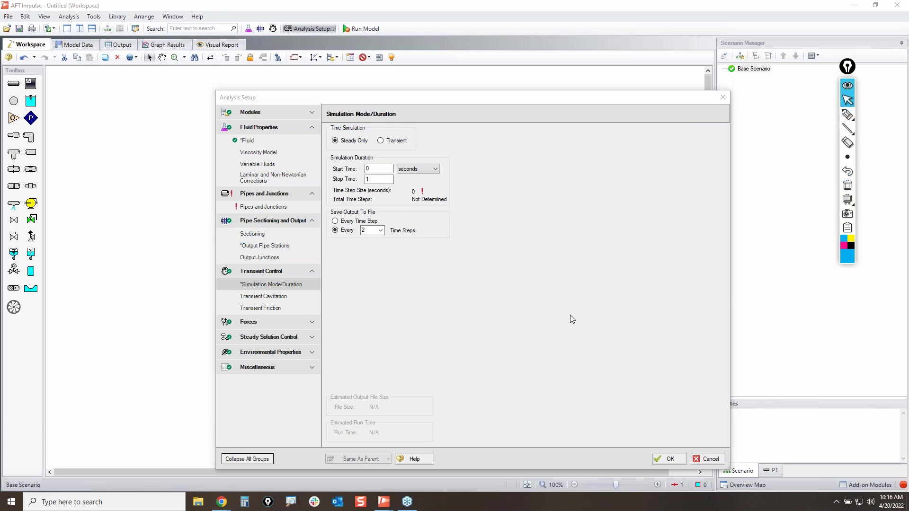
- Switch to Chrome and open the Tips and Tricks page from the AFT website's Learning Center
mouse_move(218, 505)
drag(908, 108, 395, 0)
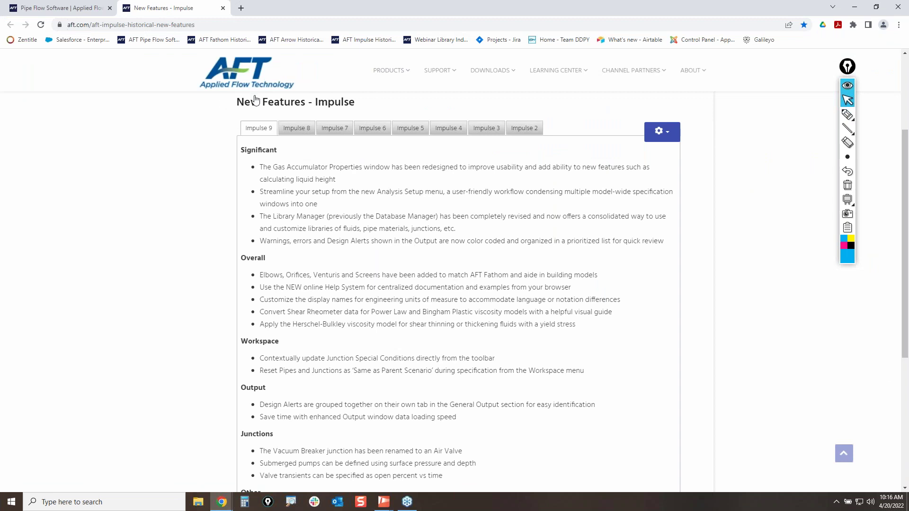
mouse_move(547, 73)
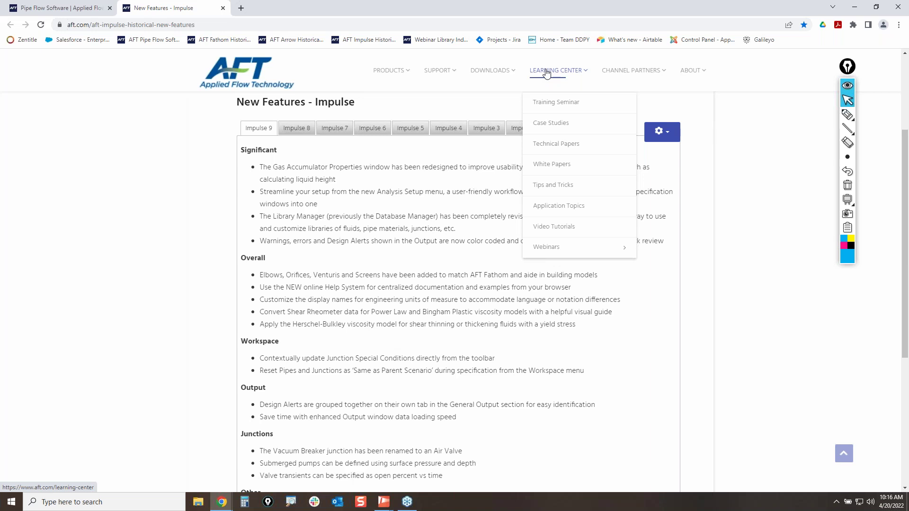
click(549, 188)
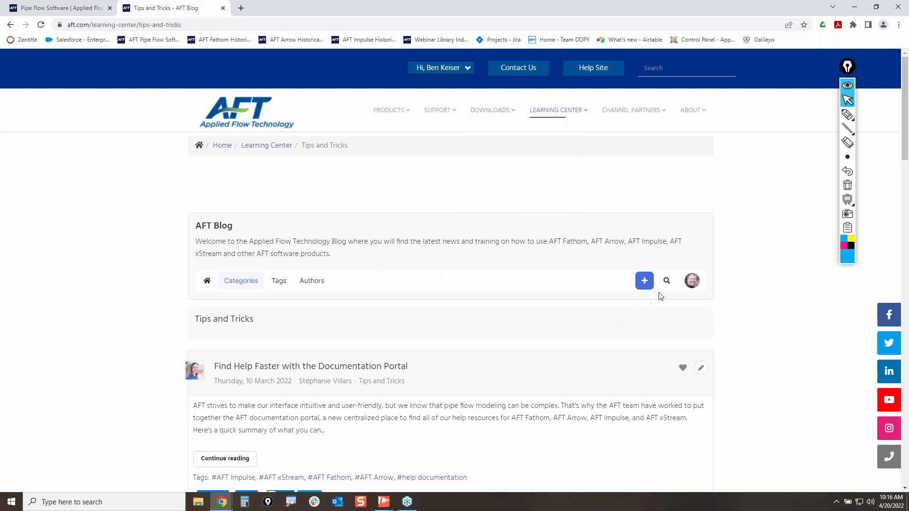
- Circle the AFT Blog's search icon in light blue and search the blog for "you should combine your pipes"
click(848, 115)
mouse_move(659, 268)
mouse_down()
mouse_move(658, 291)
mouse_move(662, 267)
mouse_up()
click(847, 100)
click(667, 281)
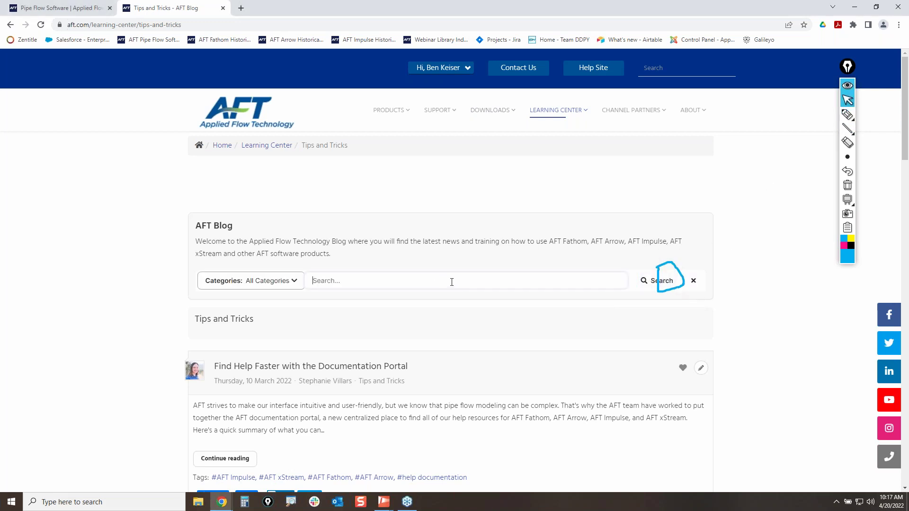
text(you should combine your pipes)
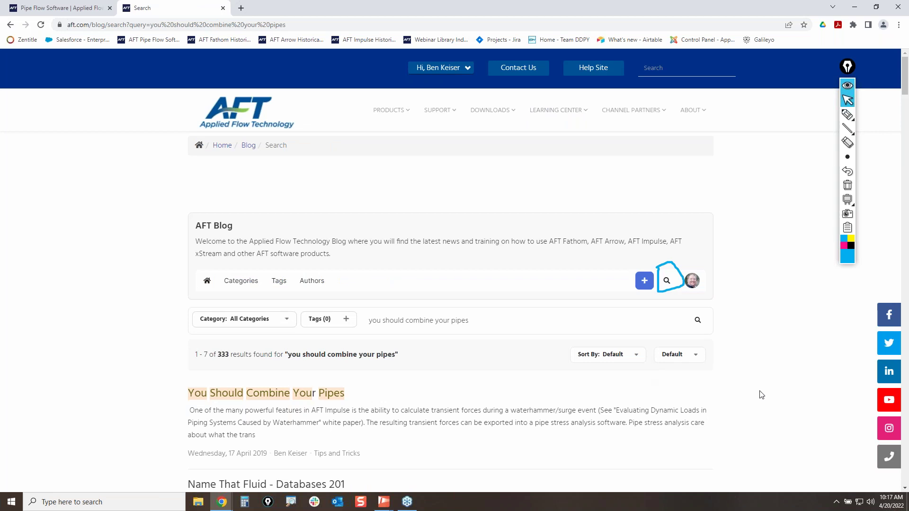
- Circle the You Should Combine Your Pipes search result in light blue and open that article to view its piping system figures
click(847, 116)
mouse_move(170, 379)
mouse_down()
mouse_move(273, 377)
mouse_move(347, 411)
mouse_move(166, 406)
mouse_move(170, 378)
mouse_up()
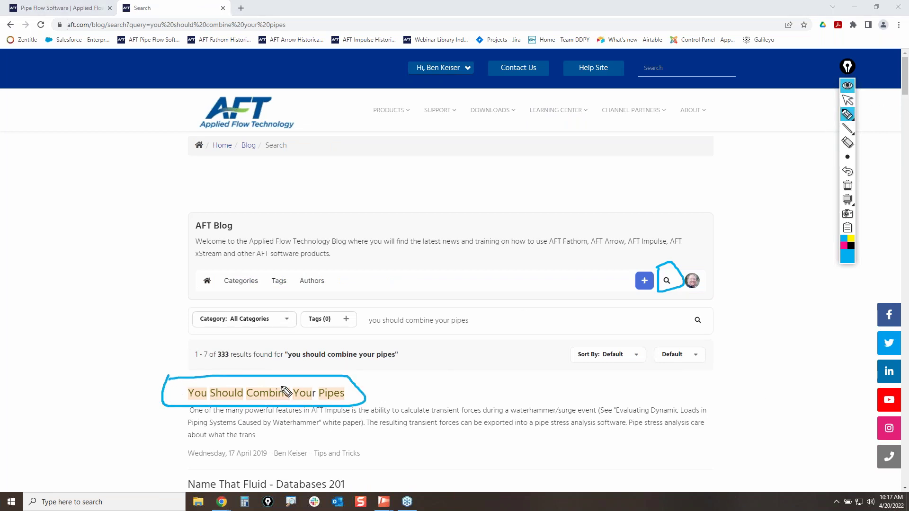
click(848, 100)
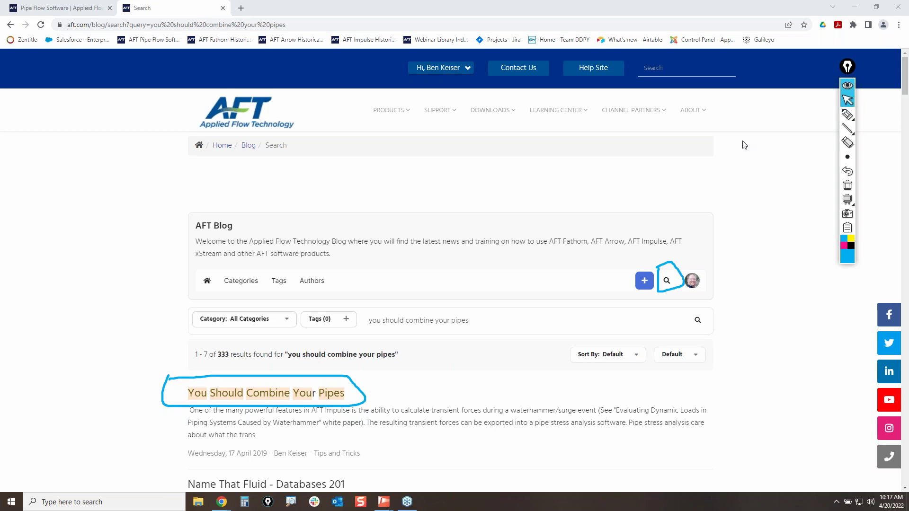
click(239, 397)
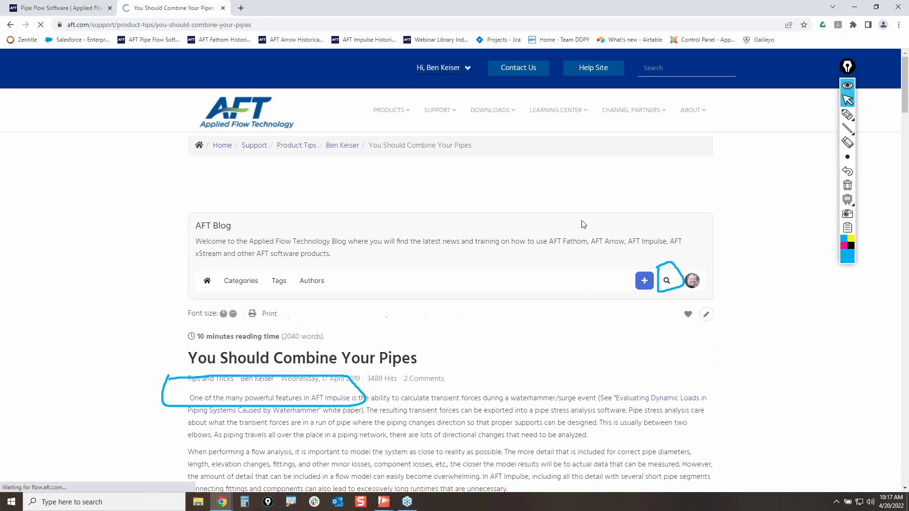
scroll(745, 355, down, 4)
scroll(797, 369, down, 4)
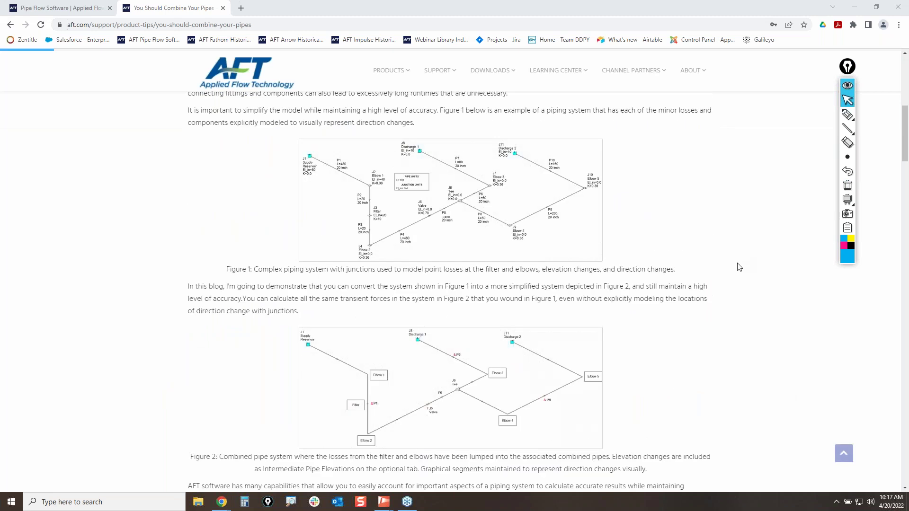
- Enlarge Figure 1 in the article, circle the Elbow 1, Filter, Elbow 2, Valve and Tee junctions in light blue, and clear the marks
click(450, 201)
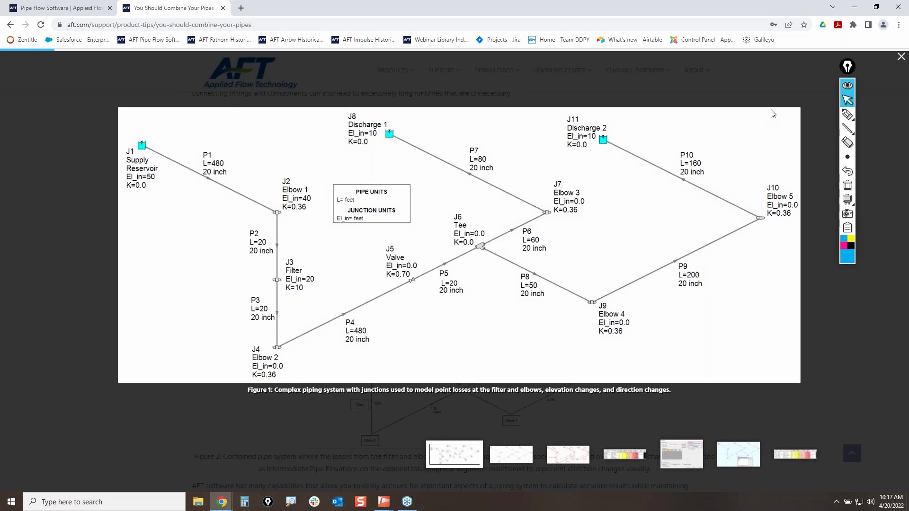
click(847, 115)
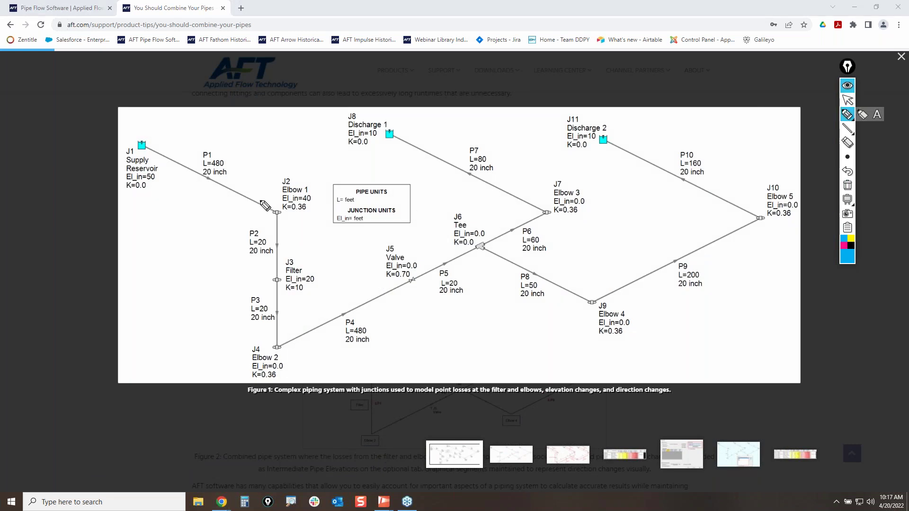
drag(267, 206, 279, 214)
mouse_move(264, 271)
mouse_down()
mouse_move(284, 270)
mouse_move(290, 285)
mouse_up()
mouse_move(283, 332)
mouse_down()
mouse_move(267, 355)
mouse_move(291, 340)
mouse_up()
mouse_move(395, 273)
mouse_down()
mouse_move(424, 282)
mouse_move(400, 270)
mouse_up()
drag(474, 243, 491, 242)
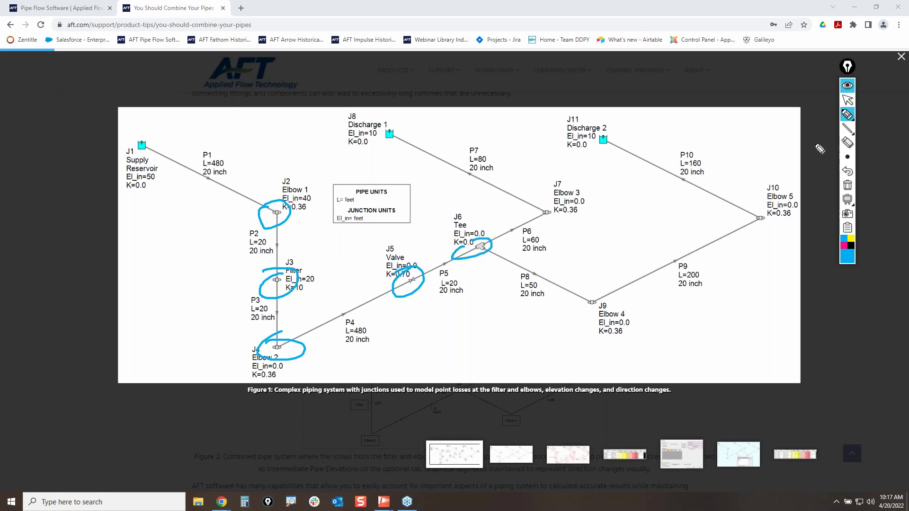
click(848, 185)
click(848, 102)
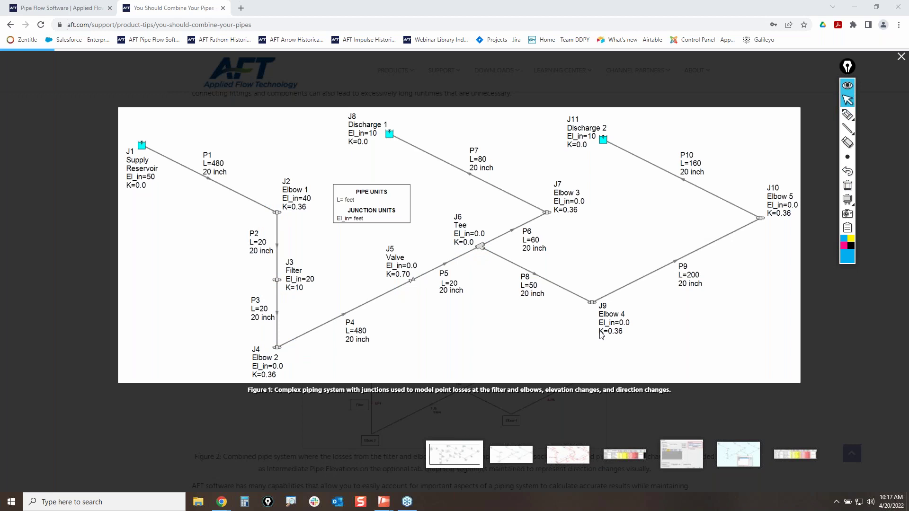
- Display the enlarged Figure 2, underline the & symbols of combined pipes P1, P6 and P8 in light blue, and return to the pointer
click(506, 455)
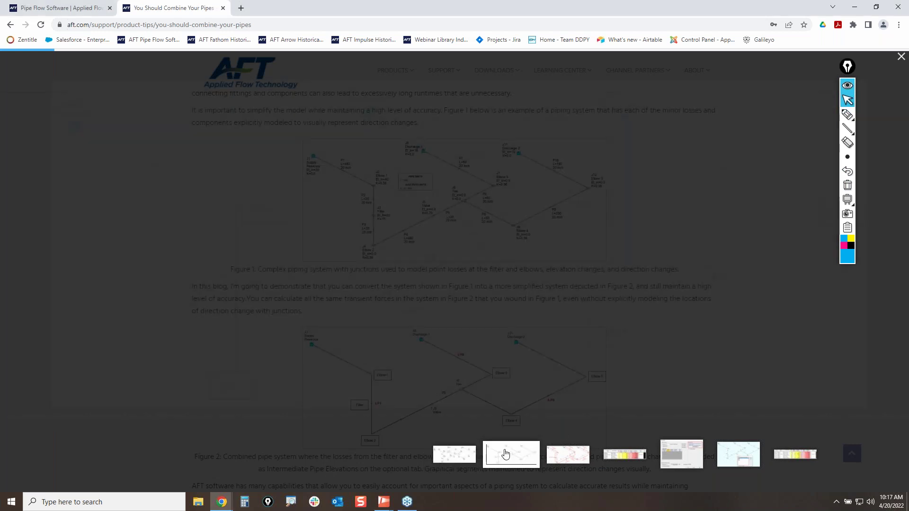
click(850, 115)
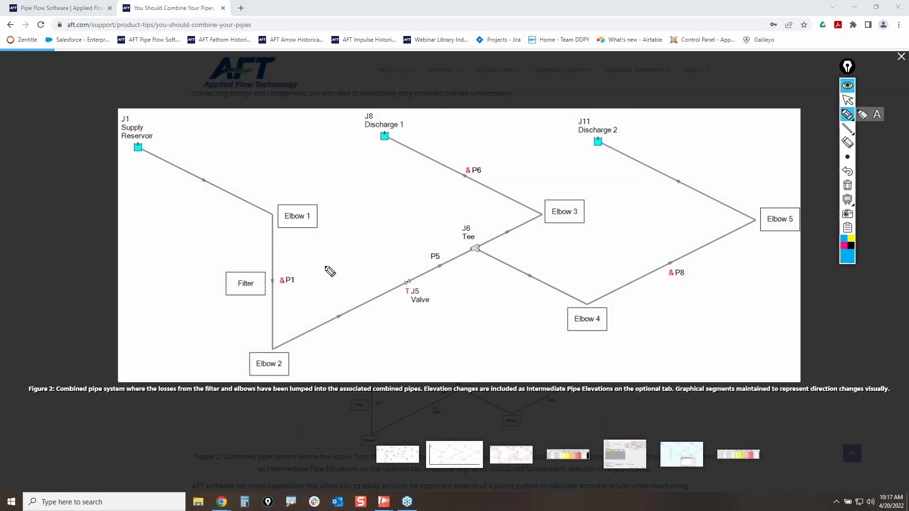
drag(279, 286, 287, 285)
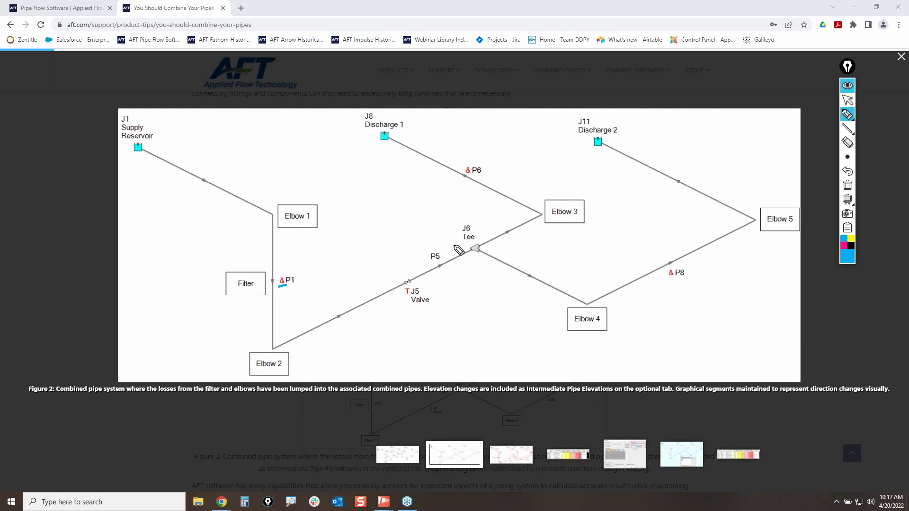
drag(464, 174, 471, 173)
drag(666, 280, 680, 278)
click(847, 99)
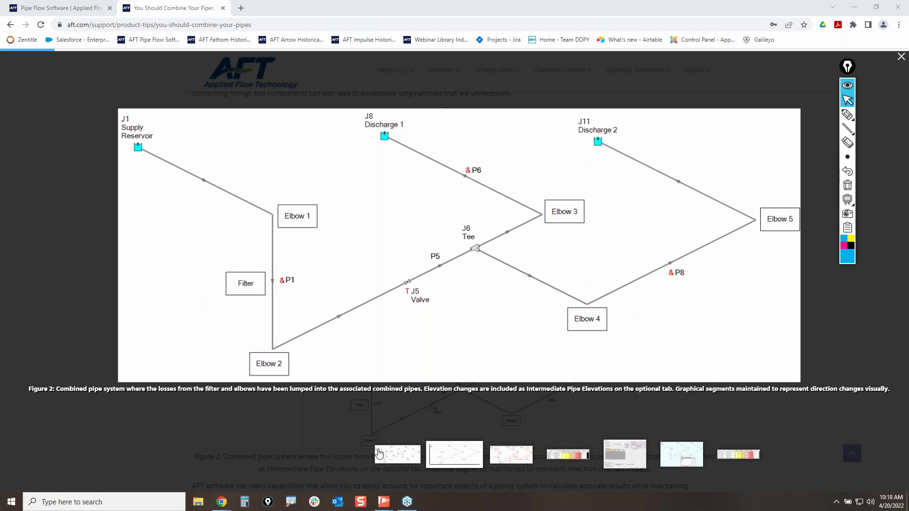
- Go back to the enlarged Figure 1, circle Elbows 1 through 5 with their labels in light blue, and clear the marks
click(397, 454)
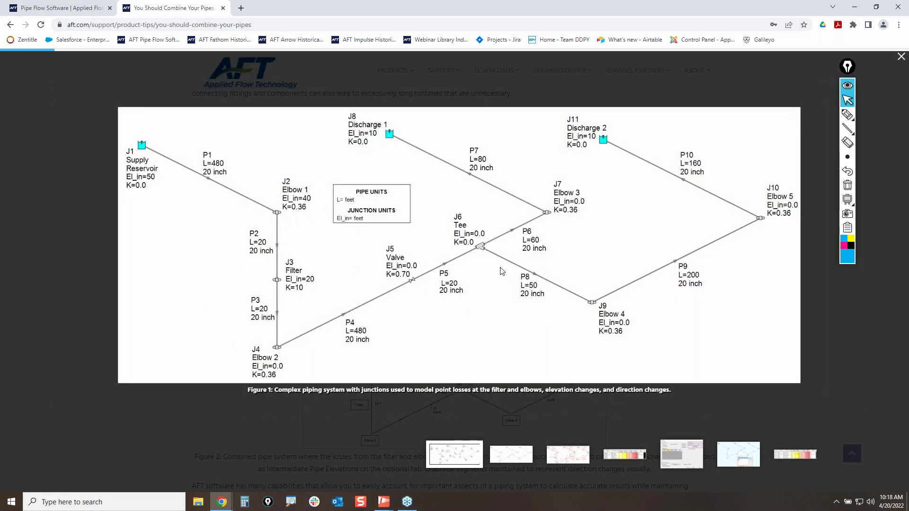
click(848, 115)
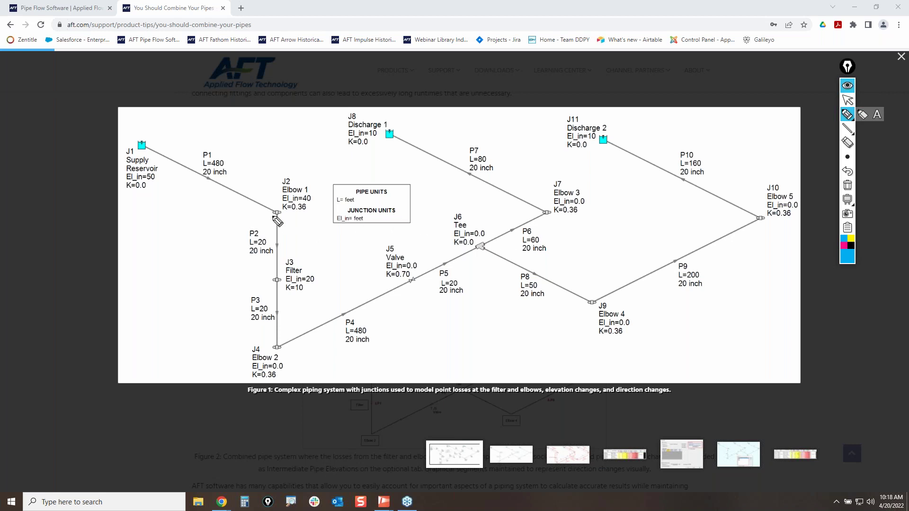
mouse_move(272, 179)
mouse_down()
mouse_move(320, 208)
mouse_move(273, 178)
mouse_up()
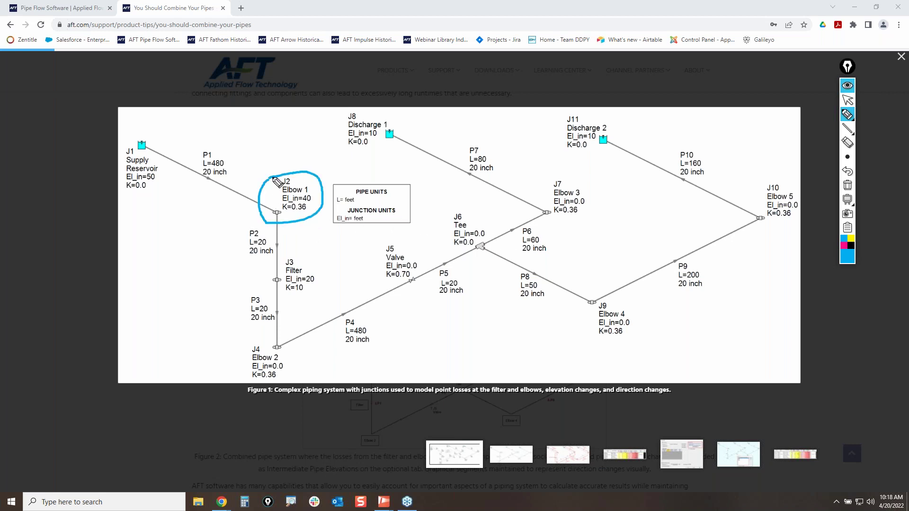
mouse_move(258, 332)
mouse_down()
mouse_move(279, 377)
mouse_move(265, 334)
mouse_up()
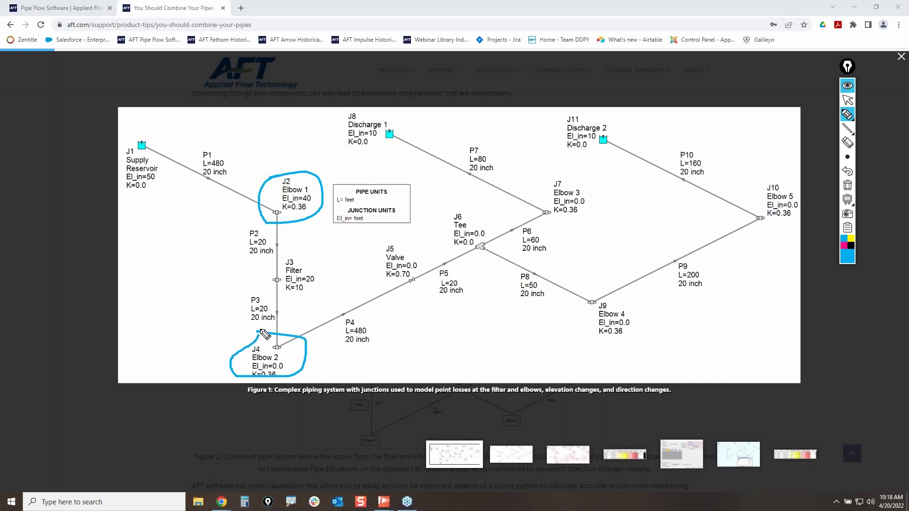
mouse_move(539, 195)
mouse_down()
mouse_move(582, 185)
mouse_move(546, 195)
mouse_up()
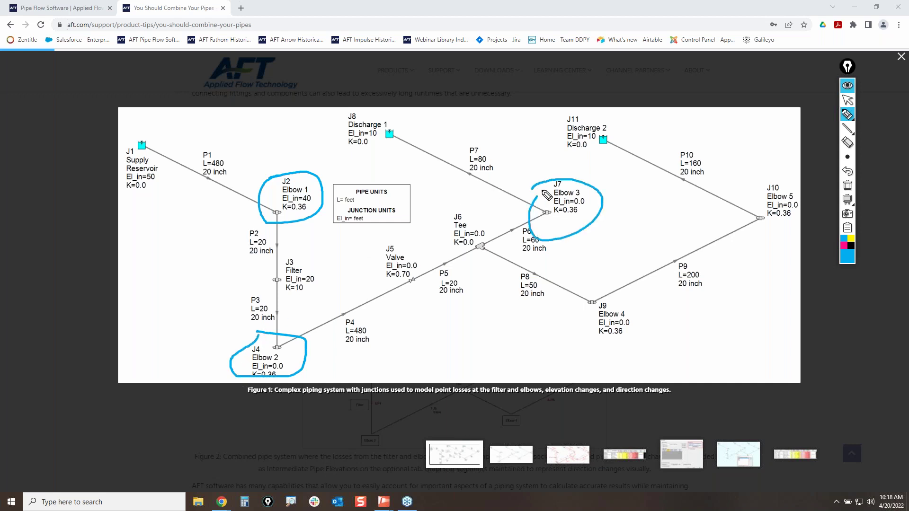
mouse_move(597, 282)
mouse_down()
mouse_move(624, 348)
mouse_move(589, 290)
mouse_up()
drag(753, 186, 780, 180)
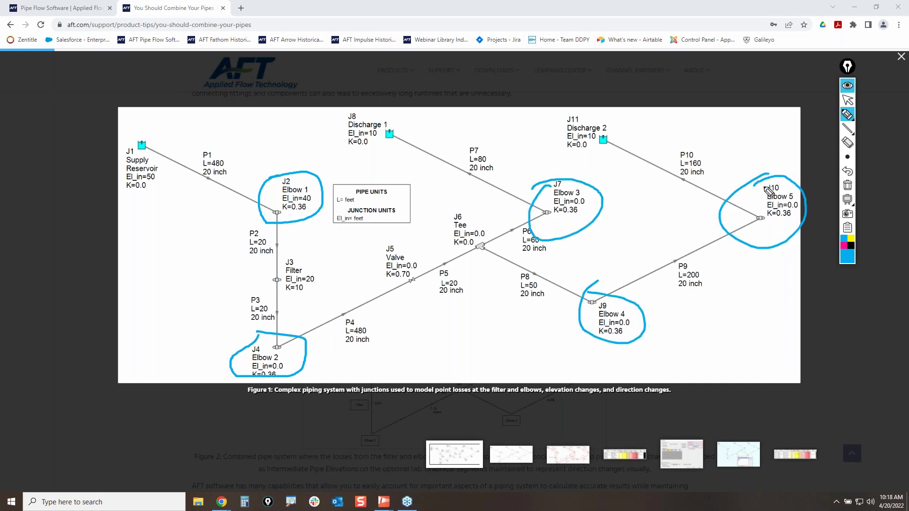
click(847, 187)
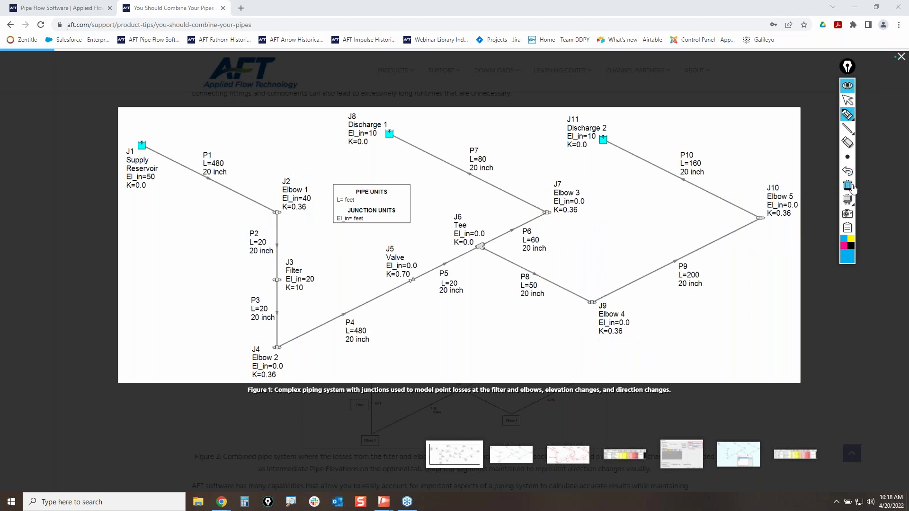
click(848, 100)
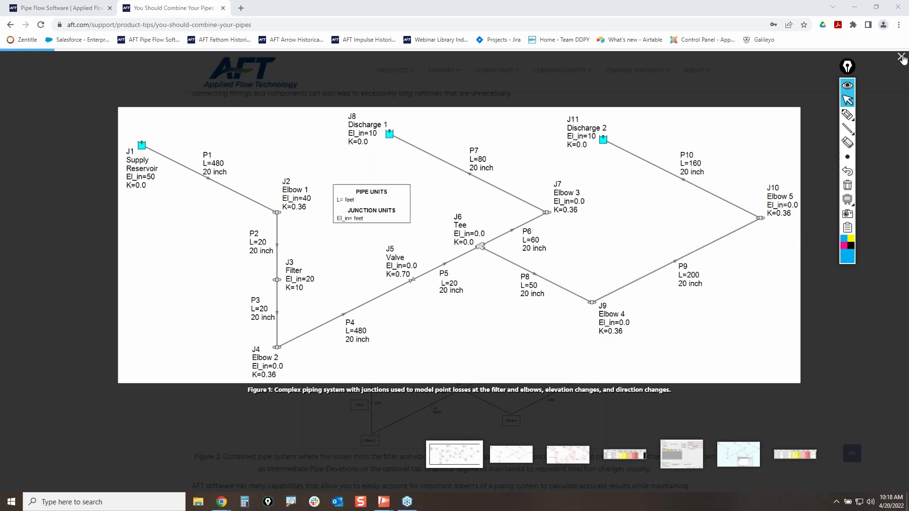
- Close the enlarged figure, switch back to AFT Impulse, and cancel the Analysis Setup window
click(901, 57)
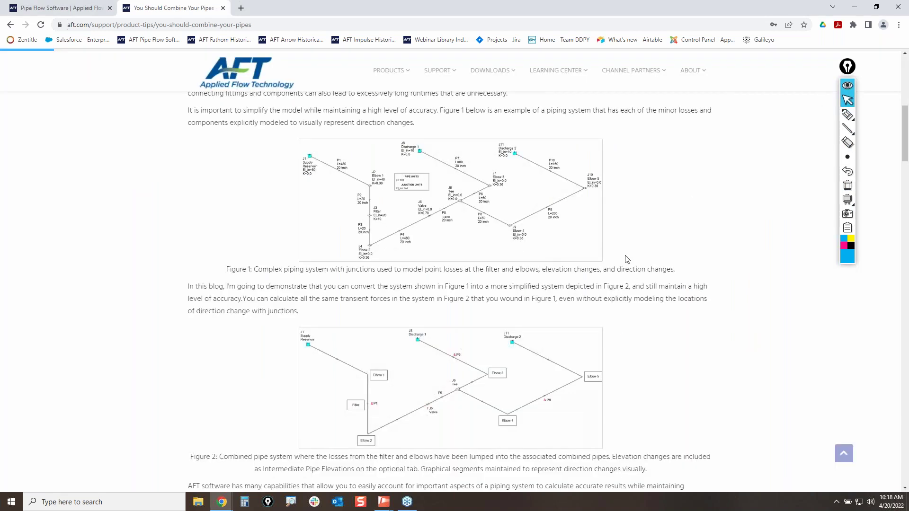
click(855, 7)
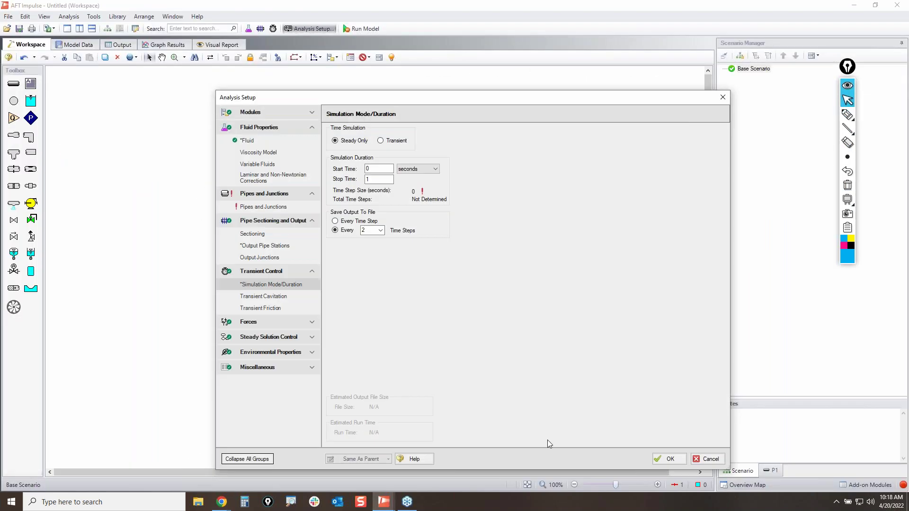
click(707, 459)
- Circle the elbow-shaped junction and three junction icons below it in the Toolbox in light blue, clear the marks, and deselect pipe P1
click(847, 115)
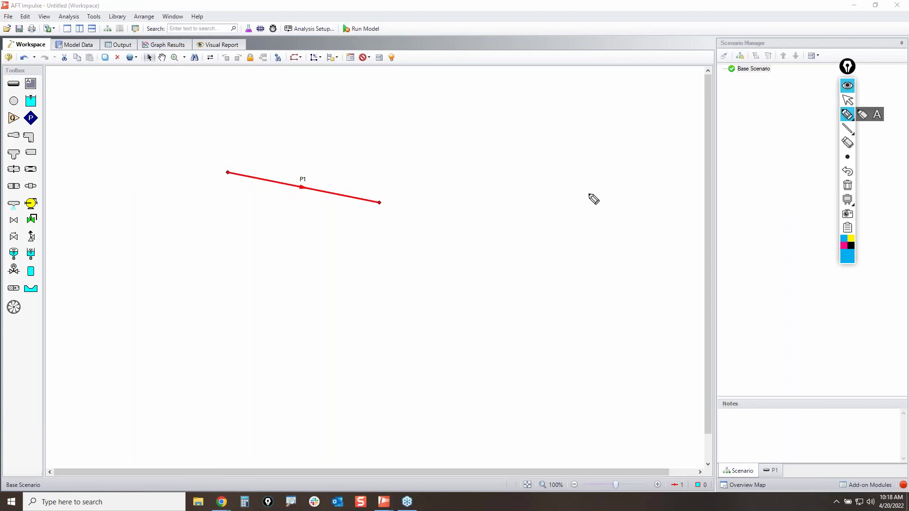
mouse_move(21, 126)
mouse_down()
mouse_move(43, 133)
mouse_move(40, 146)
mouse_move(22, 130)
mouse_up()
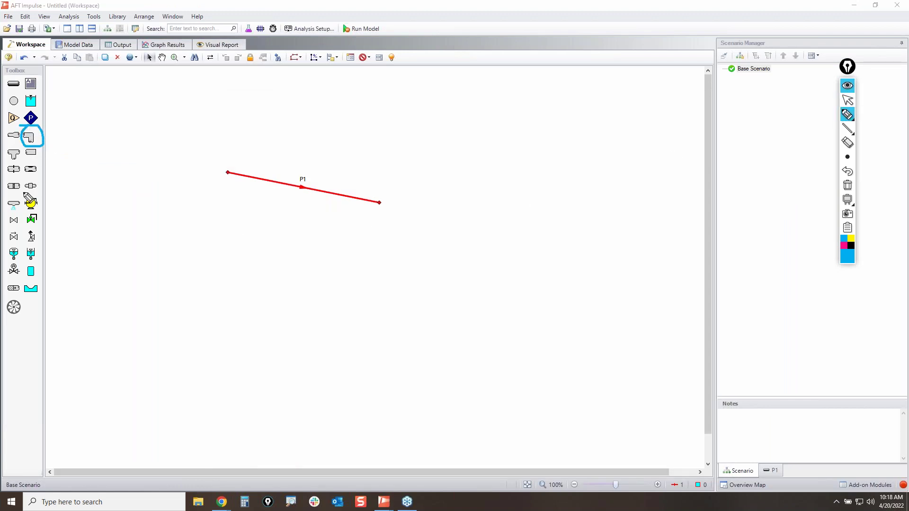
mouse_move(4, 166)
mouse_down()
mouse_move(6, 176)
mouse_move(38, 165)
mouse_move(23, 186)
mouse_move(7, 183)
mouse_up()
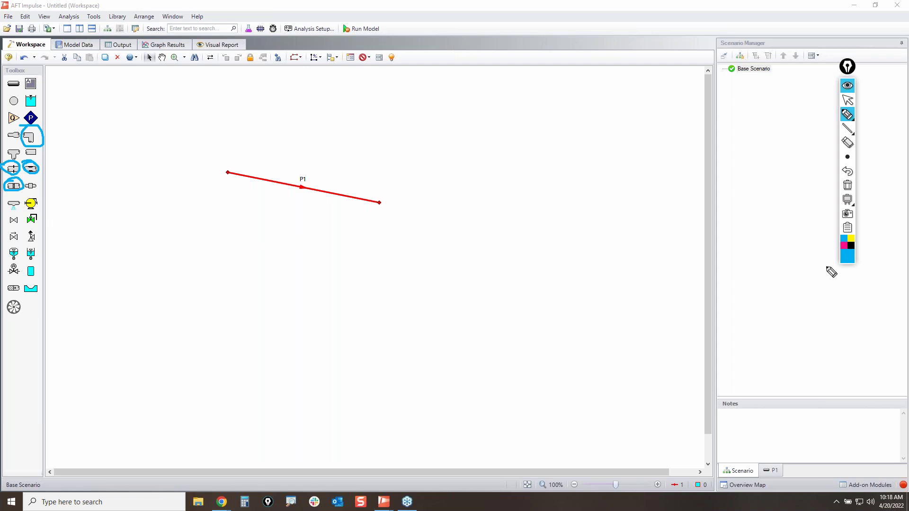
click(847, 185)
click(847, 100)
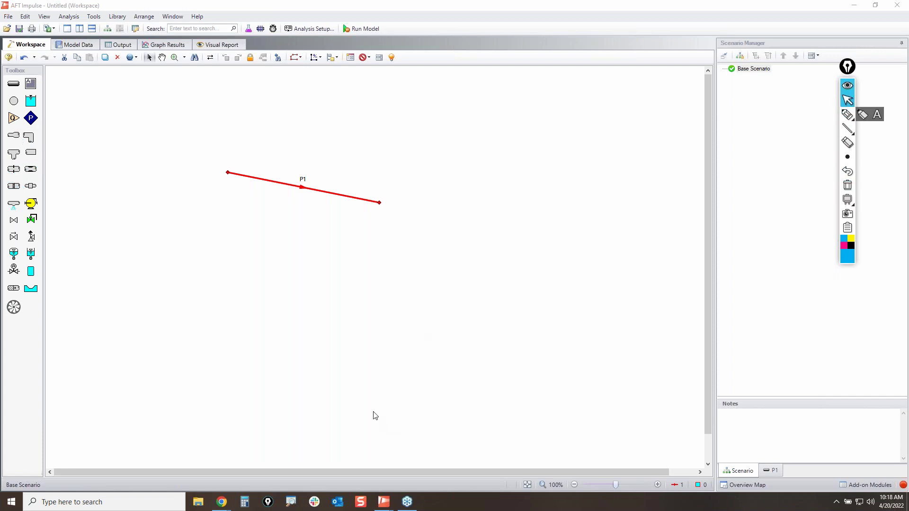
scroll(375, 416, up, 1)
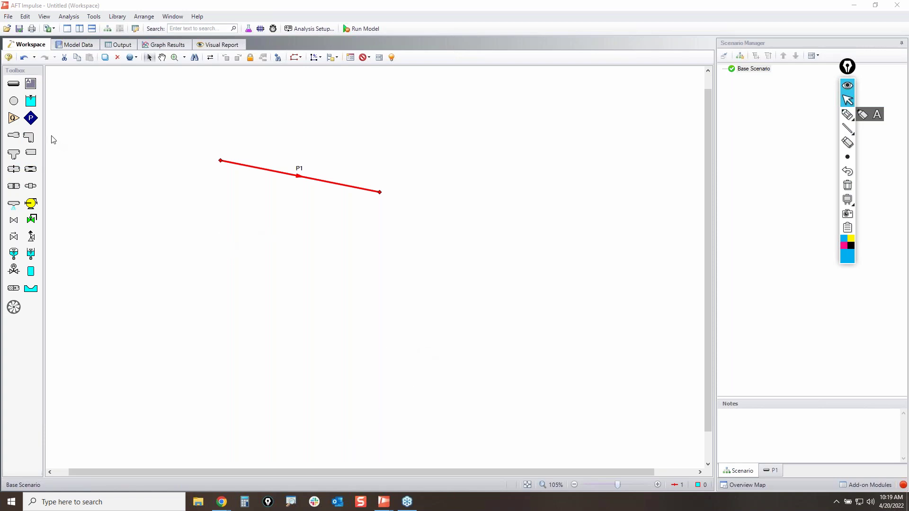
click(400, 199)
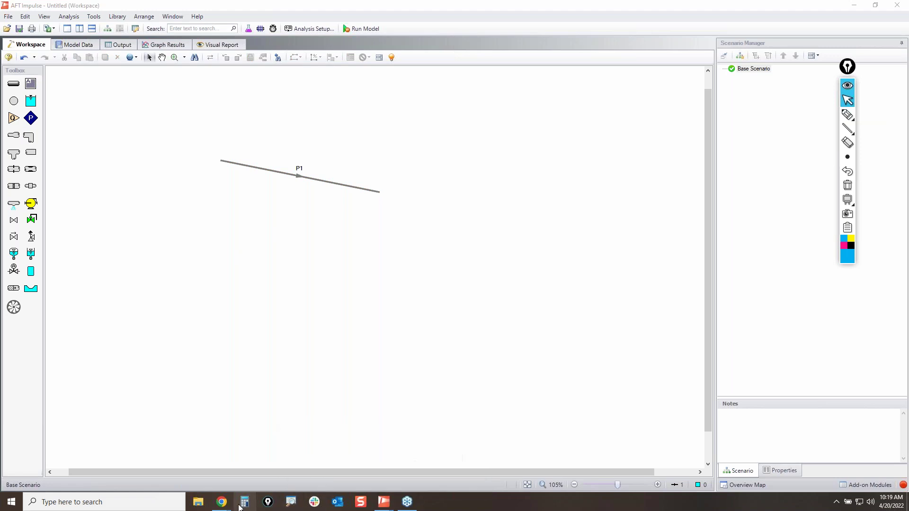
- Switch to Chrome, enlarge Figure 1, circle the Elbow 1, Filter and Elbow 2 junctions in light blue, and clear the marks
click(222, 502)
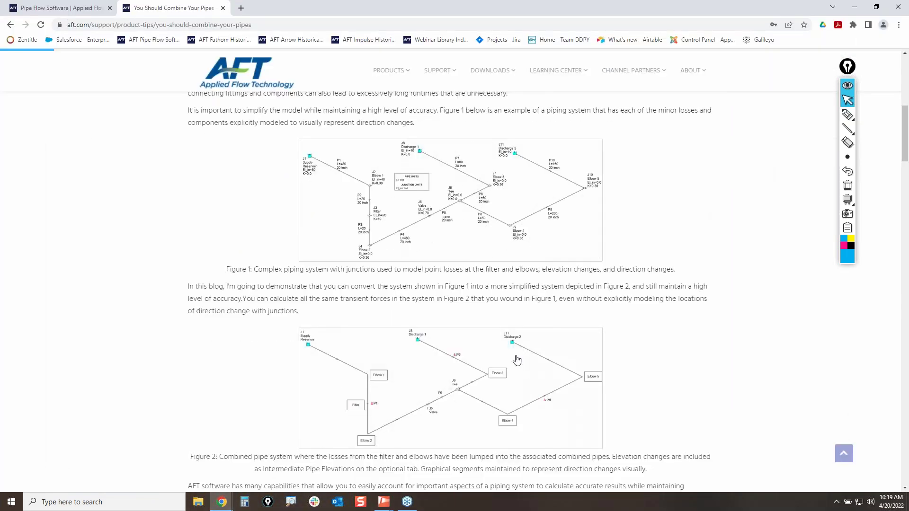
click(450, 199)
key(ctrl+shift+p)
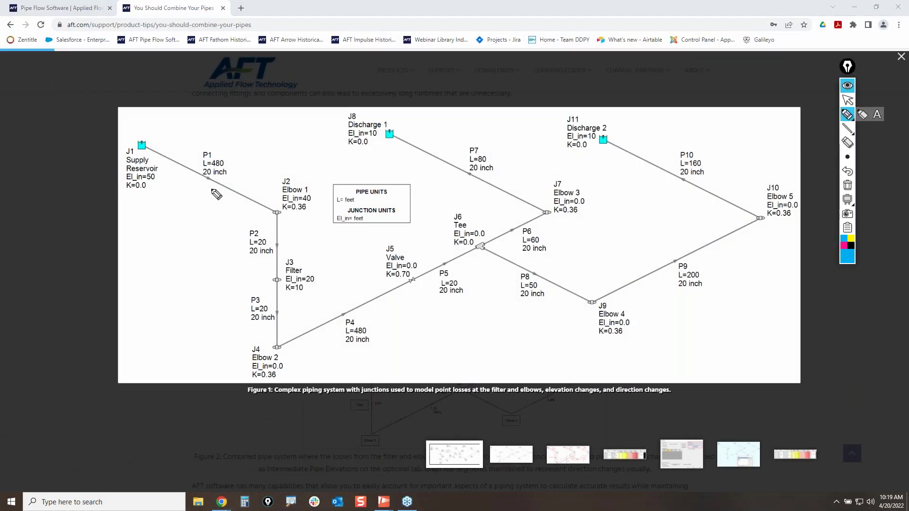
mouse_move(271, 214)
mouse_down()
mouse_move(298, 227)
mouse_move(270, 208)
mouse_up()
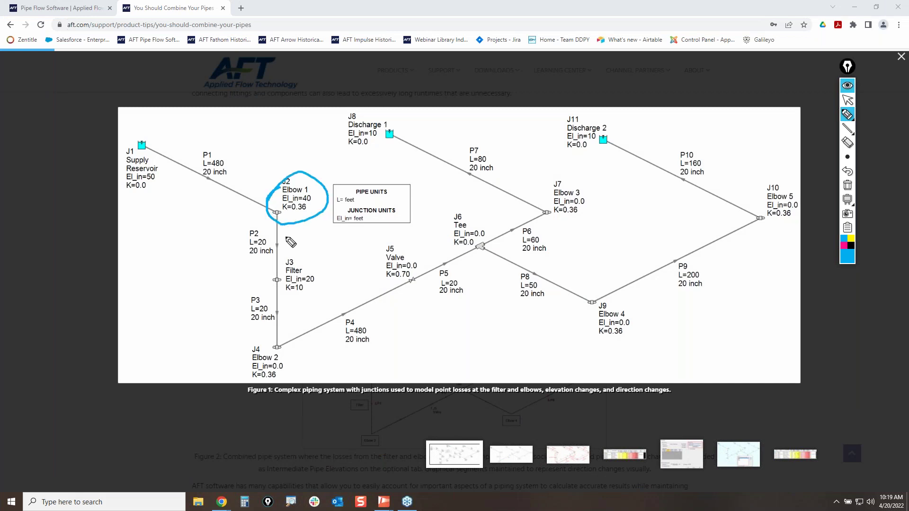
mouse_move(256, 285)
mouse_down()
mouse_move(320, 266)
mouse_move(259, 297)
mouse_up()
drag(271, 351, 256, 361)
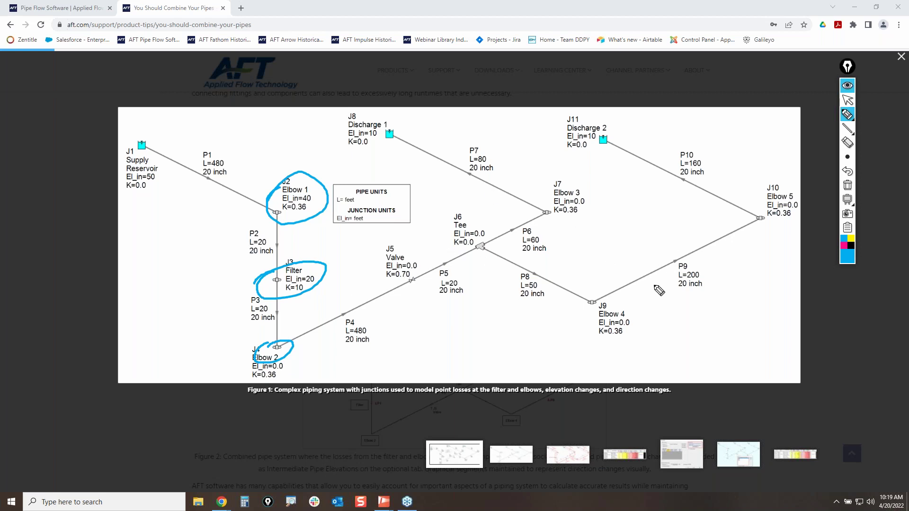
click(848, 186)
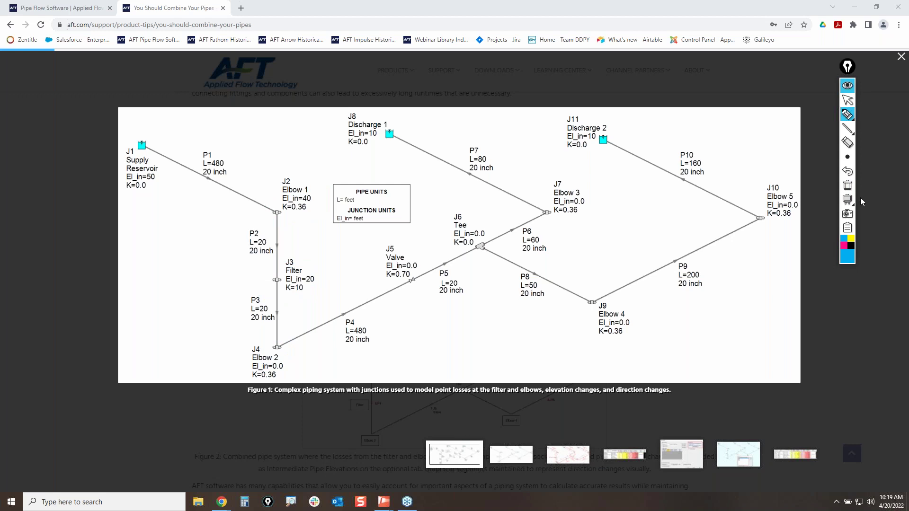
click(854, 108)
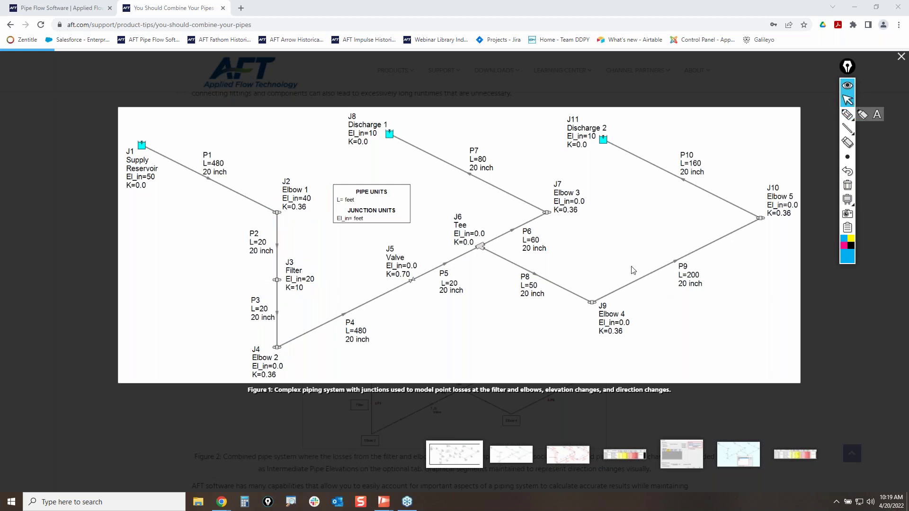
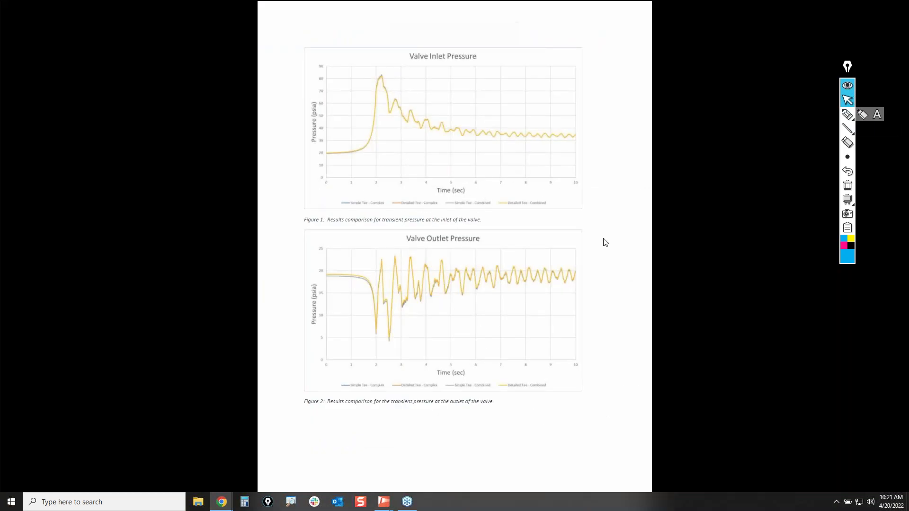
- Look through the full-screen document's transient pressure comparison charts for the valve and elbows, ending on the valve inlet and outlet page
scroll(458, 186, down, 1)
scroll(580, 162, up, 1)
scroll(579, 167, up, 1)
click(793, 11)
scroll(735, 78, down, 1)
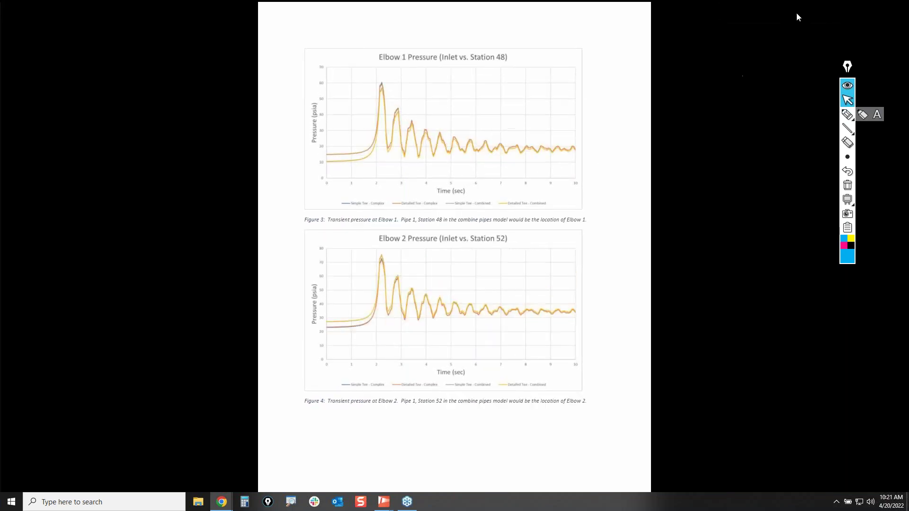
scroll(796, 13, down, 1)
scroll(485, 176, up, 2)
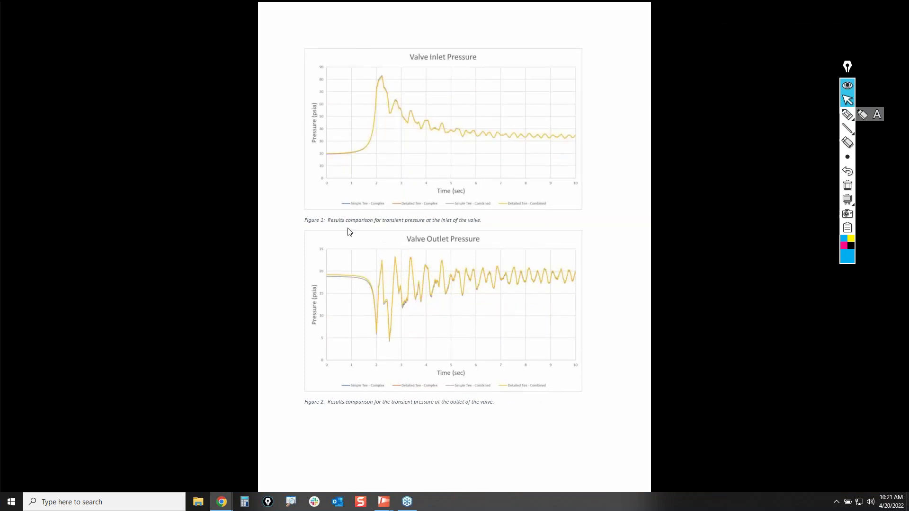
- Circle the legend and the pressure curves of the Valve Inlet Pressure chart in light blue
click(847, 114)
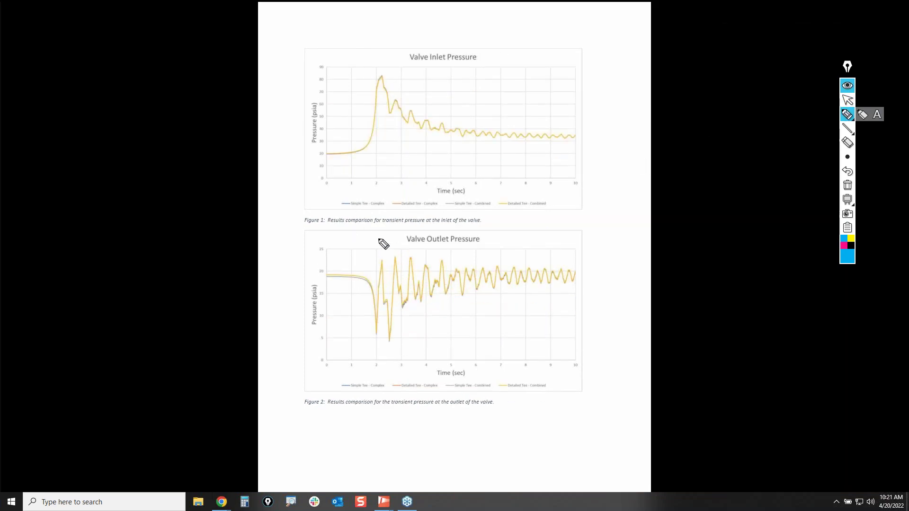
mouse_move(324, 198)
mouse_down()
mouse_move(564, 199)
mouse_move(402, 228)
mouse_move(337, 165)
mouse_up()
mouse_move(369, 73)
mouse_down()
mouse_move(372, 138)
mouse_move(409, 73)
mouse_up()
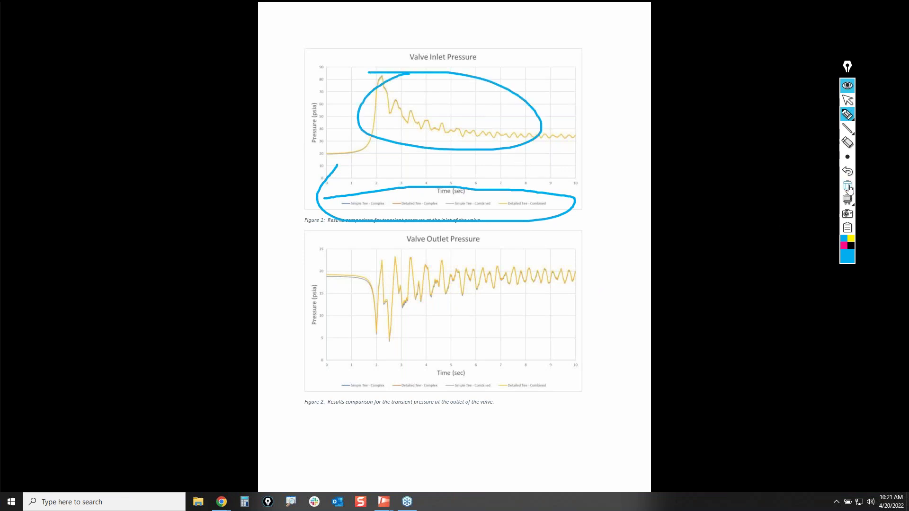
- Clear the marks, look through the remaining elbow pressure and force set charts up to Figure 14, and exit the full-screen document
click(847, 185)
click(848, 100)
click(644, 334)
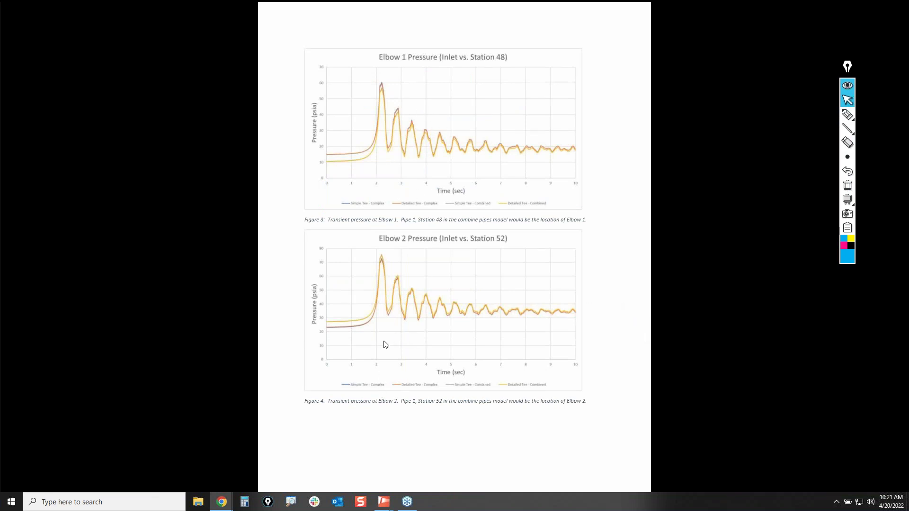
click(400, 338)
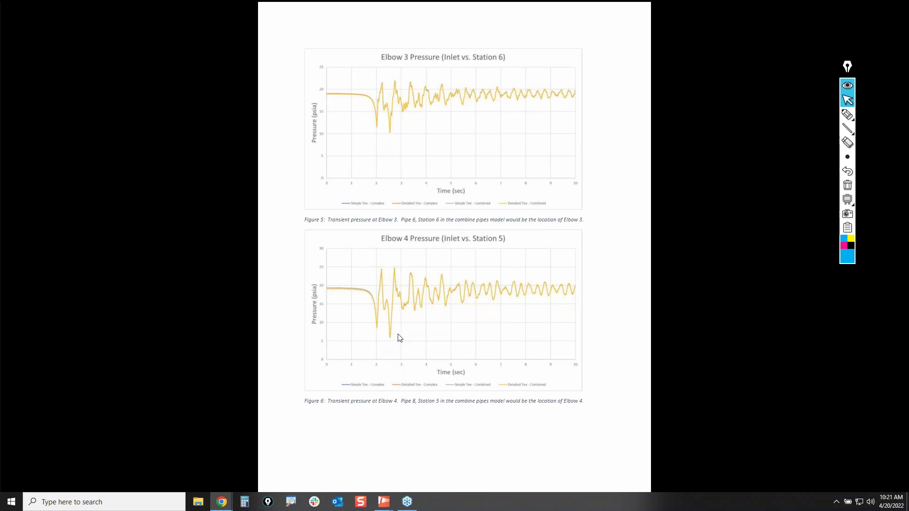
click(399, 337)
click(399, 338)
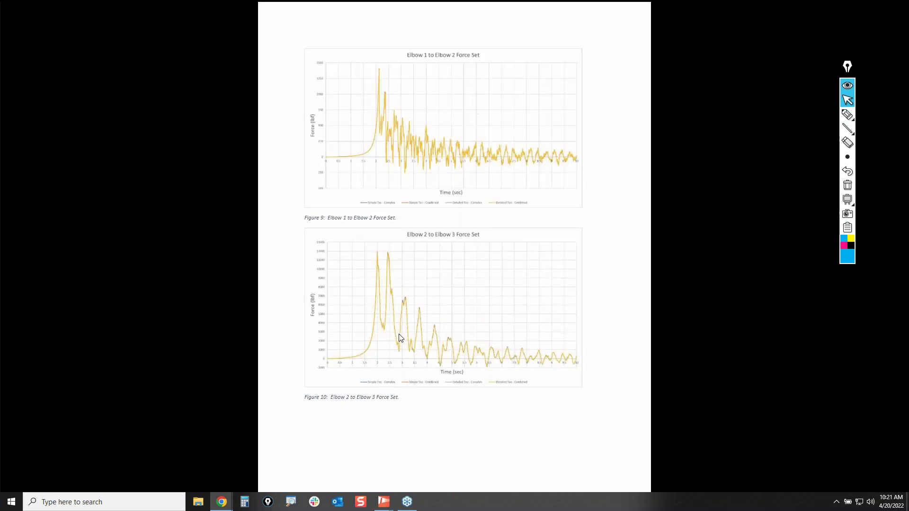
click(399, 338)
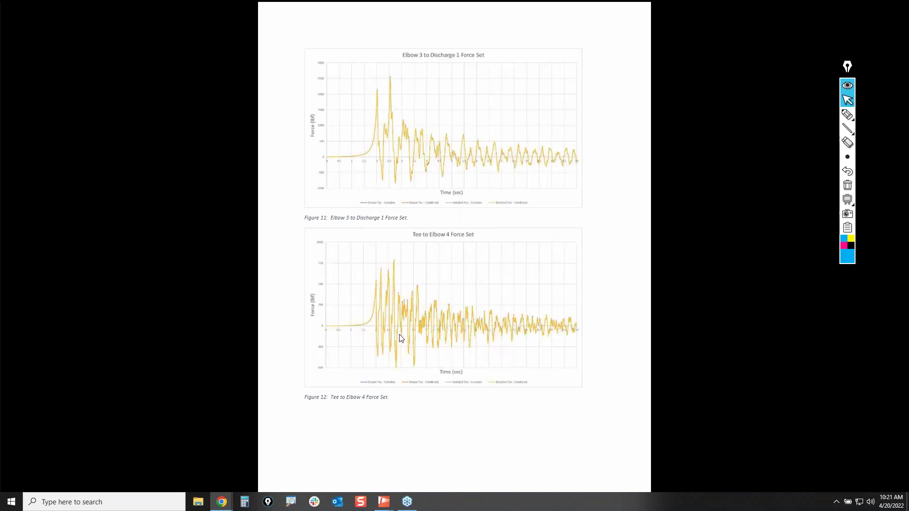
click(399, 337)
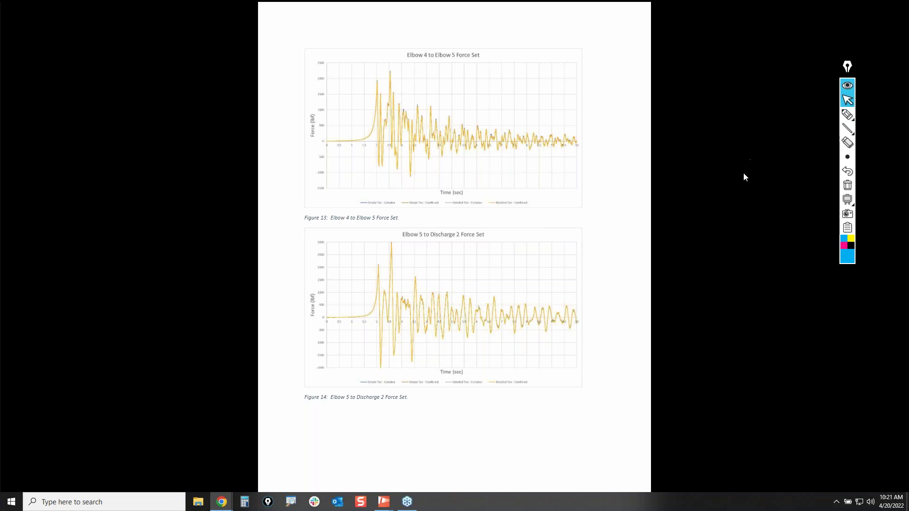
click(762, 80)
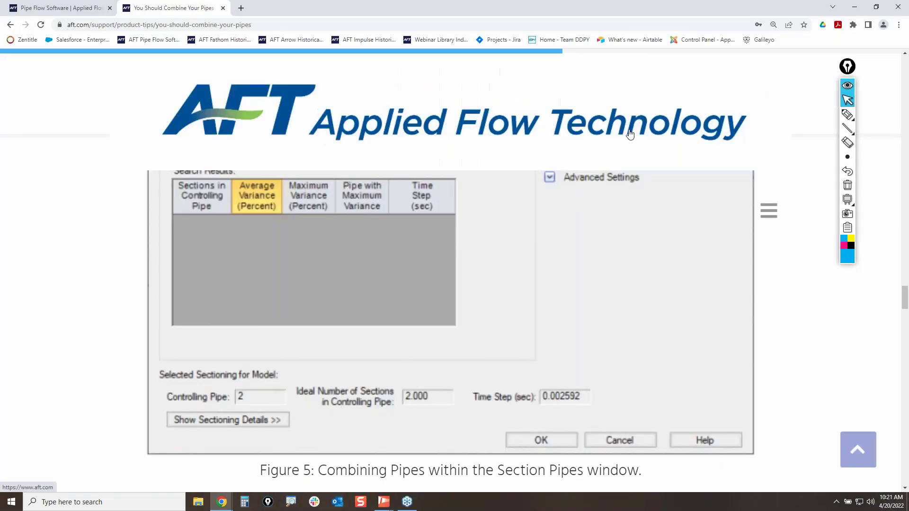
- Circle the Force Sets table in Figure 7 of the blog article in light blue and clear the mark
scroll(621, 300, down, 5)
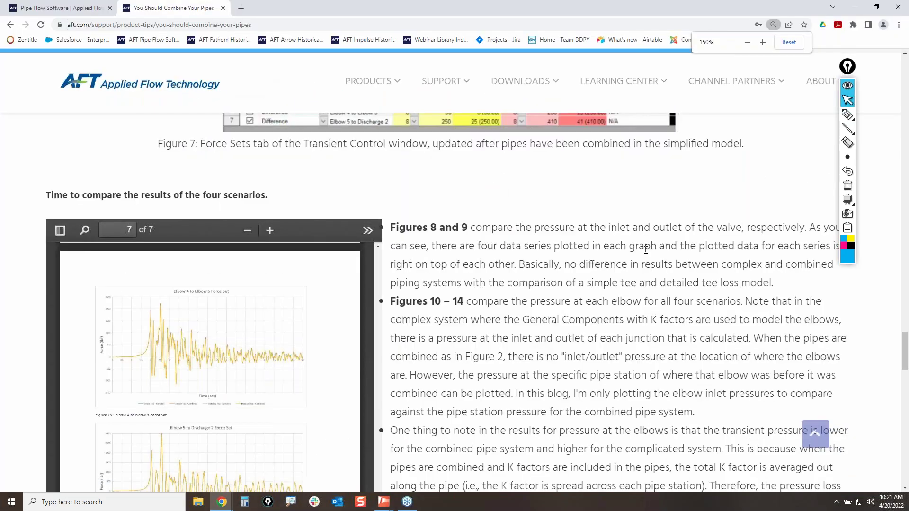
scroll(645, 249, down, 2)
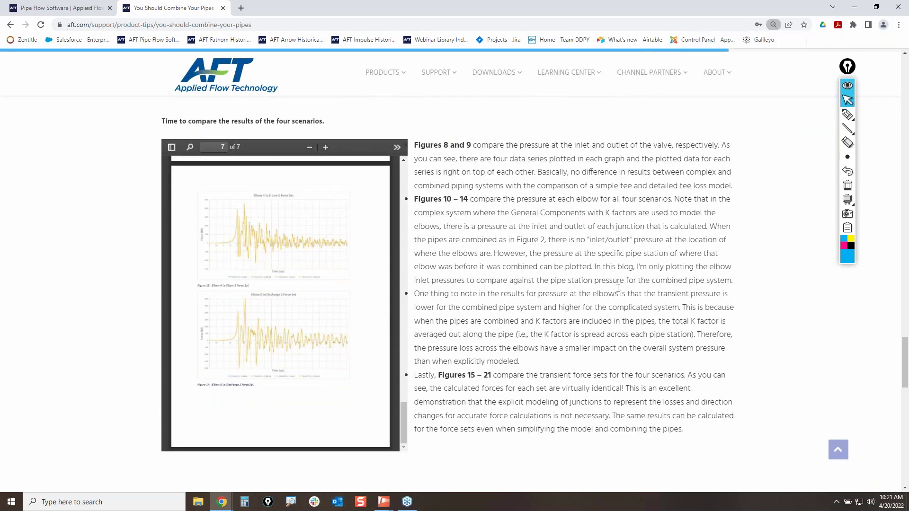
scroll(399, 340, up, 8)
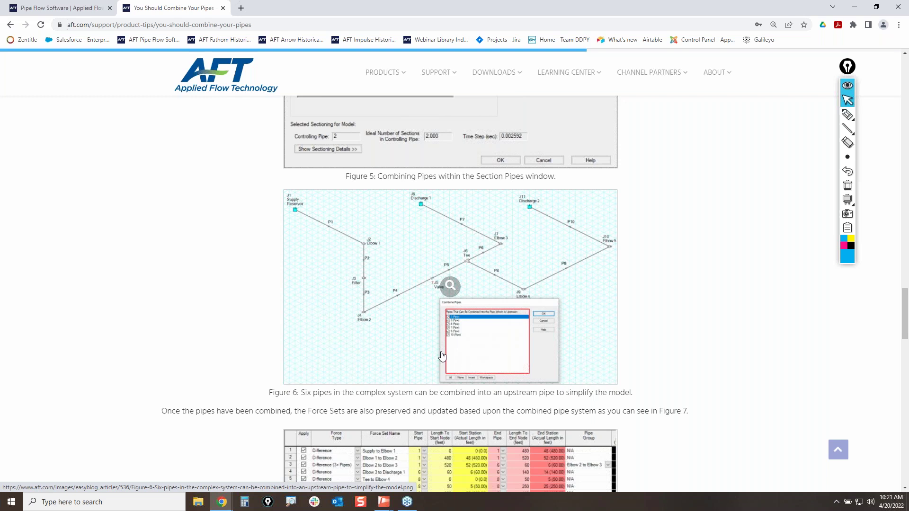
scroll(442, 356, down, 4)
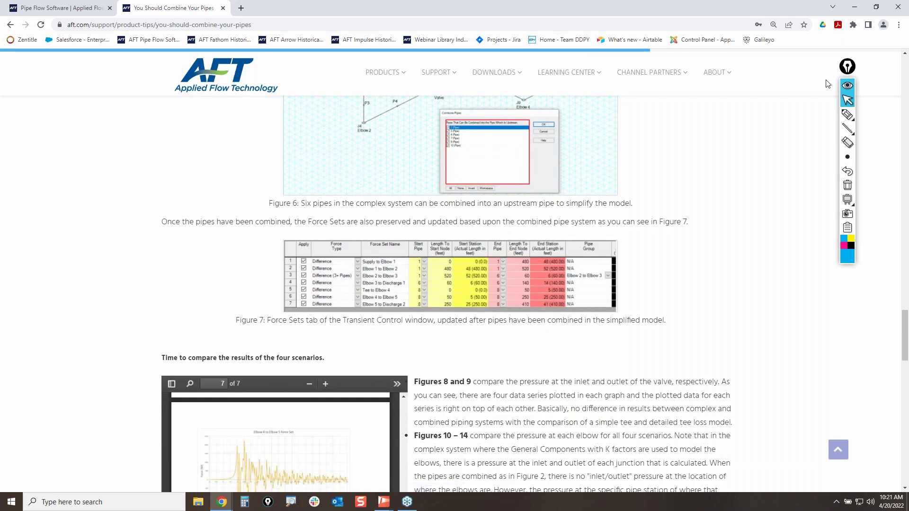
click(847, 115)
mouse_move(294, 254)
mouse_down()
mouse_move(562, 255)
mouse_move(341, 310)
mouse_move(446, 252)
mouse_up()
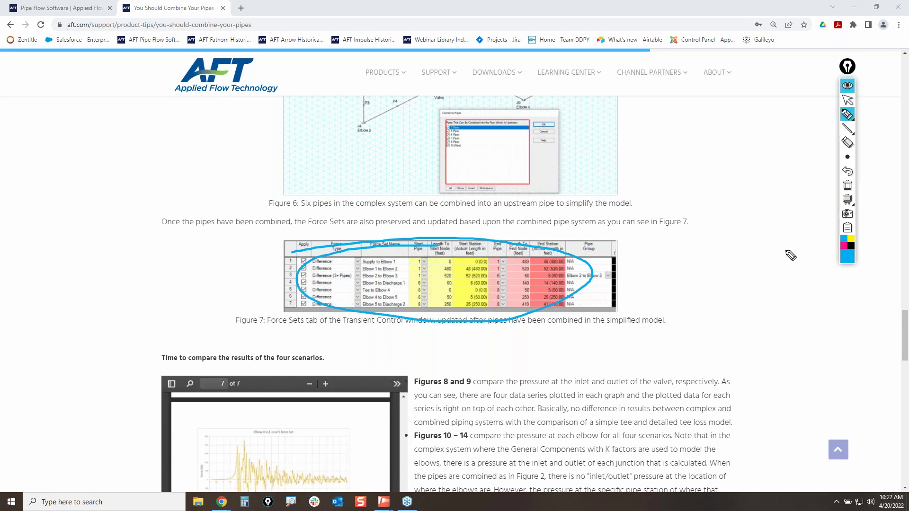
click(848, 185)
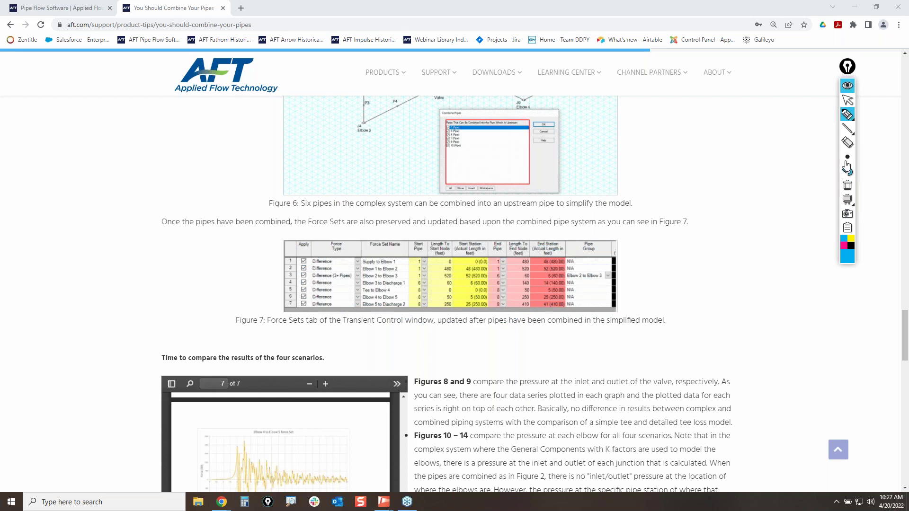
click(848, 100)
- Return from the article to the blog search results for "you should combine your pipes"
scroll(748, 356, down, 3)
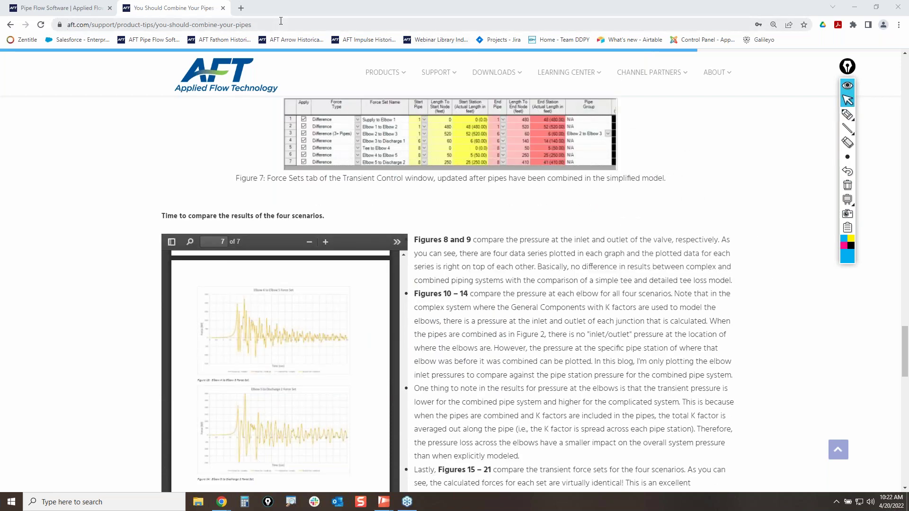
click(281, 22)
scroll(643, 318, up, 20)
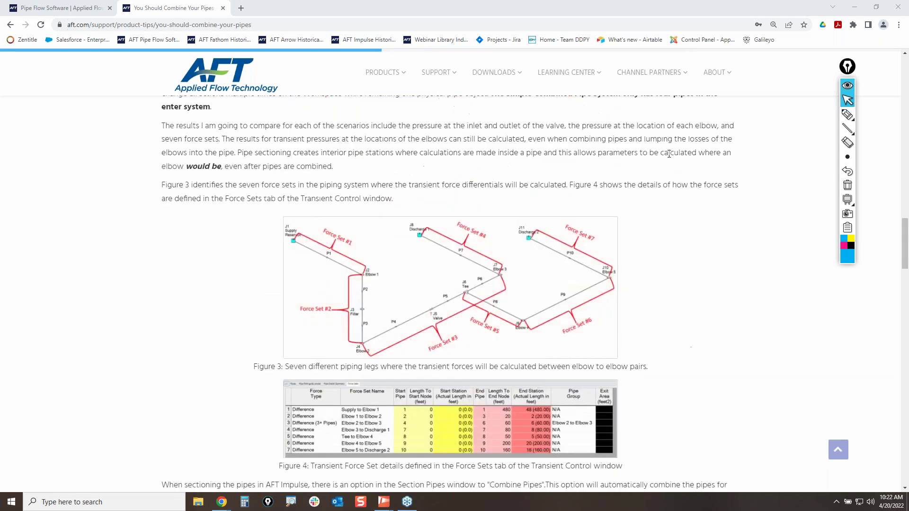
scroll(669, 154, up, 20)
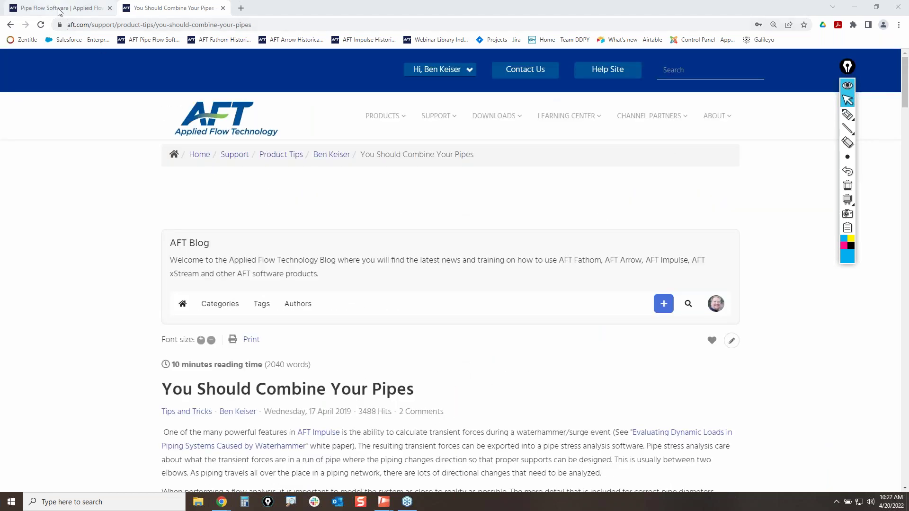
click(9, 25)
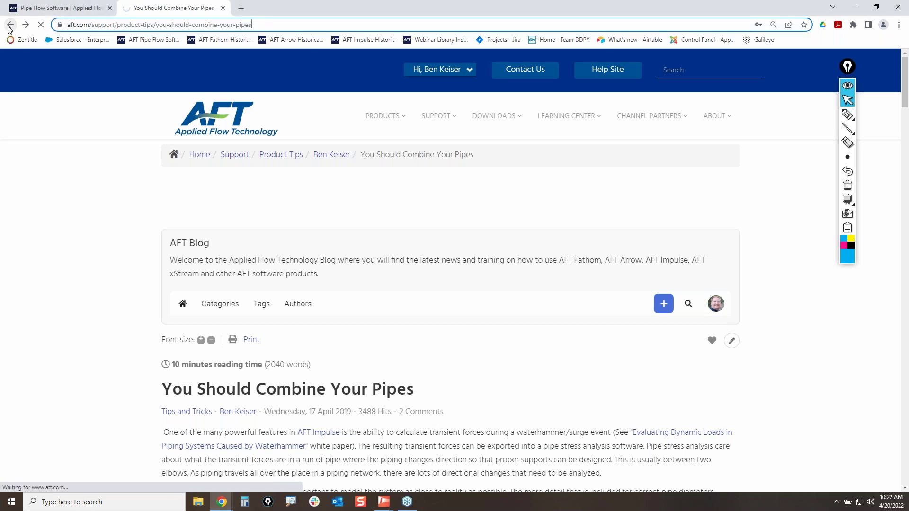
- Circle the blog's search icon and the searched phrase "you should combine your pipes" in light blue, and clear the marks
click(847, 115)
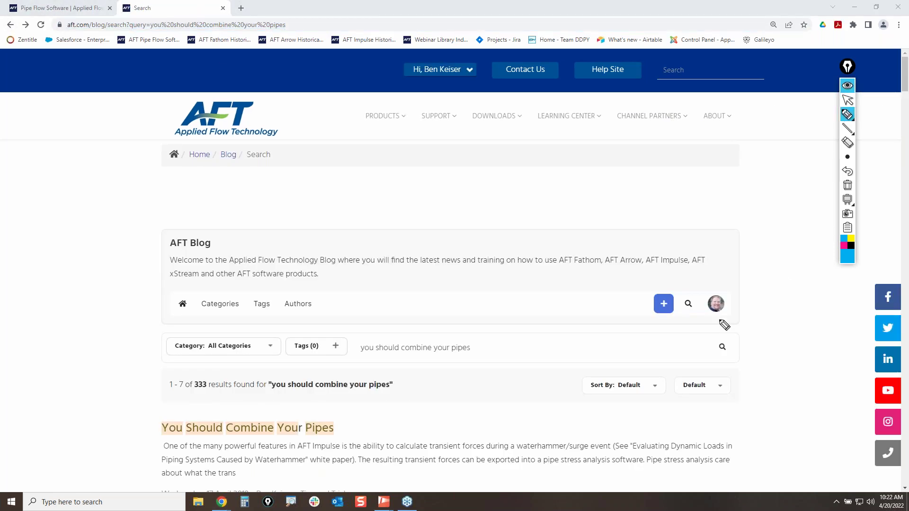
drag(685, 305, 697, 298)
mouse_move(274, 394)
mouse_down()
mouse_move(343, 379)
mouse_move(359, 408)
mouse_move(309, 379)
mouse_move(317, 378)
mouse_up()
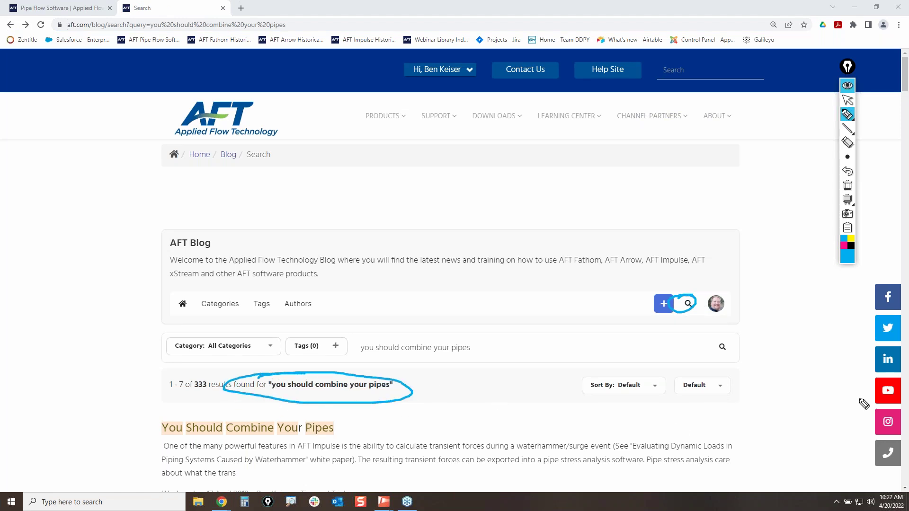
click(847, 185)
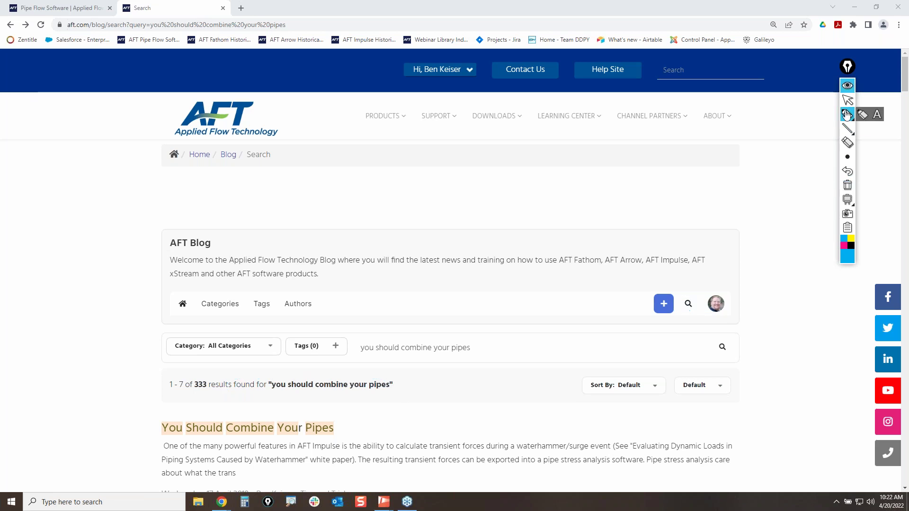
click(848, 100)
- Switch to AFT Impulse and sketch a dark gray pipe with an orifice constriction and a stemmed valve at its end below pipe P1
click(854, 7)
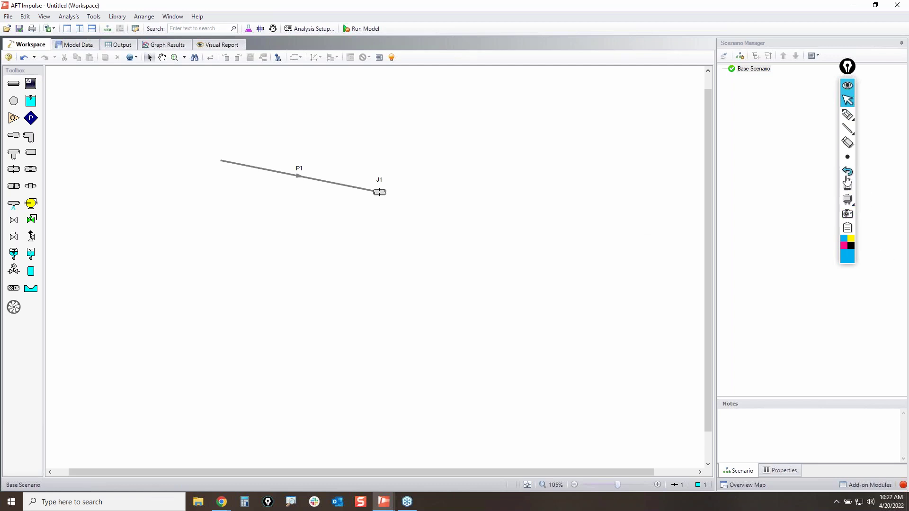
click(848, 117)
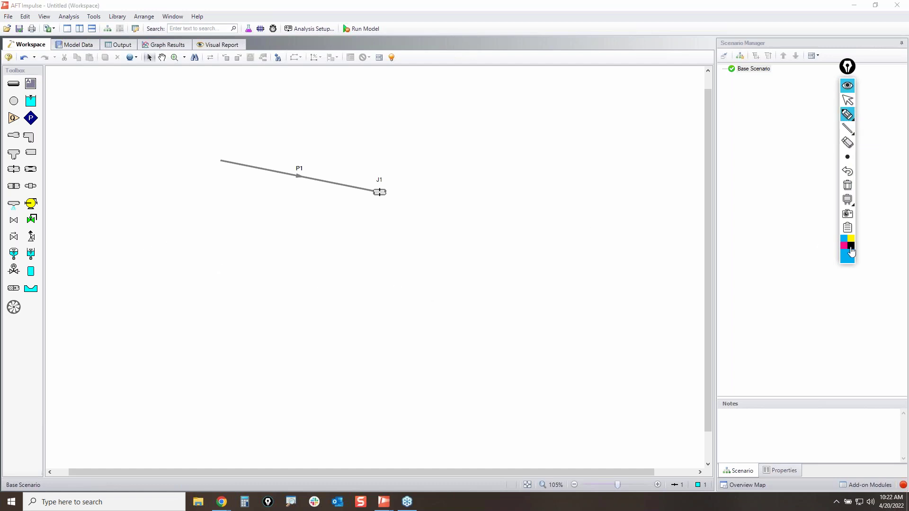
mouse_move(850, 262)
click(879, 244)
mouse_move(84, 226)
mouse_down()
mouse_move(368, 226)
mouse_move(377, 283)
mouse_move(404, 280)
mouse_move(408, 224)
mouse_move(756, 223)
mouse_up()
mouse_move(76, 416)
mouse_down()
mouse_move(379, 416)
mouse_move(377, 362)
mouse_move(410, 363)
mouse_move(410, 410)
mouse_move(737, 409)
mouse_up()
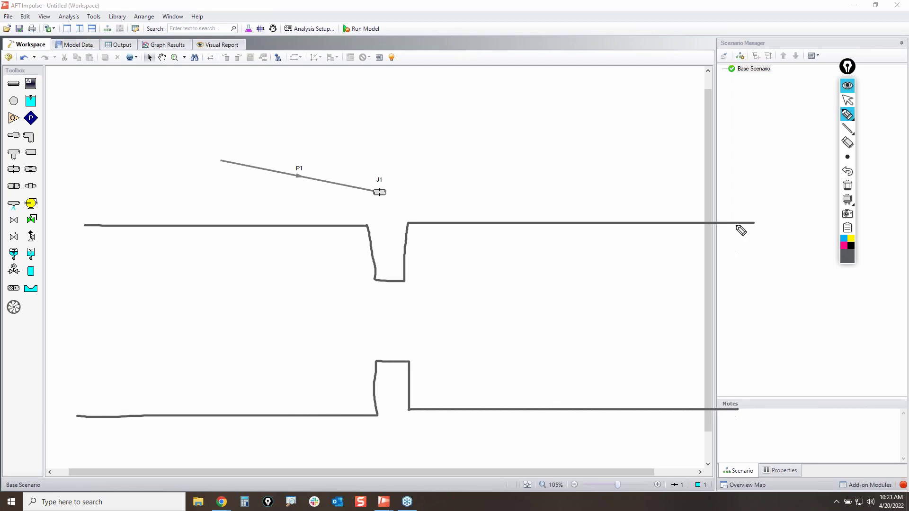
mouse_move(761, 232)
mouse_down()
mouse_move(850, 371)
mouse_move(888, 211)
mouse_move(803, 311)
mouse_move(742, 411)
mouse_up()
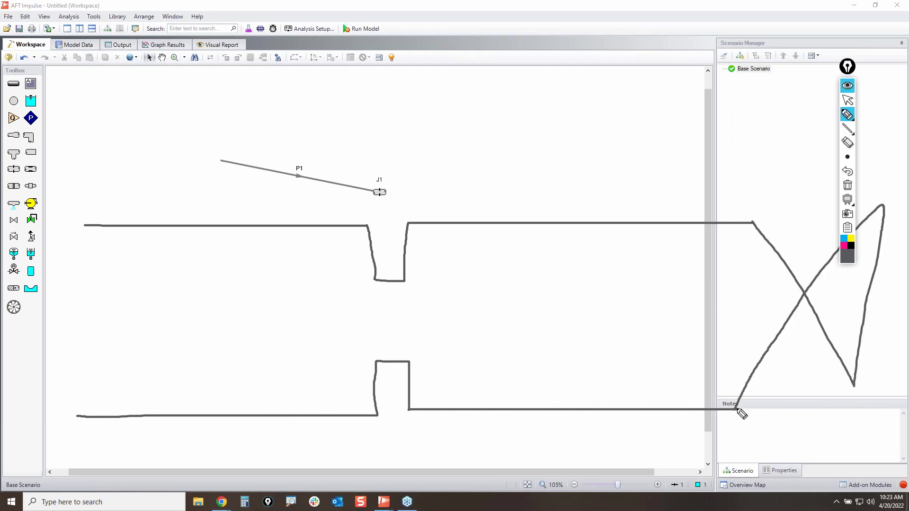
drag(752, 223, 733, 406)
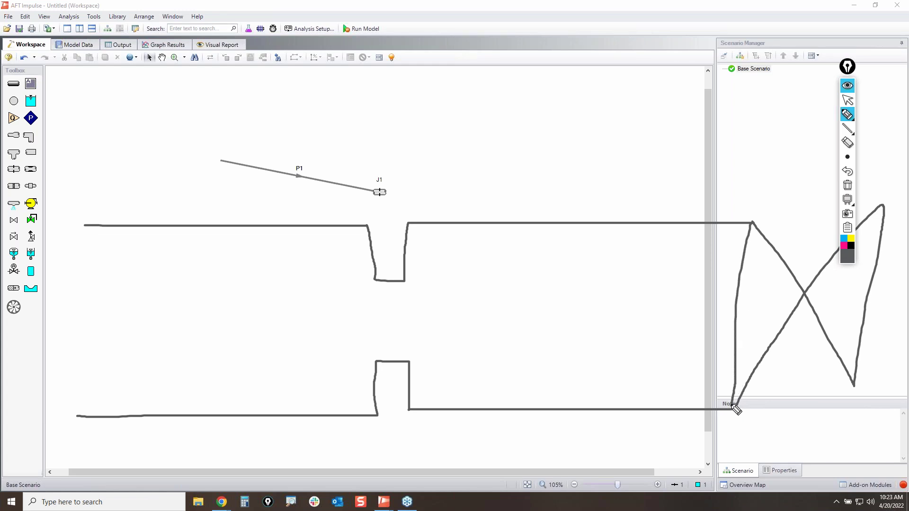
mouse_move(806, 155)
mouse_down()
mouse_move(804, 214)
mouse_move(805, 155)
mouse_move(814, 154)
mouse_up()
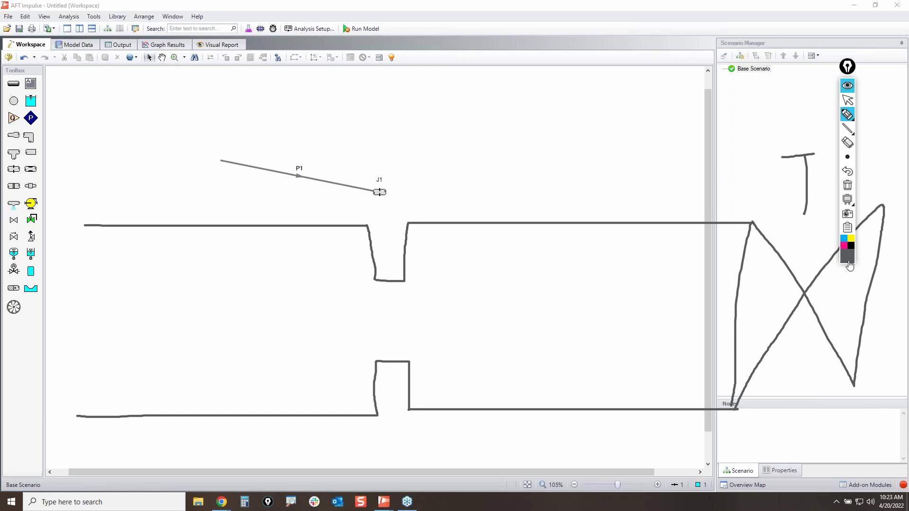
- Draw a red double-headed arrow above the pipe sketch and a light blue wave arrow running from the valve through the orifice
click(851, 239)
click(895, 192)
mouse_move(760, 83)
mouse_down()
mouse_move(761, 52)
mouse_move(759, 73)
mouse_move(374, 61)
mouse_move(448, 82)
mouse_up()
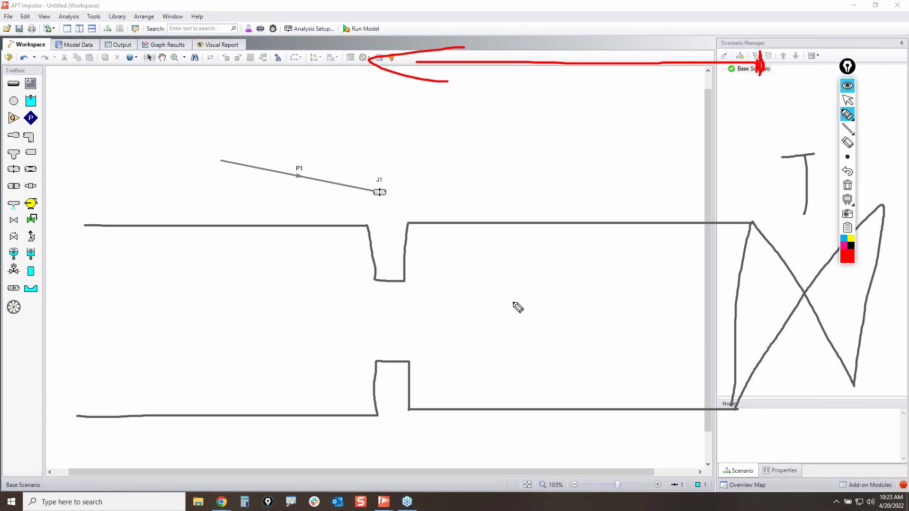
click(844, 239)
mouse_move(709, 358)
mouse_down()
mouse_move(666, 284)
mouse_move(621, 360)
mouse_move(588, 276)
mouse_move(558, 368)
mouse_move(541, 277)
mouse_move(478, 354)
mouse_move(450, 266)
mouse_move(450, 358)
mouse_move(435, 374)
mouse_move(425, 335)
mouse_move(406, 320)
mouse_move(311, 323)
mouse_move(356, 333)
mouse_up()
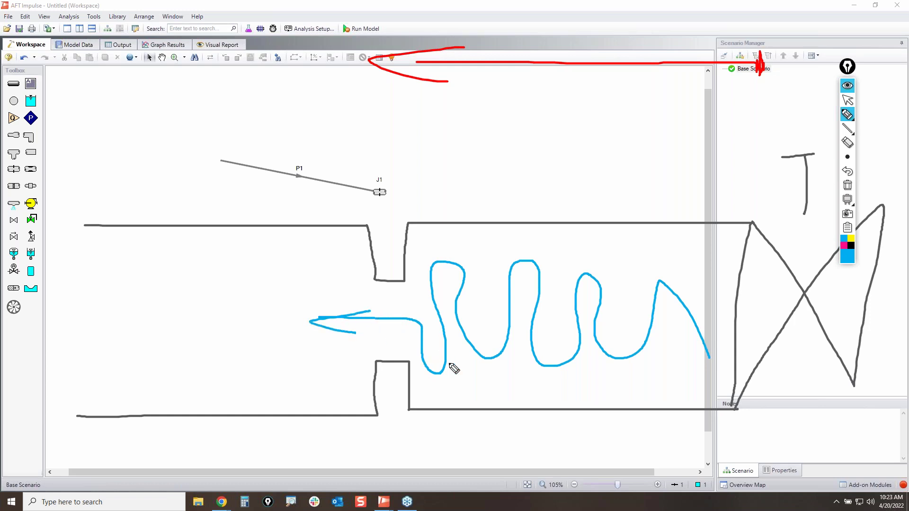
- Outline the orifice opening in light blue and add arrows back toward the valve plus an arrow and wave continuing beyond the orifice
mouse_move(374, 281)
mouse_down()
mouse_move(403, 283)
mouse_move(407, 339)
mouse_move(383, 363)
mouse_move(377, 282)
mouse_up()
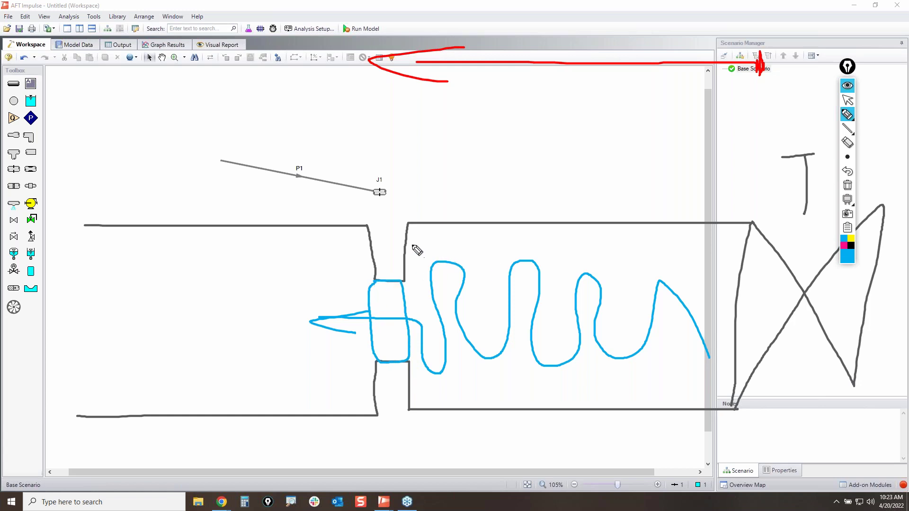
mouse_move(407, 244)
mouse_down()
mouse_move(576, 248)
mouse_move(564, 255)
mouse_up()
mouse_move(408, 394)
mouse_down()
mouse_move(552, 395)
mouse_move(532, 406)
mouse_up()
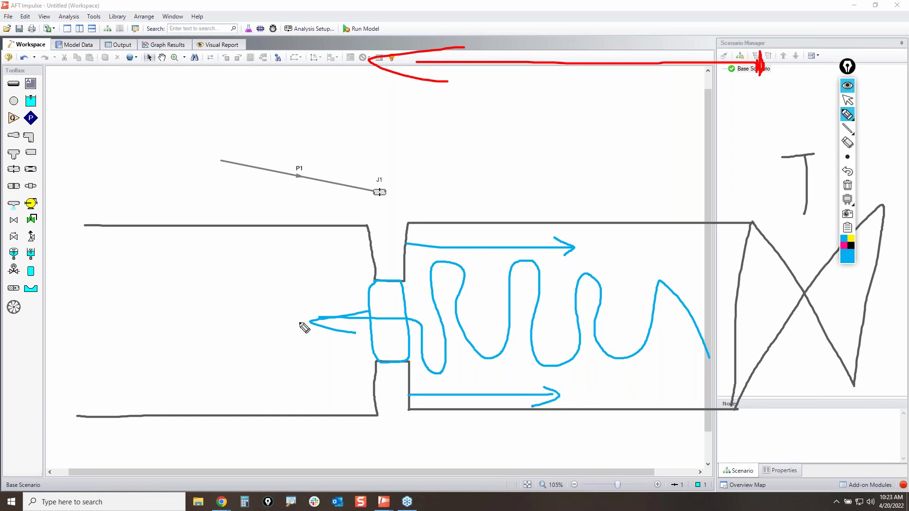
drag(304, 323, 85, 324)
mouse_move(99, 315)
mouse_down()
mouse_move(93, 321)
mouse_move(133, 331)
mouse_up()
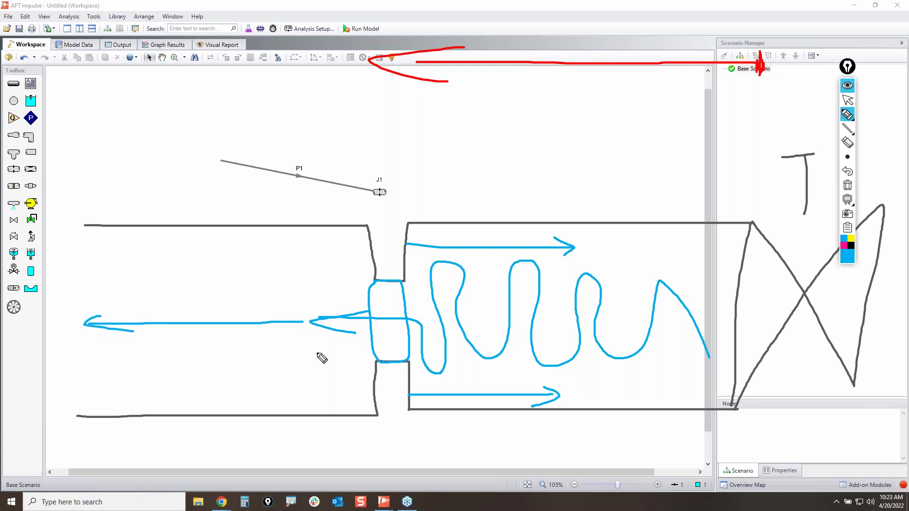
mouse_move(310, 367)
mouse_down()
mouse_move(278, 281)
mouse_move(244, 373)
mouse_move(224, 285)
mouse_move(163, 366)
mouse_move(153, 290)
mouse_move(97, 341)
mouse_move(98, 288)
mouse_up()
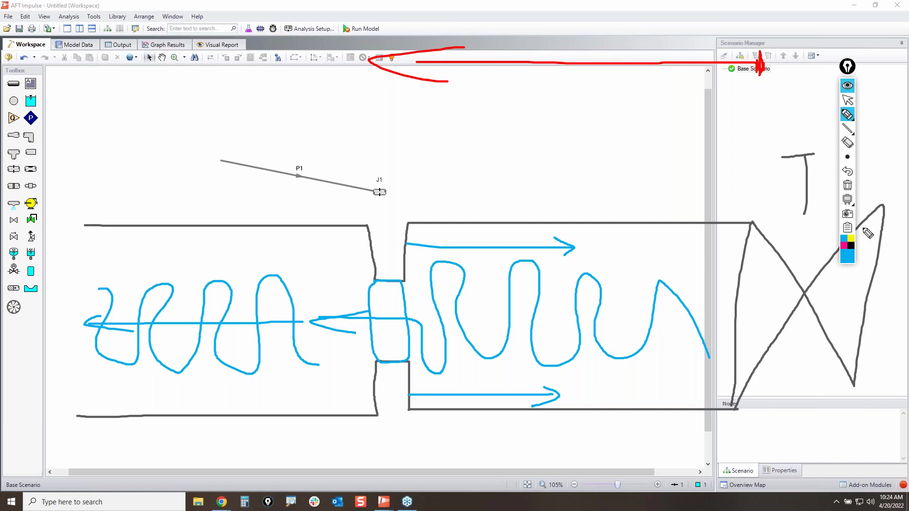
- Emphasize in red the tips of the two arrows toward the valve, the wave between orifice and valve, and junction J1
mouse_move(841, 244)
click(894, 198)
mouse_move(570, 243)
mouse_down()
mouse_move(622, 195)
mouse_move(595, 246)
mouse_up()
mouse_move(560, 396)
mouse_down()
mouse_move(576, 428)
mouse_move(590, 409)
mouse_up()
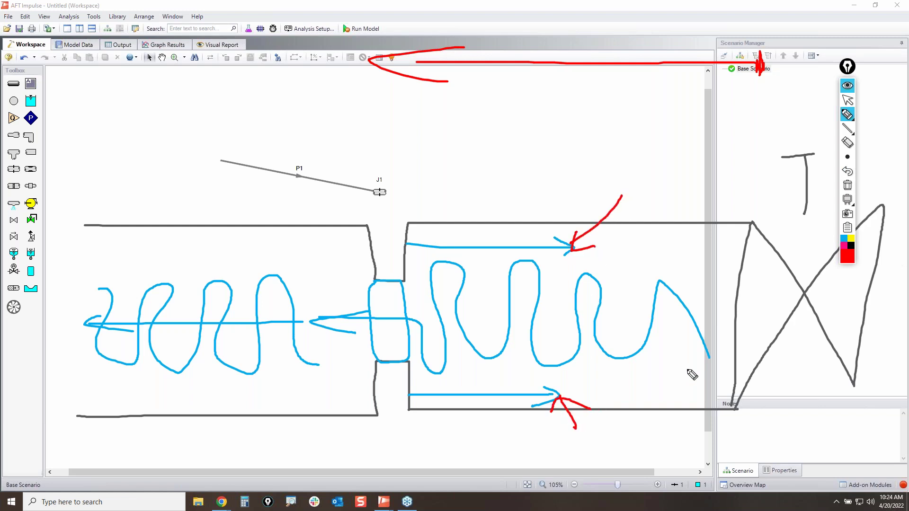
mouse_move(422, 298)
mouse_down()
mouse_move(521, 366)
mouse_move(705, 318)
mouse_up()
drag(689, 371, 635, 286)
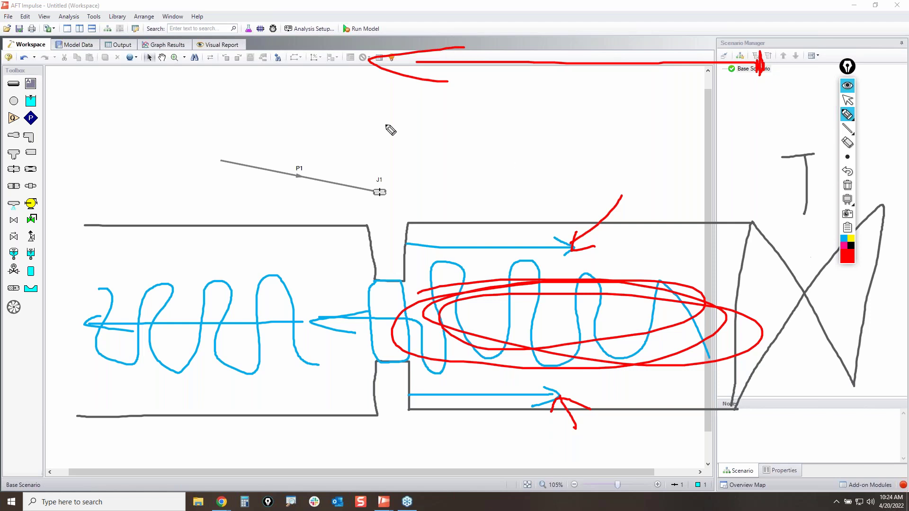
mouse_move(362, 180)
mouse_down()
mouse_move(389, 174)
mouse_move(365, 186)
mouse_move(364, 177)
mouse_up()
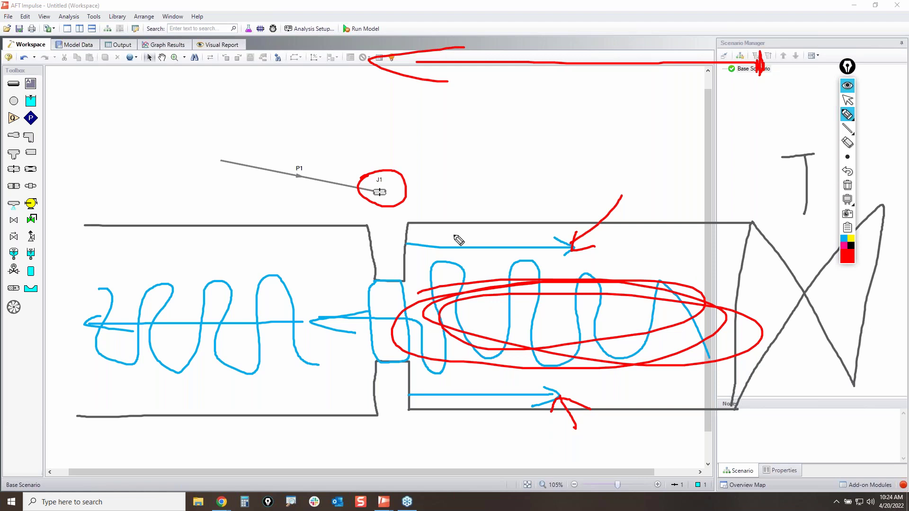
mouse_move(385, 201)
mouse_down()
mouse_move(360, 188)
mouse_move(420, 197)
mouse_move(426, 187)
mouse_move(392, 174)
mouse_up()
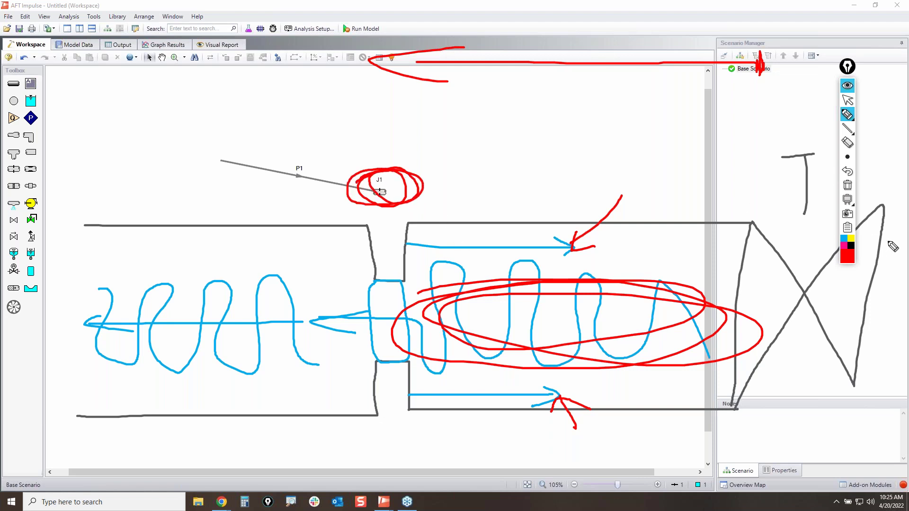
- Clear the pipe sketch and open Analysis Setup to view the model choices for Transient Cavitation
click(848, 186)
click(847, 100)
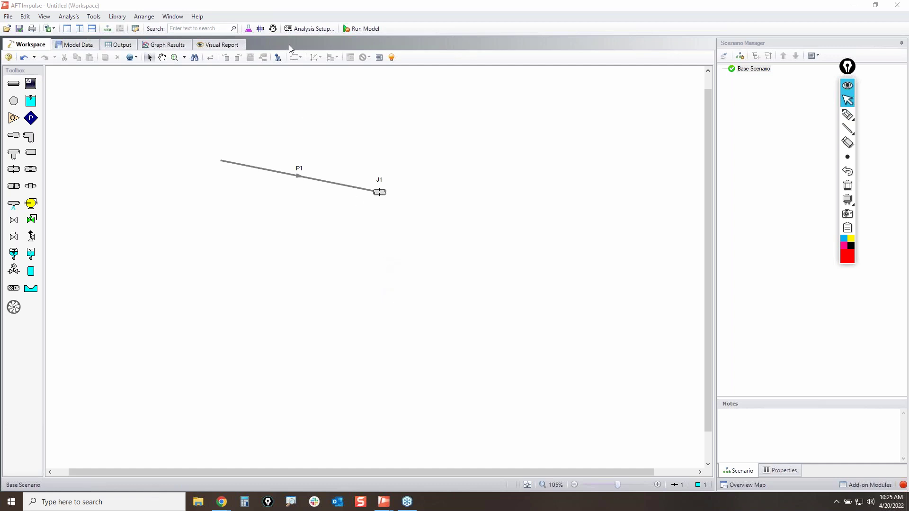
click(313, 30)
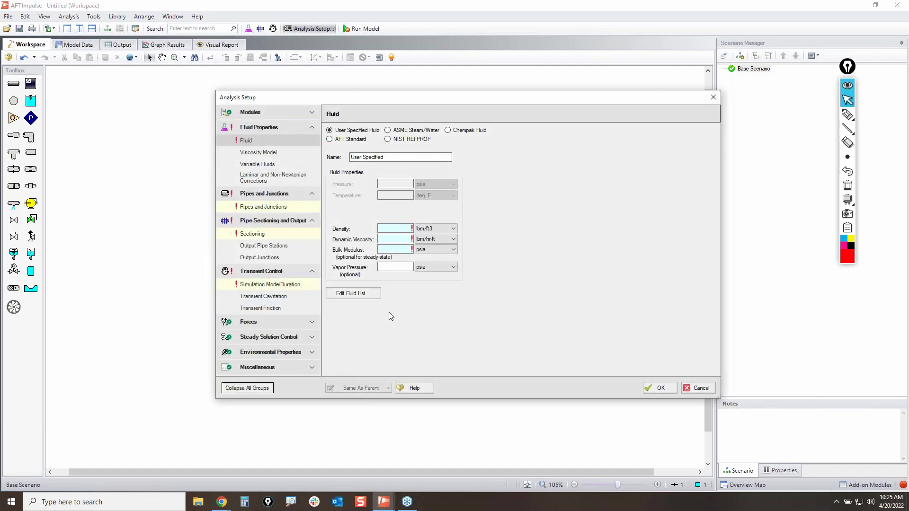
click(266, 297)
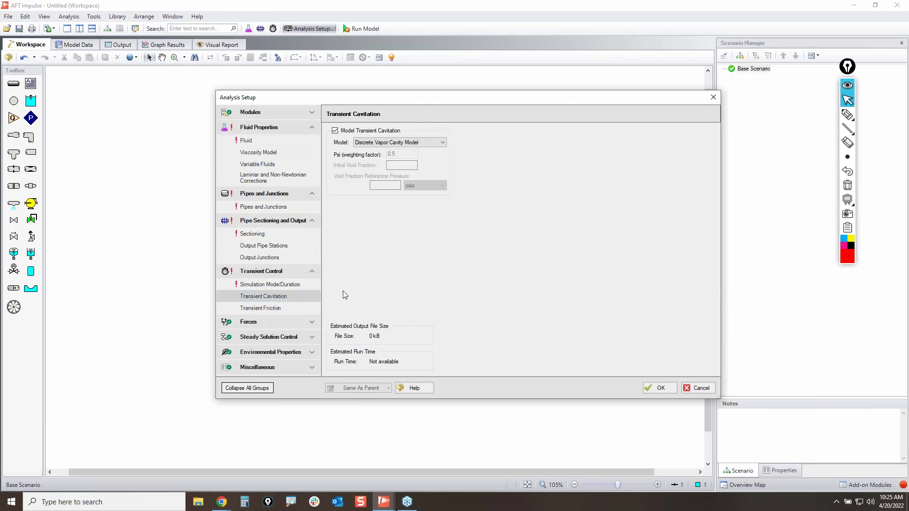
click(433, 141)
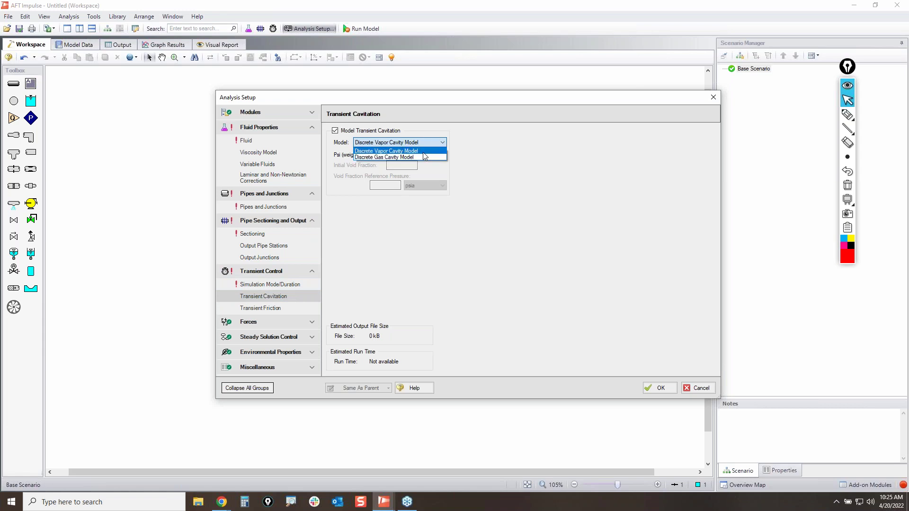
click(540, 220)
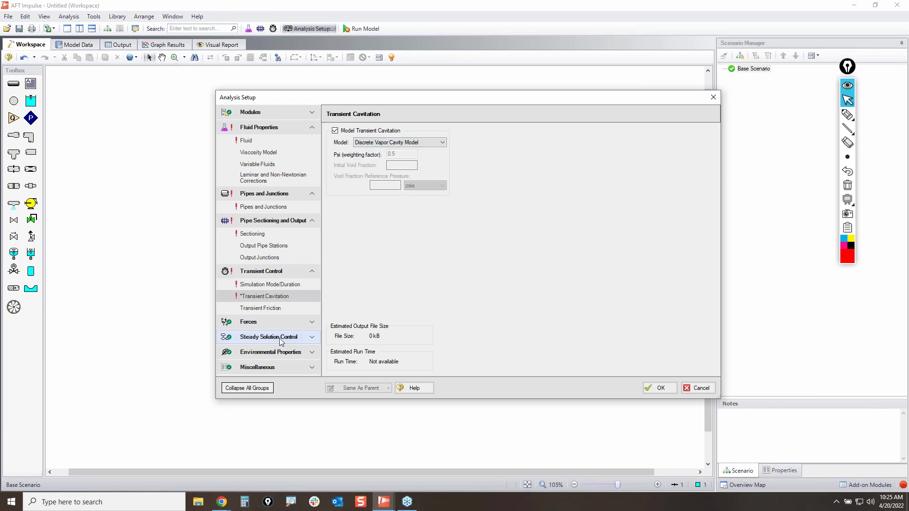
- Show the Transient Friction settings, circle the pipe friction options in red, and clear the mark
click(266, 311)
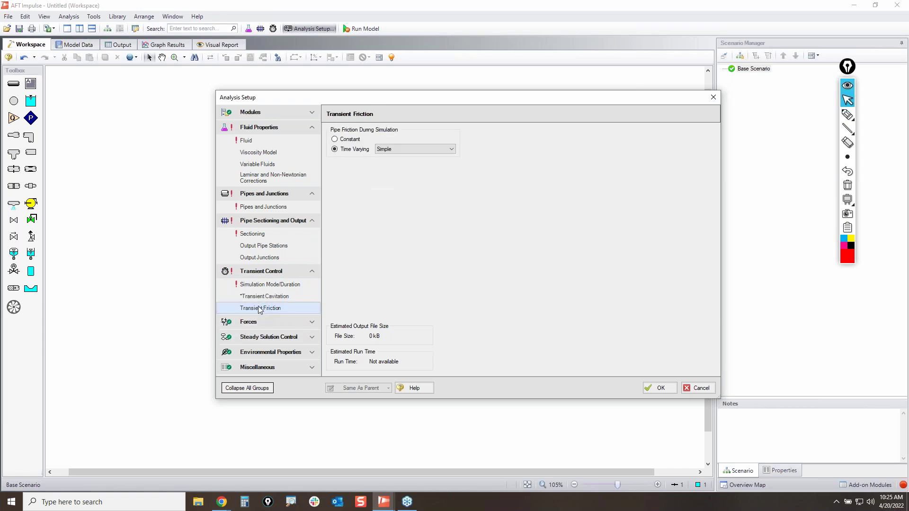
click(849, 118)
mouse_move(326, 125)
mouse_down()
mouse_move(473, 128)
mouse_move(422, 170)
mouse_move(325, 147)
mouse_move(331, 119)
mouse_up()
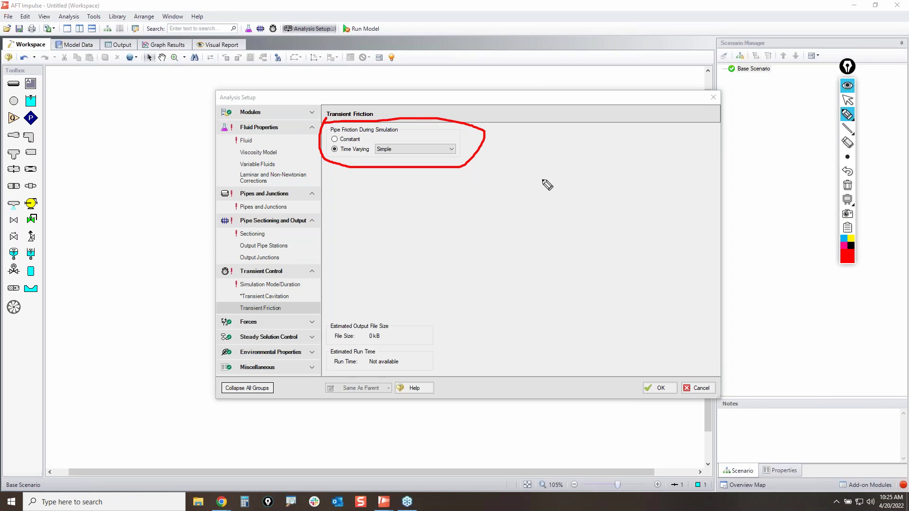
click(847, 186)
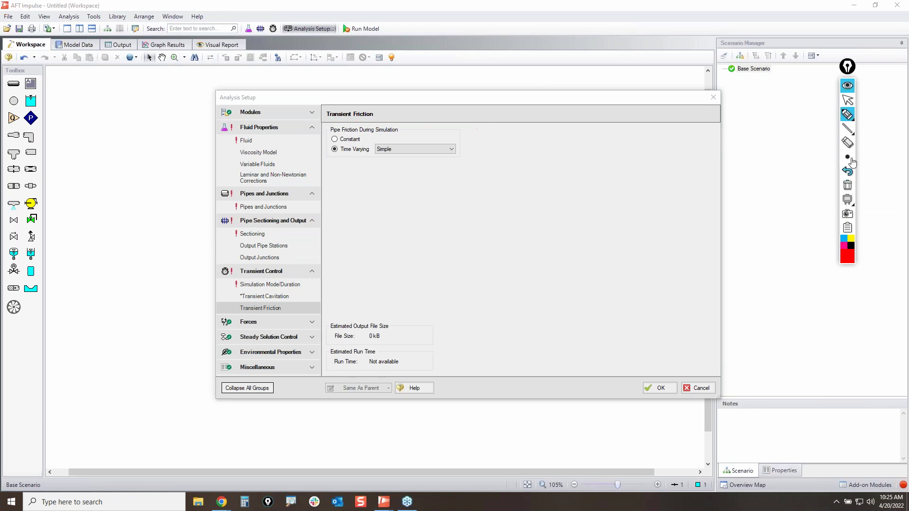
click(847, 100)
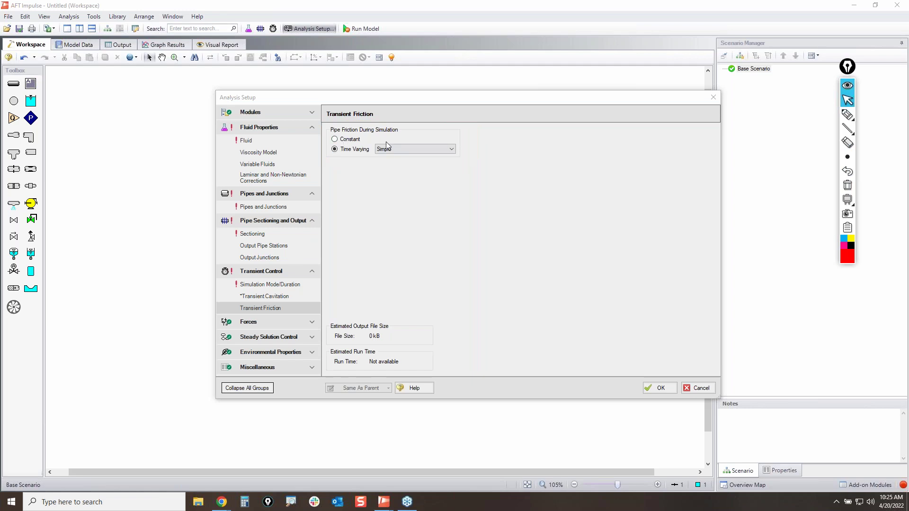
- Set the pipe friction during simulation to Time Varying with the Advanced - Unsteady Brunone model
click(354, 141)
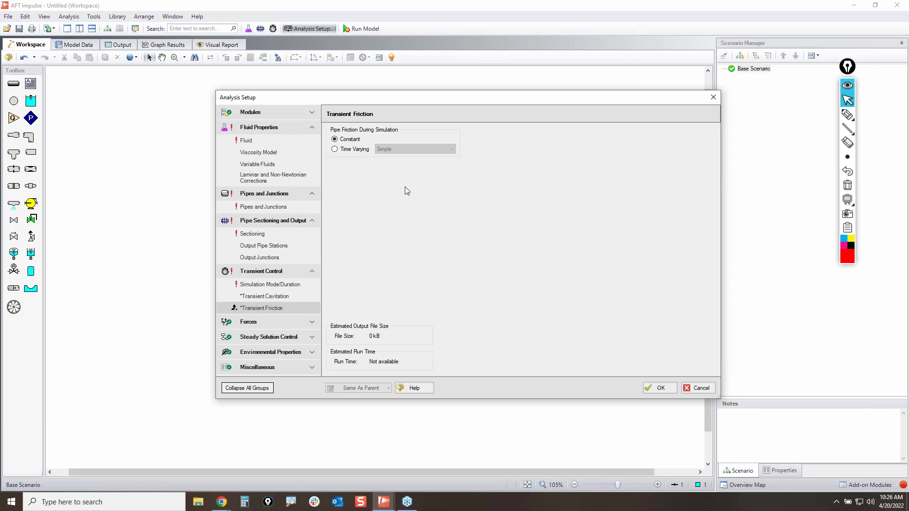
click(351, 150)
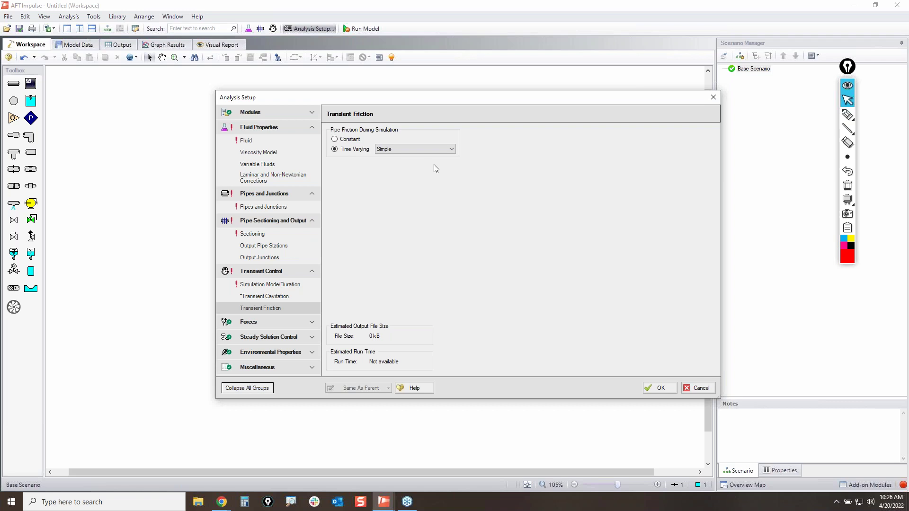
click(452, 148)
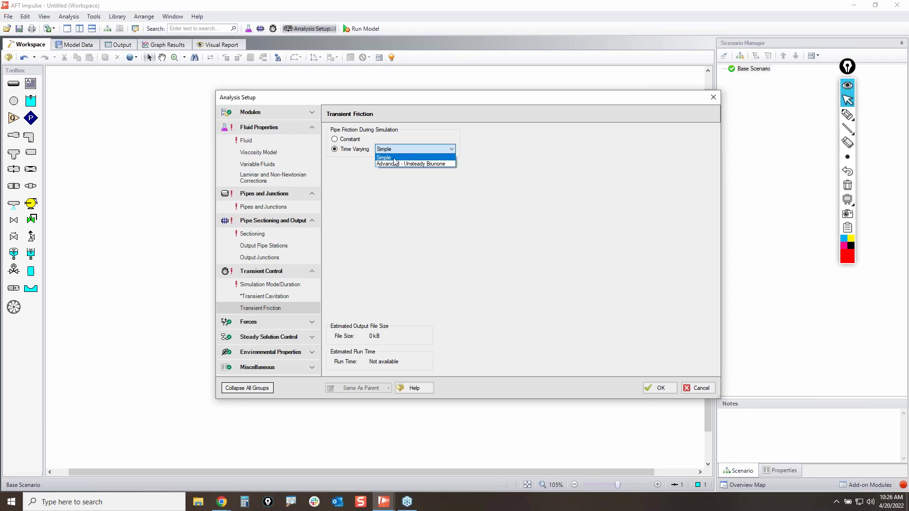
click(424, 164)
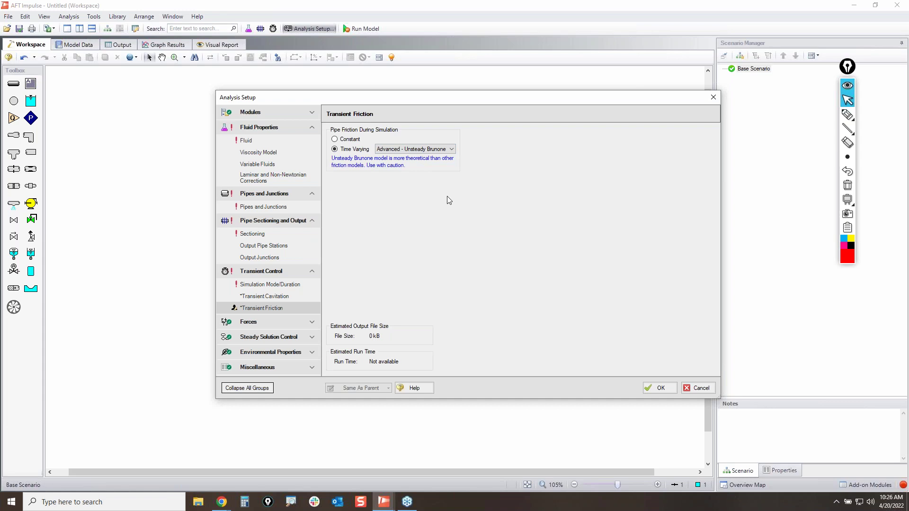
- Circle the Time Varying Unsteady Brunone option and its caution note in red, then clear the drawing
click(847, 114)
mouse_move(335, 149)
mouse_down()
mouse_move(468, 150)
mouse_move(382, 170)
mouse_move(326, 152)
mouse_up()
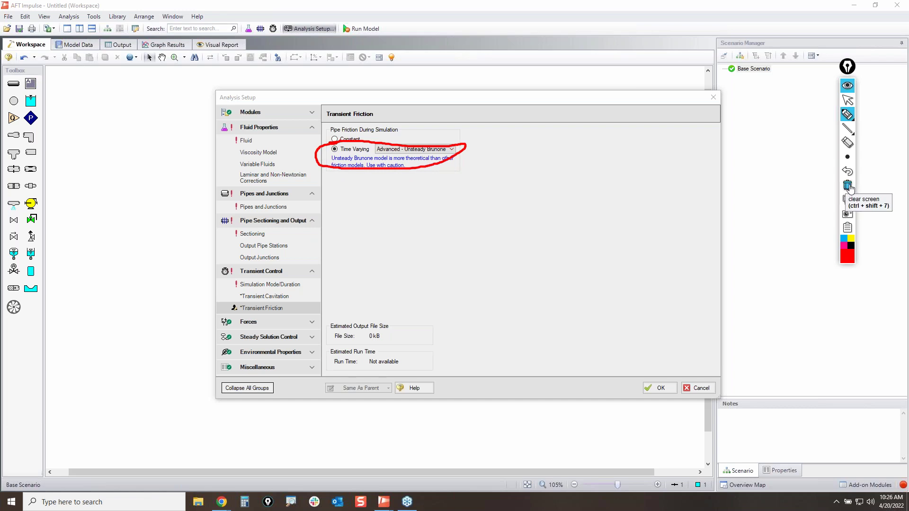
click(849, 187)
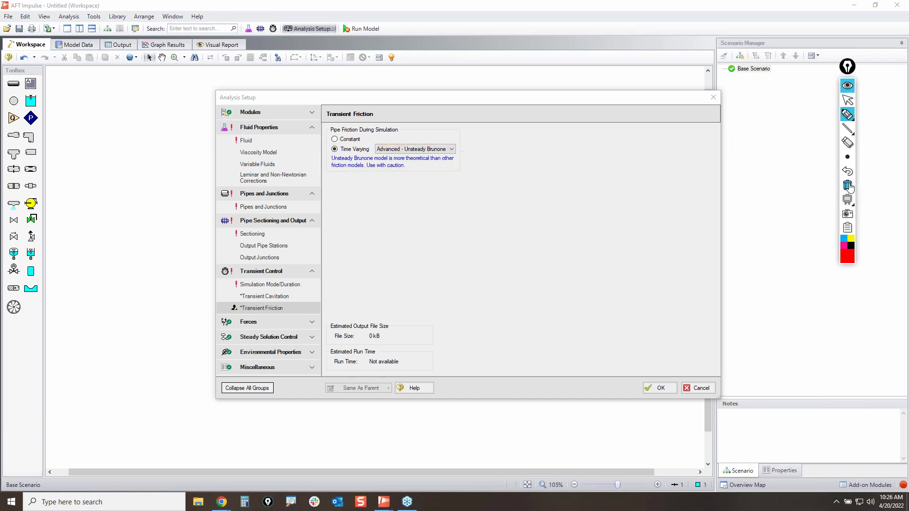
click(849, 101)
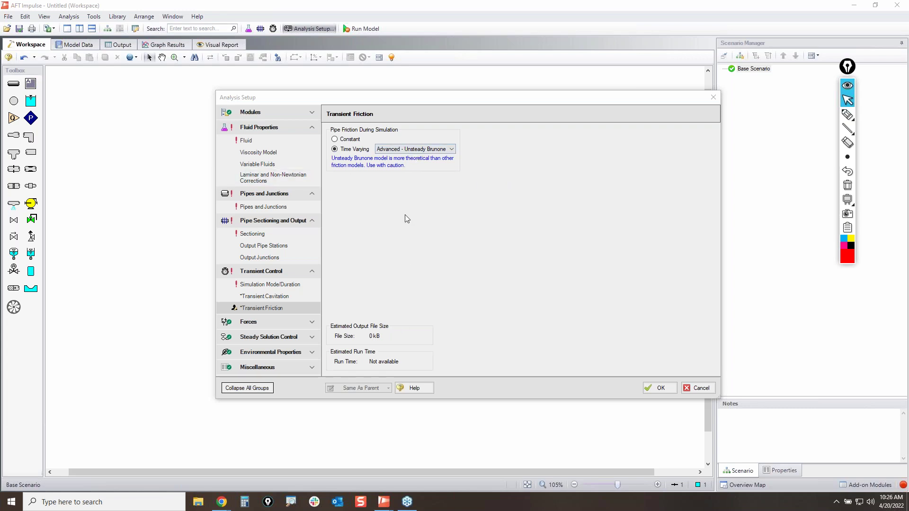
- Switch to Chrome and search the AFT Blog for "variable resistance"
mouse_move(222, 502)
click(277, 454)
drag(502, 348, 344, 354)
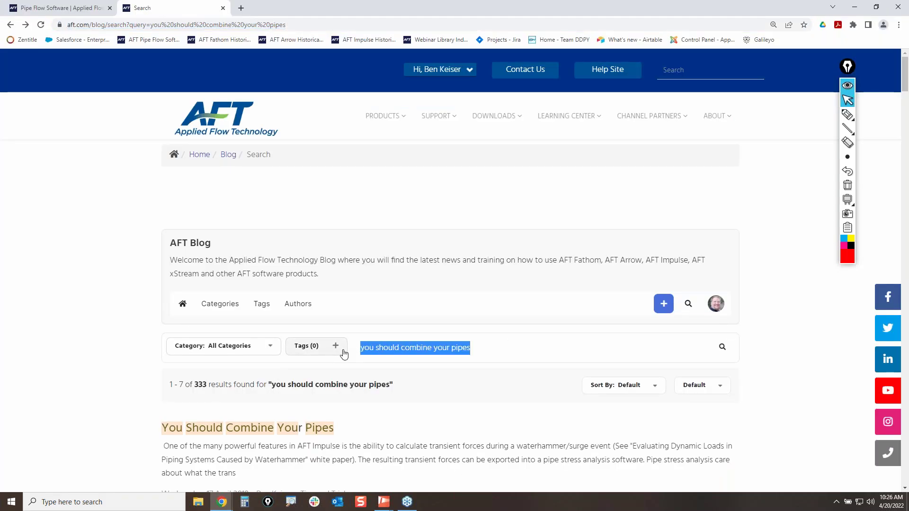
text(variab)
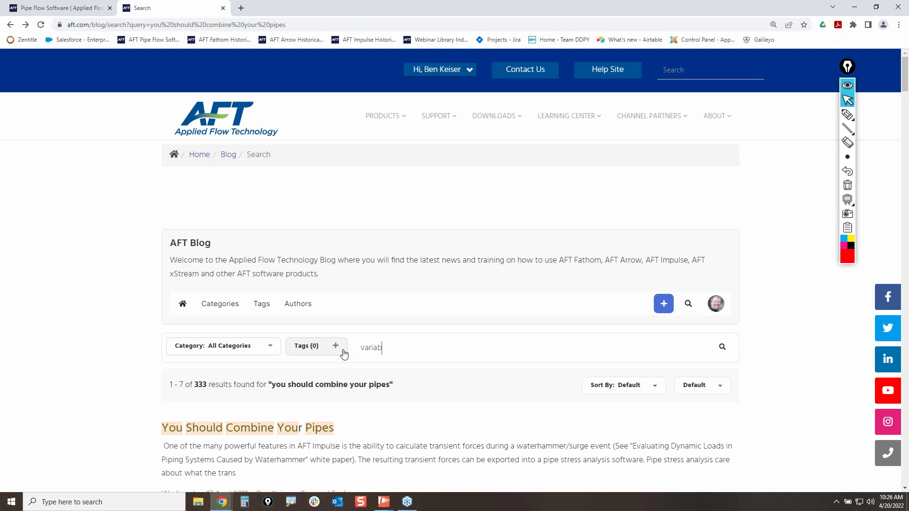
text(le resistance)
key(Return)
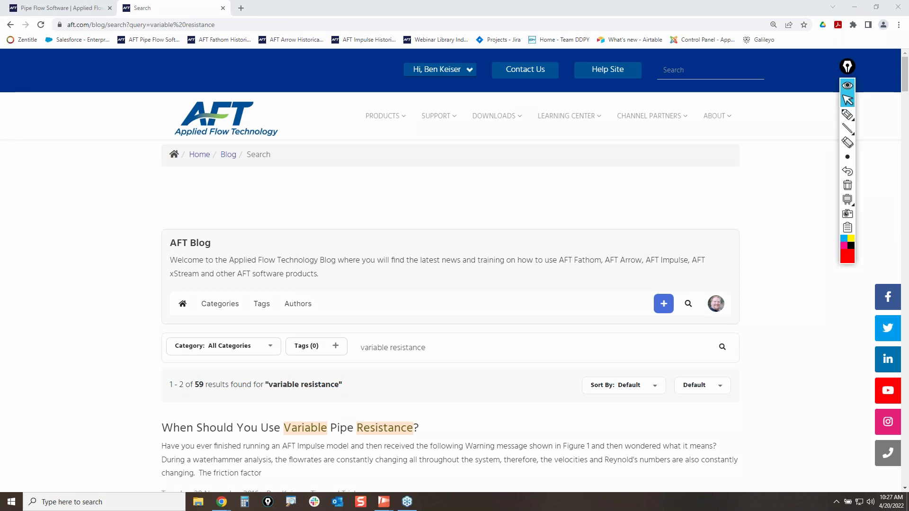
- Mark the result "When Should You Use Variable Pipe Resistance?" in red and open that article
click(847, 115)
mouse_move(145, 405)
mouse_down()
mouse_move(434, 426)
mouse_move(202, 443)
mouse_move(144, 392)
mouse_up()
click(847, 99)
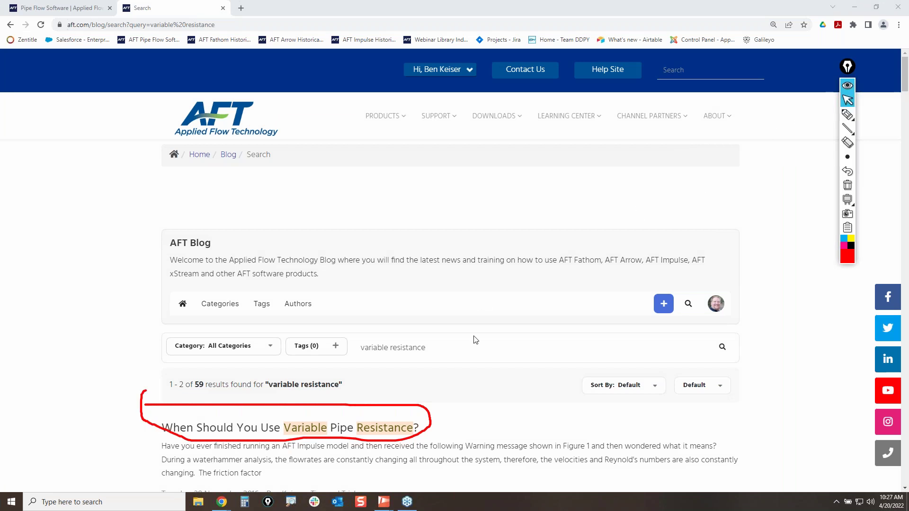
click(232, 430)
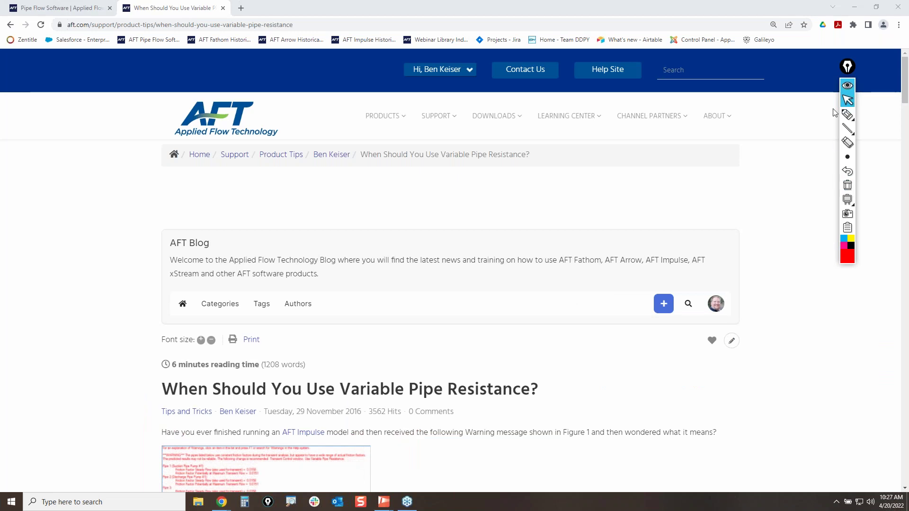
- Enlarge the article's Figure 1 warning message and move on to the Transient Control window figure
scroll(612, 352, down, 1)
scroll(613, 352, down, 5)
click(223, 265)
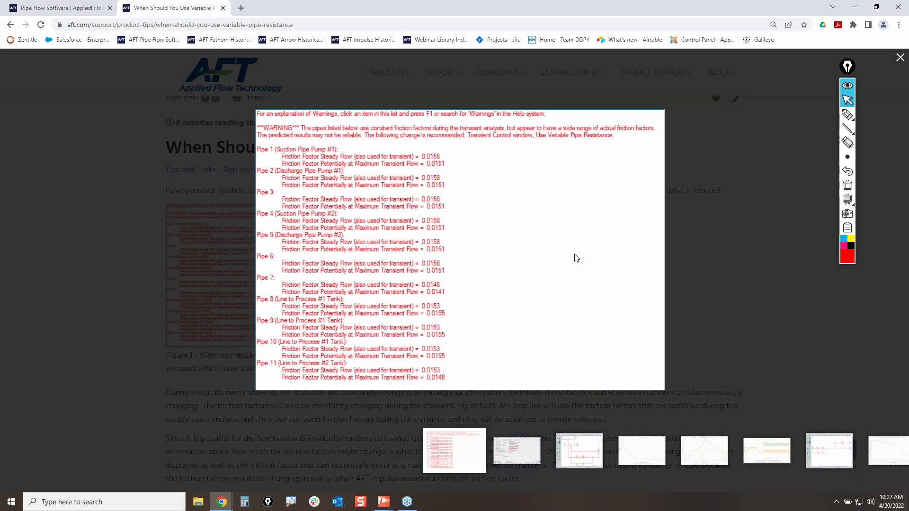
click(521, 445)
- Draw a red arrow to the Use Variable Pipe Resistance option in the figure, then clear the drawing
click(848, 115)
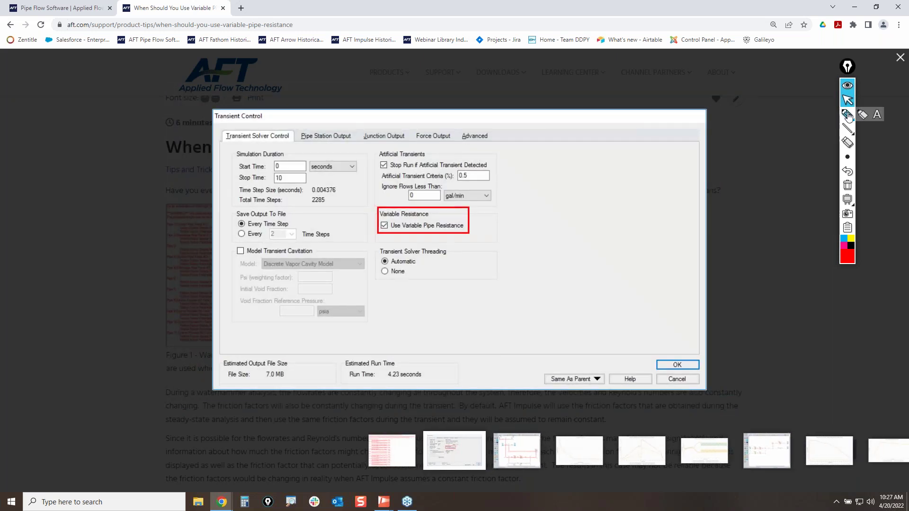
mouse_move(567, 258)
mouse_down()
mouse_move(470, 218)
mouse_move(483, 208)
mouse_move(490, 230)
mouse_up()
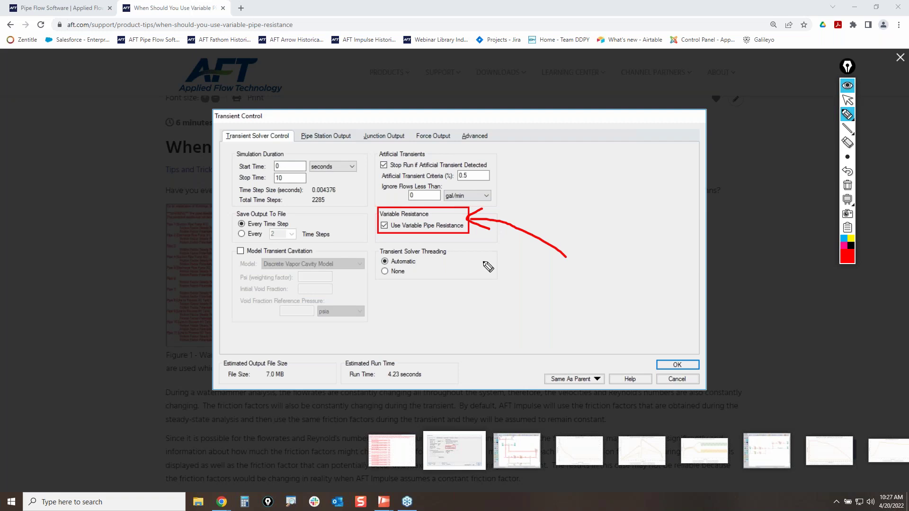
click(848, 185)
click(847, 100)
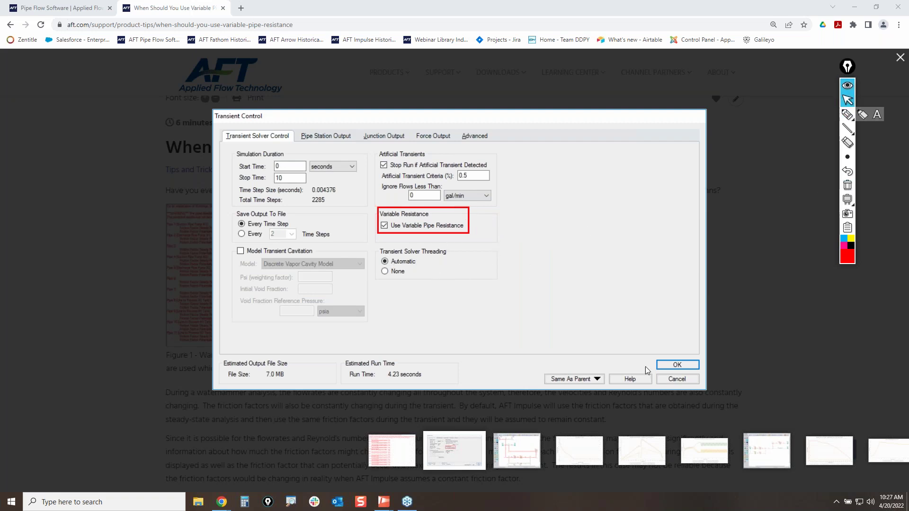
- Browse the article's enlarged figures from Pump Speed vs. Time through Pump 1 & 2 Flowrates vs. Time
click(575, 469)
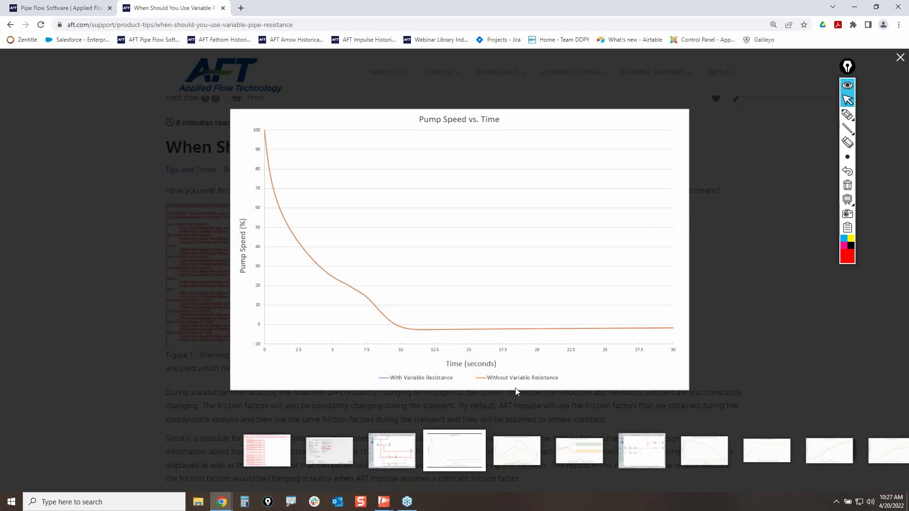
click(534, 448)
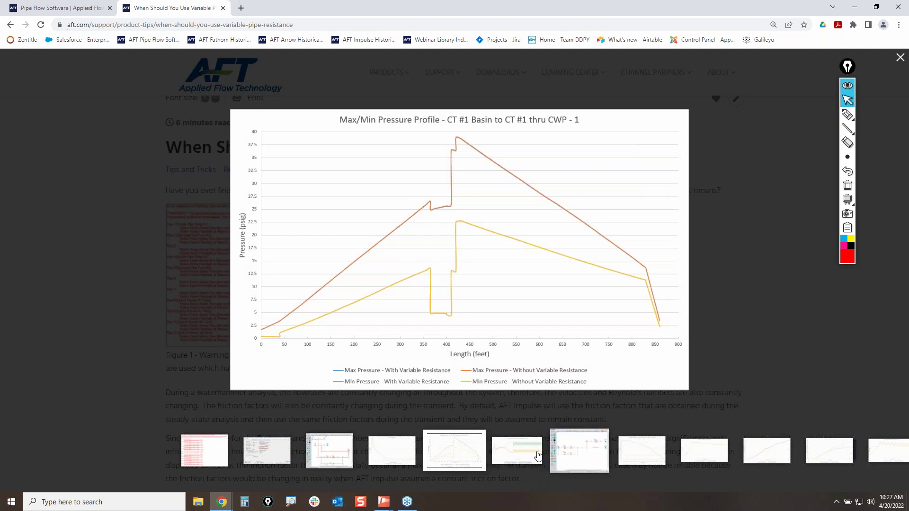
click(584, 453)
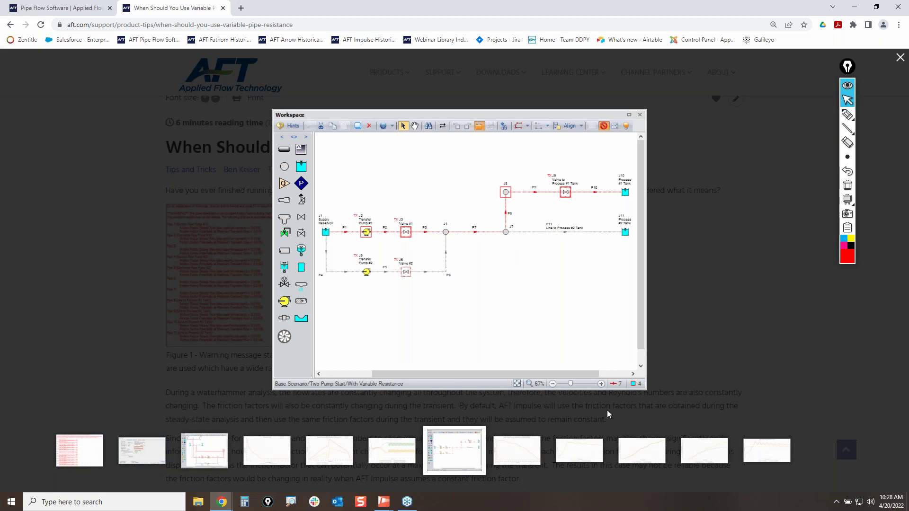
click(519, 447)
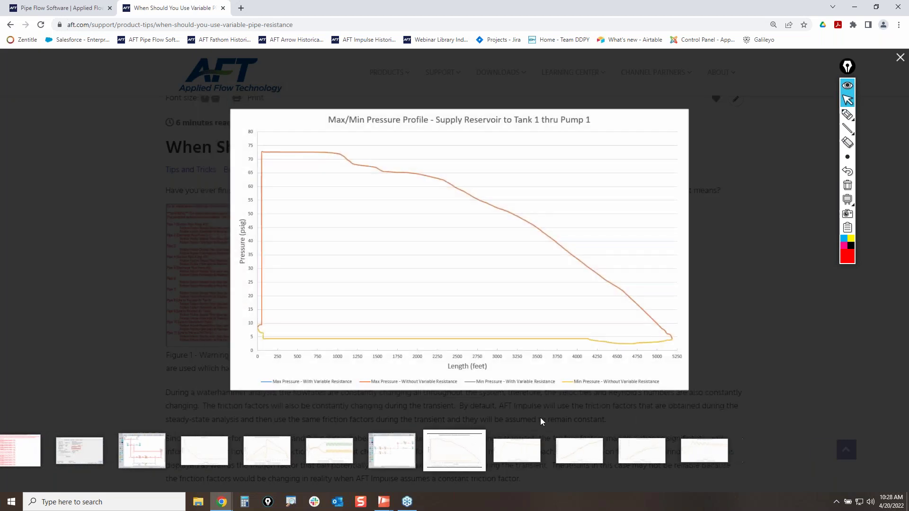
click(523, 458)
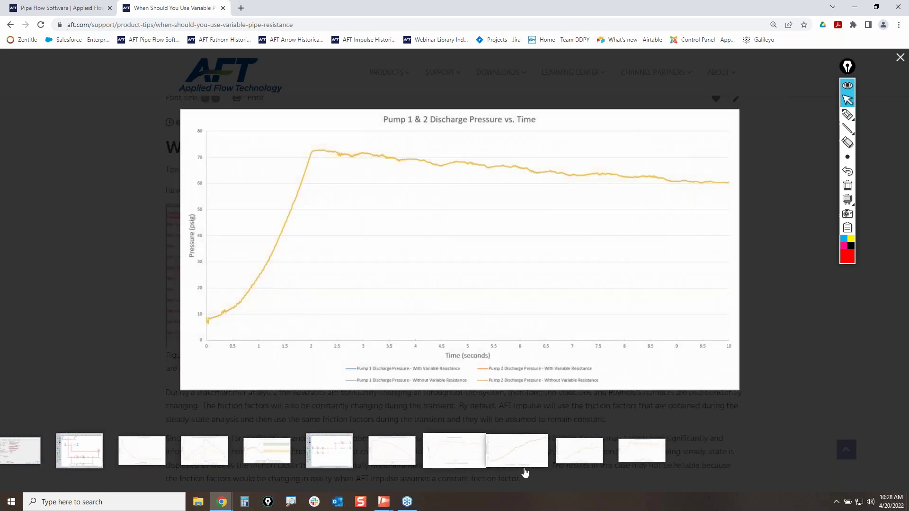
click(523, 459)
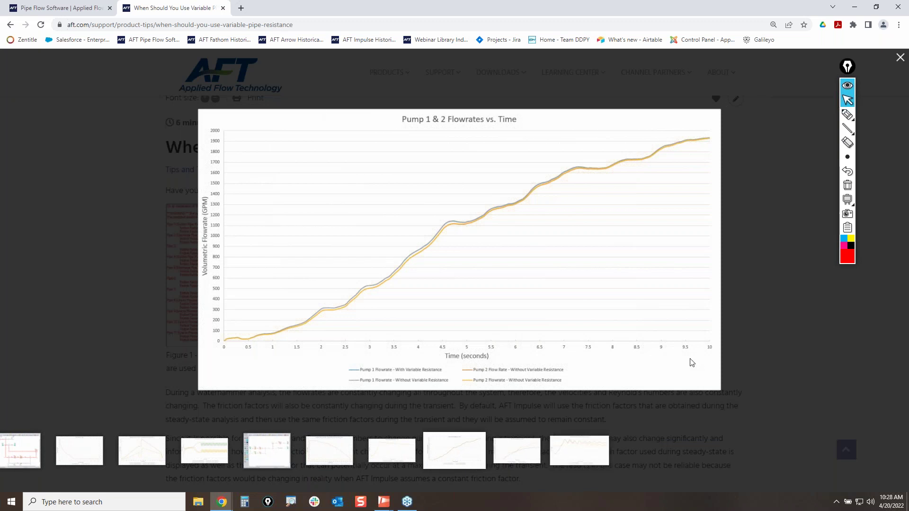
- Close the enlarged figures, return to the beginning of the article, and select its web address
click(900, 58)
scroll(495, 274, up, 5)
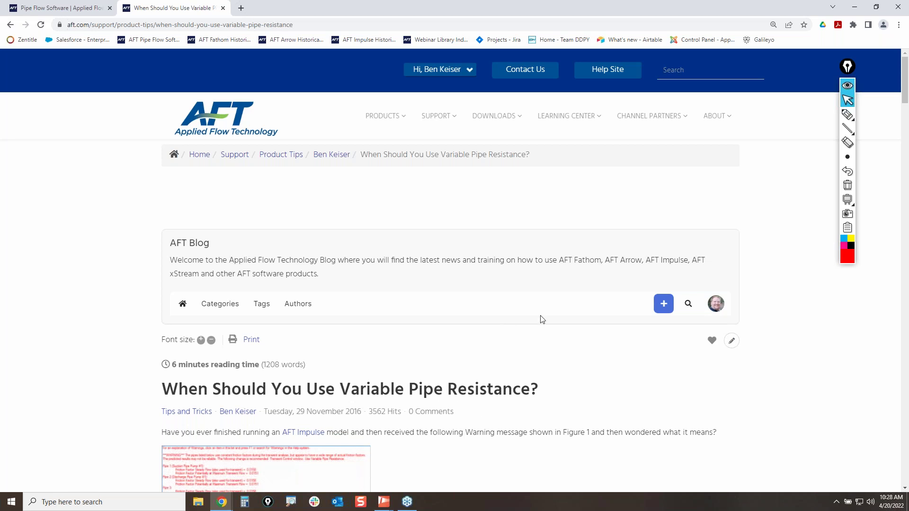
click(314, 26)
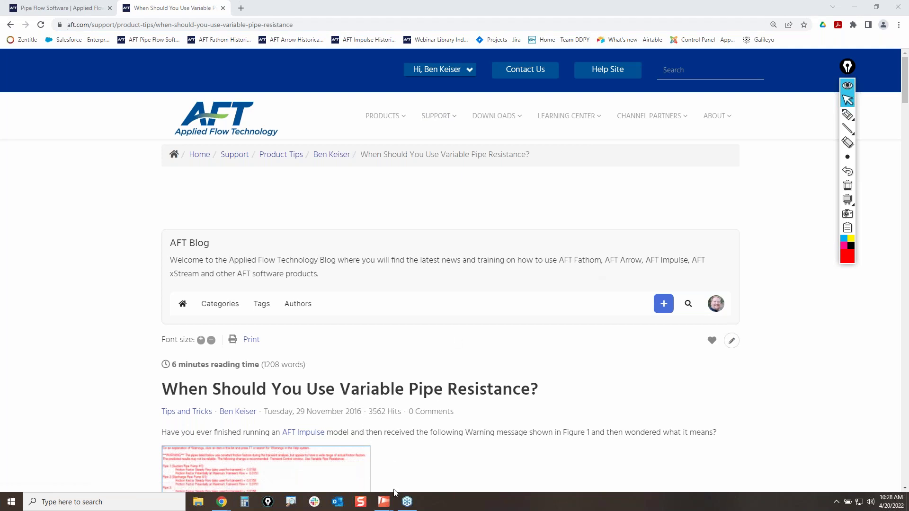
- Switch to AFT Impulse, circle the Constant pipe friction option in red, and clear the drawing
mouse_move(384, 501)
click(452, 461)
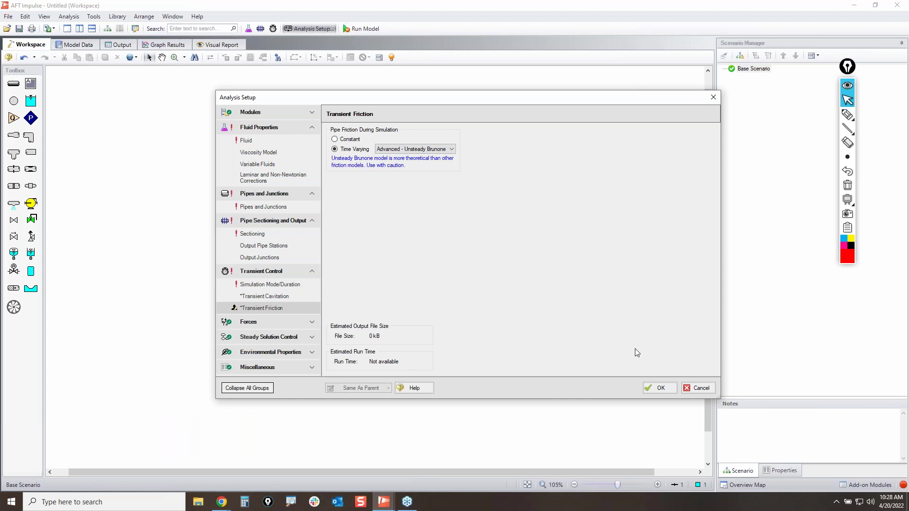
click(847, 114)
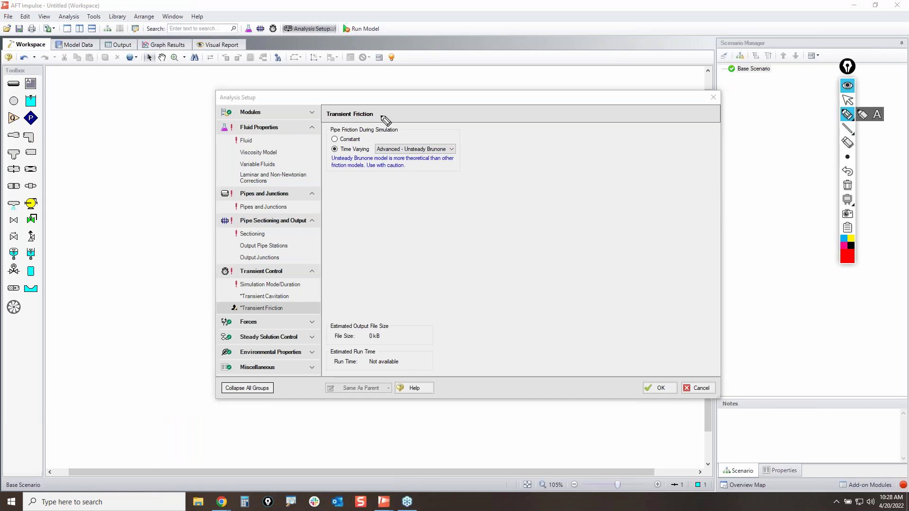
mouse_move(334, 139)
mouse_down()
mouse_move(372, 137)
mouse_move(343, 138)
mouse_up()
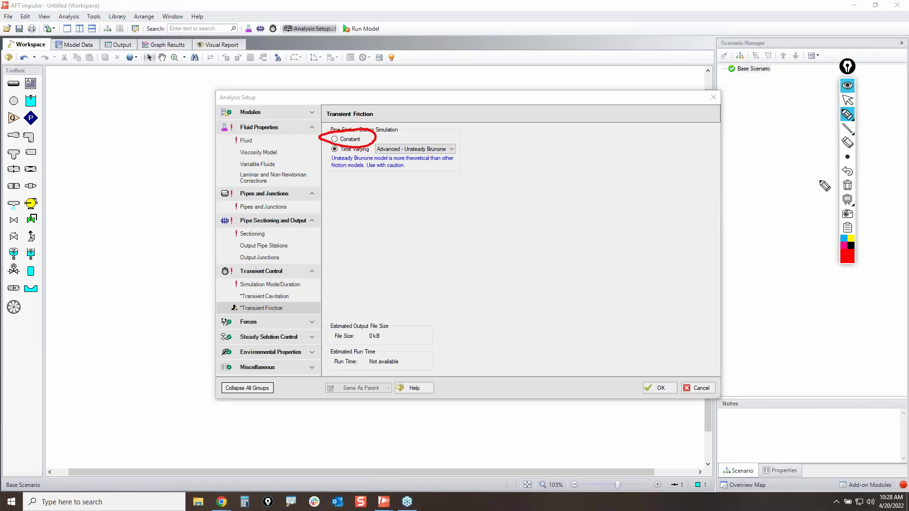
click(848, 185)
click(848, 100)
- Set the time-varying pipe friction model to Simple, mark it in red, and clear the drawing
click(406, 150)
click(392, 158)
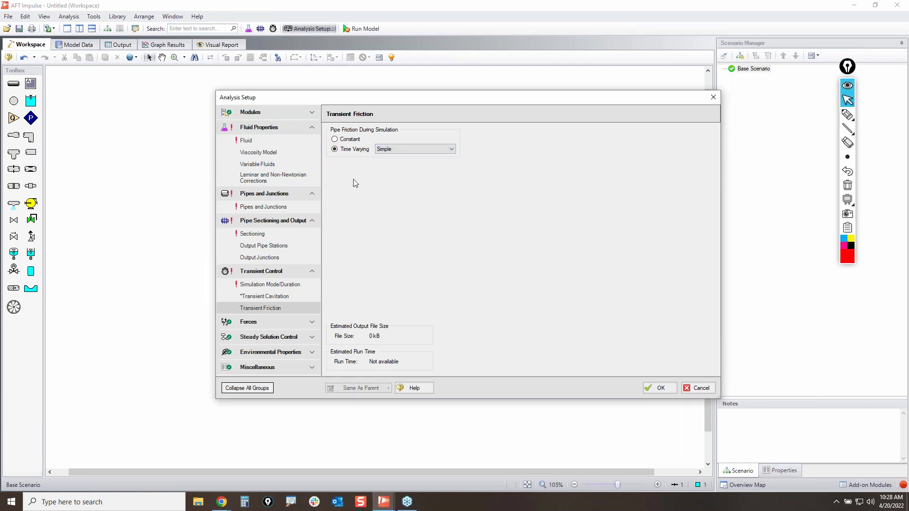
click(848, 114)
mouse_move(364, 140)
mouse_down()
mouse_move(474, 150)
mouse_move(401, 138)
mouse_up()
click(848, 185)
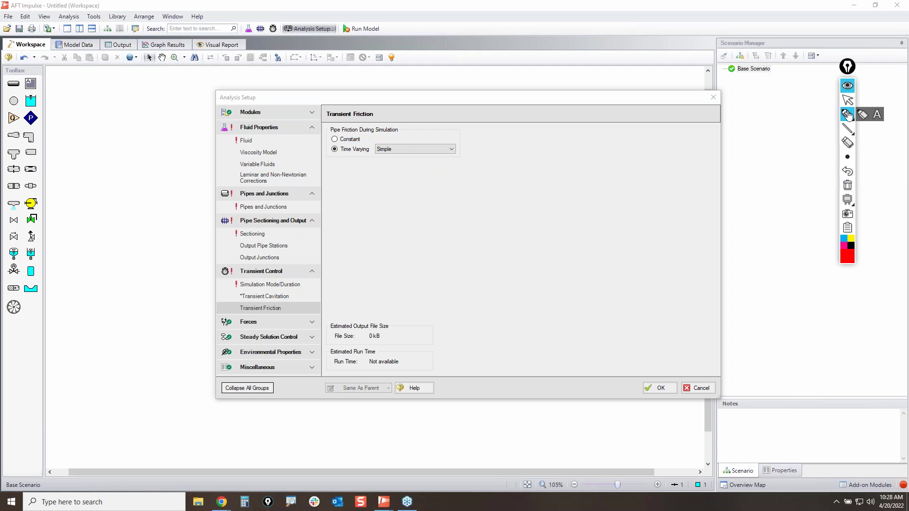
click(847, 100)
- Set the time-varying friction model to Advanced - Unsteady Brunone, circle it with a red arrow pointing at it, and clear the drawing
click(410, 150)
click(405, 163)
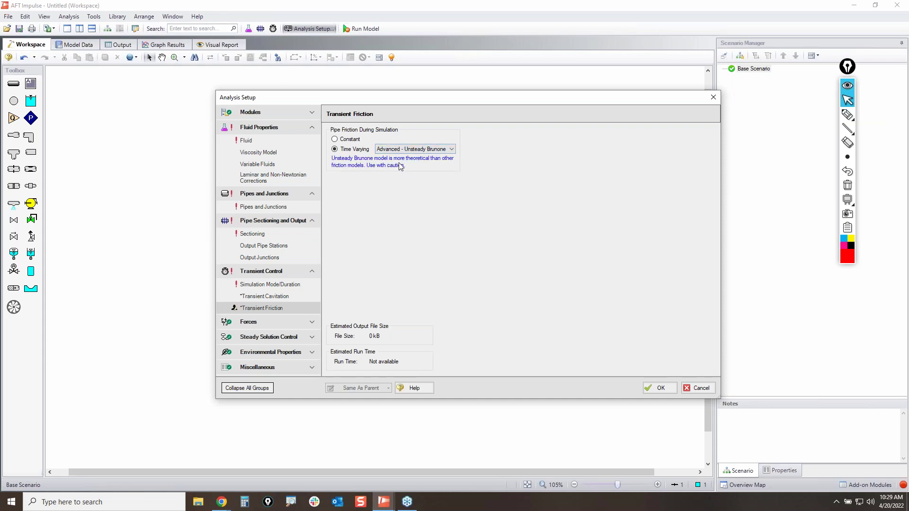
click(847, 114)
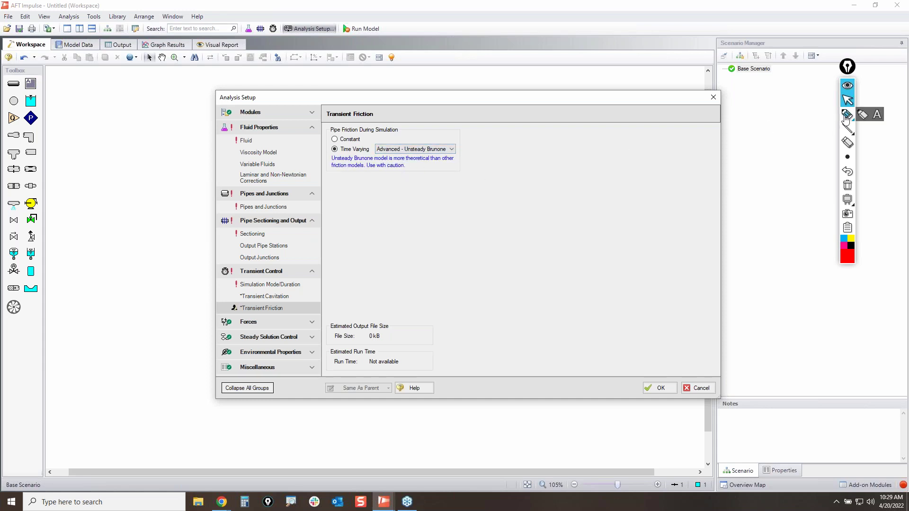
mouse_move(367, 141)
mouse_down()
mouse_move(479, 146)
mouse_move(391, 159)
mouse_move(403, 140)
mouse_up()
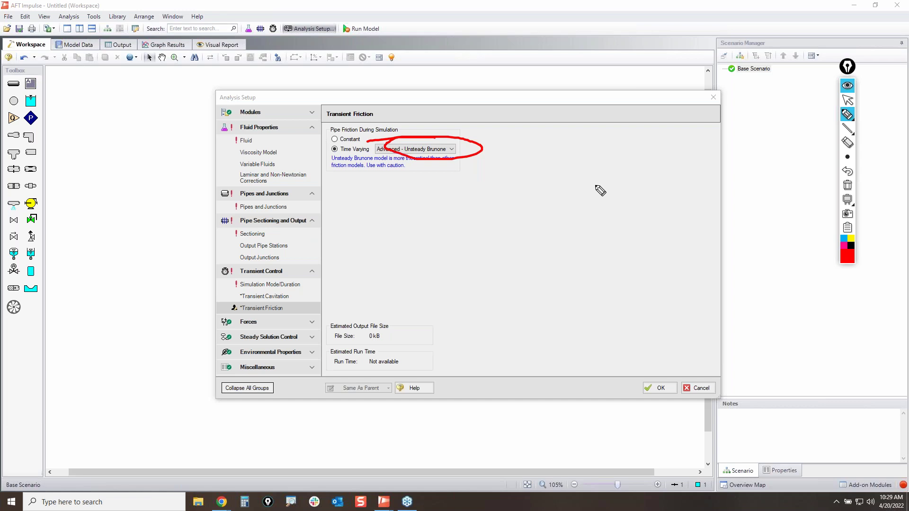
mouse_move(439, 200)
mouse_down()
mouse_move(442, 165)
mouse_move(453, 160)
mouse_move(455, 168)
mouse_up()
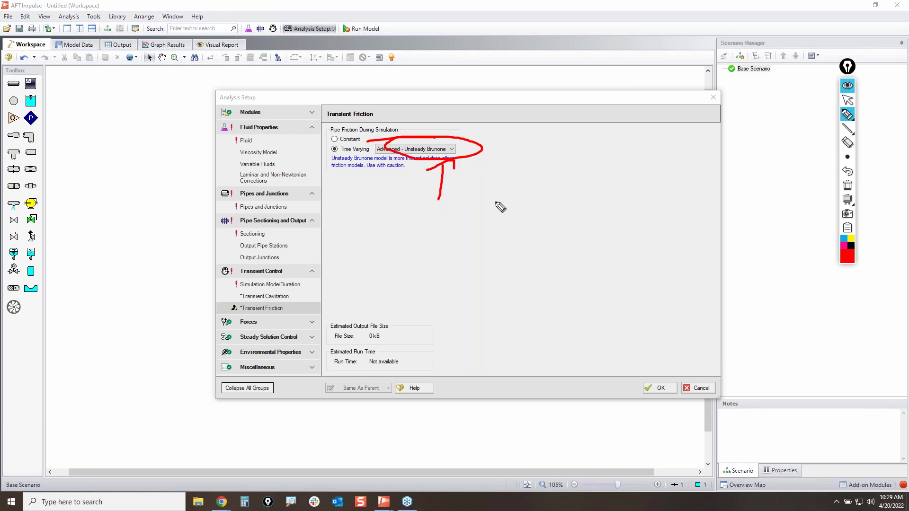
click(847, 186)
click(848, 100)
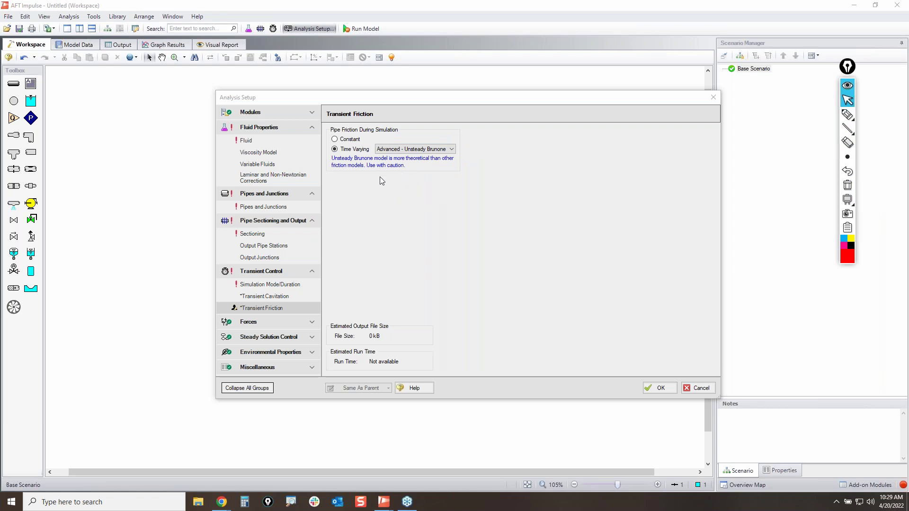
- Review the Force Definitions, Environmental Properties, and Artificial Transient Detection settings in Analysis Setup
click(312, 322)
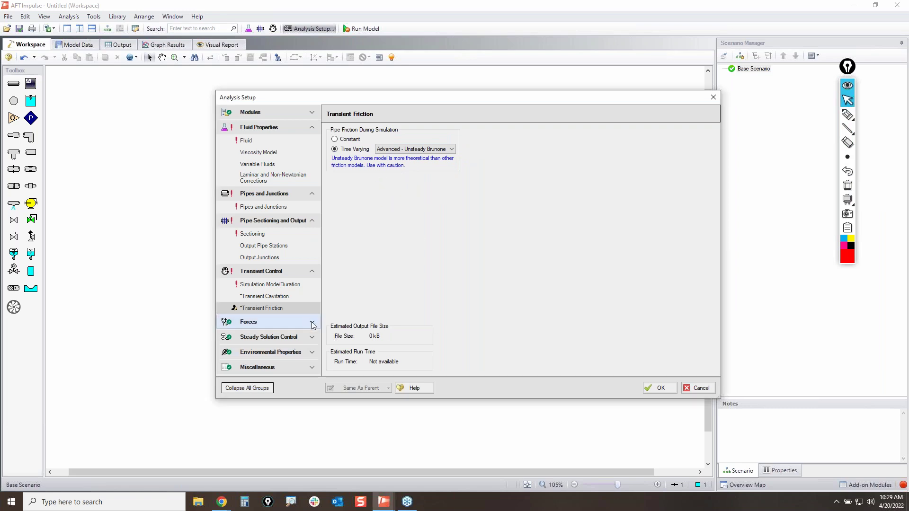
click(312, 323)
click(262, 335)
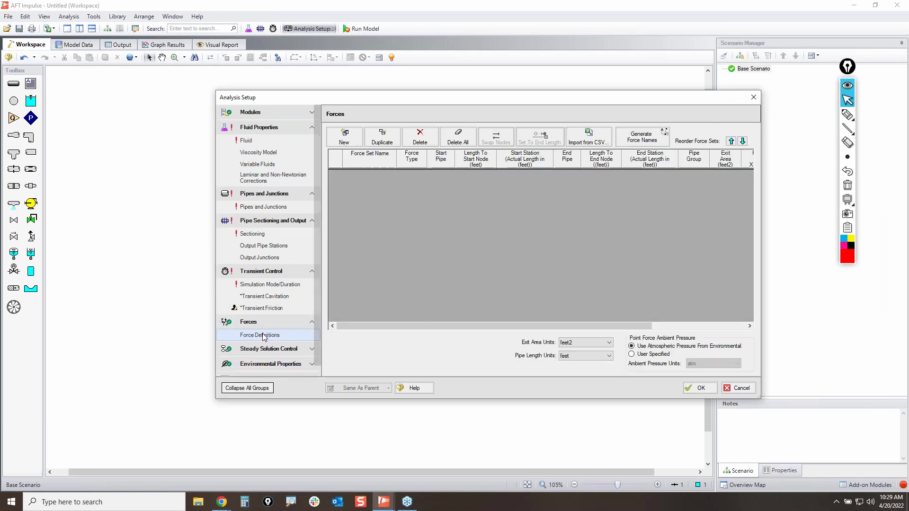
scroll(263, 335, down, 1)
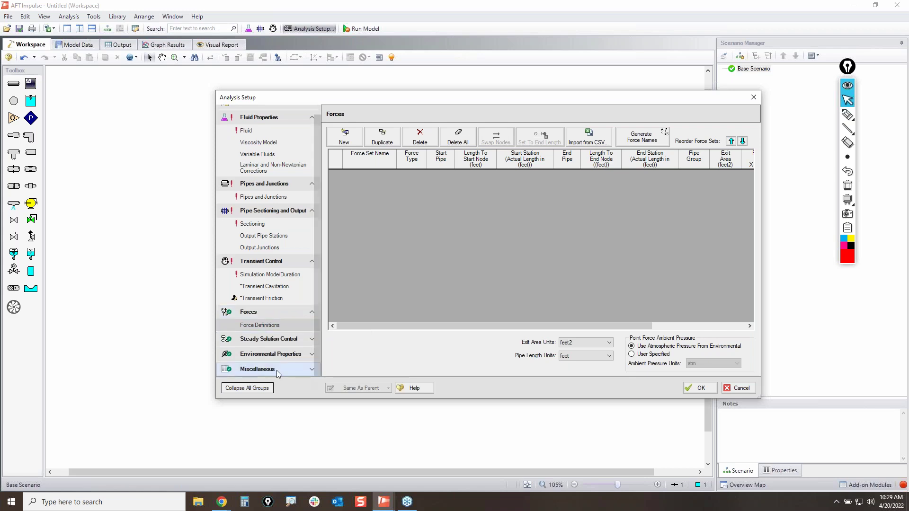
click(256, 355)
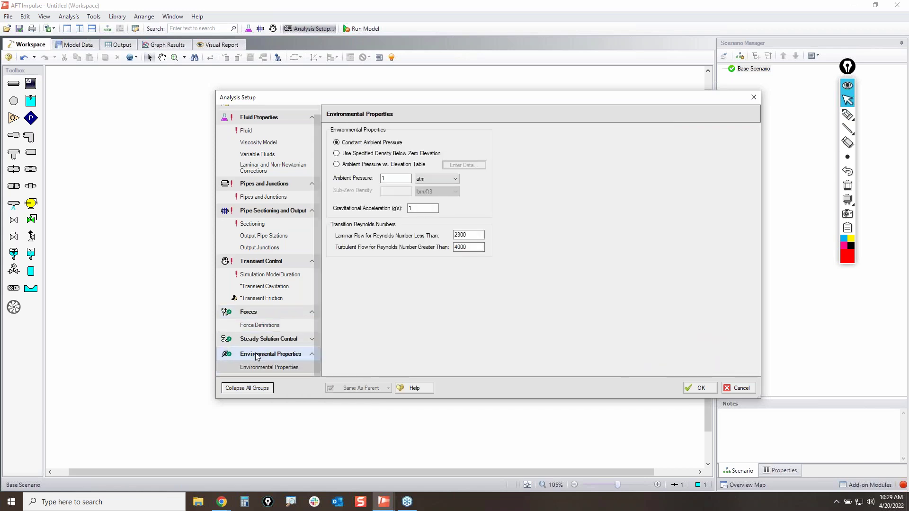
scroll(256, 360, down, 1)
click(258, 370)
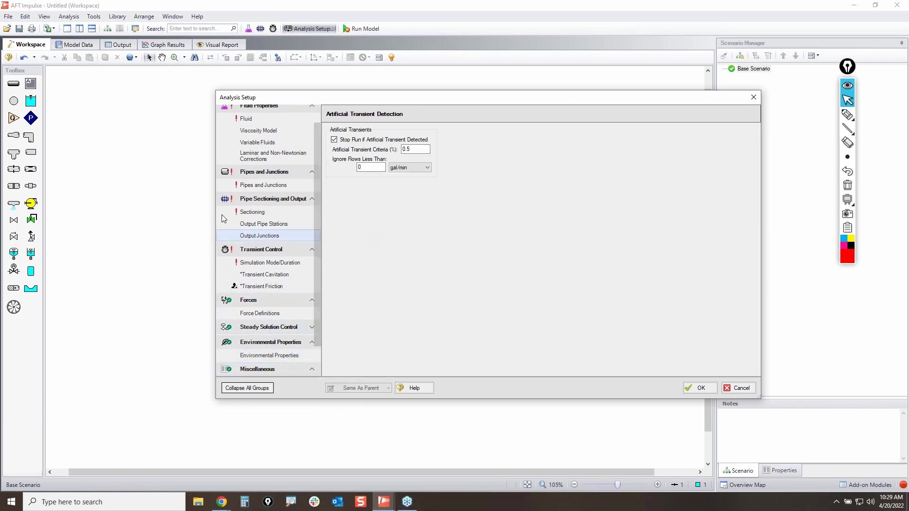
- Review the Fluid Properties pages from Laminar and Non-Newtonian Corrections through Variable Fluids to Viscosity Model
scroll(303, 273, up, 2)
click(267, 178)
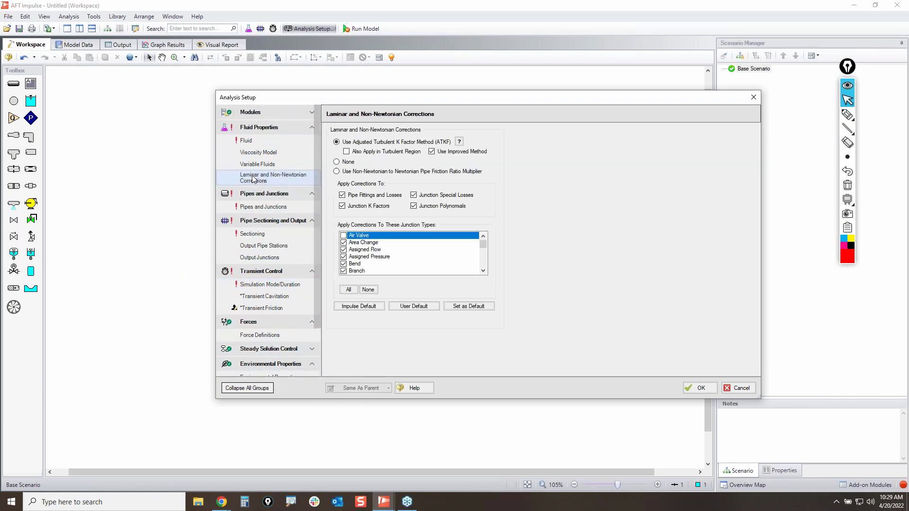
click(251, 165)
click(258, 152)
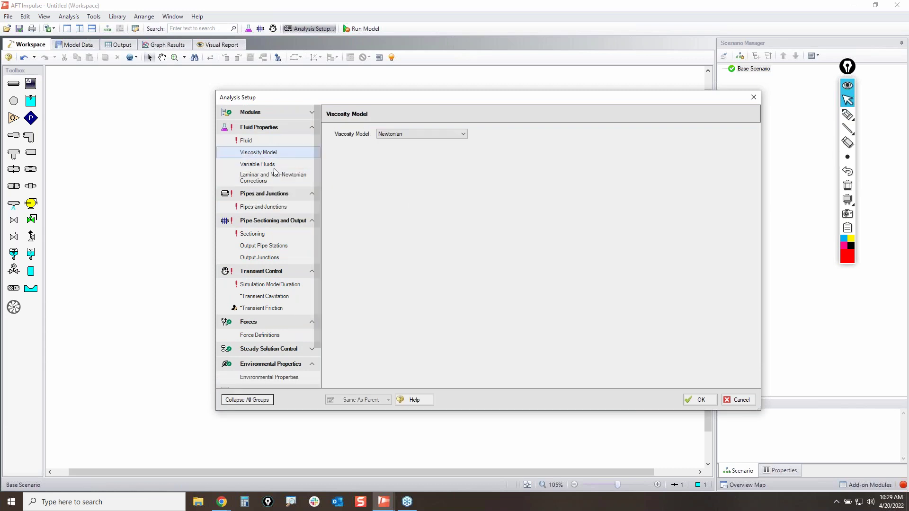
- Circle the Viscosity Model entry under Fluid Properties in red
click(847, 256)
click(847, 114)
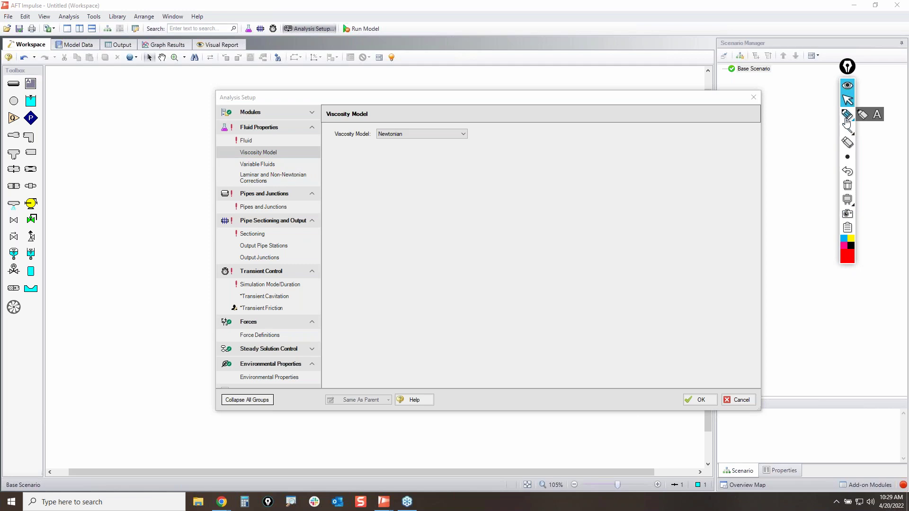
mouse_move(214, 146)
mouse_down()
mouse_move(326, 157)
mouse_move(222, 162)
mouse_move(213, 148)
mouse_up()
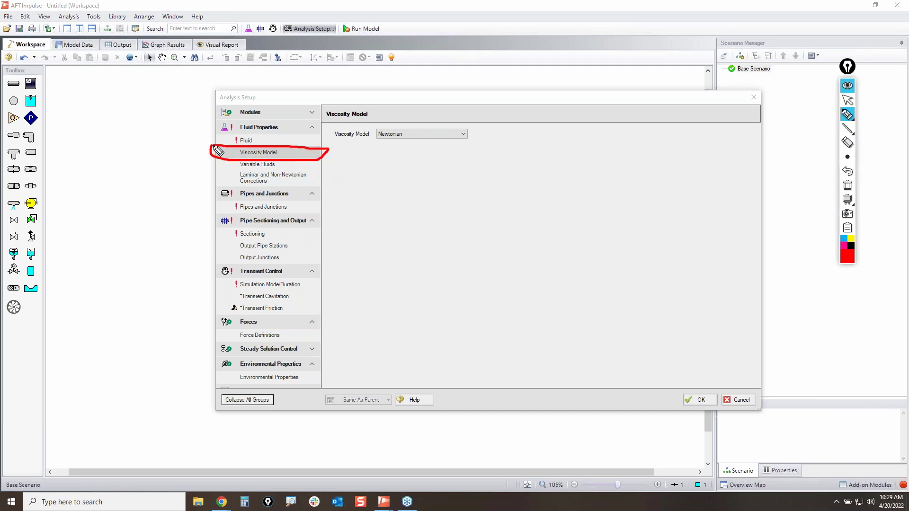
click(848, 100)
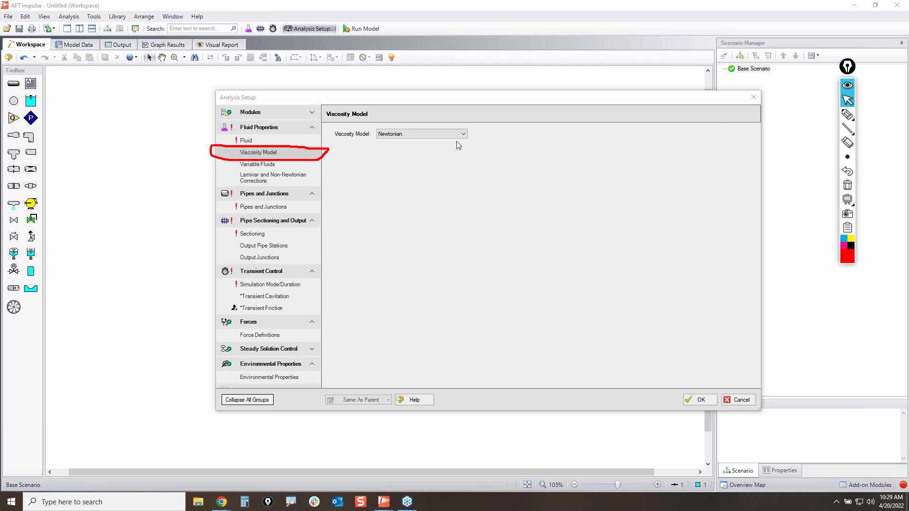
- Set the viscosity model to Herschel-Bulkley, mark the Viscosity Model setting in red, and clear all drawings
click(441, 135)
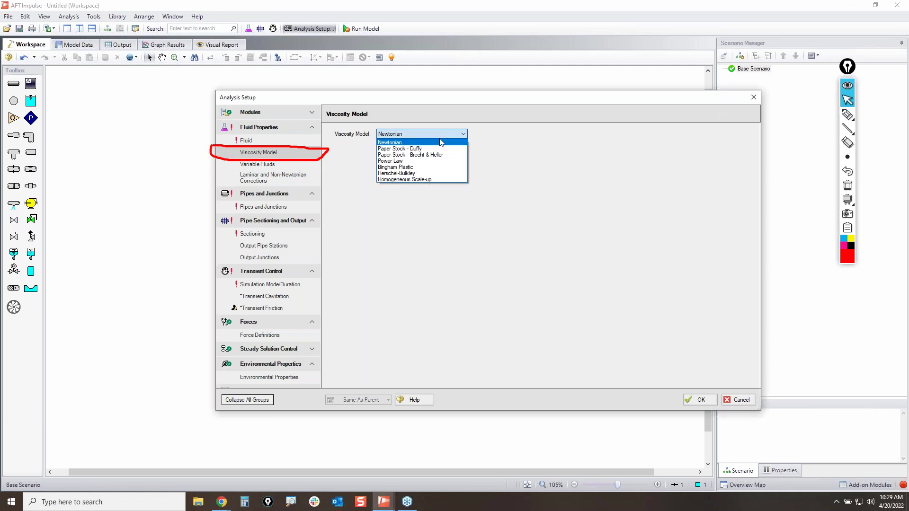
click(411, 174)
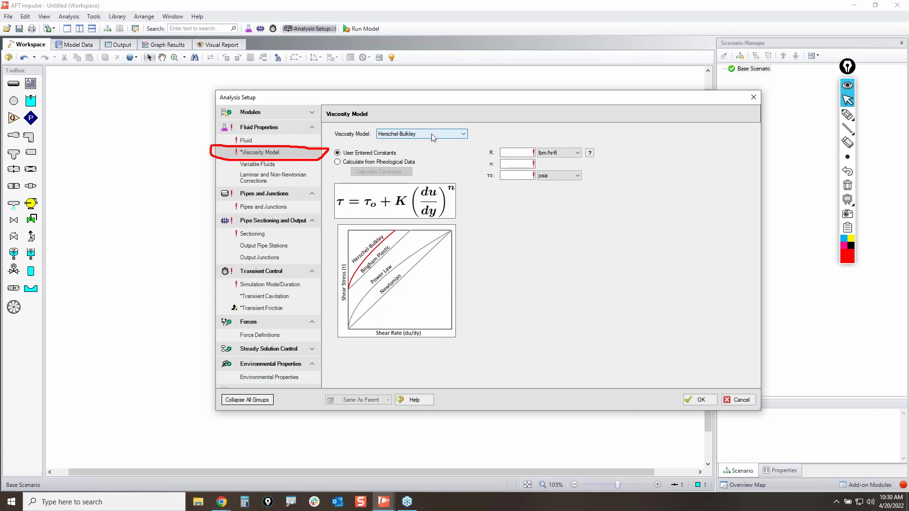
click(845, 116)
mouse_move(308, 119)
mouse_down()
mouse_move(327, 132)
mouse_move(334, 117)
mouse_up()
click(846, 187)
click(848, 100)
- Set the viscosity model to Power Law, mark the Newtonian curve and both ends of the curves in red, and clear the drawings
click(422, 134)
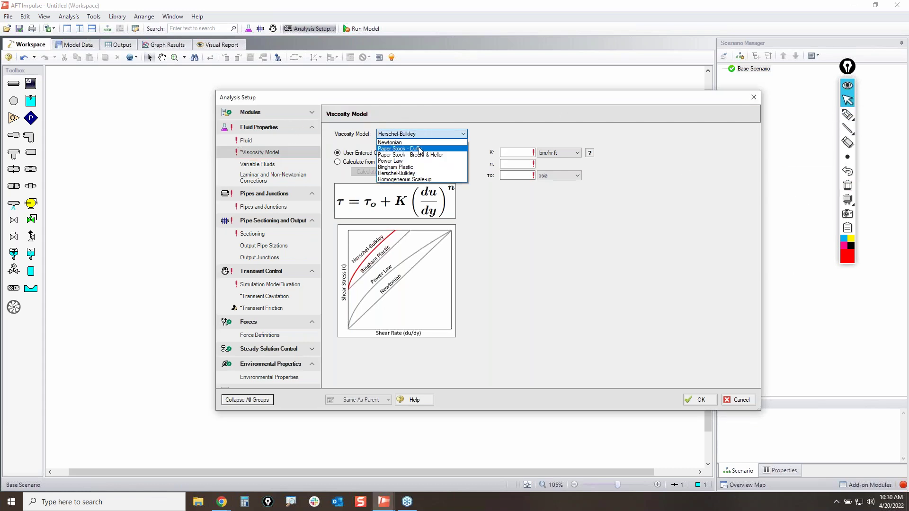
click(400, 161)
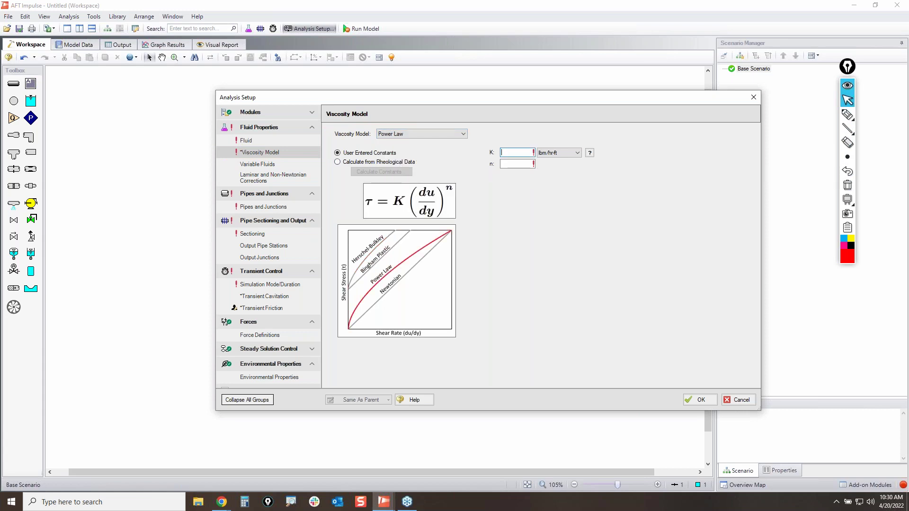
click(847, 114)
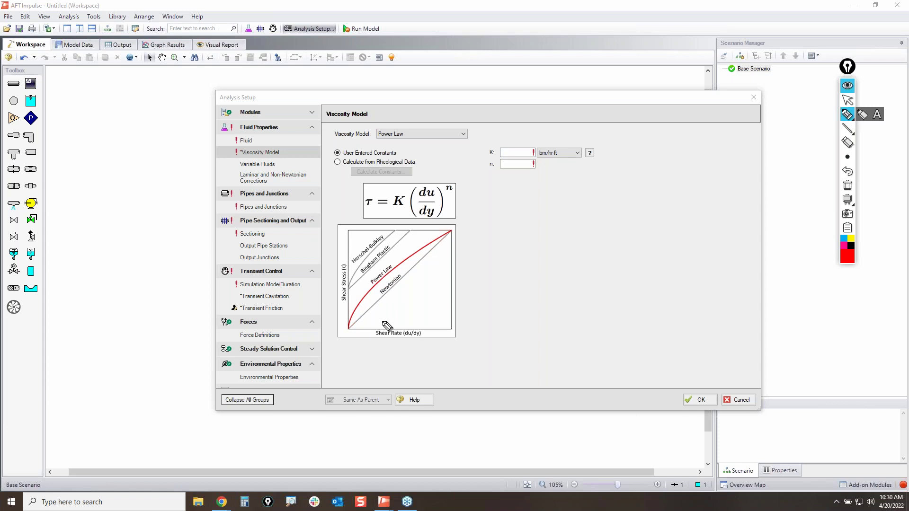
mouse_move(426, 313)
mouse_down()
mouse_move(384, 293)
mouse_move(394, 299)
mouse_up()
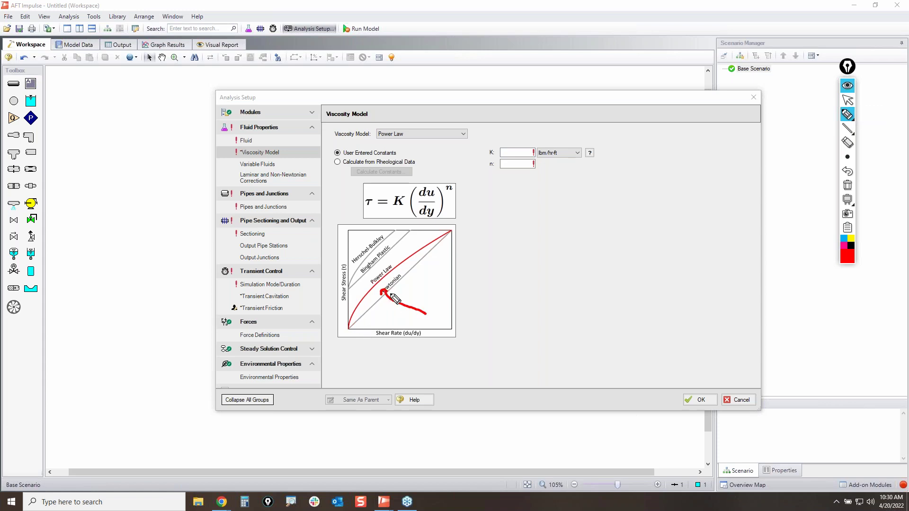
mouse_move(444, 228)
mouse_down()
mouse_move(425, 250)
mouse_move(418, 247)
mouse_move(429, 240)
mouse_up()
drag(349, 327, 352, 330)
click(848, 185)
click(848, 102)
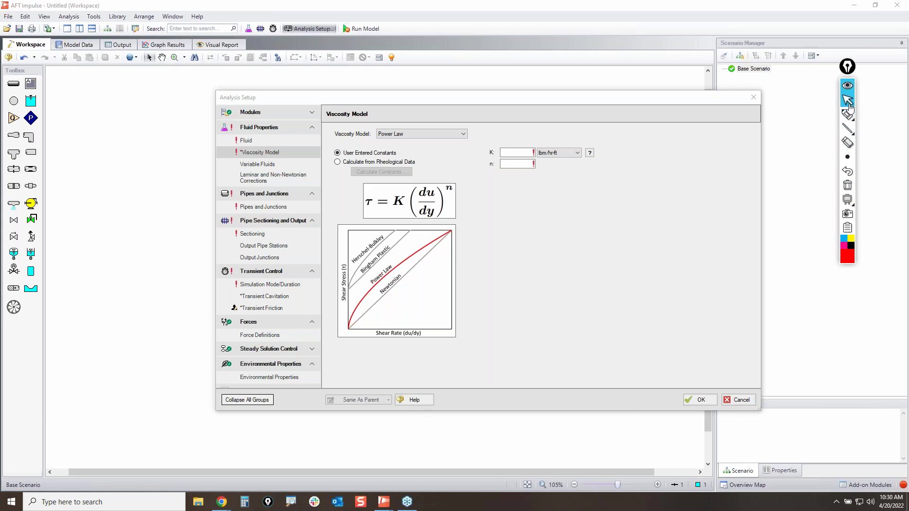
- Try Herschel-Bulkley and Bingham Plastic viscosity models, draw a red arrow to the Bingham Plastic curve's start on the shear stress axis, and clear it
click(400, 134)
click(400, 173)
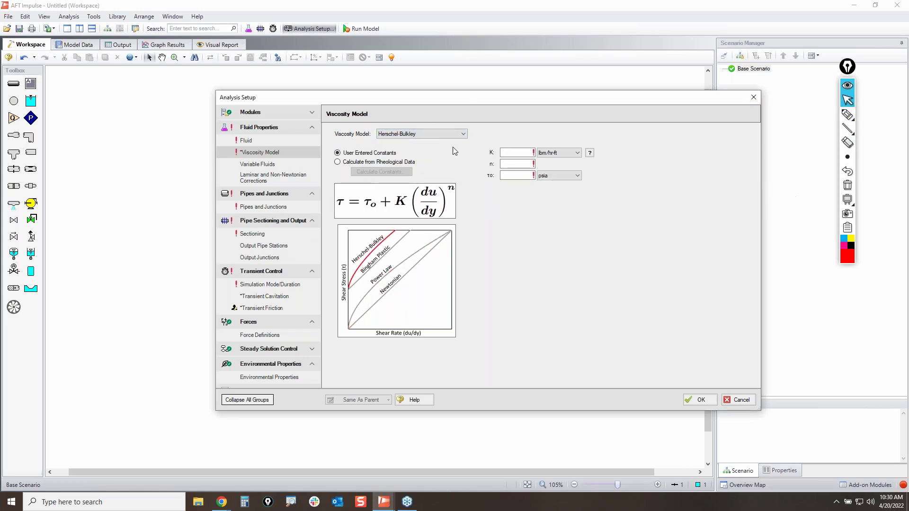
click(461, 134)
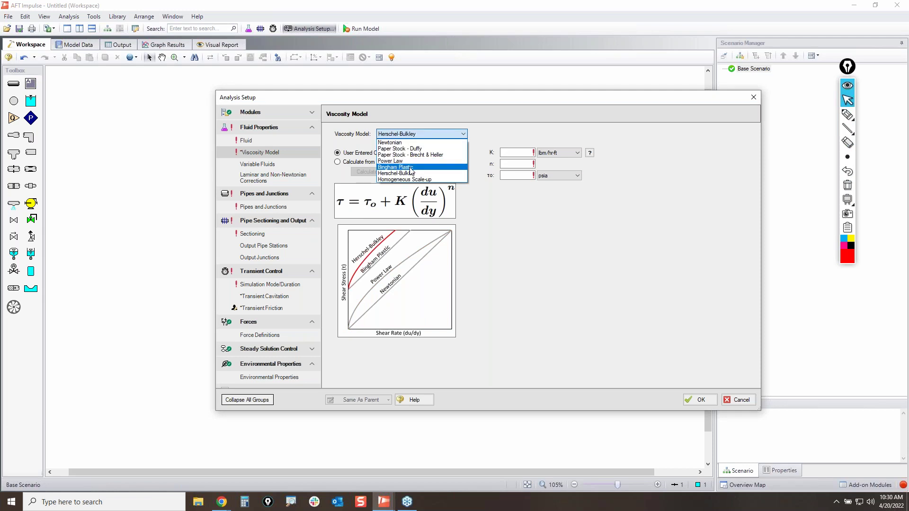
click(414, 165)
click(847, 115)
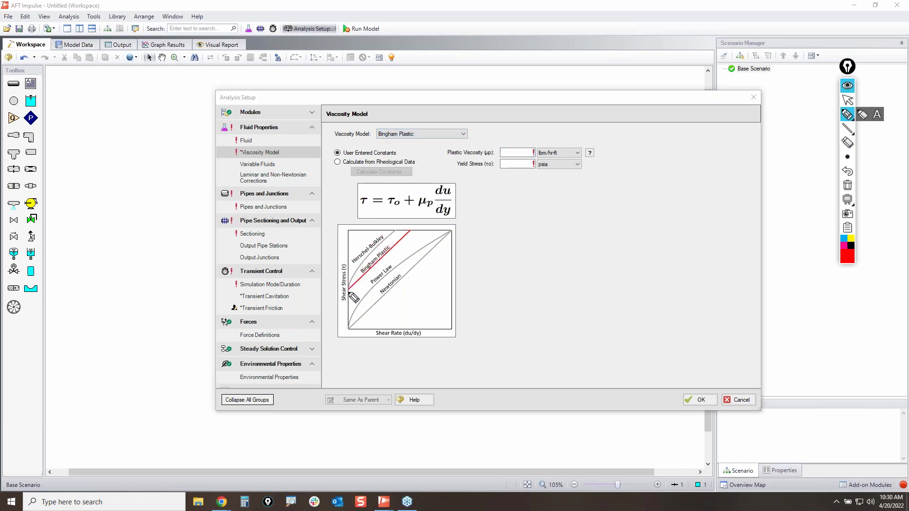
mouse_move(344, 300)
mouse_down()
mouse_move(344, 285)
mouse_move(349, 291)
mouse_up()
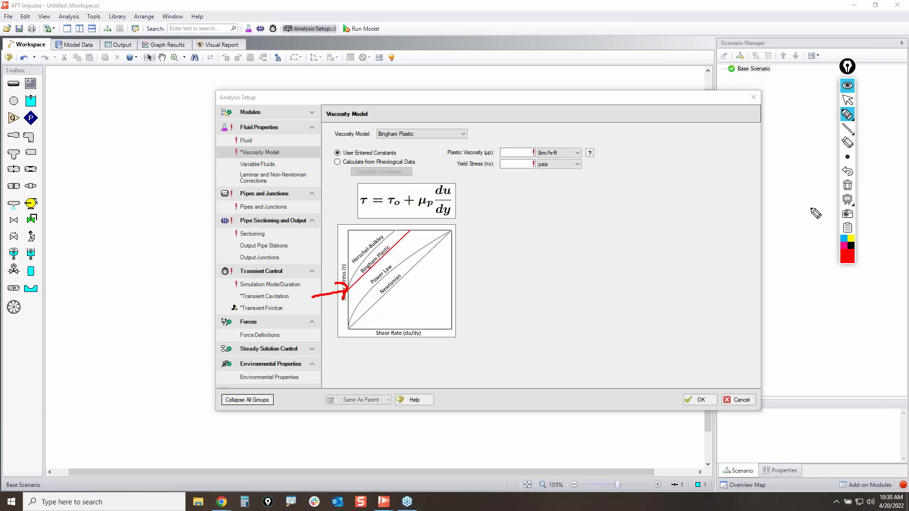
click(851, 189)
click(848, 102)
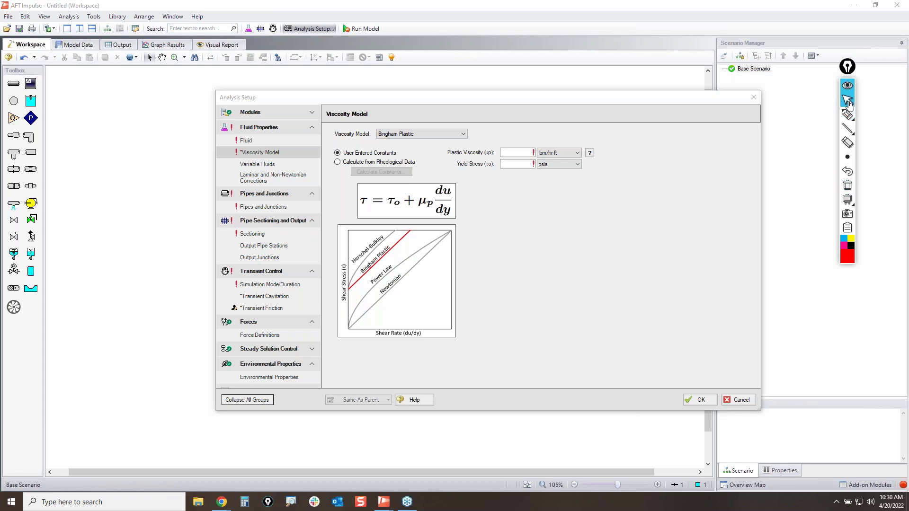
- Set the viscosity model to Herschel-Bulkley with its constants calculated from rheological data
click(423, 134)
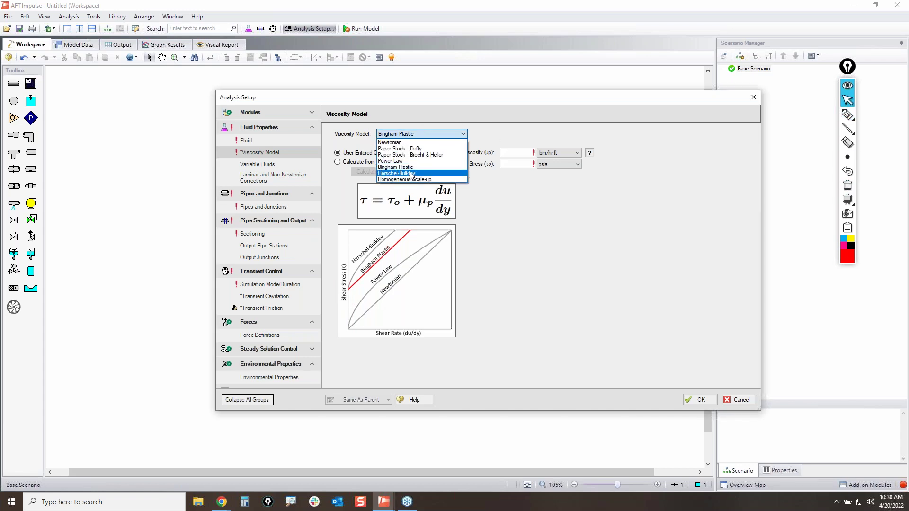
click(411, 173)
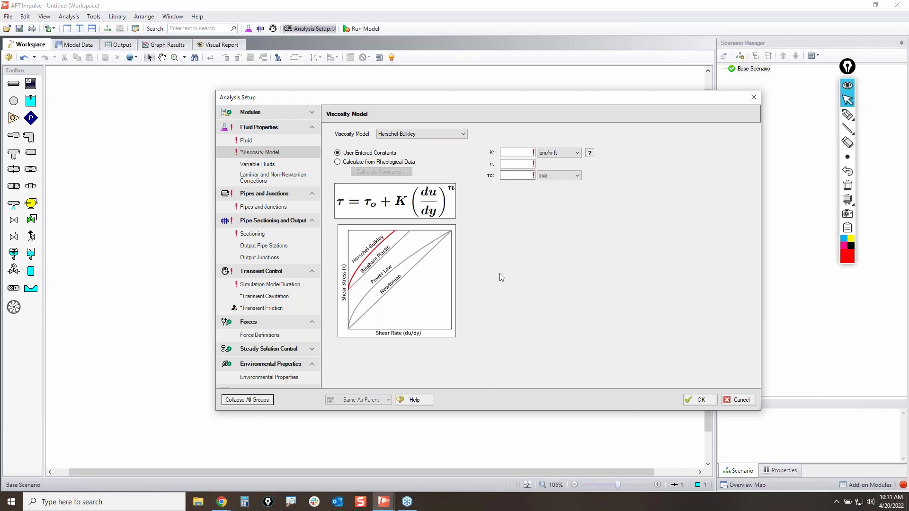
click(356, 162)
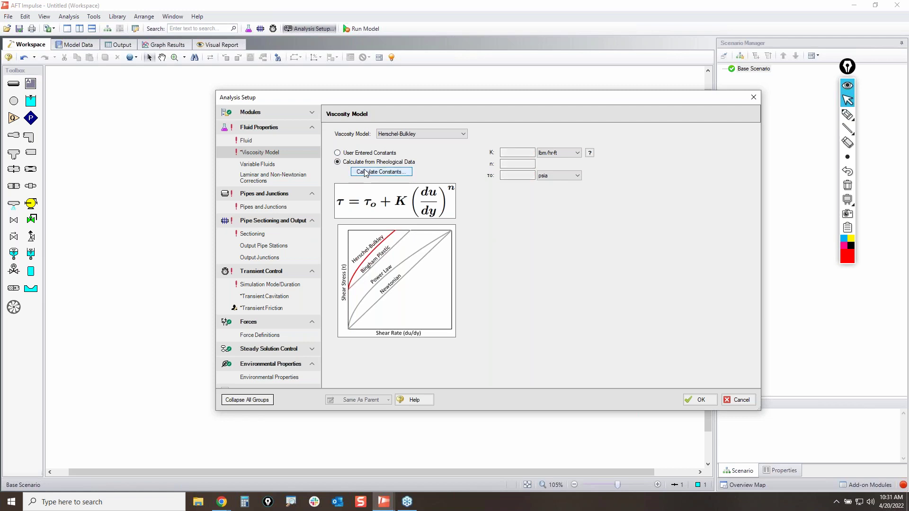
- Open the Herschel-Bulkley constants calculation, circle the Shear Rheometer Data option in red, then clear the drawing and cancel the calculation
click(366, 172)
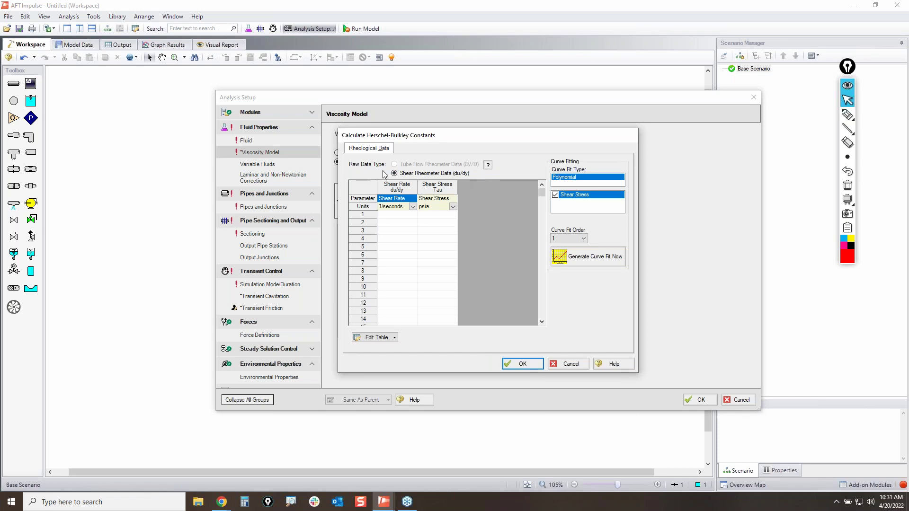
click(848, 114)
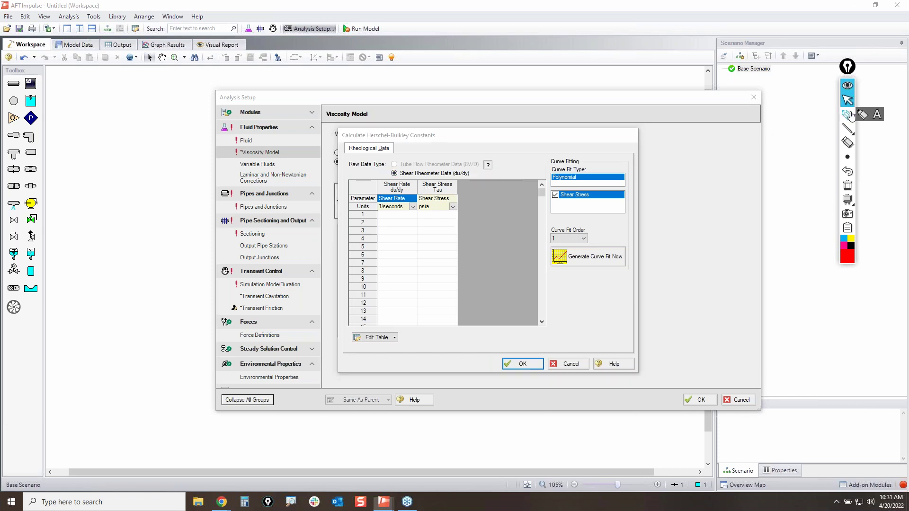
mouse_move(392, 167)
mouse_down()
mouse_move(465, 166)
mouse_move(477, 176)
mouse_move(371, 185)
mouse_move(389, 164)
mouse_up()
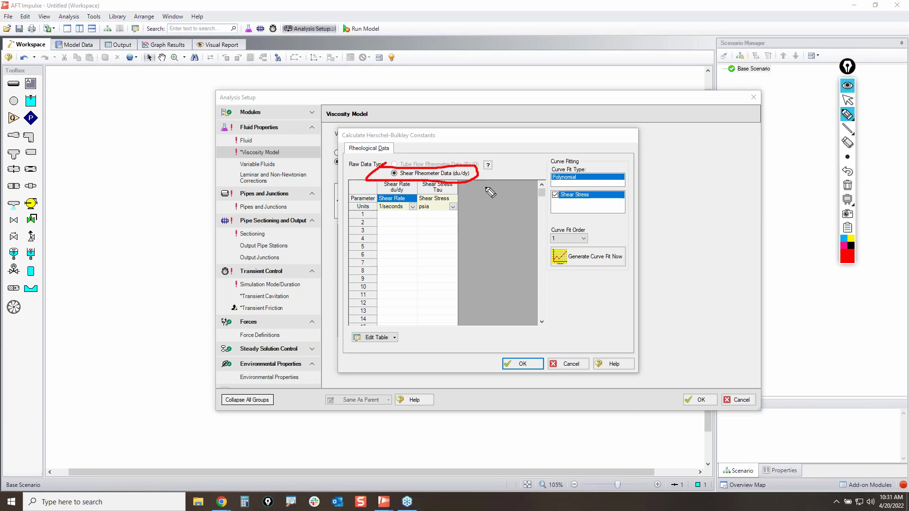
click(847, 185)
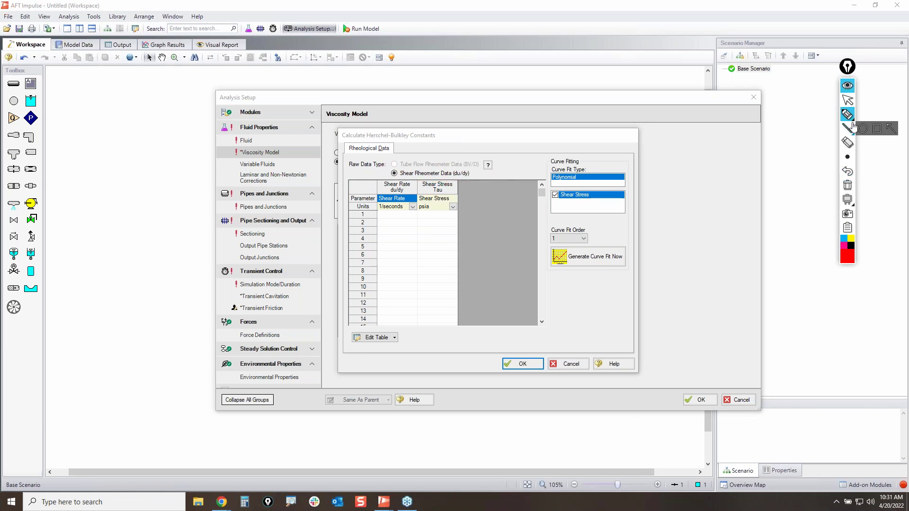
click(847, 100)
click(571, 364)
- Set the viscosity model to Power Law with constants calculated from rheological data, and open the constants calculation
click(426, 134)
click(398, 161)
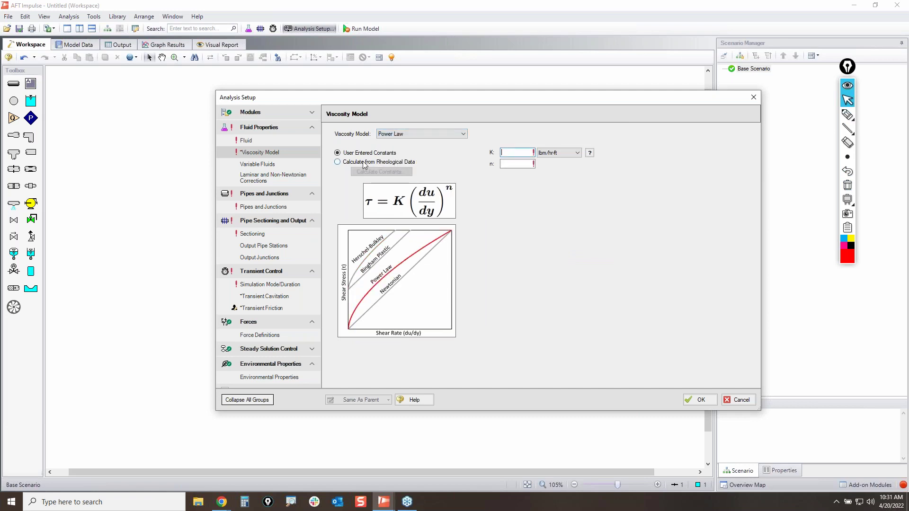
click(363, 171)
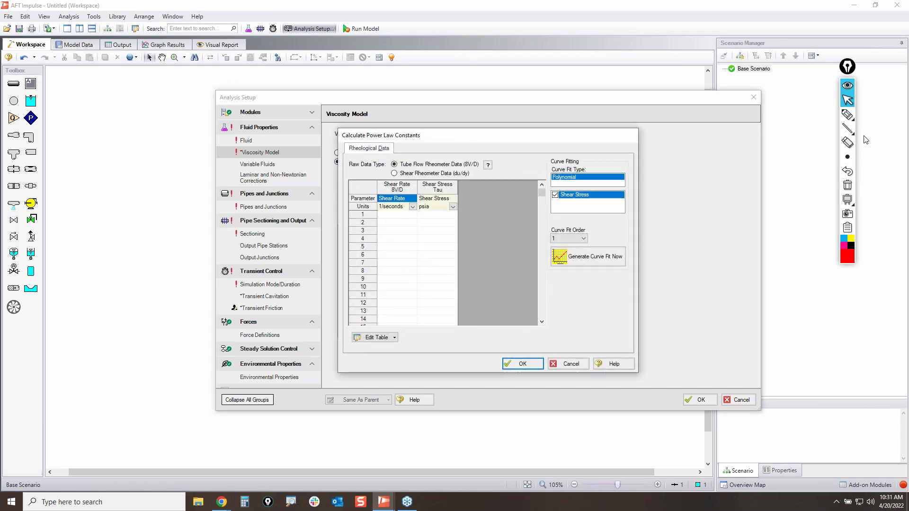
- Draw red lines from the Tube Flow and Shear Rheometer Data options, and clear the drawings
click(847, 114)
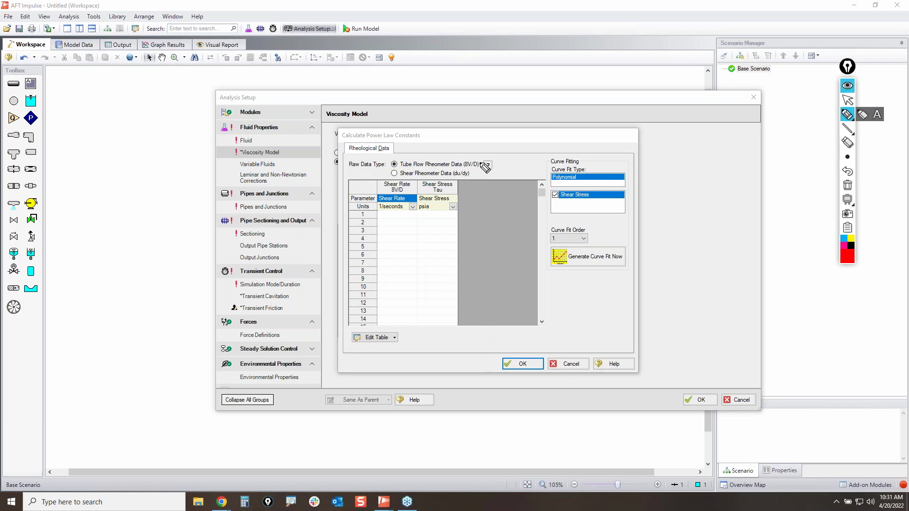
drag(478, 163, 548, 128)
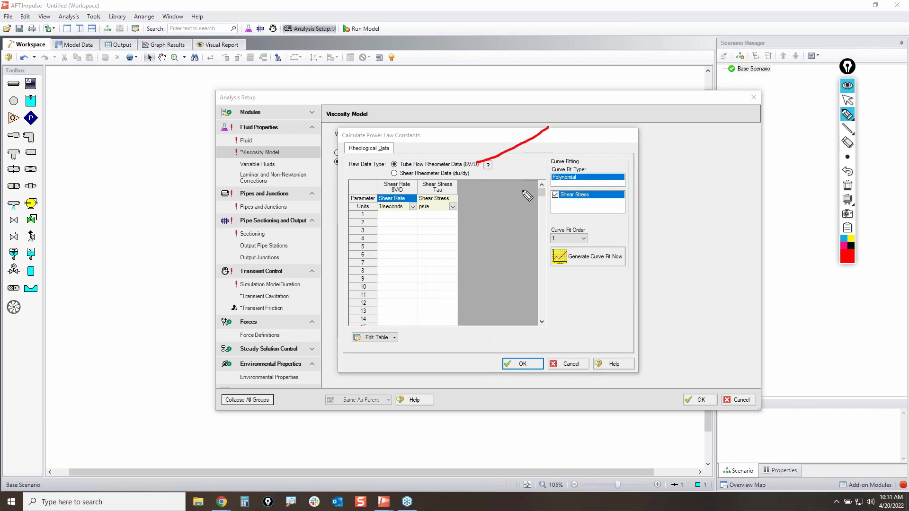
drag(452, 174, 492, 219)
click(847, 186)
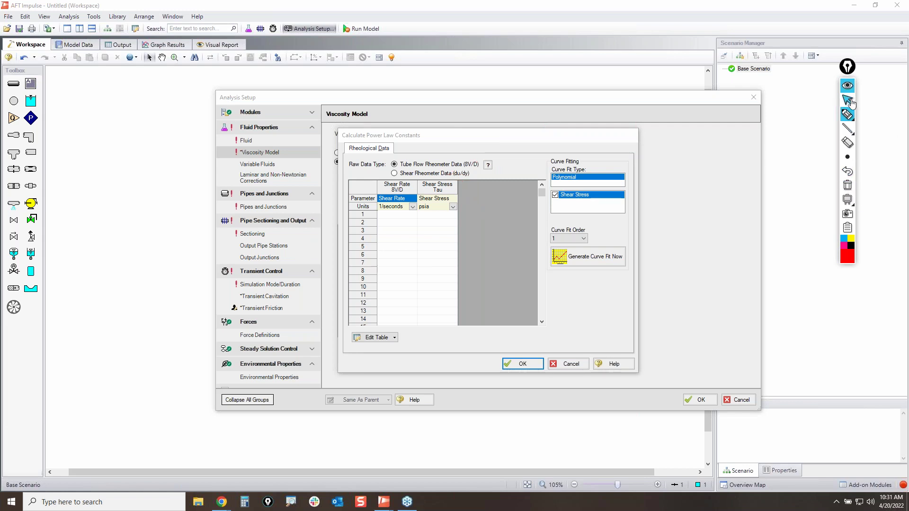
- Circle the Shear Rheometer Data option in red, clear the drawing, and cancel both the constants calculation and the analysis setup
click(848, 114)
mouse_move(389, 168)
mouse_down()
mouse_move(481, 167)
mouse_move(447, 184)
mouse_move(392, 170)
mouse_up()
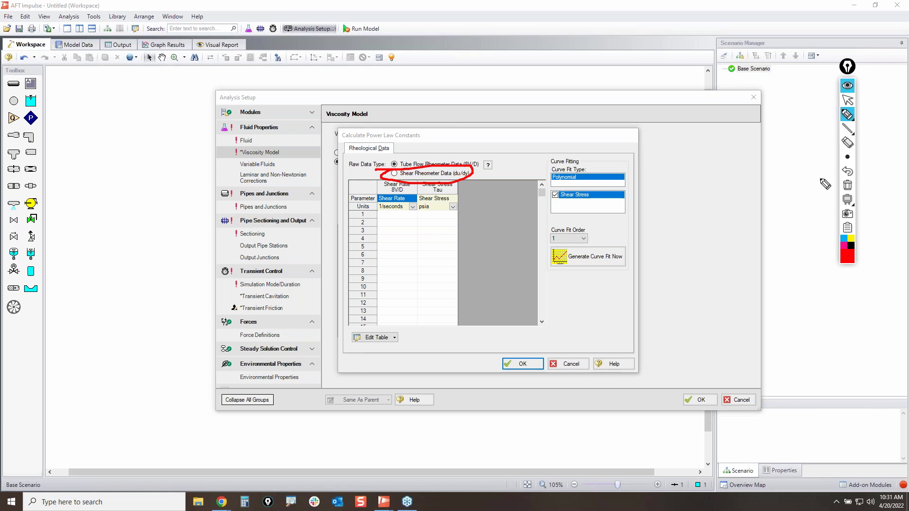
click(843, 187)
click(847, 100)
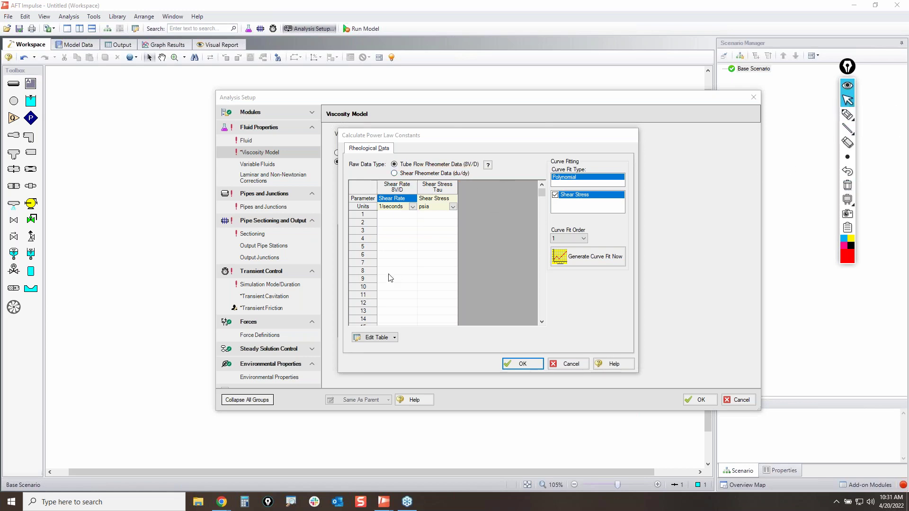
click(571, 363)
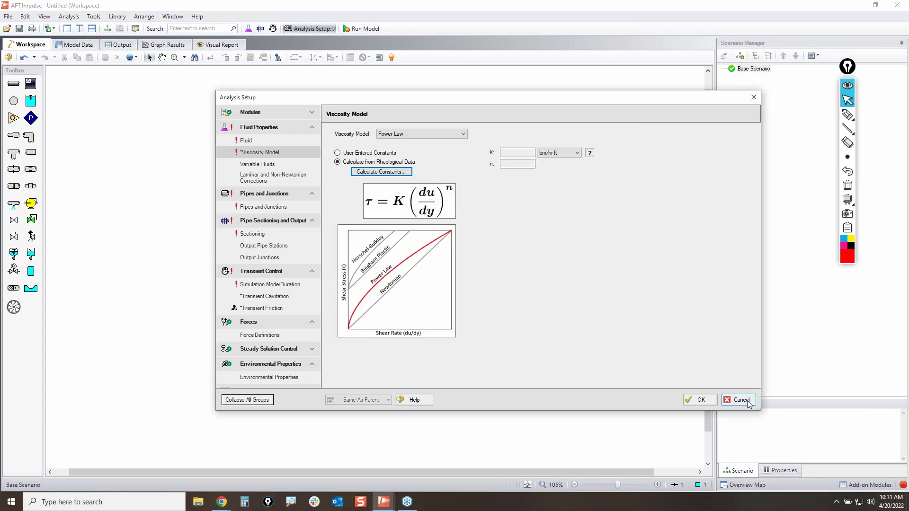
click(742, 401)
- Delete the existing objects from the workspace and place a Valve junction there
drag(427, 234, 291, 132)
key(Delete)
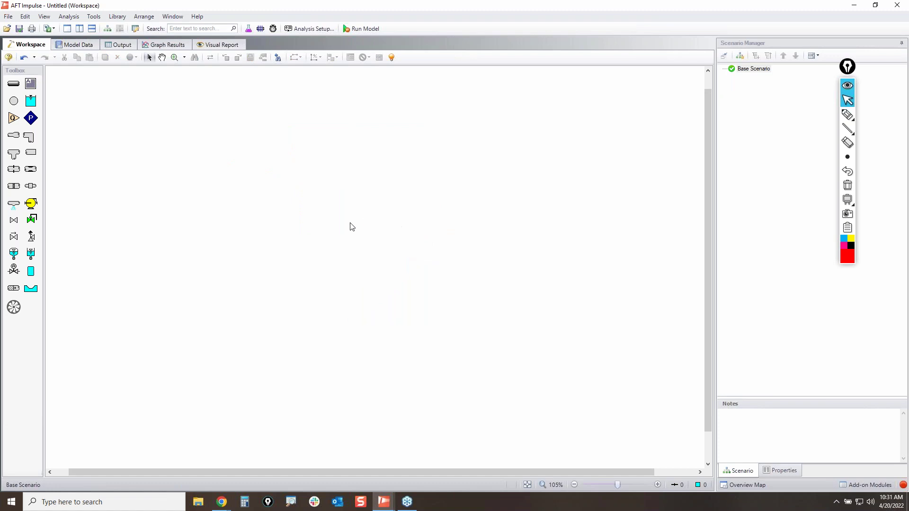
click(14, 221)
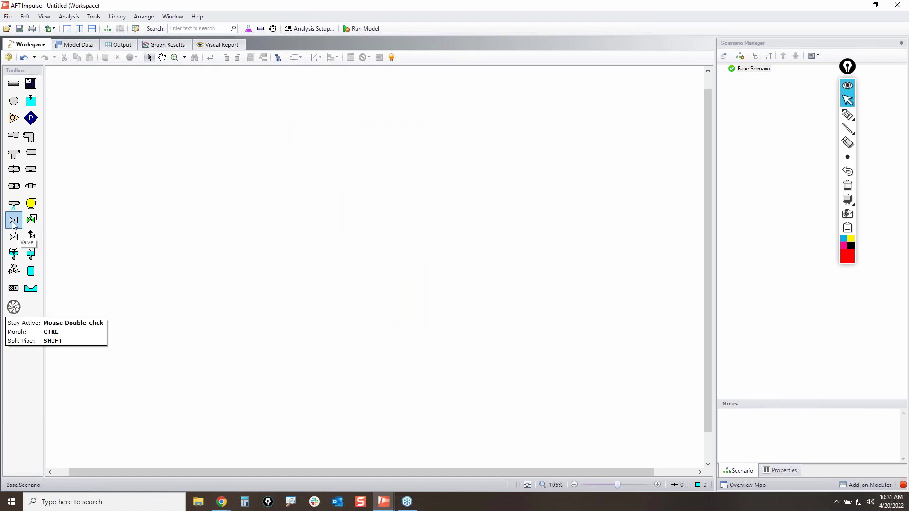
click(348, 208)
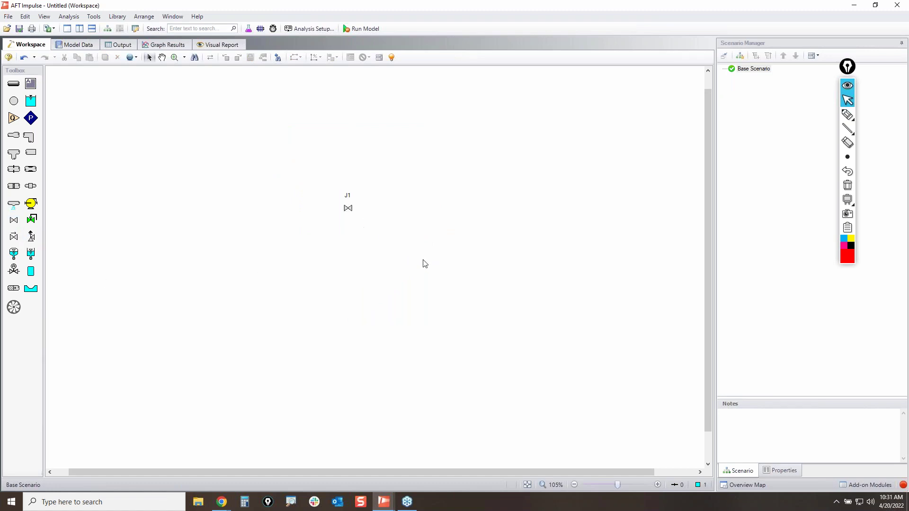
- Open the valve's transient properties, circle the transient data table in red, and clear the drawing
click(349, 208)
double_click(350, 211)
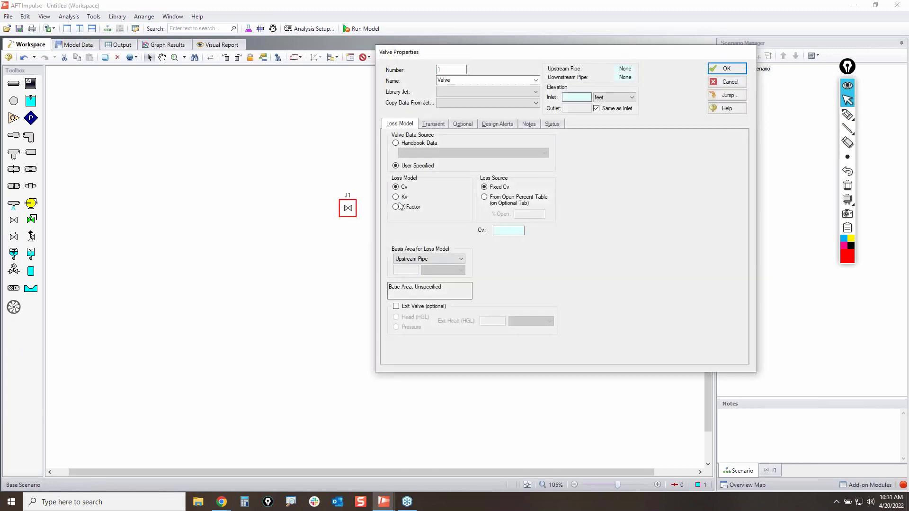
click(433, 123)
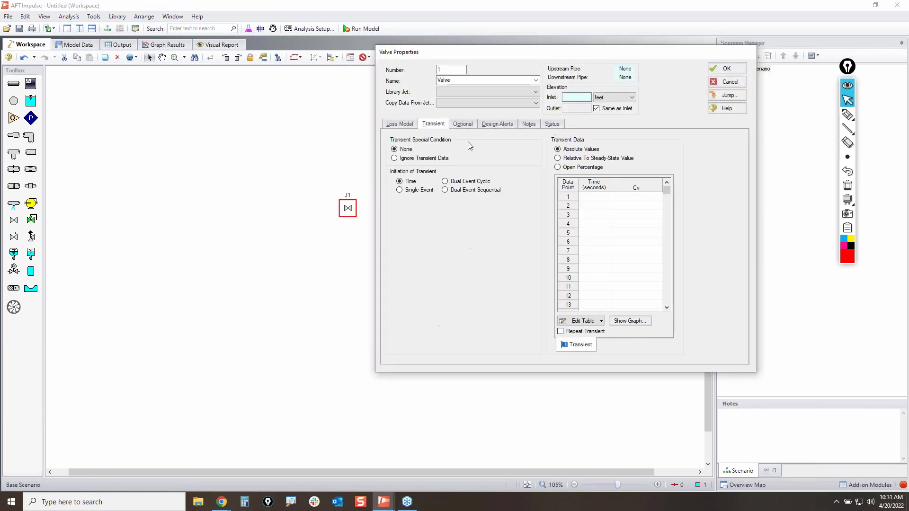
click(847, 114)
mouse_move(568, 181)
mouse_down()
mouse_move(662, 255)
mouse_move(608, 167)
mouse_up()
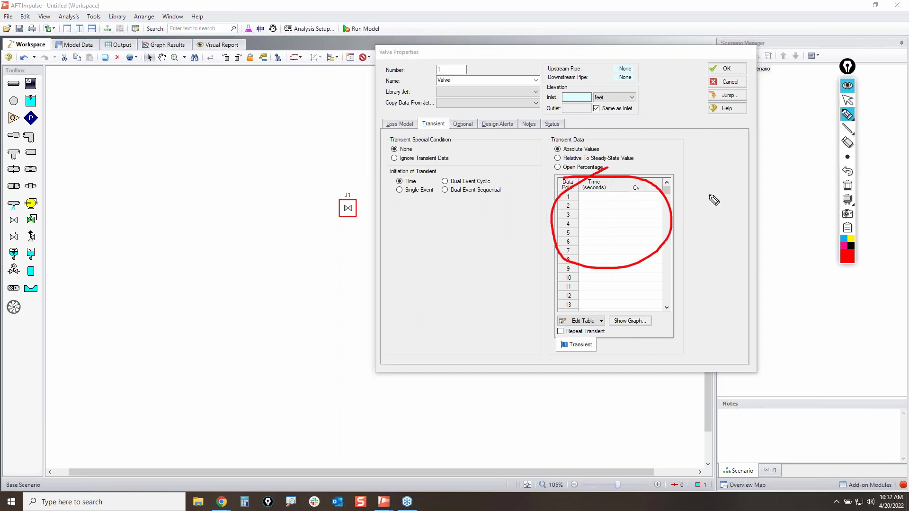
click(847, 189)
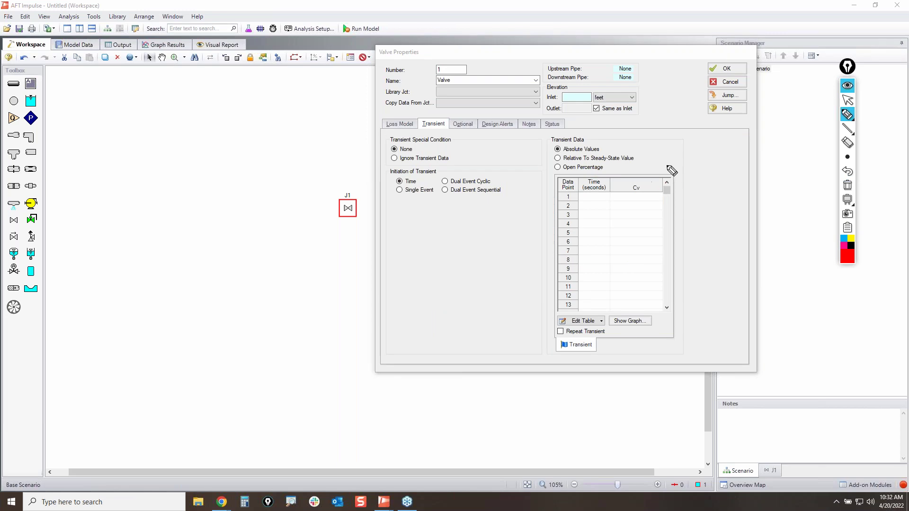
- Circle and select Open Percentage for the valve's transient data, mark the % Open column in red, and clear the drawings
mouse_move(541, 161)
mouse_down()
mouse_move(609, 161)
mouse_move(544, 172)
mouse_move(542, 161)
mouse_up()
click(847, 100)
click(592, 170)
click(848, 114)
drag(638, 194, 620, 329)
drag(651, 194, 626, 334)
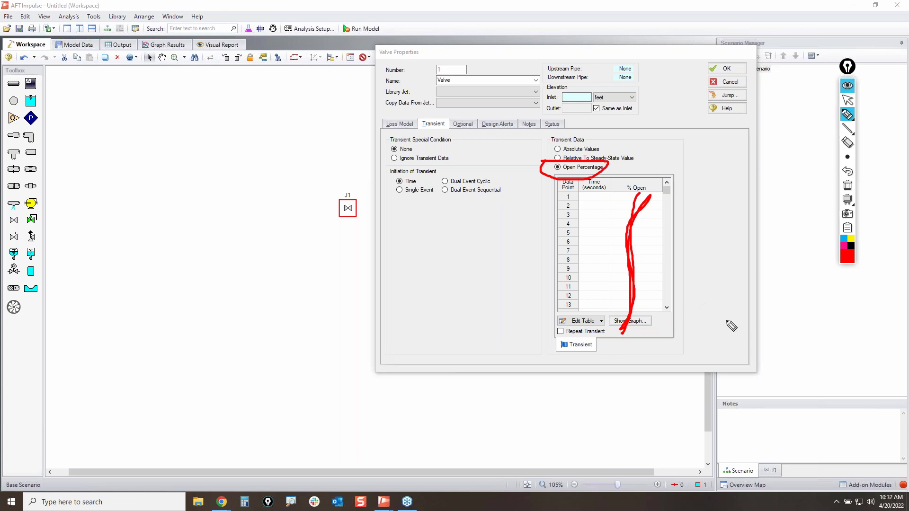
click(847, 186)
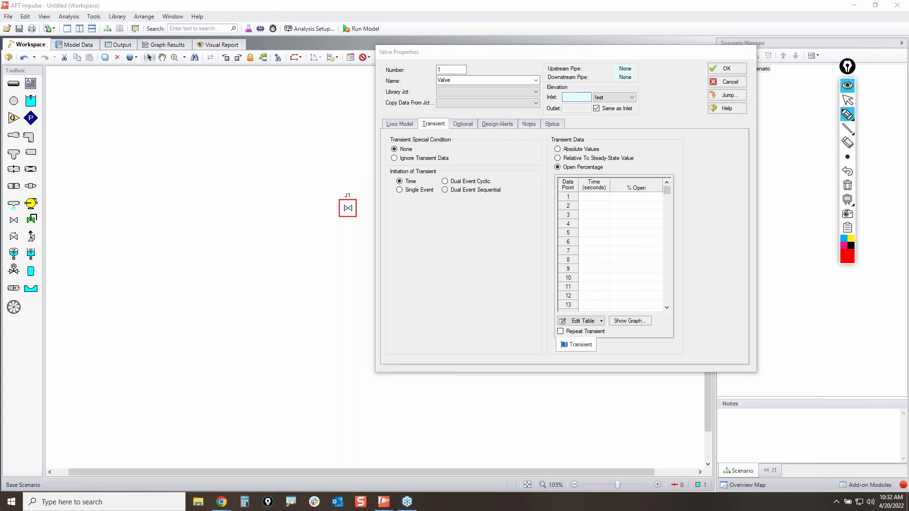
- Circle Open Percentage in red, draw an arrow to the Optional heading, and open the valve's optional settings
click(848, 114)
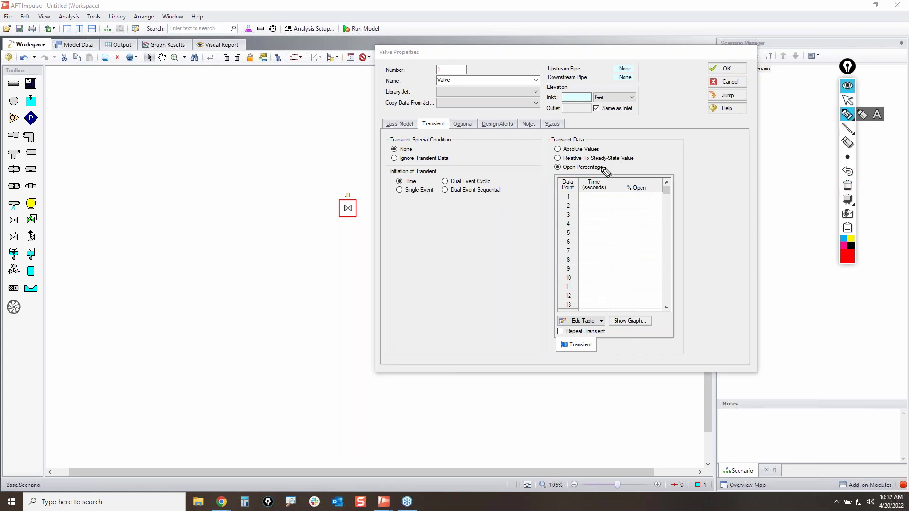
mouse_move(548, 168)
mouse_down()
mouse_move(601, 166)
mouse_move(557, 172)
mouse_up()
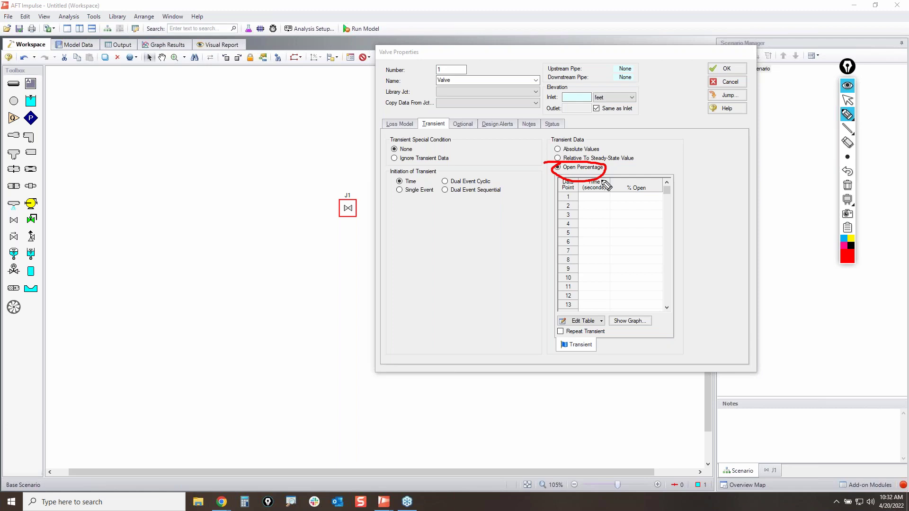
mouse_move(597, 83)
mouse_down()
mouse_move(483, 108)
mouse_move(456, 135)
mouse_up()
click(847, 101)
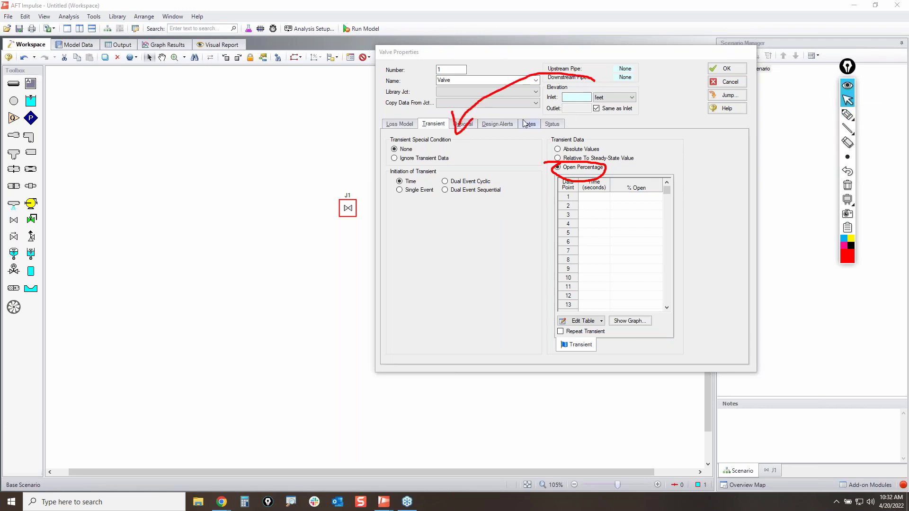
click(463, 124)
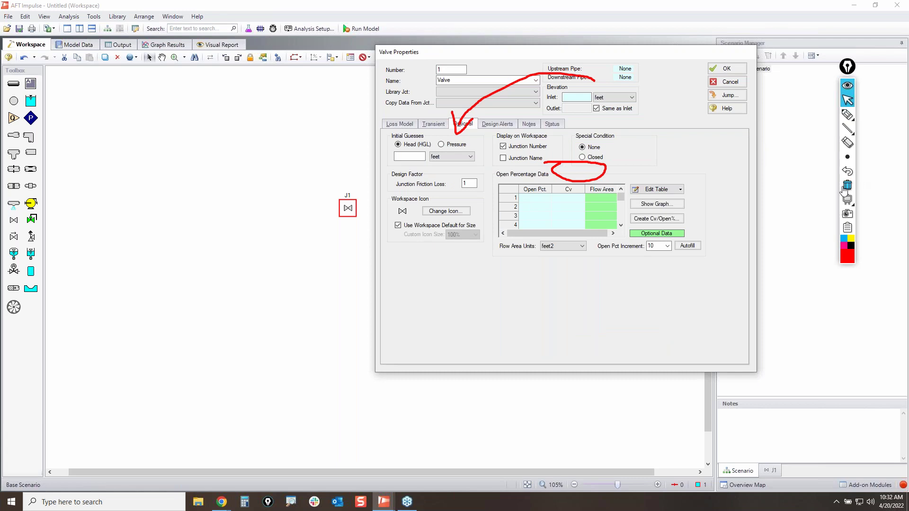
- Outline the Open Percentage Data table's Open Pct. and Cv columns in red, and clear all drawings
click(847, 114)
mouse_move(501, 195)
mouse_down()
mouse_move(590, 189)
mouse_move(534, 235)
mouse_move(502, 189)
mouse_move(586, 166)
mouse_move(589, 255)
mouse_move(502, 192)
mouse_move(508, 162)
mouse_up()
click(847, 186)
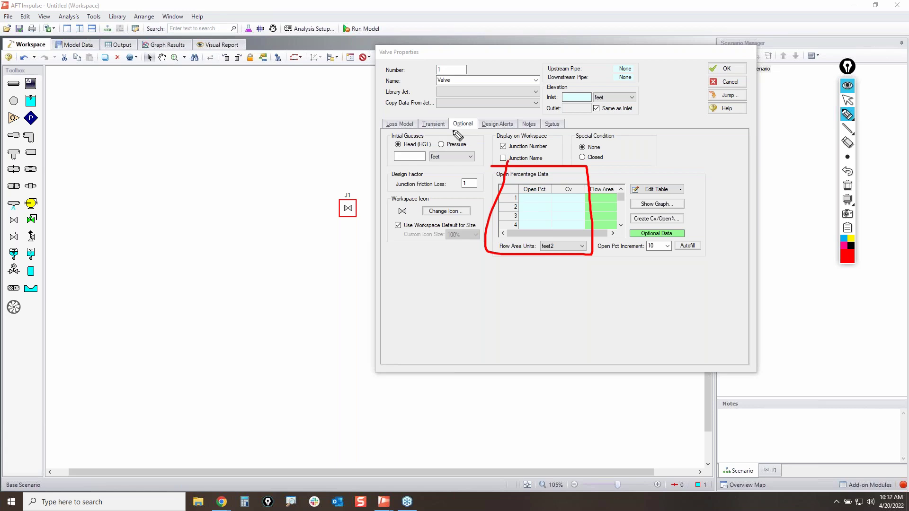
click(848, 185)
click(847, 99)
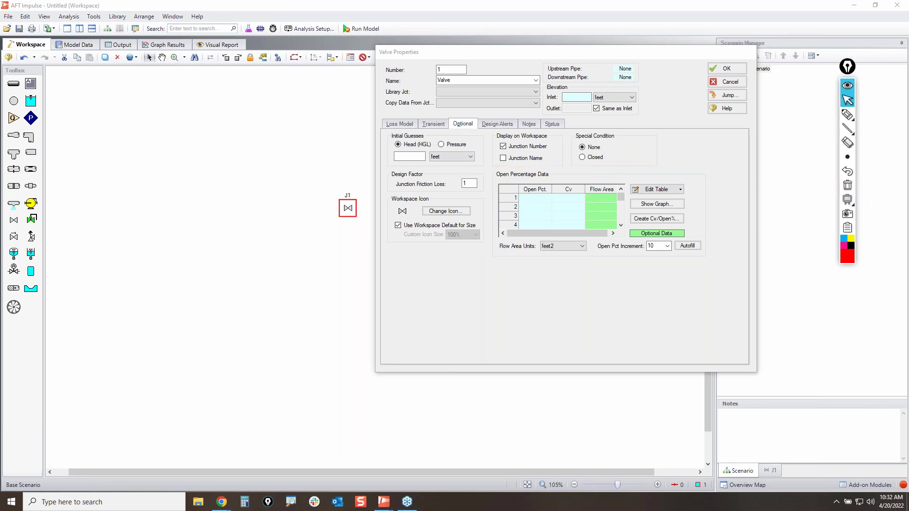
- Cancel the valve's property changes and delete the valve from the workspace
click(738, 83)
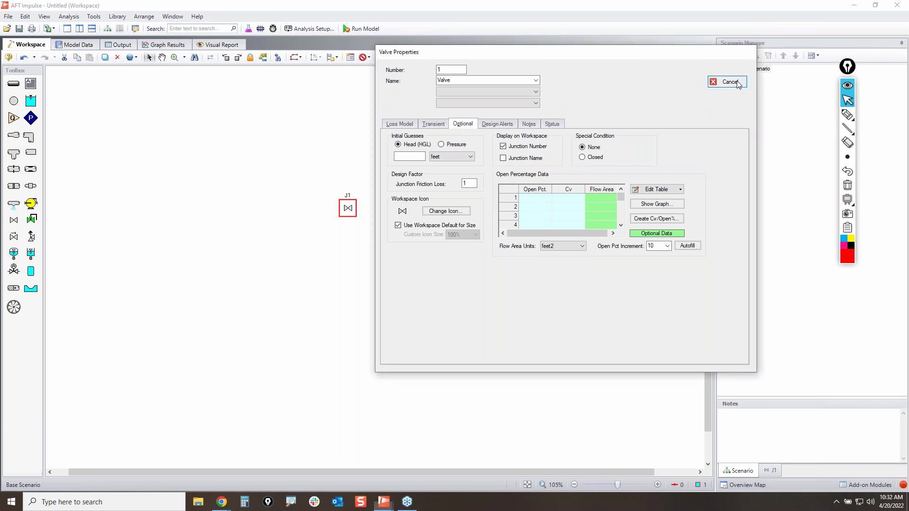
click(555, 186)
drag(308, 185, 391, 236)
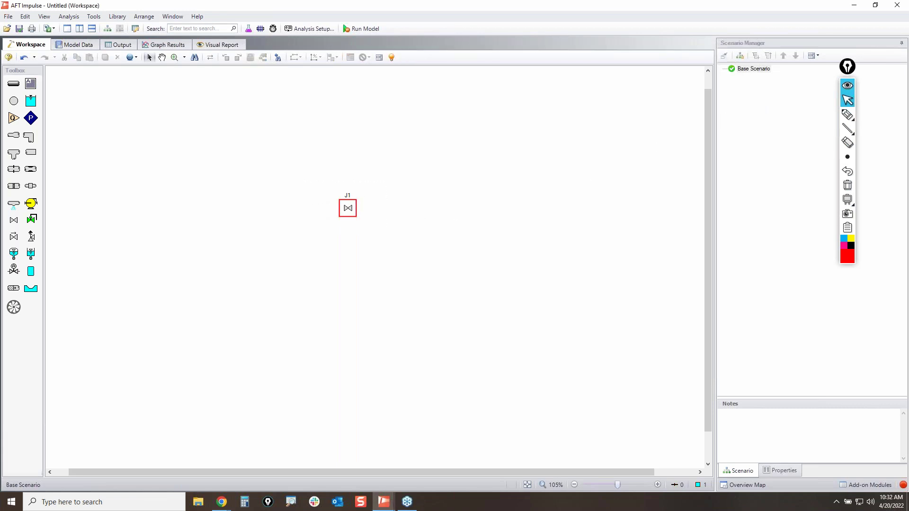
key(Delete)
- Open the Library Manager, circle Analysis Setup and the manager's list of sections in red, and clear the drawings
click(119, 17)
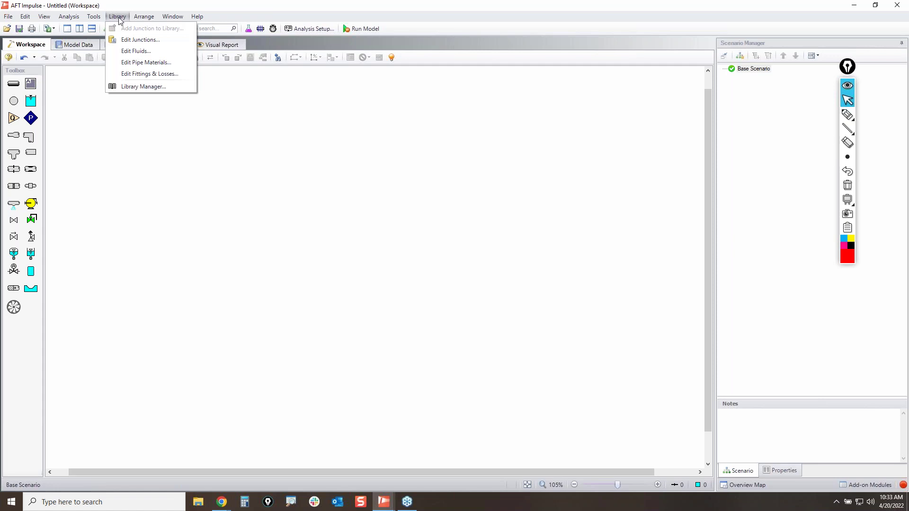
click(146, 86)
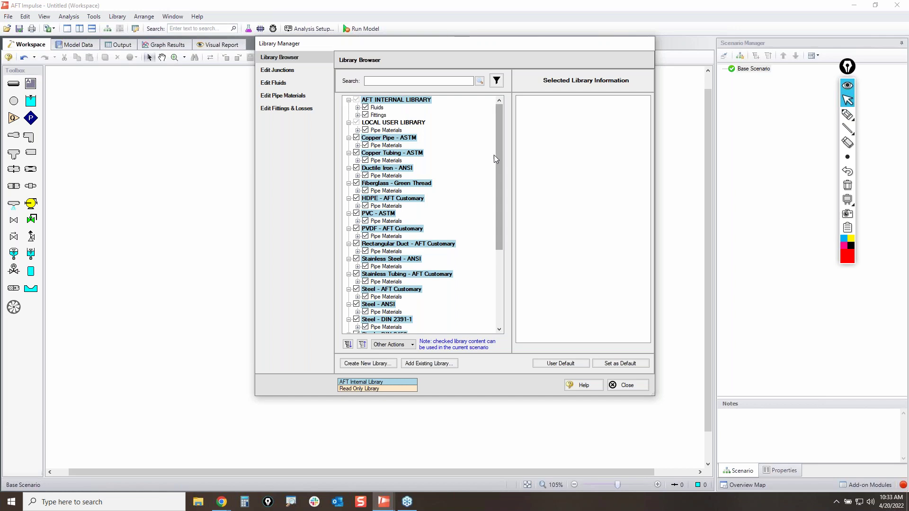
click(848, 115)
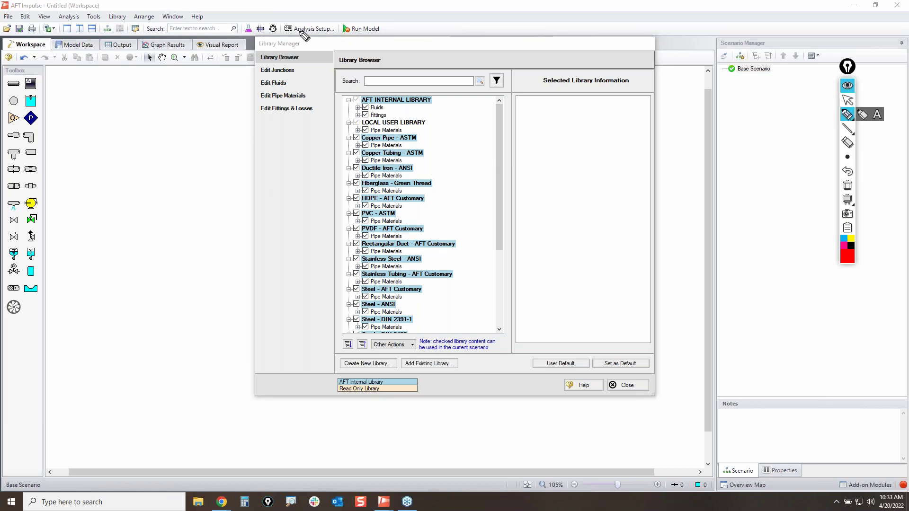
mouse_move(300, 16)
mouse_down()
mouse_move(274, 35)
mouse_move(305, 14)
mouse_up()
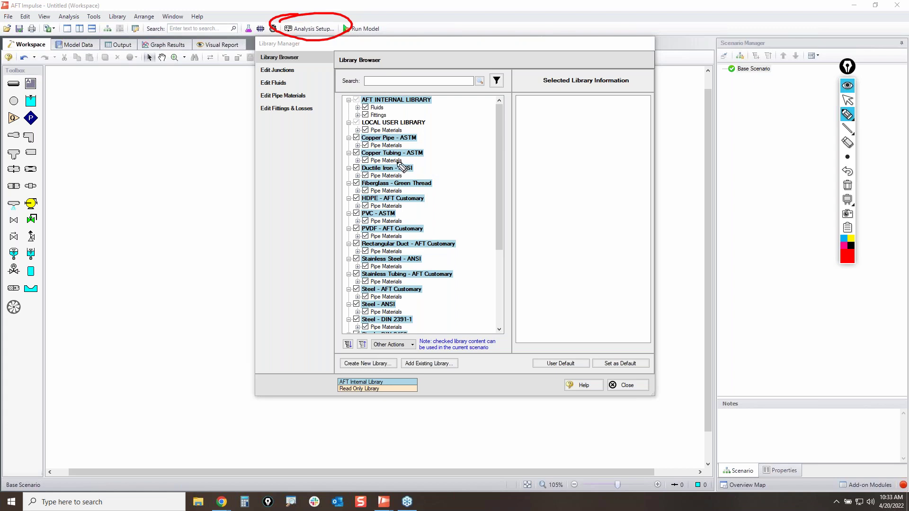
mouse_move(310, 52)
mouse_down()
mouse_move(239, 92)
mouse_move(322, 104)
mouse_move(305, 53)
mouse_up()
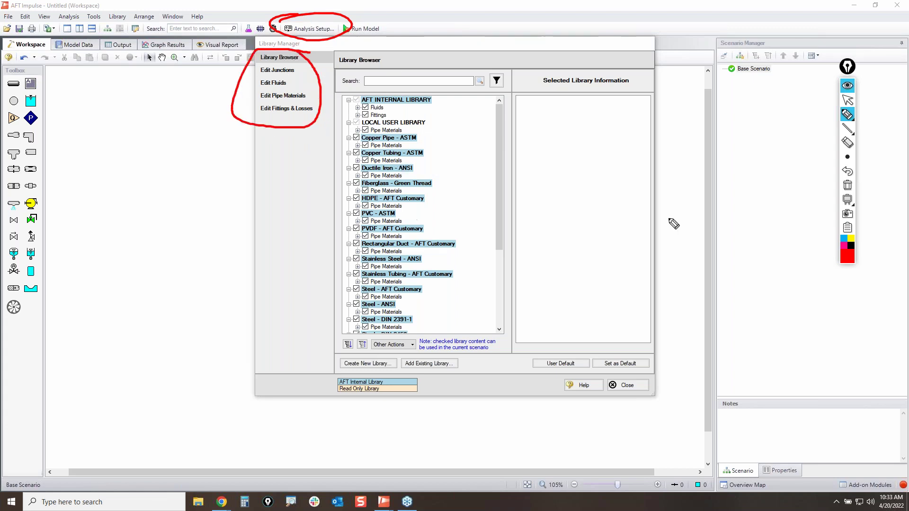
click(847, 189)
click(848, 100)
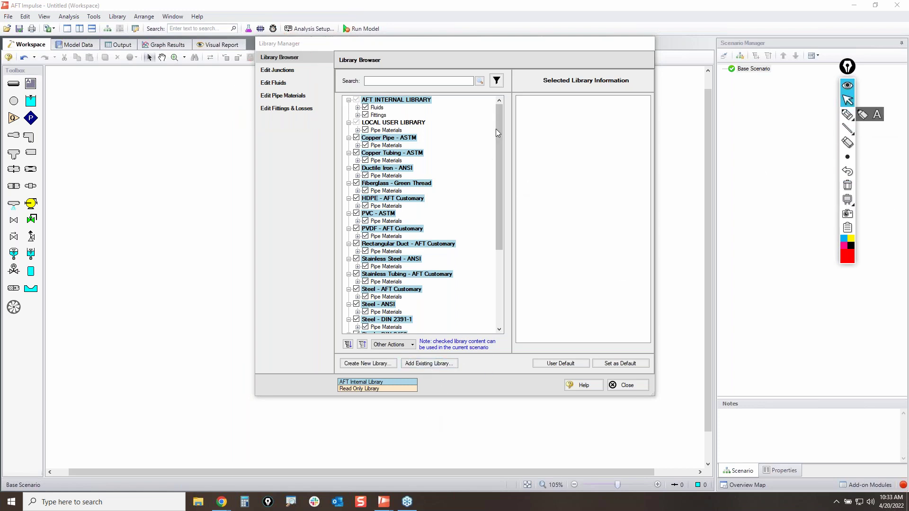
- Look through the library browser list, the pipe materials and the fluids sections, and close the Library Manager
scroll(501, 176, down, 4)
scroll(500, 175, up, 4)
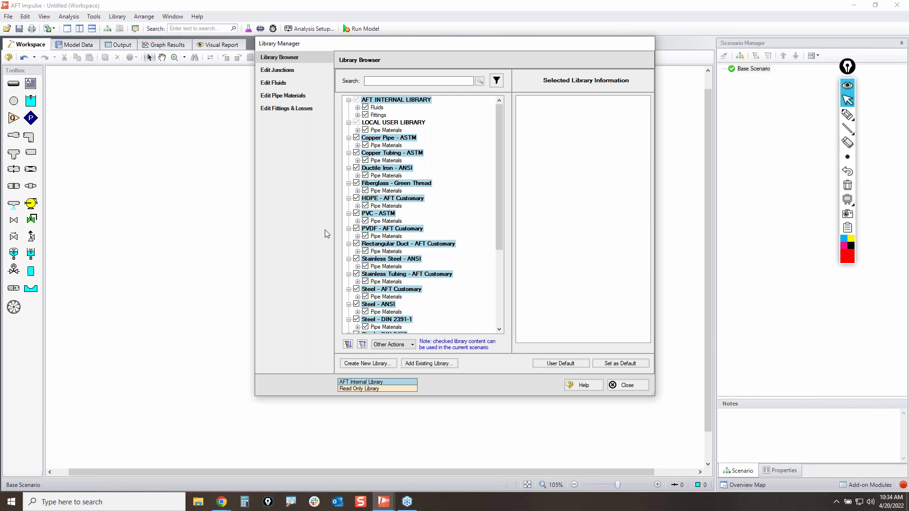
click(281, 98)
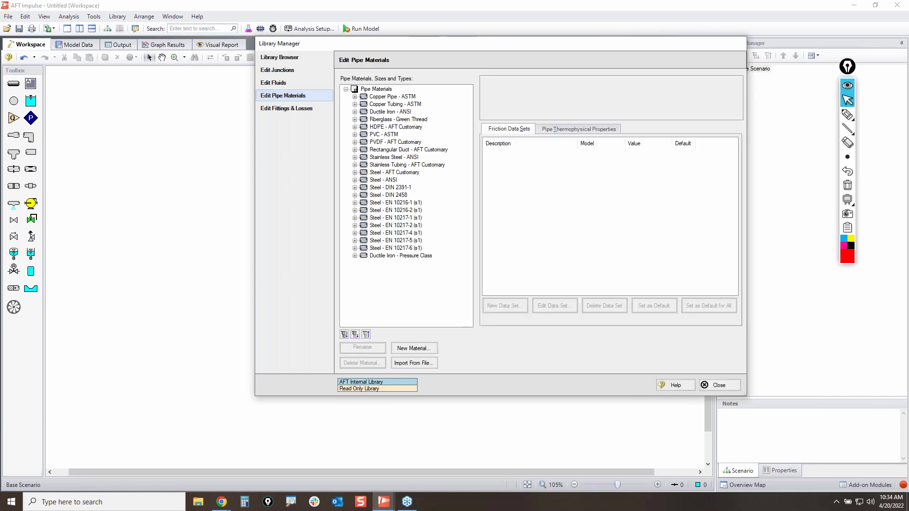
click(279, 85)
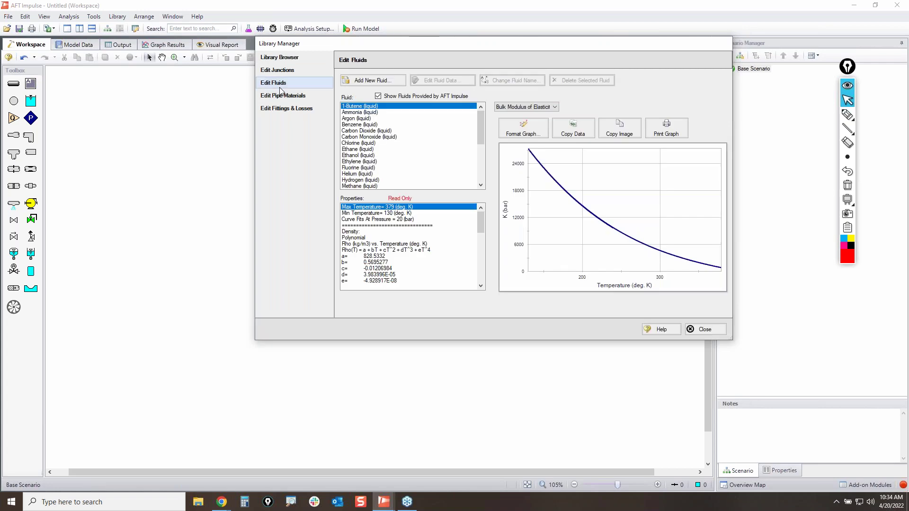
click(720, 330)
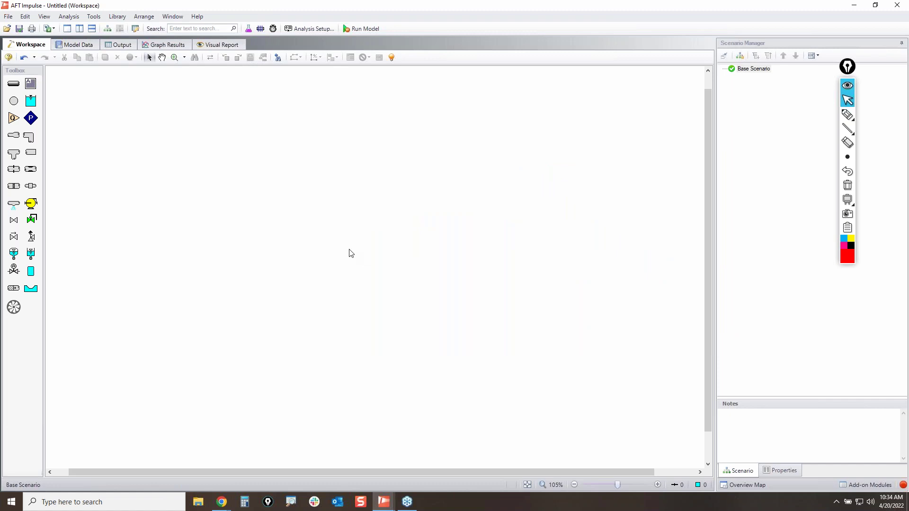
- Switch to the Chrome window showing the variable pipe resistance article and go to the AFT website's home page
mouse_move(847, 114)
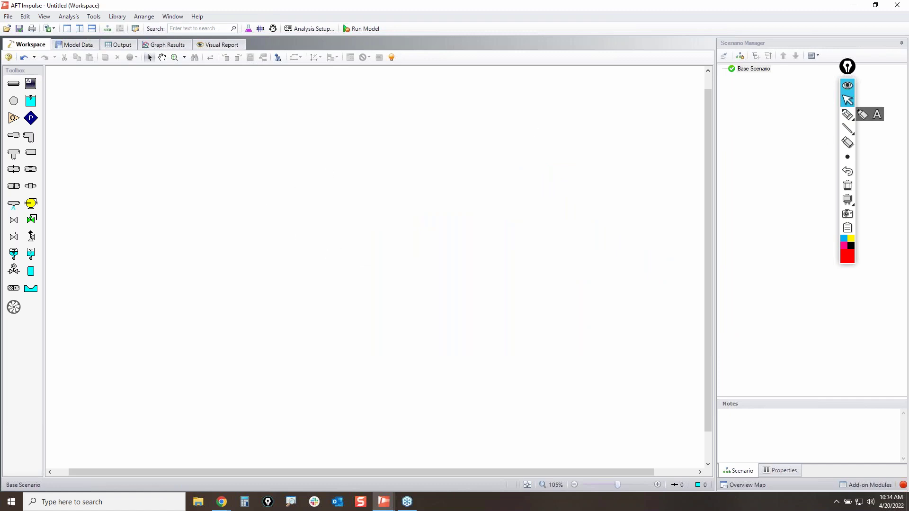
click(222, 502)
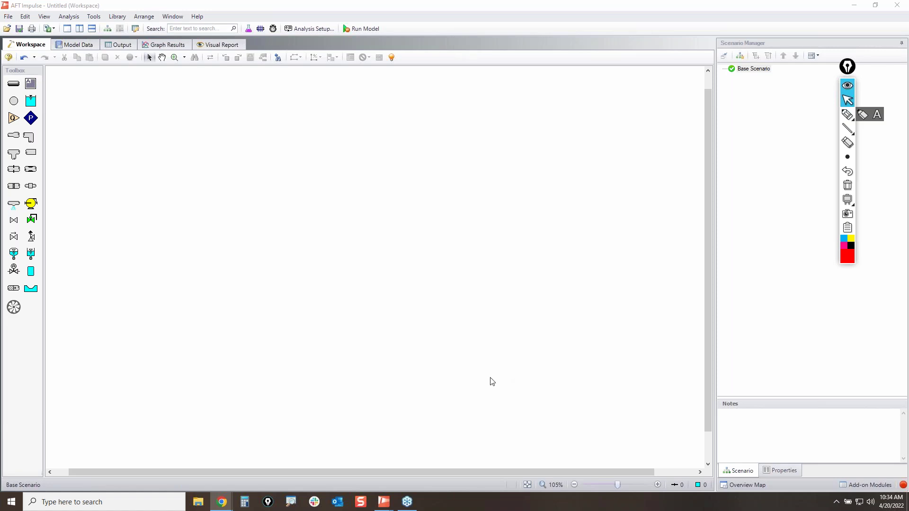
mouse_move(222, 502)
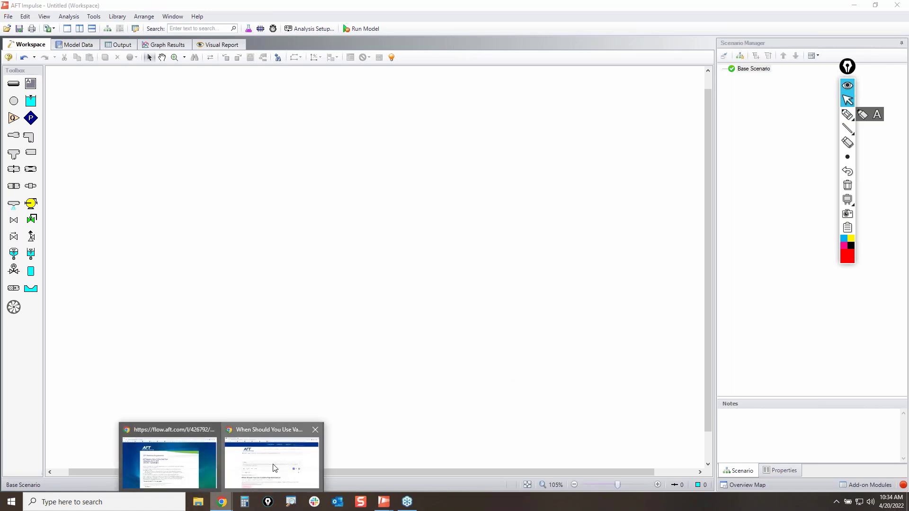
click(277, 466)
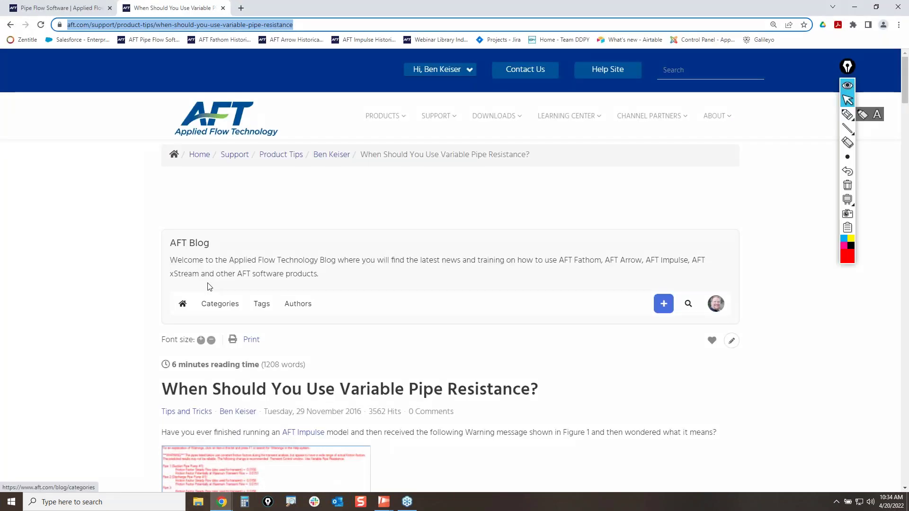
click(225, 117)
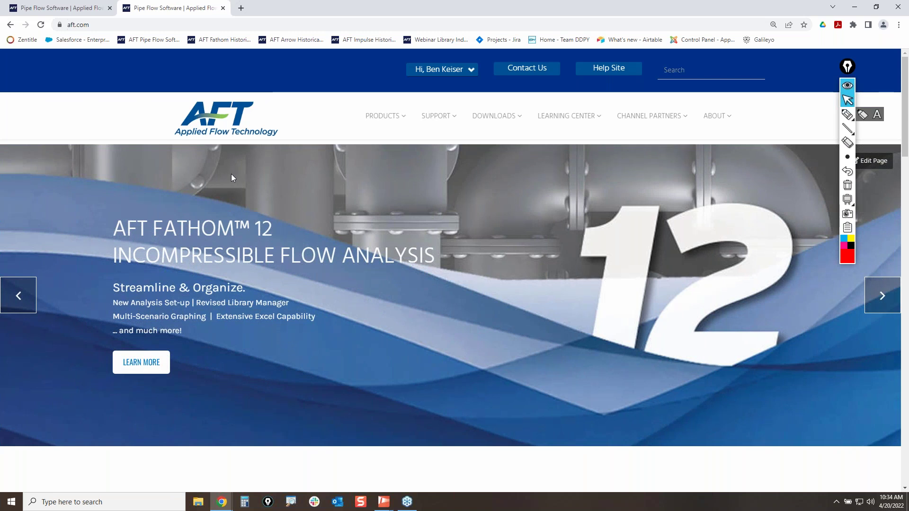
- Circle Help Site in red on the AFT home page, open the help site, and clear the drawing
mouse_move(429, 118)
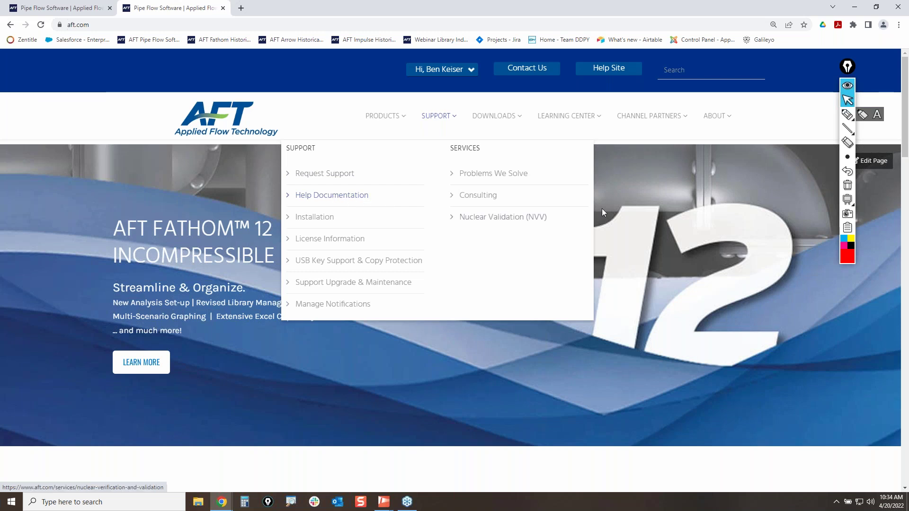
key(ctrl+F2)
drag(614, 54, 628, 58)
click(847, 99)
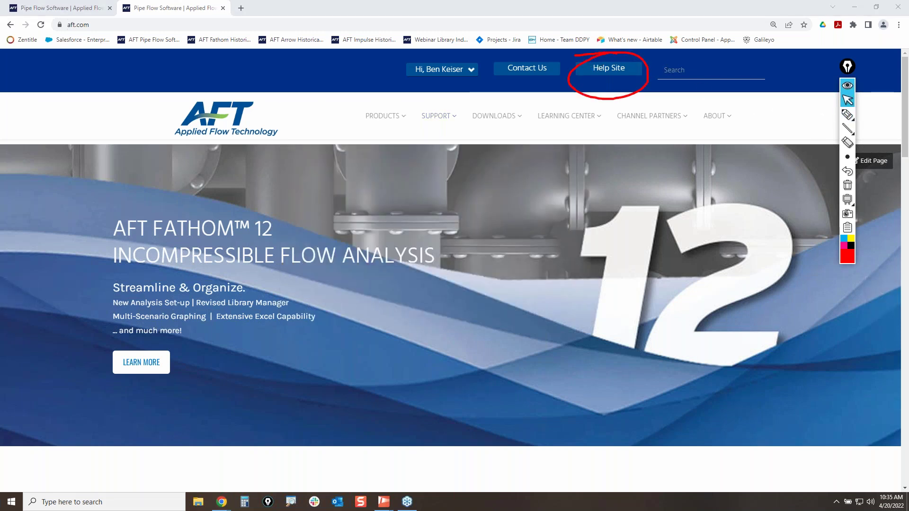
click(624, 69)
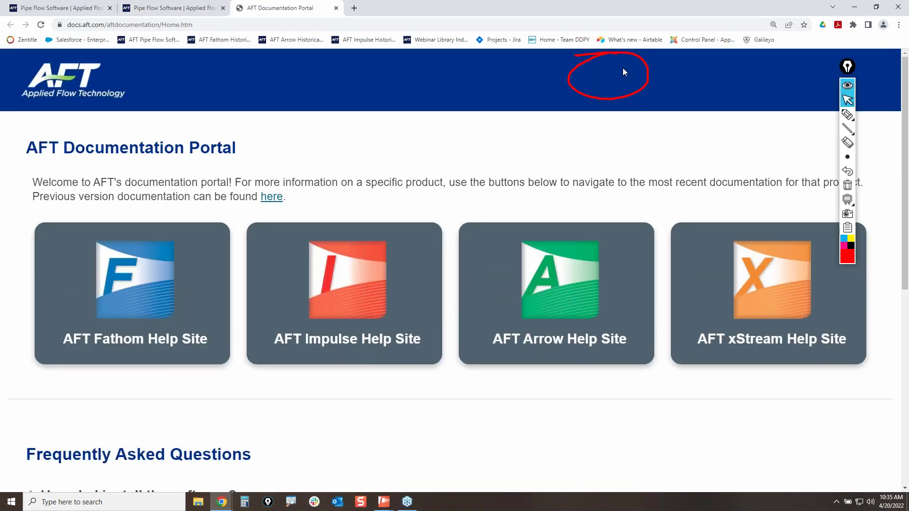
click(848, 189)
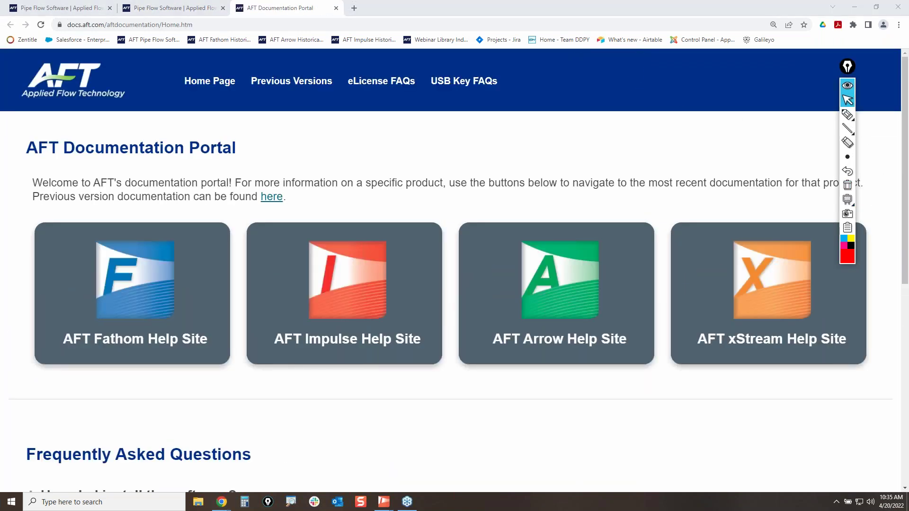
- Circle the AFT Fathom, AFT Arrow and AFT xStream help sites in red, and clear the drawings
click(847, 115)
drag(45, 252, 84, 242)
drag(444, 257, 526, 255)
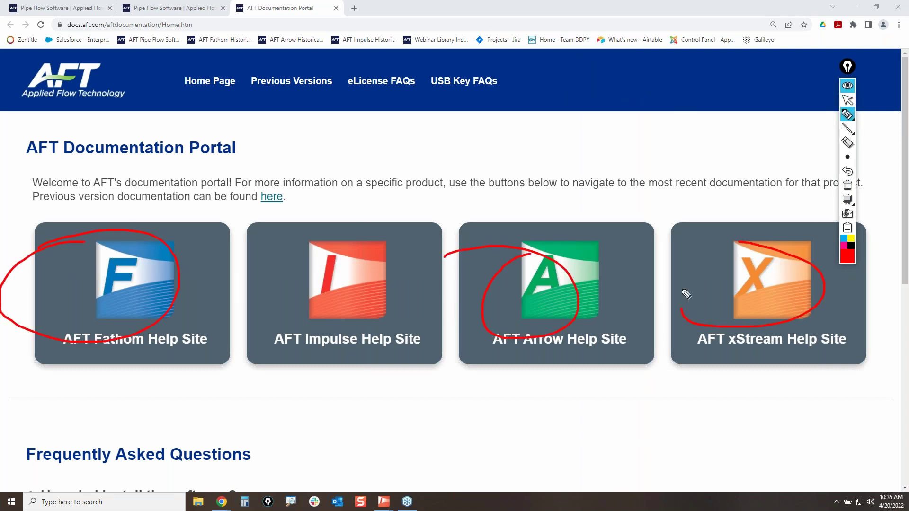
click(848, 185)
mouse_move(848, 124)
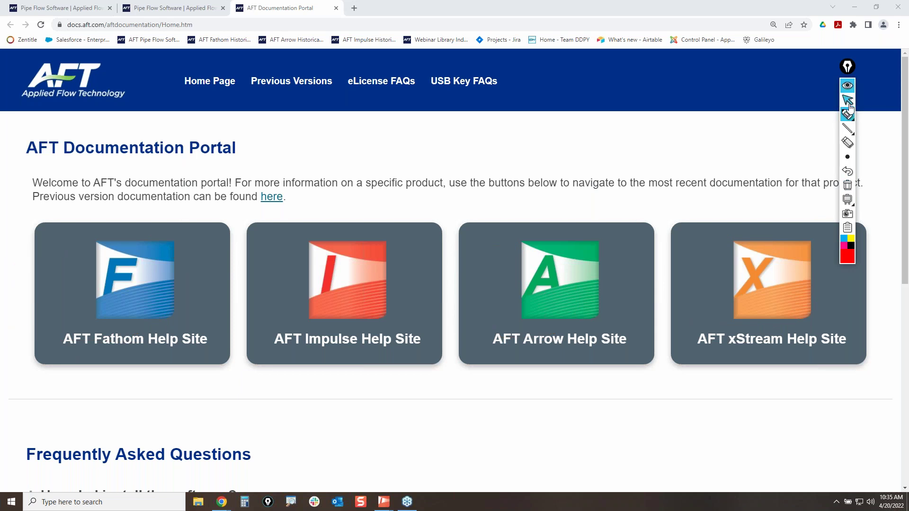
- Open the AFT Fathom Help Site and go to the Walk-Through Examples overview under Examples
click(848, 100)
click(142, 304)
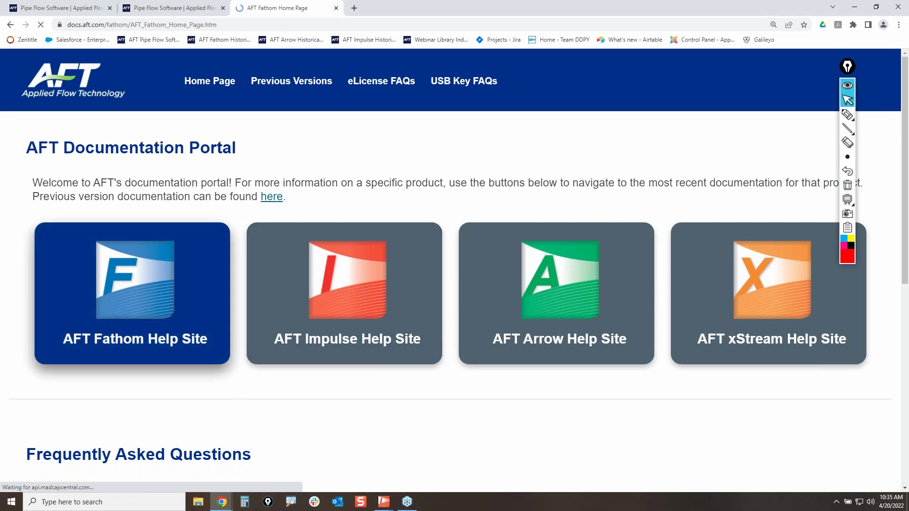
scroll(110, 404, down, 2)
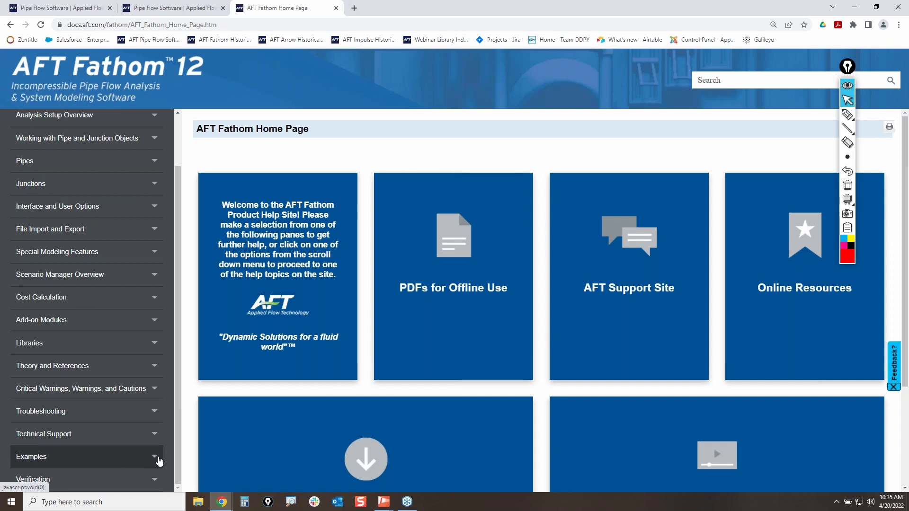
click(155, 457)
scroll(137, 462, down, 1)
click(93, 451)
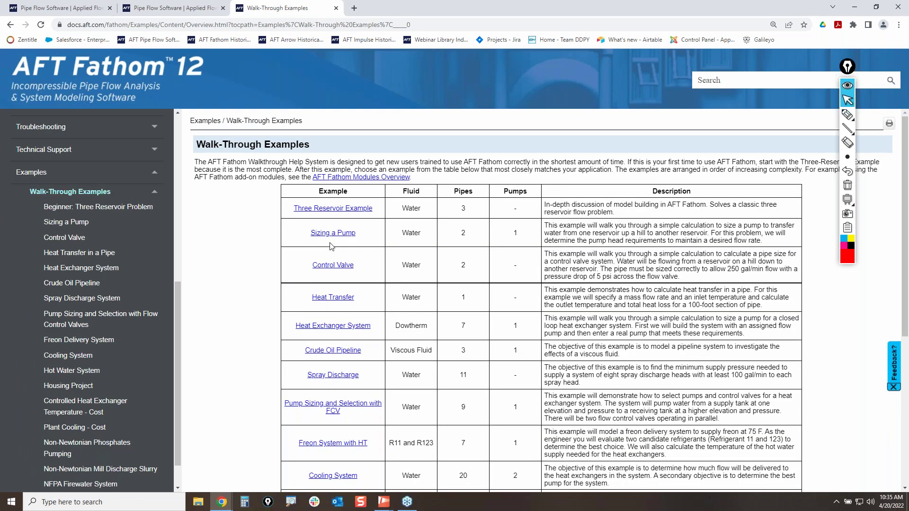
- Open the Heat Transfer walk-through example and look through its workspace figure, pipe properties and output results
click(332, 298)
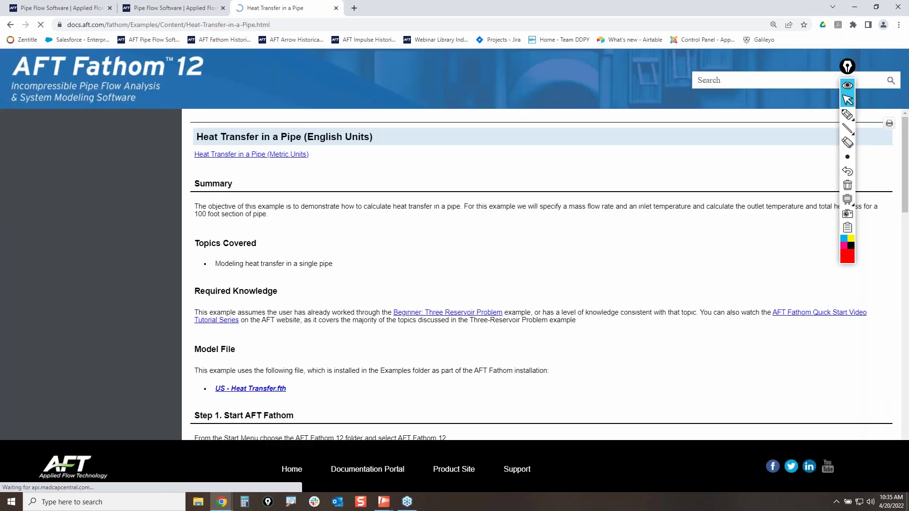
scroll(474, 364, down, 5)
scroll(481, 361, down, 15)
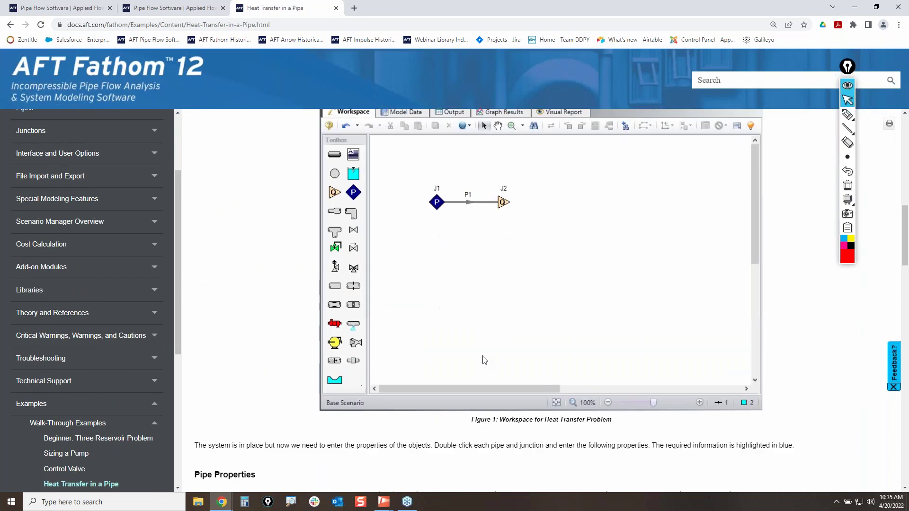
scroll(485, 359, down, 20)
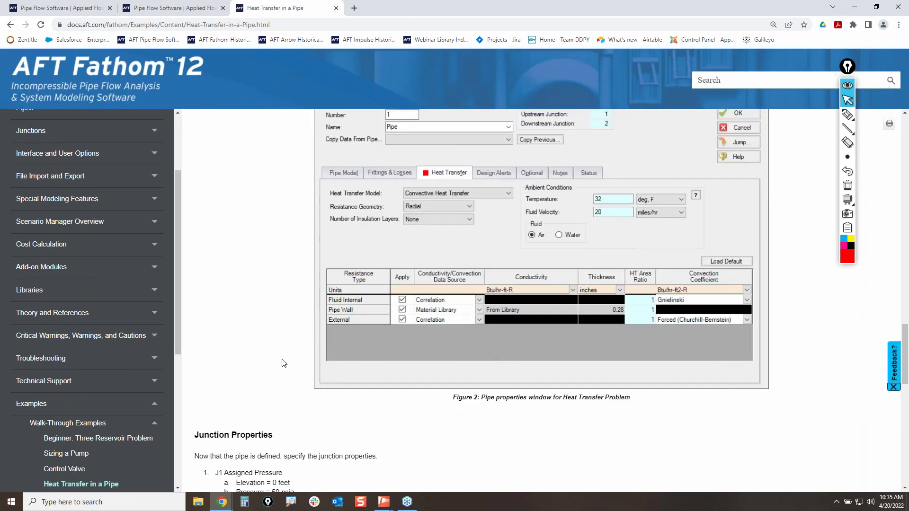
- Expand the Verification topic of the AFT Fathom help and open the AFT Fathom Verification Overview
scroll(102, 438, down, 6)
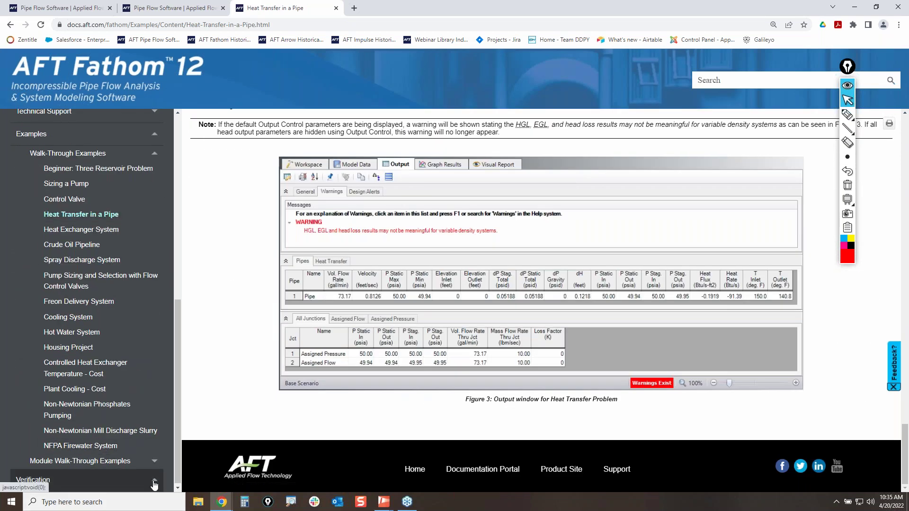
click(154, 484)
click(51, 439)
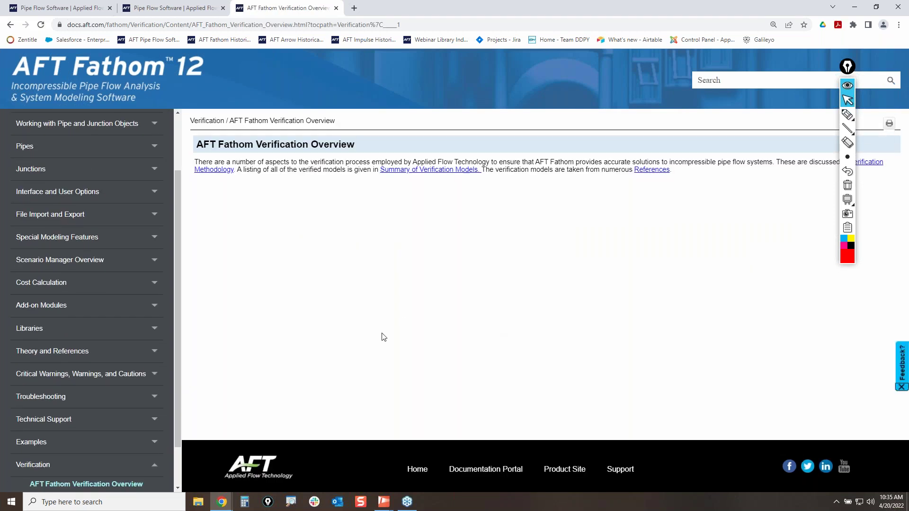
- Open the Summary of Verification Models page for AFT Fathom and look through its table of cases
click(428, 172)
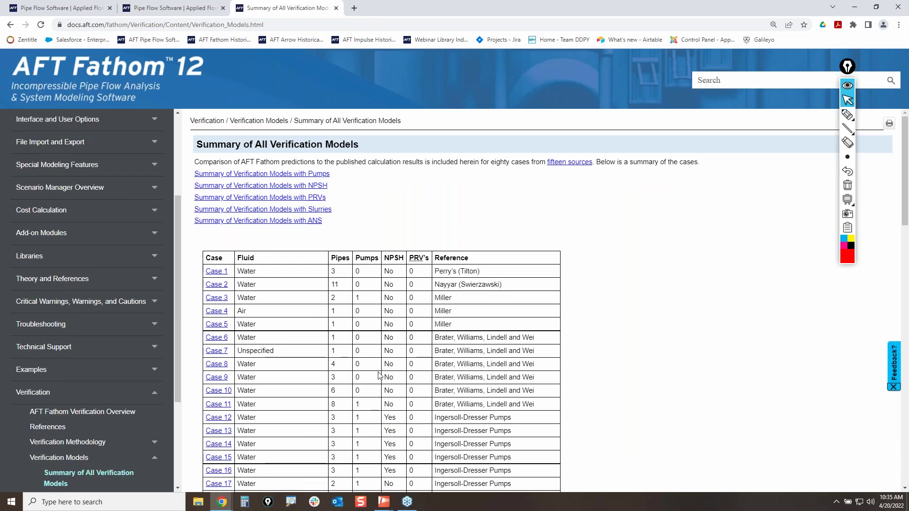
scroll(474, 331, down, 15)
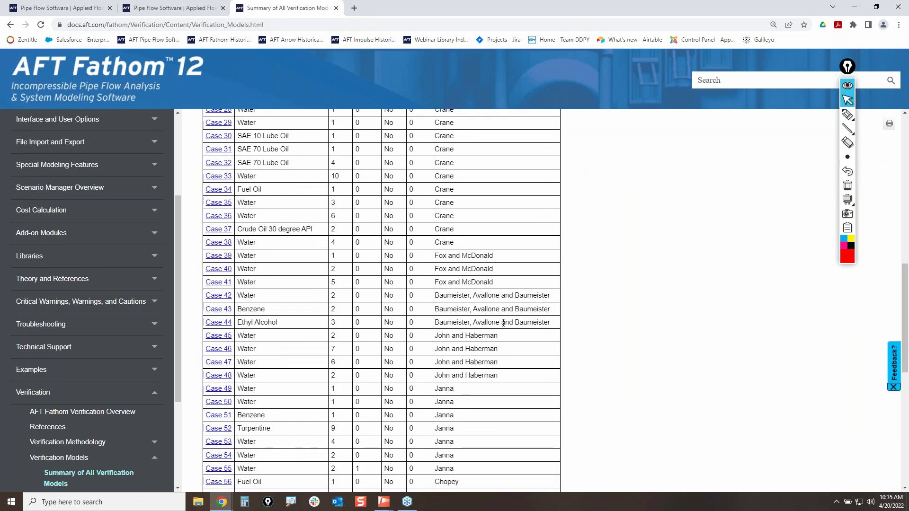
scroll(508, 325, up, 5)
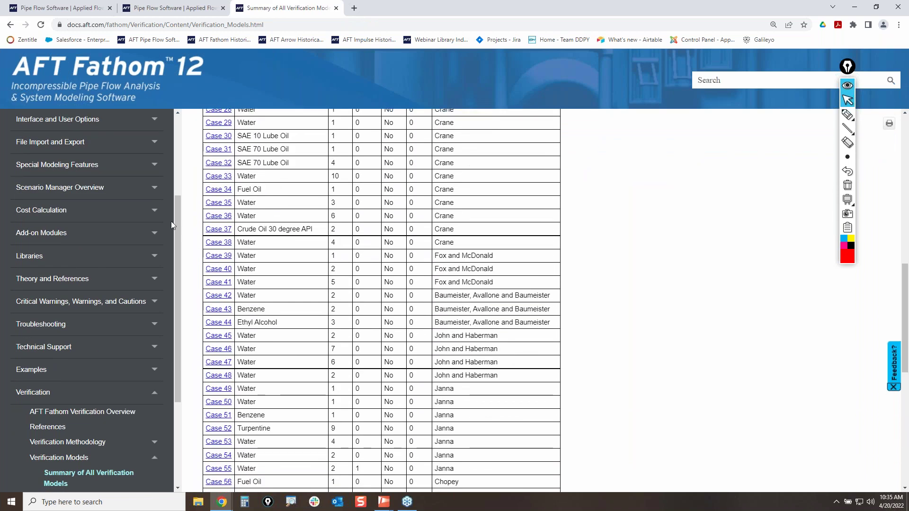
- Open the AFT Documentation Portal from the Pipe Flow Software site and enter the AFT Impulse Help Site
click(176, 8)
click(595, 70)
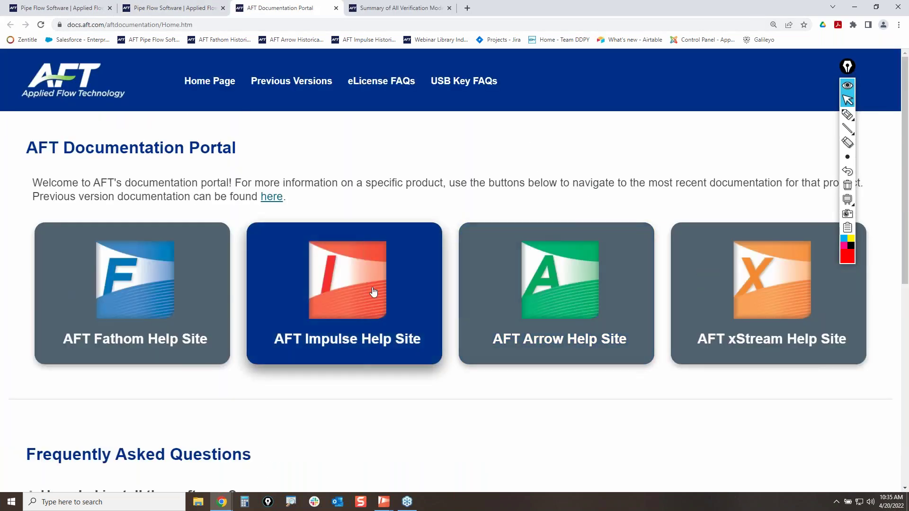
click(363, 297)
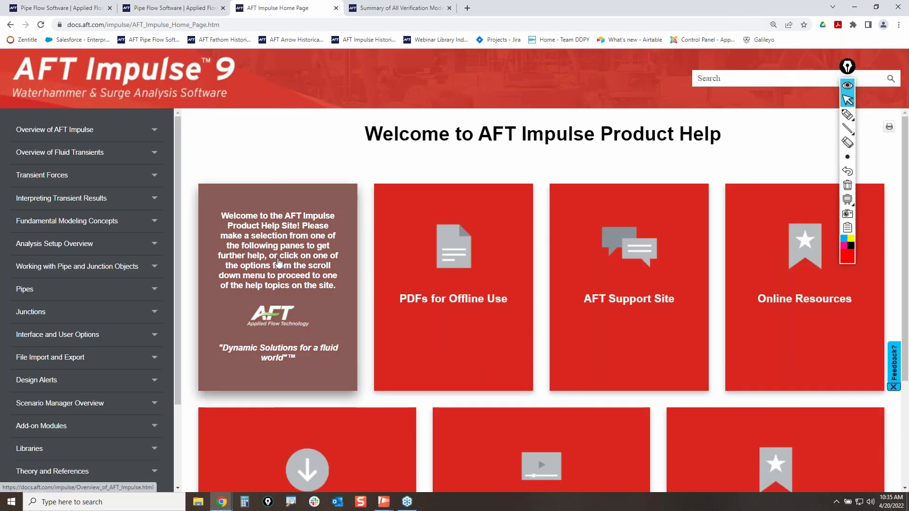
- Review the Walk-Through Examples table in the AFT Impulse help and open the Module Walk-Through Examples page
scroll(86, 350, down, 3)
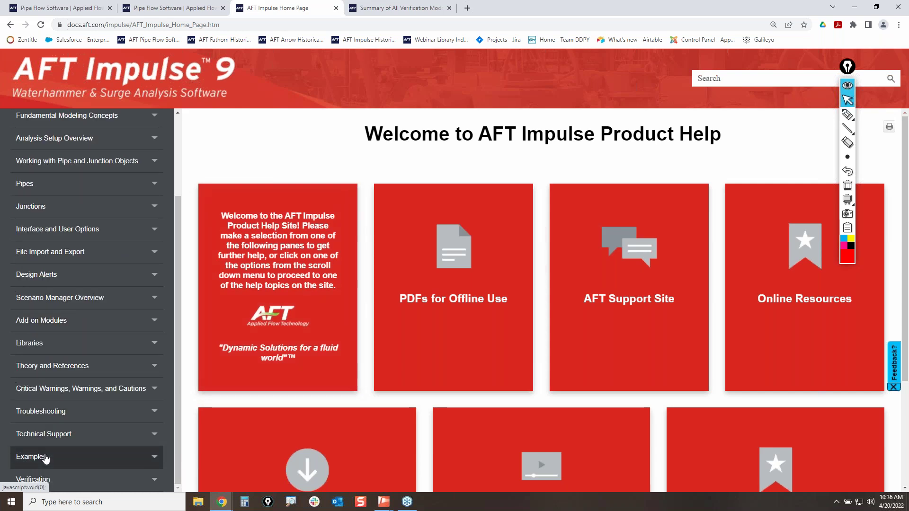
click(45, 457)
scroll(114, 428, down, 1)
click(63, 447)
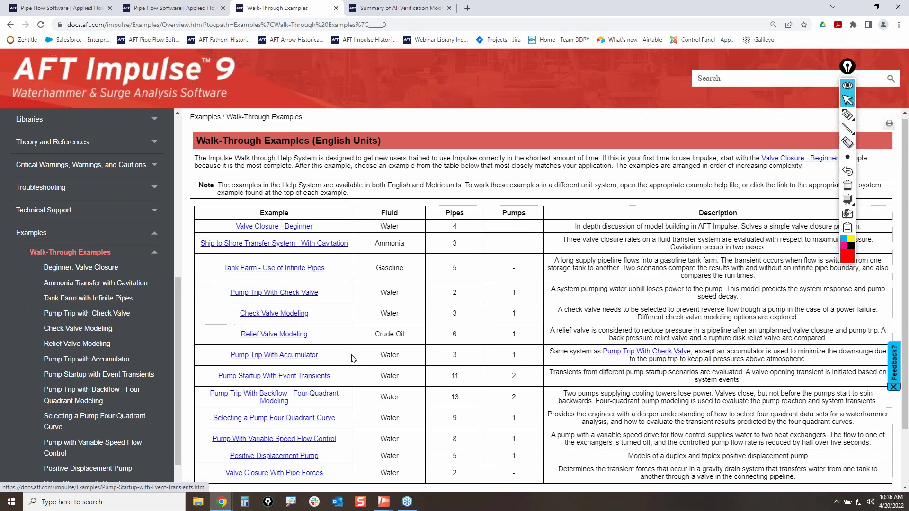
scroll(354, 356, down, 3)
scroll(95, 360, down, 1)
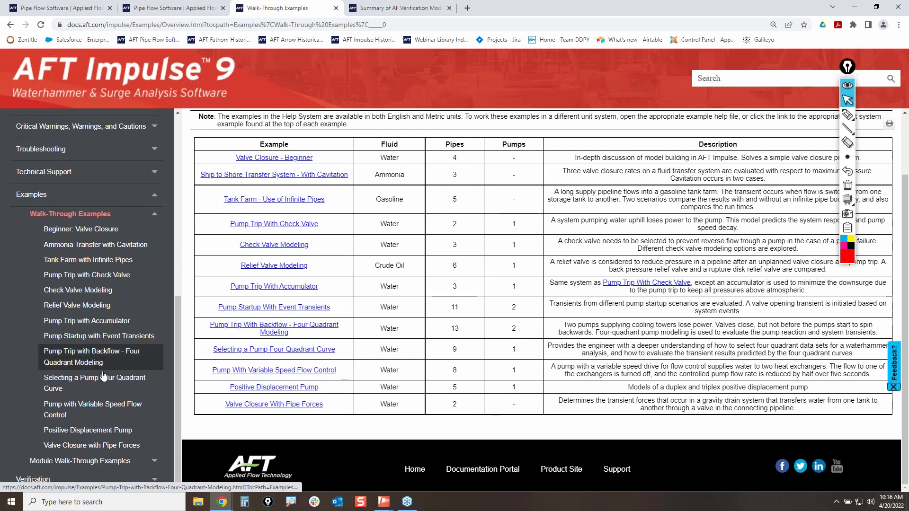
click(74, 464)
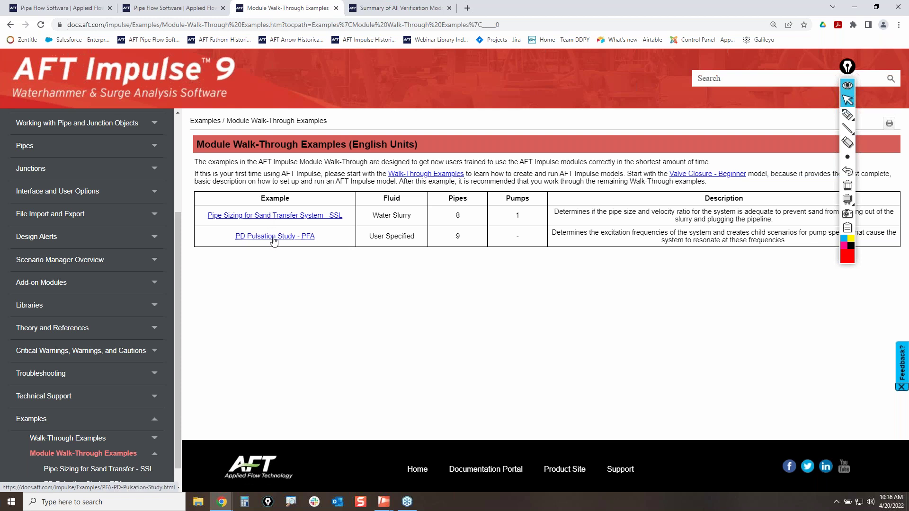
- Open the AFT Impulse Verification Overview and look through its Summary of Verification Models table
scroll(43, 370, down, 1)
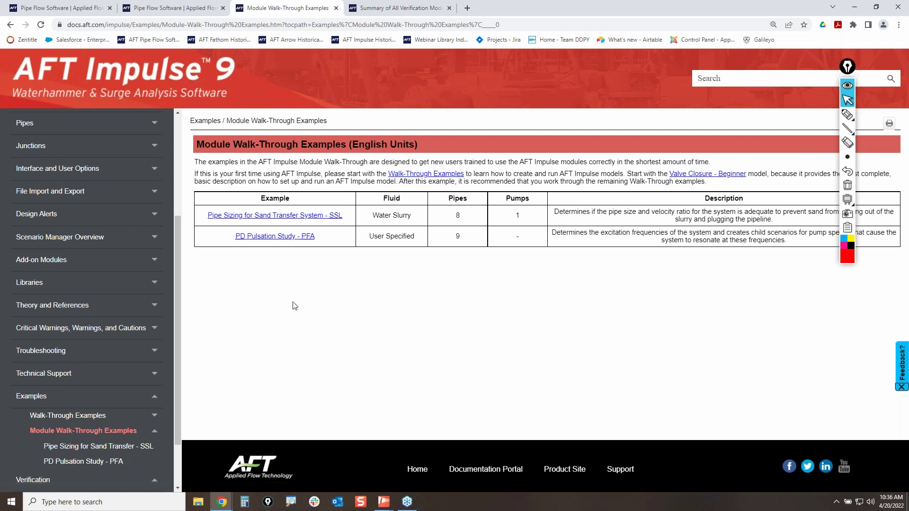
click(70, 484)
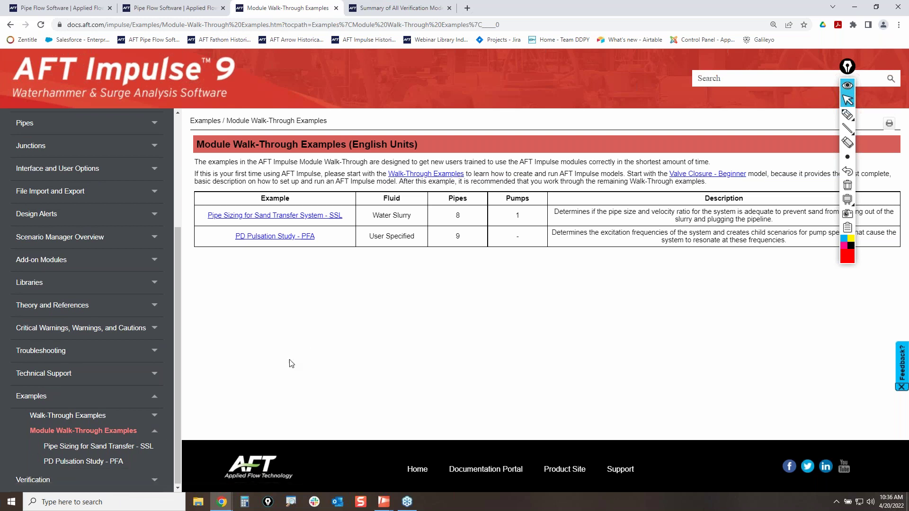
click(132, 484)
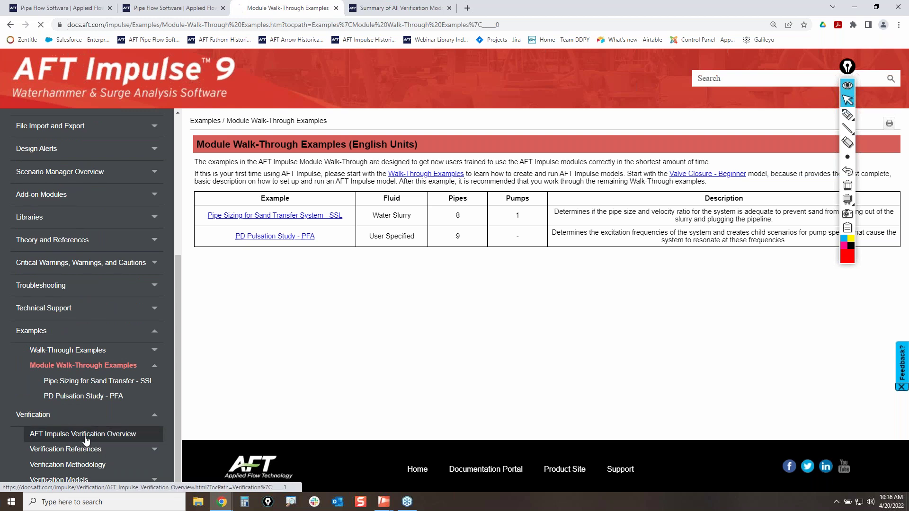
click(84, 439)
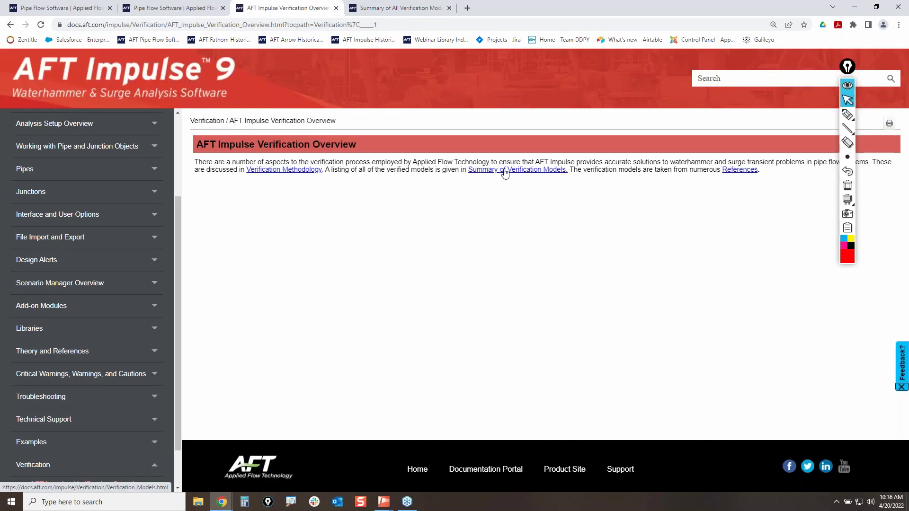
click(505, 172)
scroll(578, 379, down, 2)
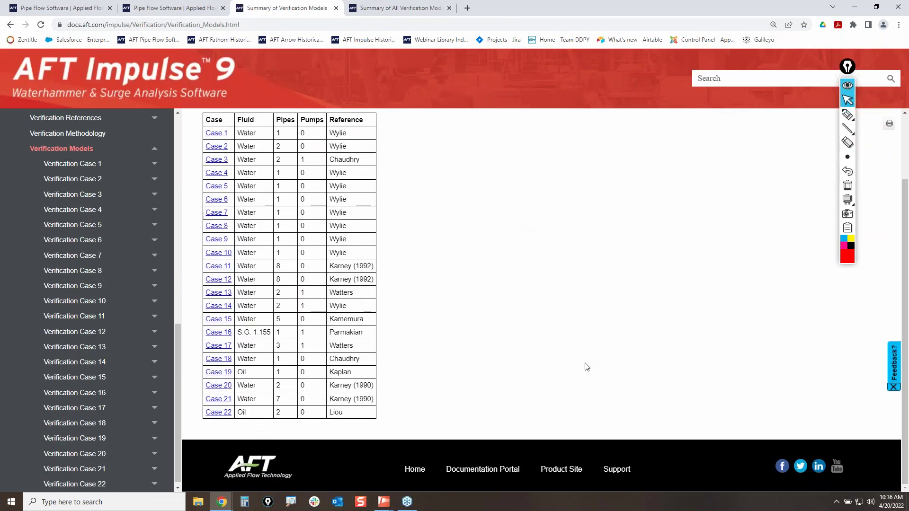
scroll(521, 304, up, 2)
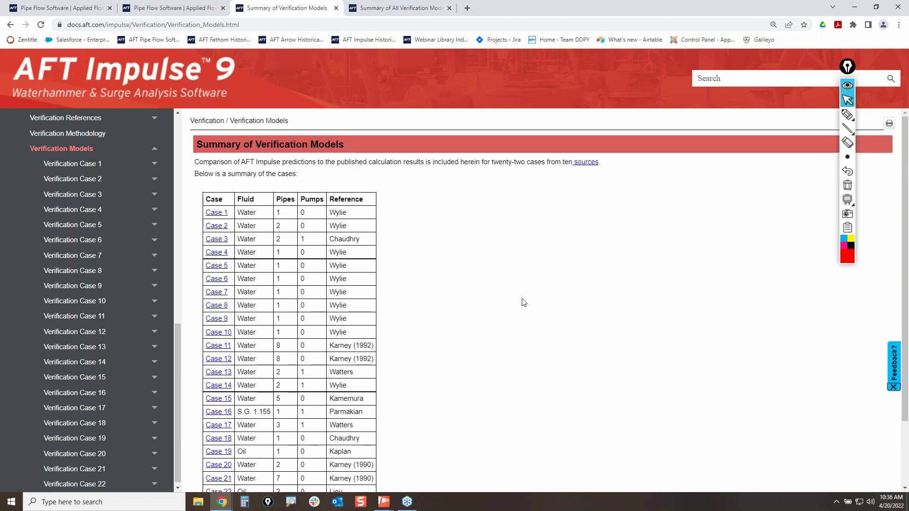
- Open the New in Version 9 topic under Overview of AFT Impulse and review its Analysis Setup and Libraries sections
scroll(34, 187, up, 10)
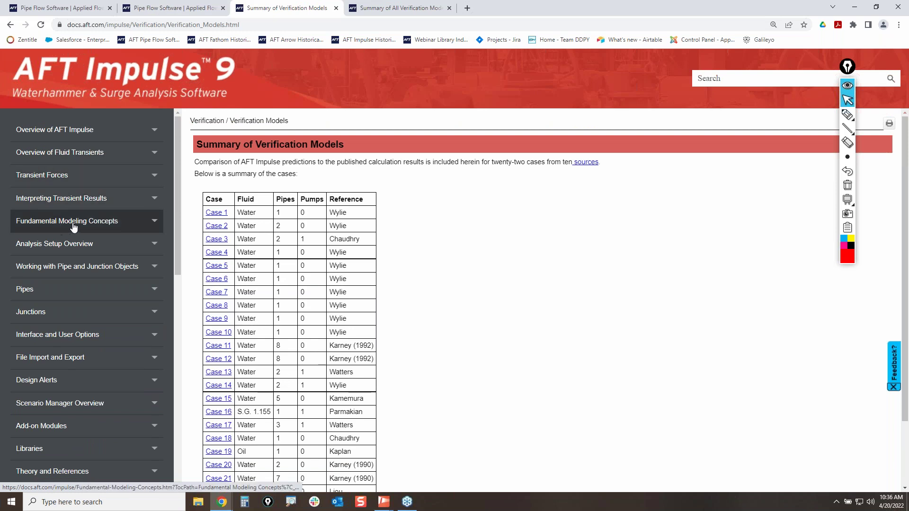
click(155, 131)
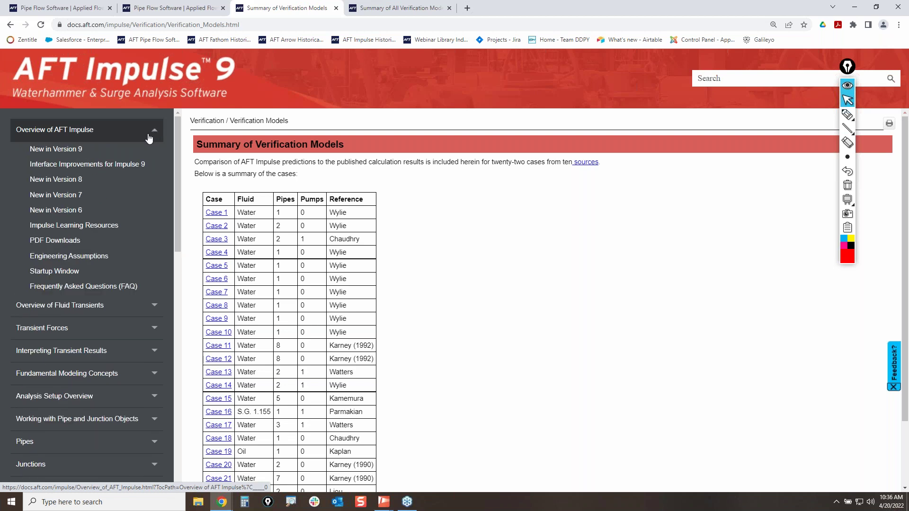
click(71, 151)
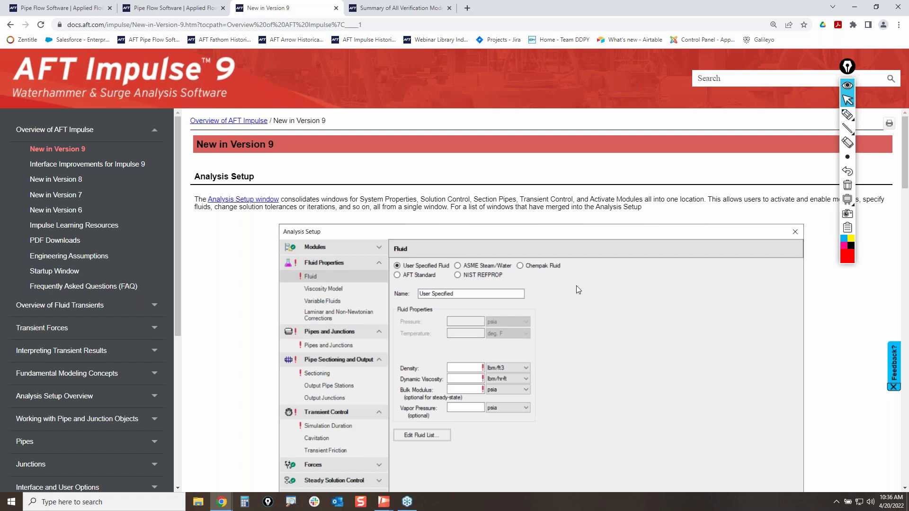
scroll(599, 330, down, 3)
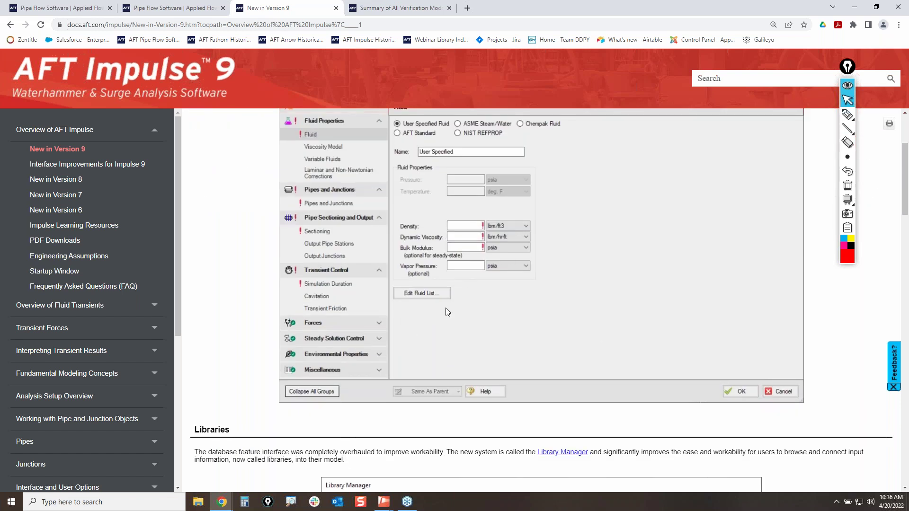
scroll(545, 353, up, 3)
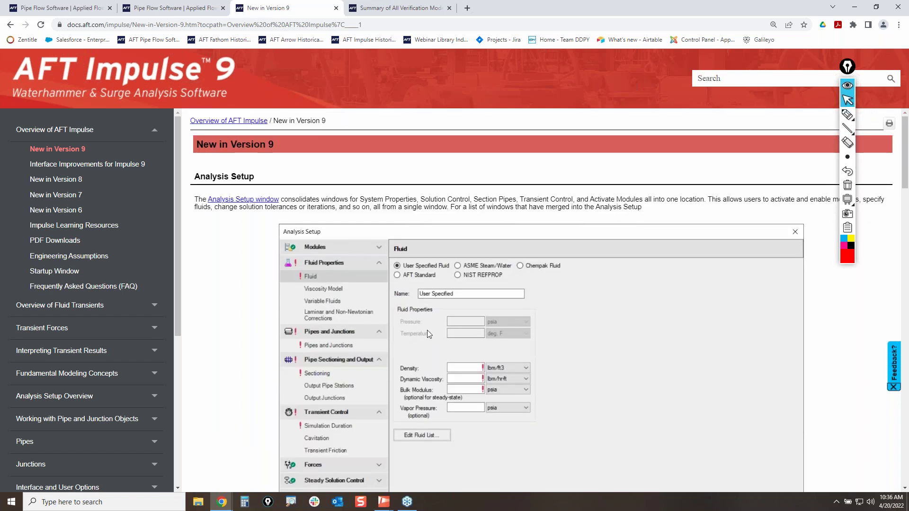
scroll(531, 375, down, 3)
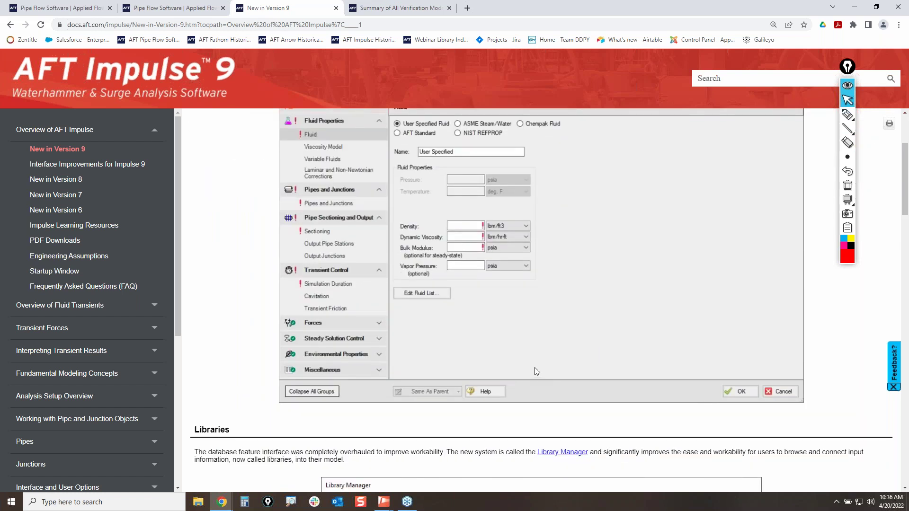
scroll(535, 371, down, 8)
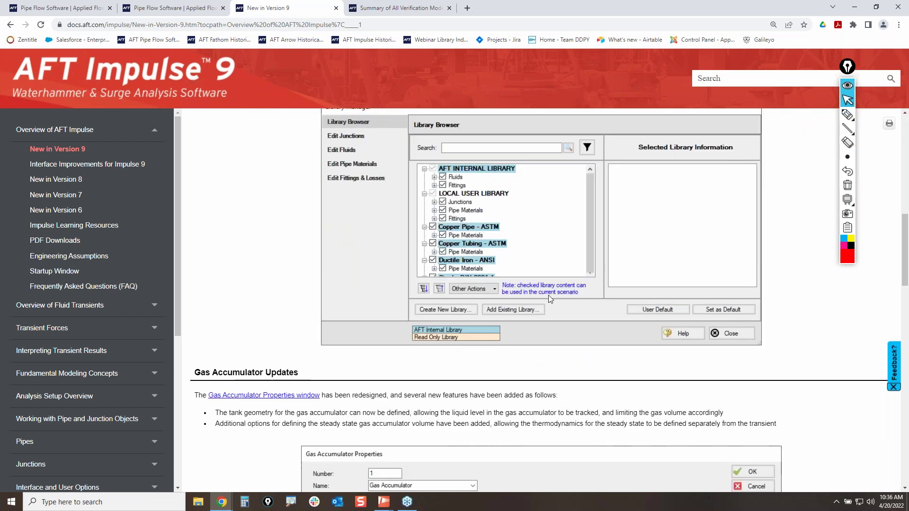
scroll(513, 317, up, 3)
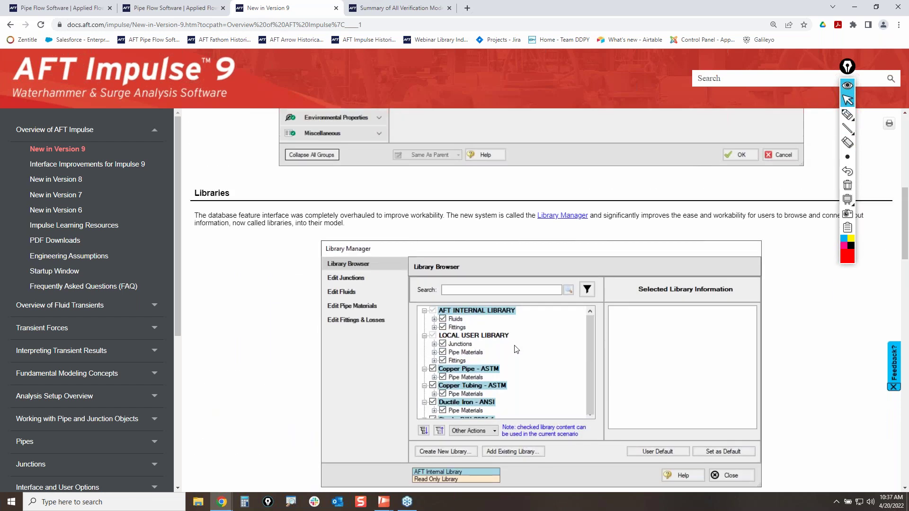
- View the linked Library Manager topic, return to New in Version 9 and read through to the end of the page
click(561, 216)
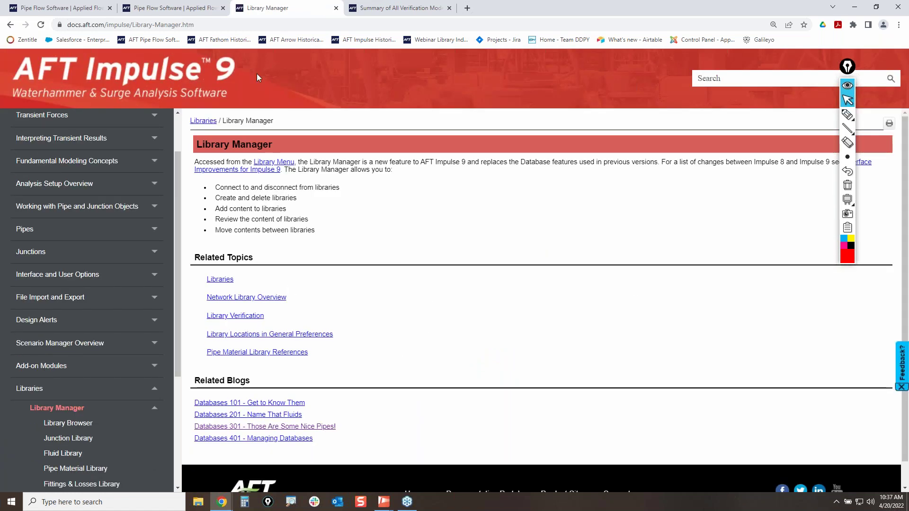
click(10, 24)
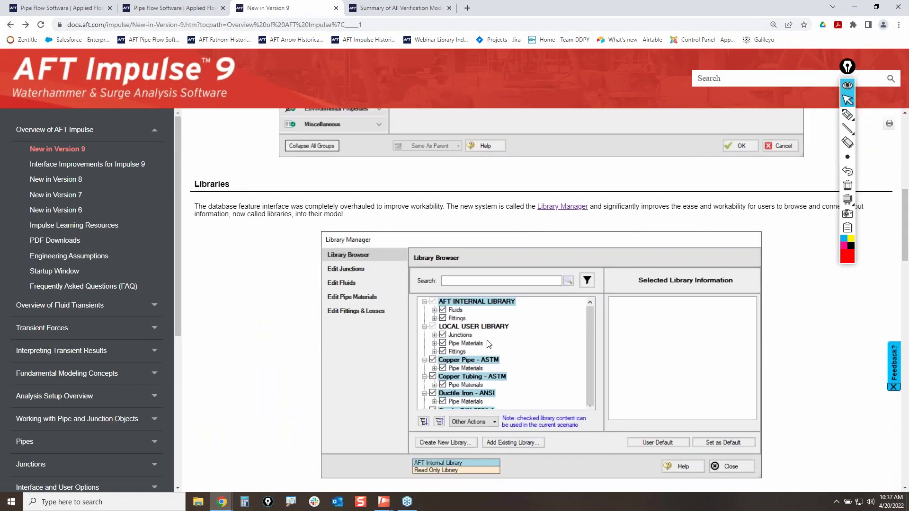
scroll(491, 341, down, 5)
scroll(491, 342, down, 4)
scroll(431, 373, down, 15)
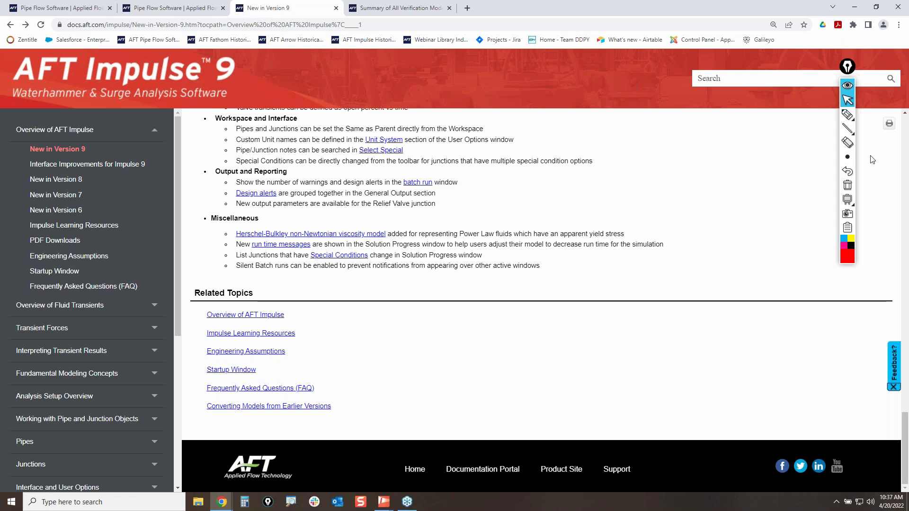
- Circle the New in Version 8, 7 and 6 topics with the red annotation pen
click(847, 114)
mouse_move(24, 173)
mouse_down()
mouse_move(81, 169)
mouse_move(100, 204)
mouse_move(46, 217)
mouse_move(24, 170)
mouse_up()
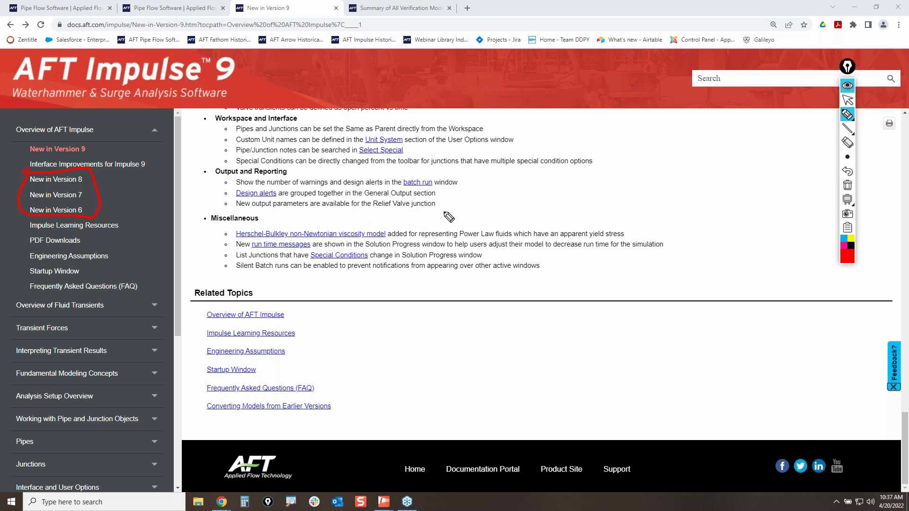
click(846, 100)
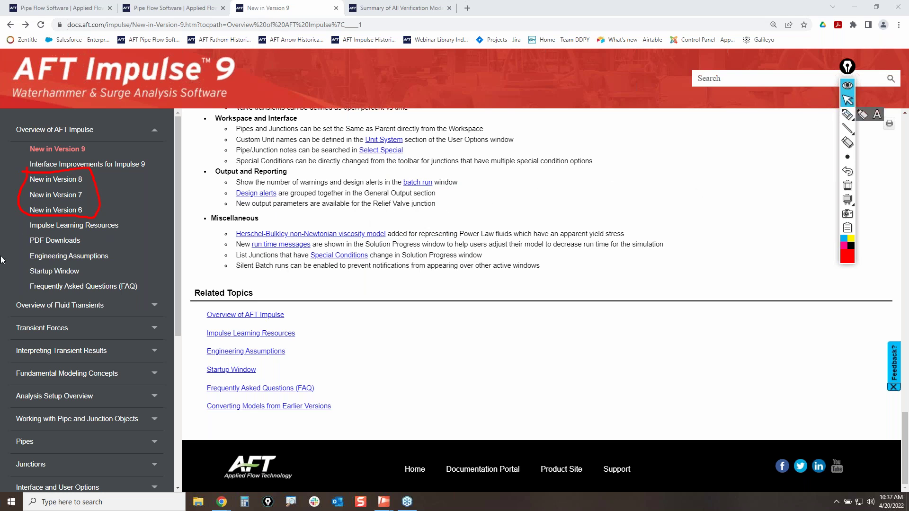
- Review the New in Version 6 topic and the Scenario Comparison Tool and Multi-Scenario Graphing sections of New in Version 8
click(56, 214)
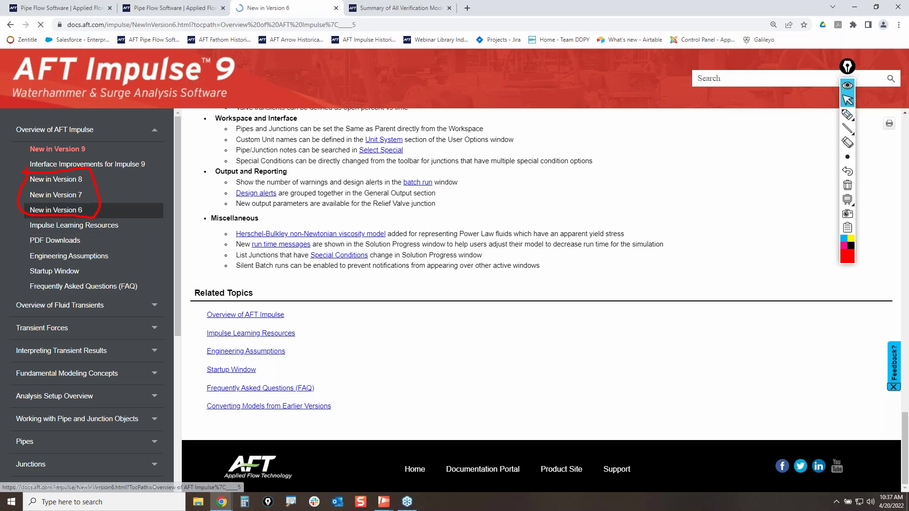
scroll(492, 319, down, 5)
scroll(493, 320, up, 5)
scroll(493, 319, down, 10)
click(67, 180)
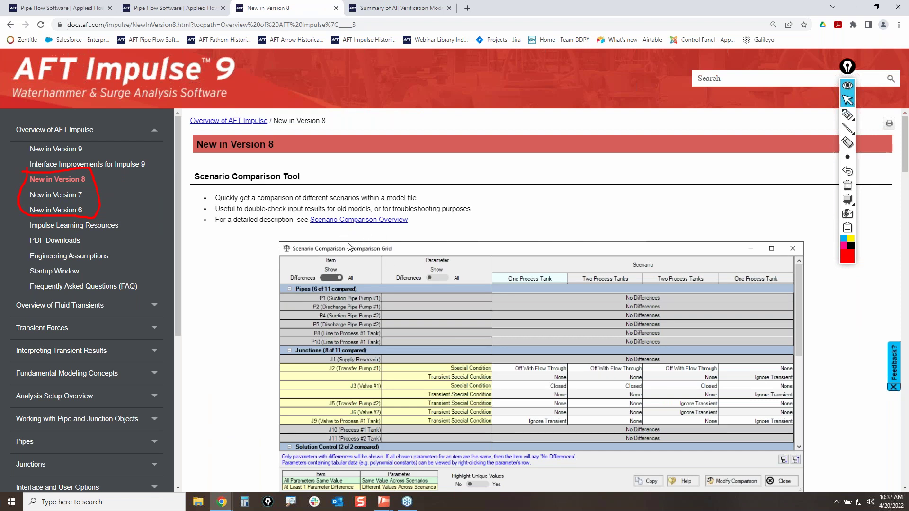
scroll(362, 342, down, 6)
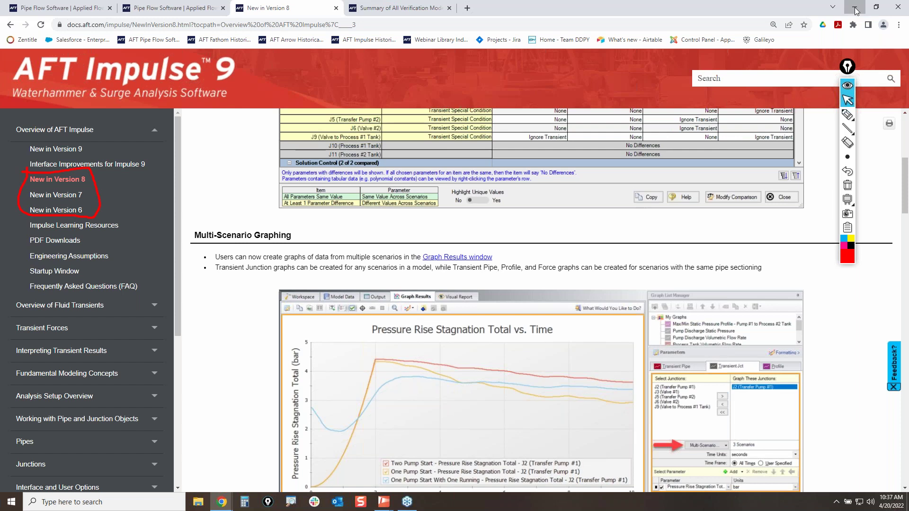
- Minimize the browser and clear the pen annotations from the screen
click(855, 9)
click(847, 186)
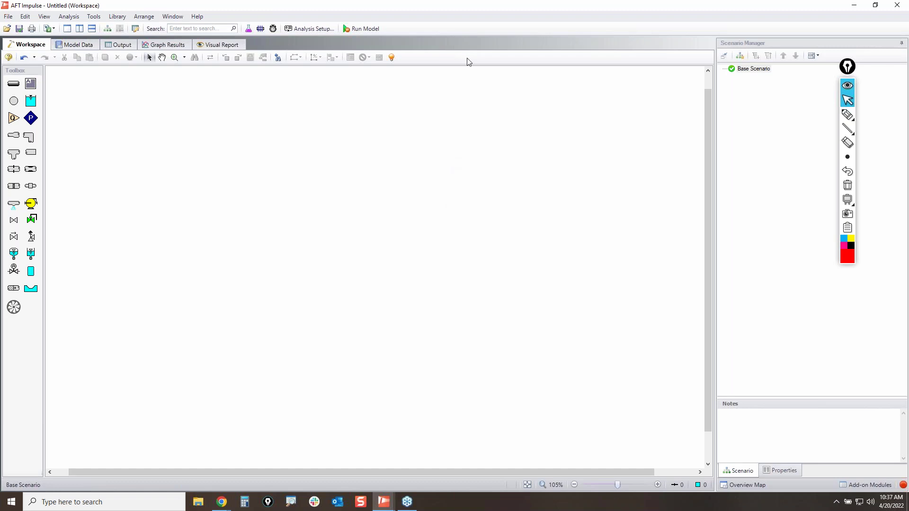
- Close the untitled AFT Impulse model and switch to the AFT Impulse window with the Pump Trip With Accumulator model
click(897, 6)
click(459, 285)
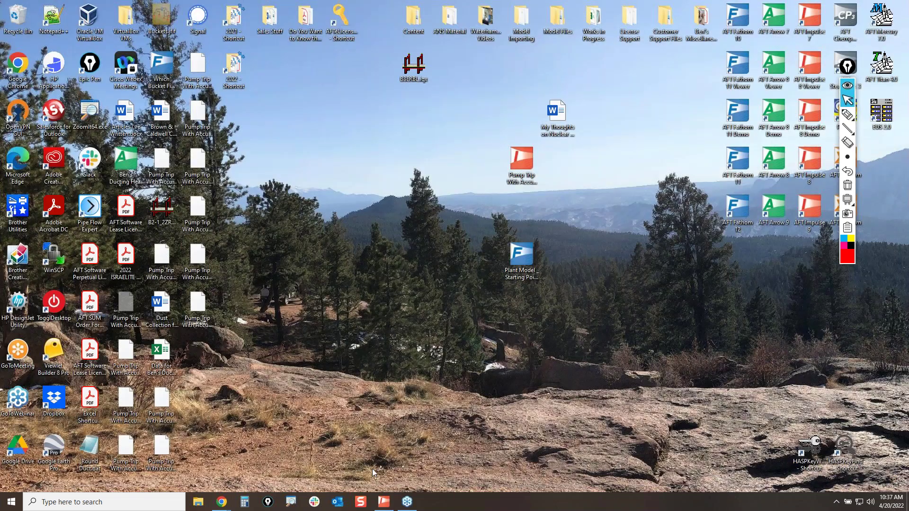
click(384, 502)
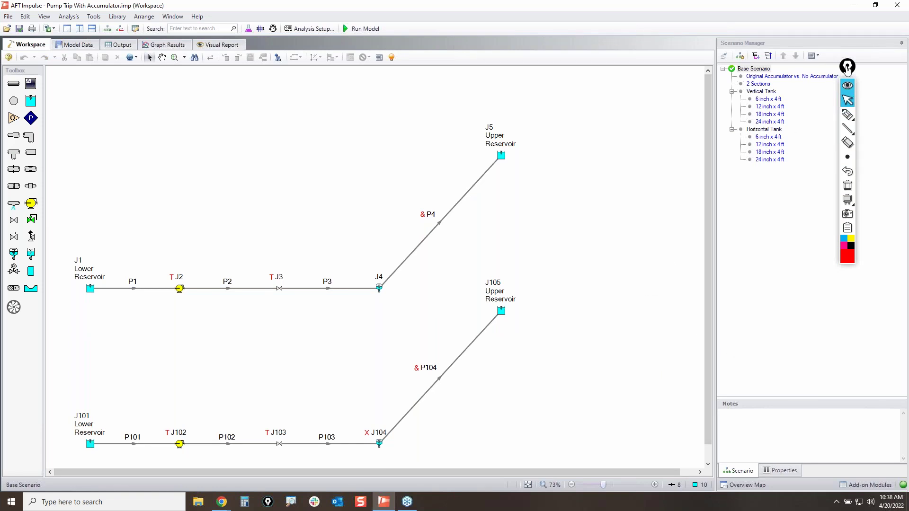
- Load the Original Accumulator vs. No Accumulator scenario and fit both pipelines in the workspace
drag(848, 70, 852, 179)
click(853, 223)
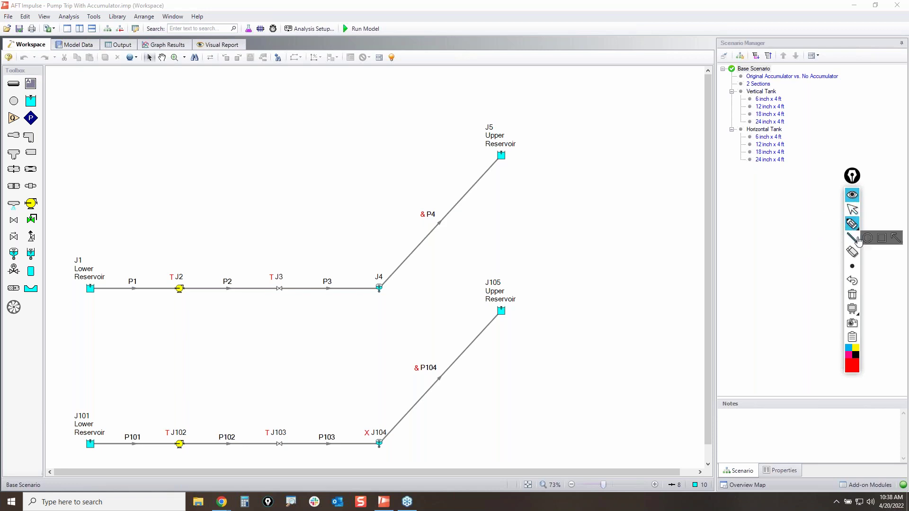
click(851, 211)
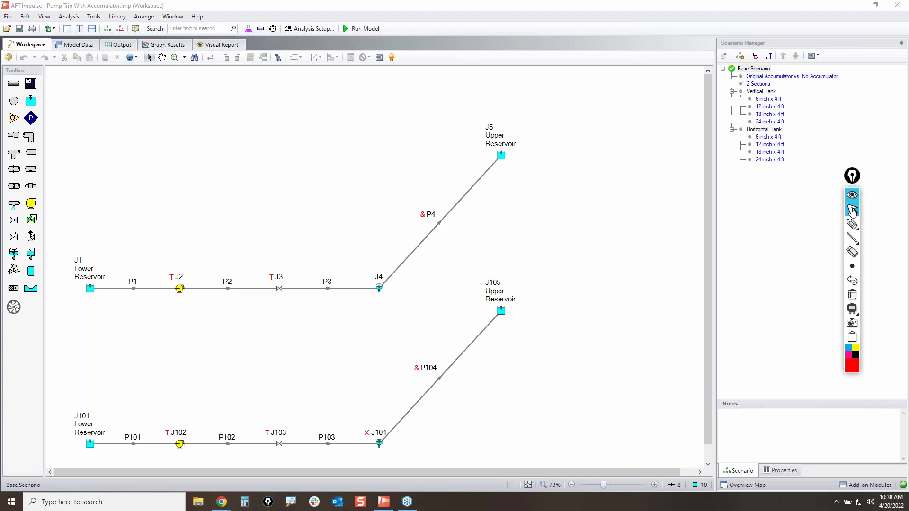
double_click(814, 77)
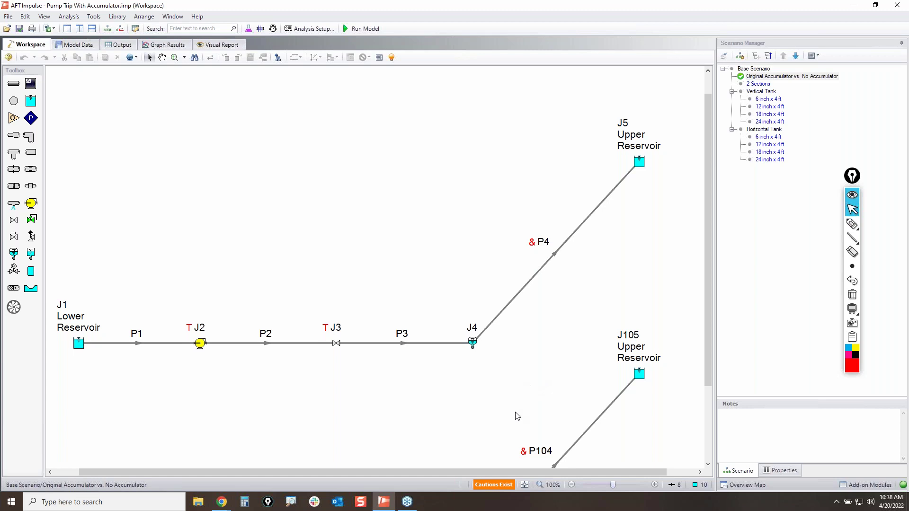
click(525, 486)
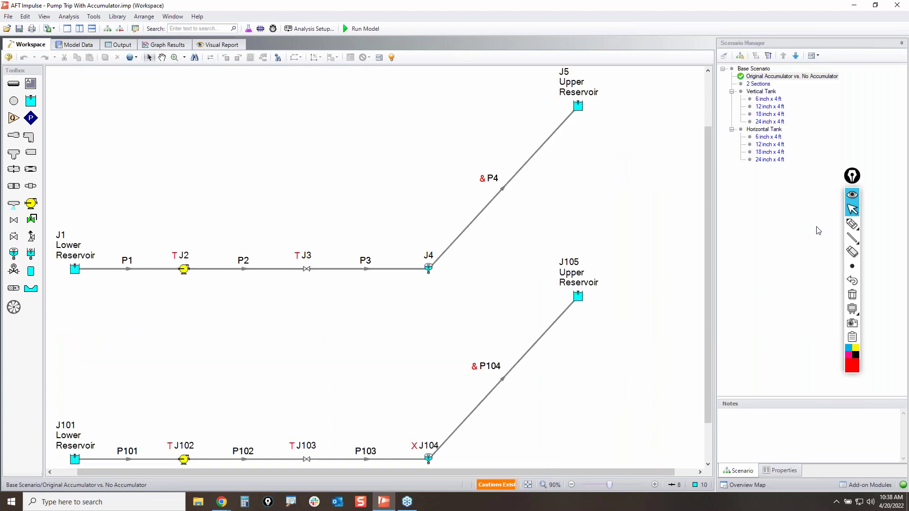
- Trace the flow path along the J1–J5 and J101–J105 pipelines with the red pen and clear the strokes
click(852, 223)
mouse_move(74, 278)
mouse_down()
mouse_move(163, 288)
mouse_move(555, 145)
mouse_up()
drag(102, 450, 139, 458)
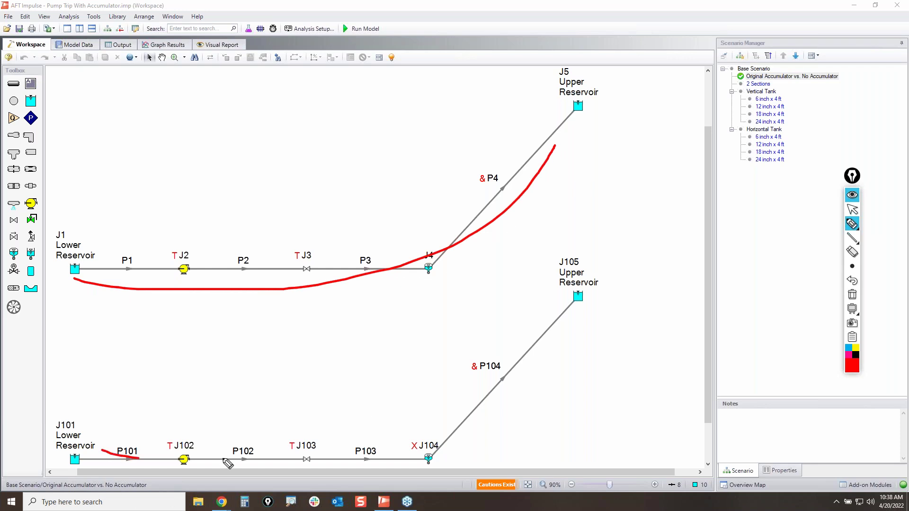
drag(228, 463, 641, 305)
click(852, 295)
click(852, 210)
- Review the transient trip settings of pump J2 and close its properties without changes
click(184, 269)
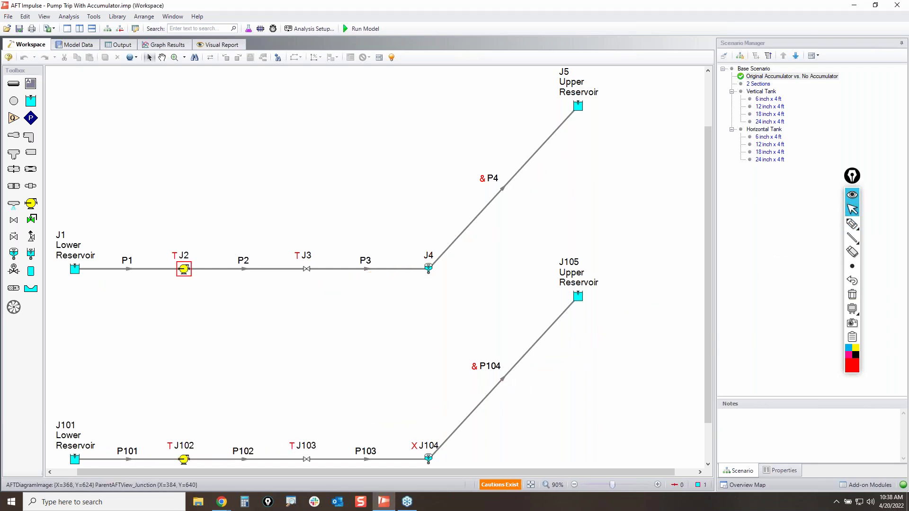
key(Return)
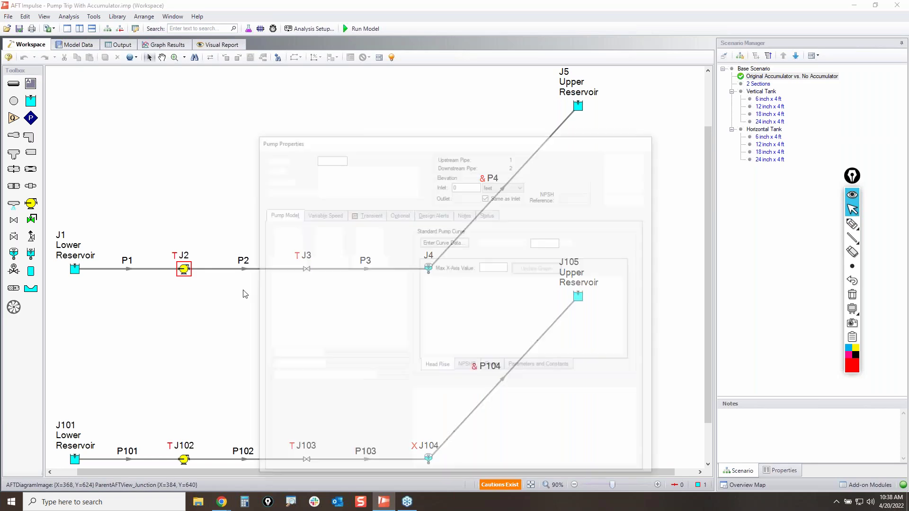
click(371, 214)
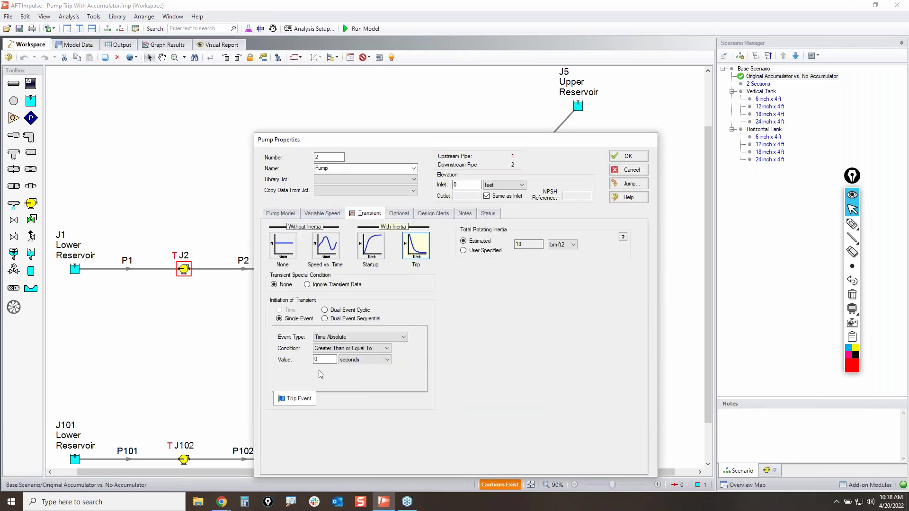
click(632, 172)
- Sketch a red backflow arrow from J5 toward pump J2, circle valve J3, and clear the annotations
click(852, 224)
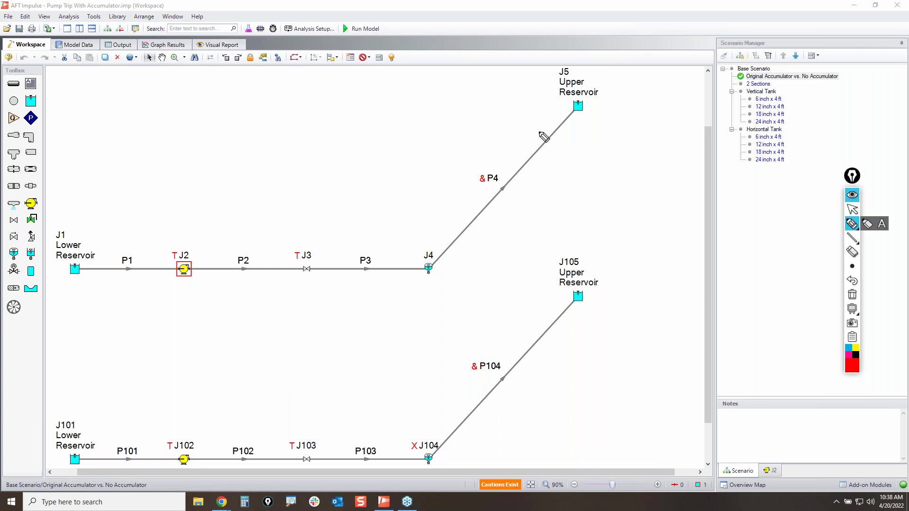
mouse_move(529, 103)
mouse_down()
mouse_move(392, 239)
mouse_move(185, 256)
mouse_move(246, 283)
mouse_up()
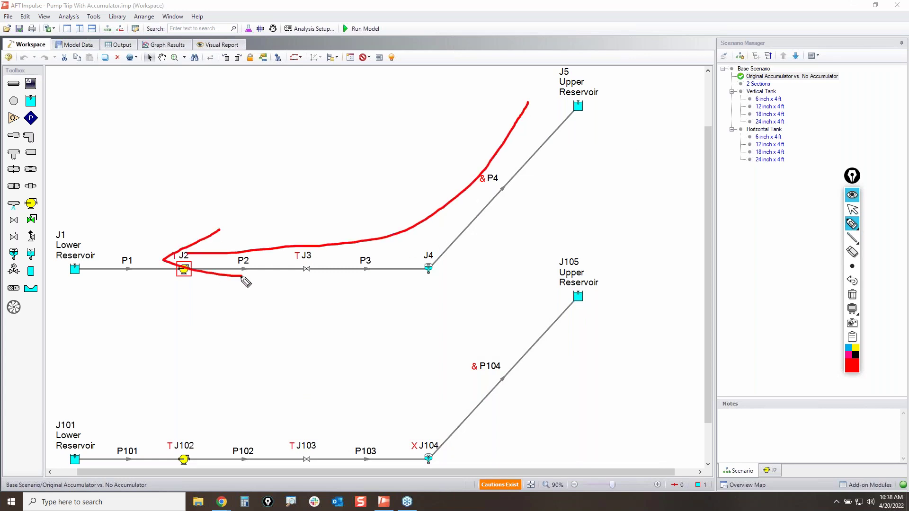
click(852, 294)
mouse_move(301, 248)
mouse_down()
mouse_move(305, 303)
mouse_move(304, 241)
mouse_up()
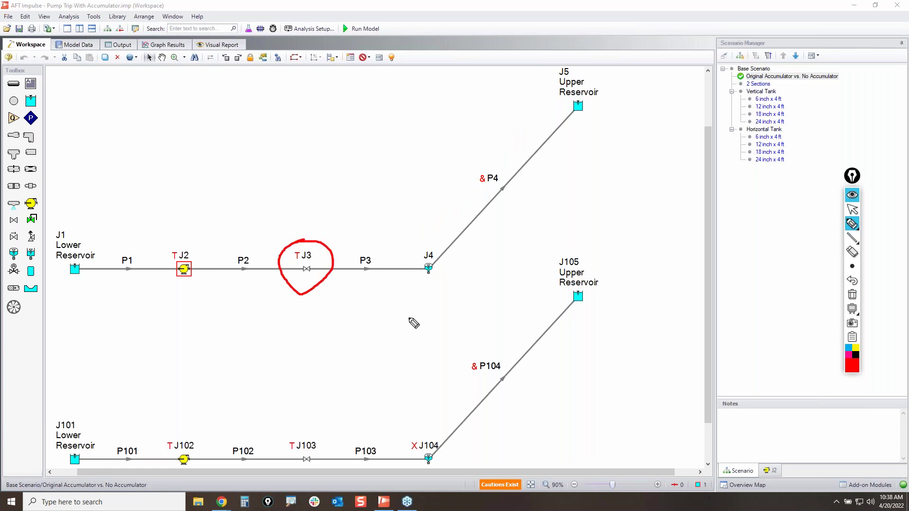
click(856, 211)
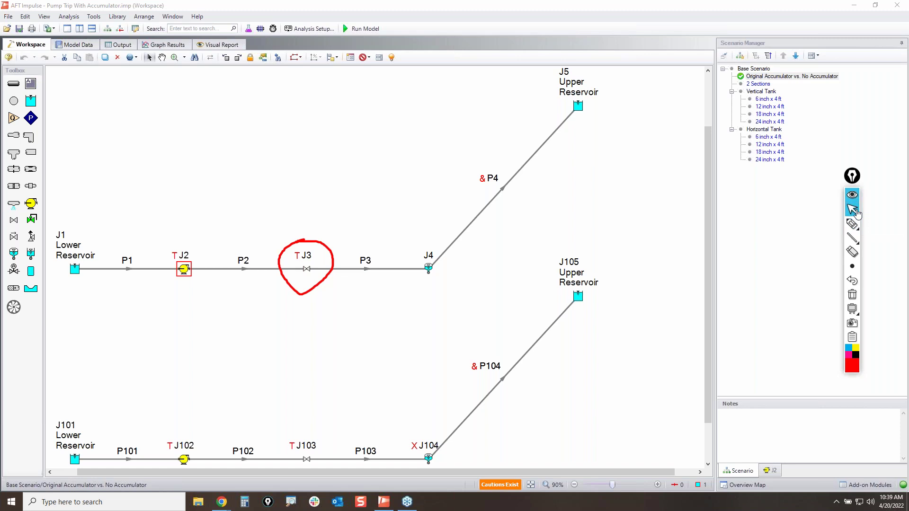
click(852, 294)
- Show valve J3's transient settings, mark Dual Event Cyclic, the two event labels and the flow path in red, and clear the marks
double_click(307, 270)
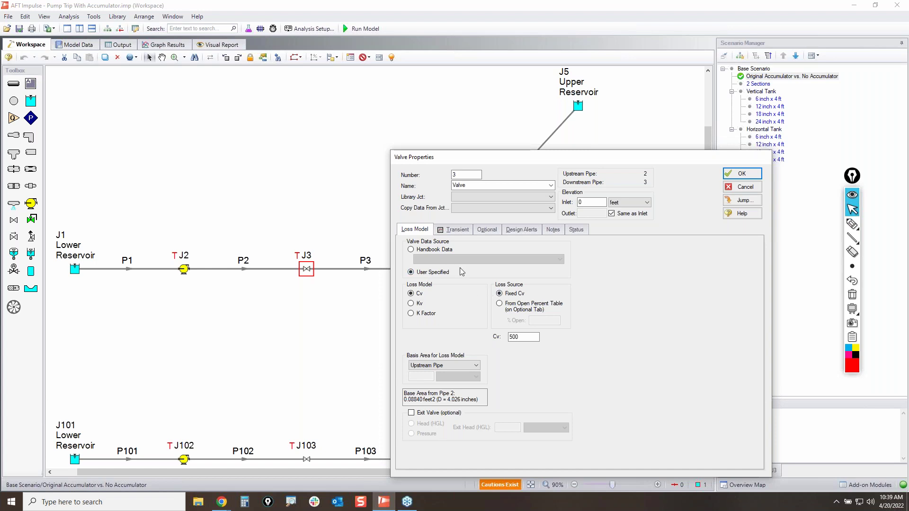
click(454, 229)
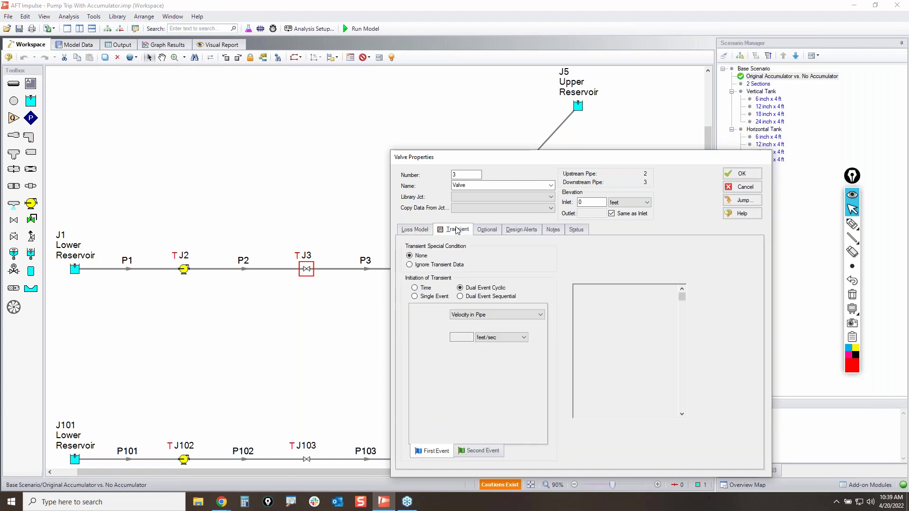
click(852, 224)
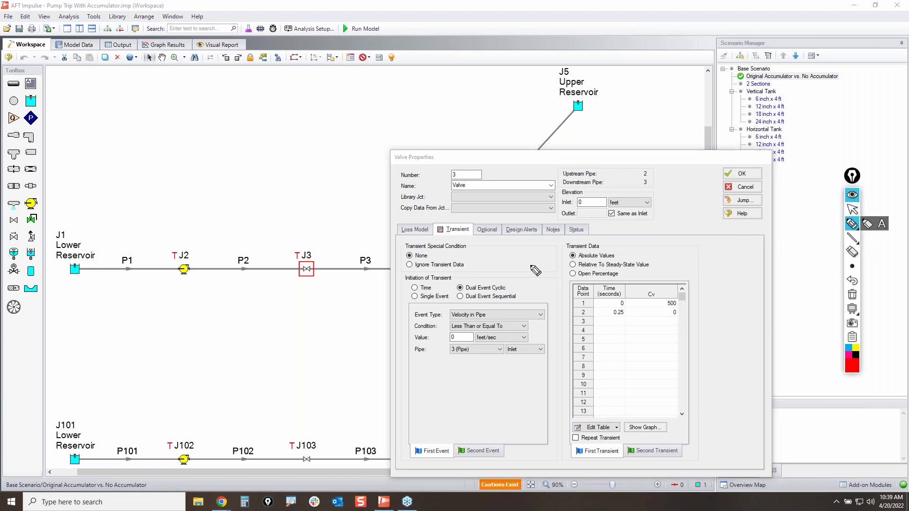
mouse_move(455, 283)
mouse_down()
mouse_move(494, 280)
mouse_move(511, 292)
mouse_move(456, 292)
mouse_move(458, 281)
mouse_up()
mouse_move(409, 446)
mouse_down()
mouse_move(468, 438)
mouse_move(456, 466)
mouse_move(398, 451)
mouse_move(415, 445)
mouse_up()
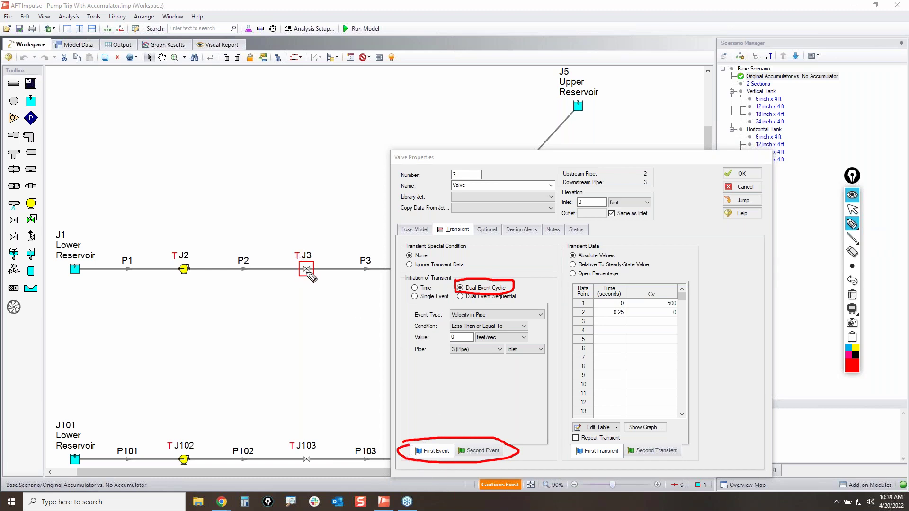
mouse_move(121, 250)
mouse_down()
mouse_move(214, 248)
mouse_move(471, 170)
mouse_move(544, 101)
mouse_up()
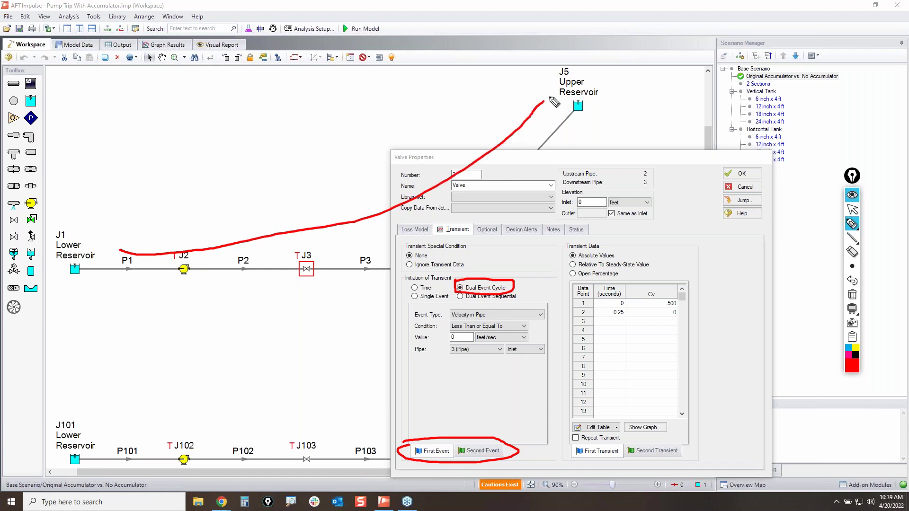
click(852, 295)
- Mark valve J3's First Event, its transient data, event type, condition and value in red, and clear the marks
mouse_move(413, 456)
mouse_down()
mouse_move(445, 444)
mouse_move(417, 458)
mouse_up()
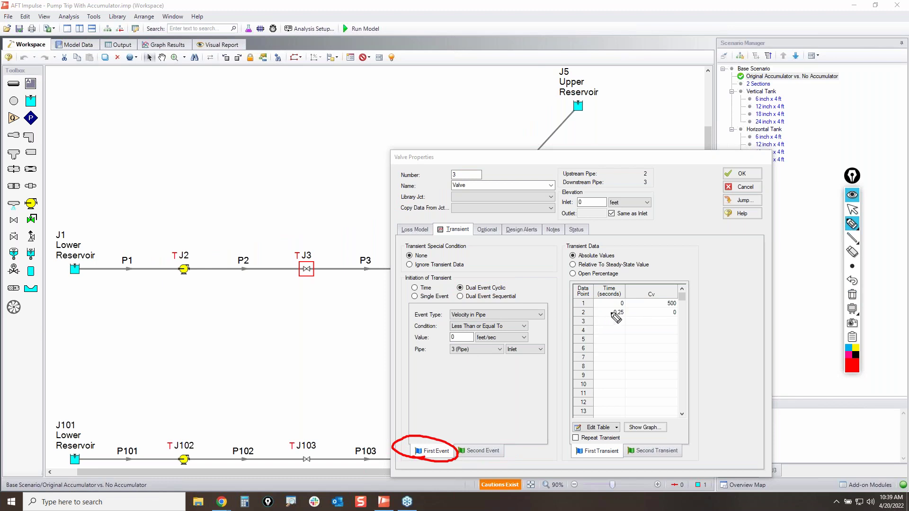
mouse_move(597, 299)
mouse_down()
mouse_move(682, 301)
mouse_move(602, 322)
mouse_move(595, 293)
mouse_up()
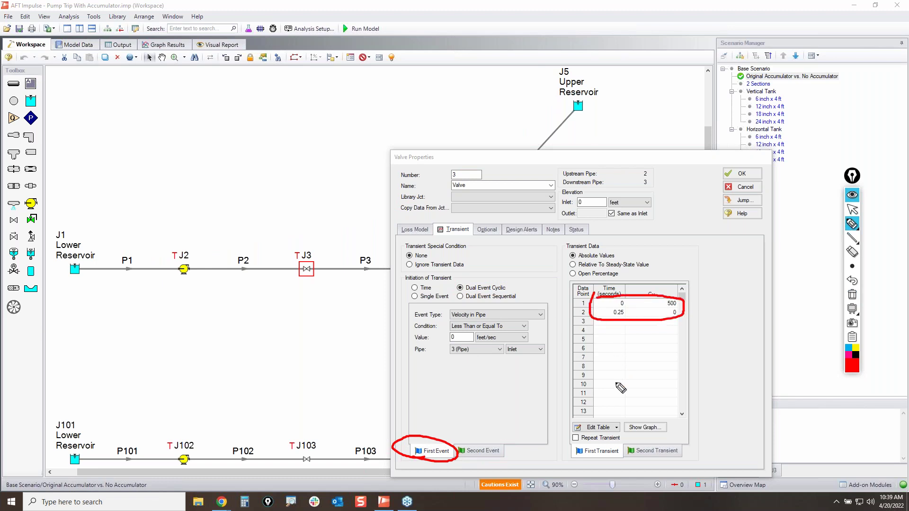
drag(446, 317, 496, 315)
mouse_move(396, 325)
mouse_down()
mouse_move(445, 325)
mouse_move(438, 339)
mouse_up()
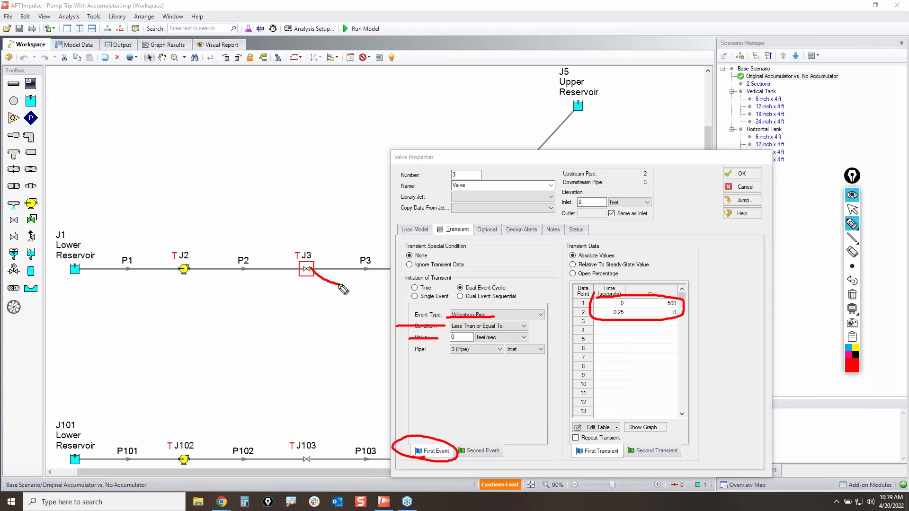
mouse_move(341, 285)
mouse_down()
mouse_move(311, 268)
mouse_move(324, 270)
mouse_up()
click(851, 295)
click(852, 210)
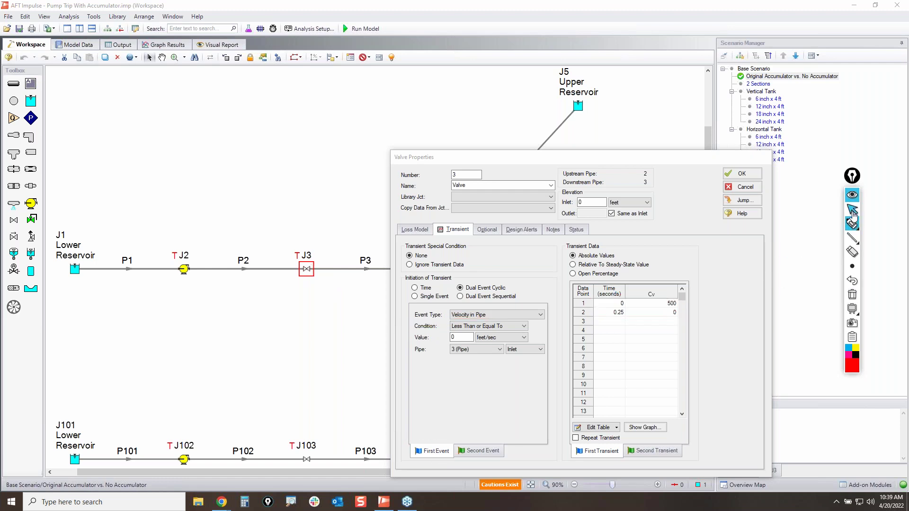
- Show valve J3's Second Event, mark its transient data, pressure difference event type and value in red, and clear the marks
click(478, 450)
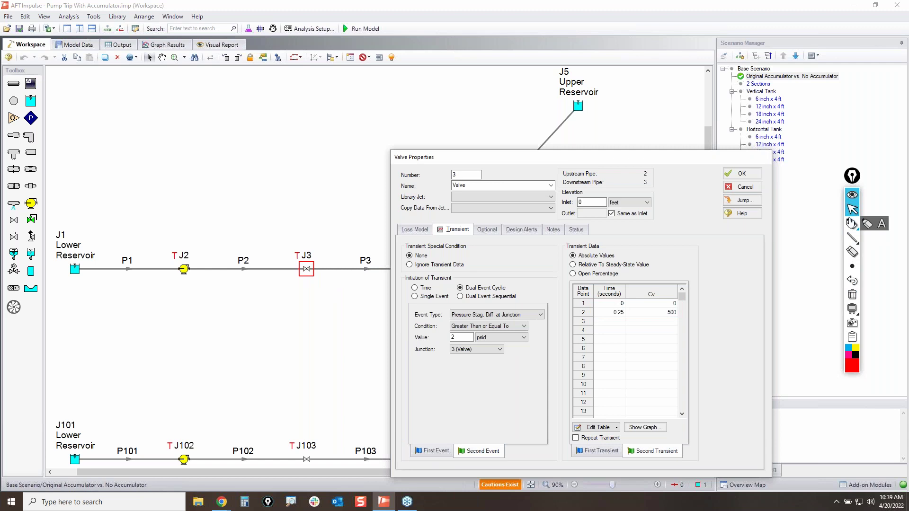
click(852, 223)
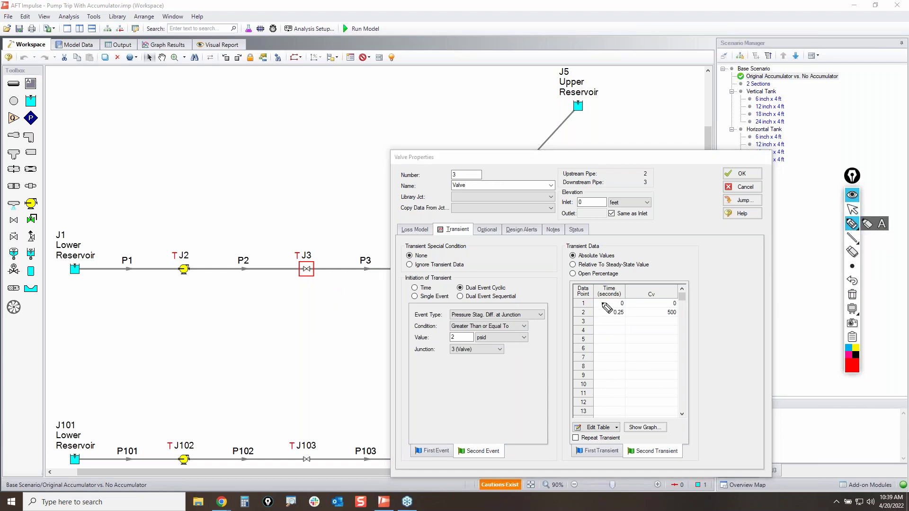
mouse_move(601, 305)
mouse_down()
mouse_move(696, 304)
mouse_move(594, 326)
mouse_move(609, 300)
mouse_up()
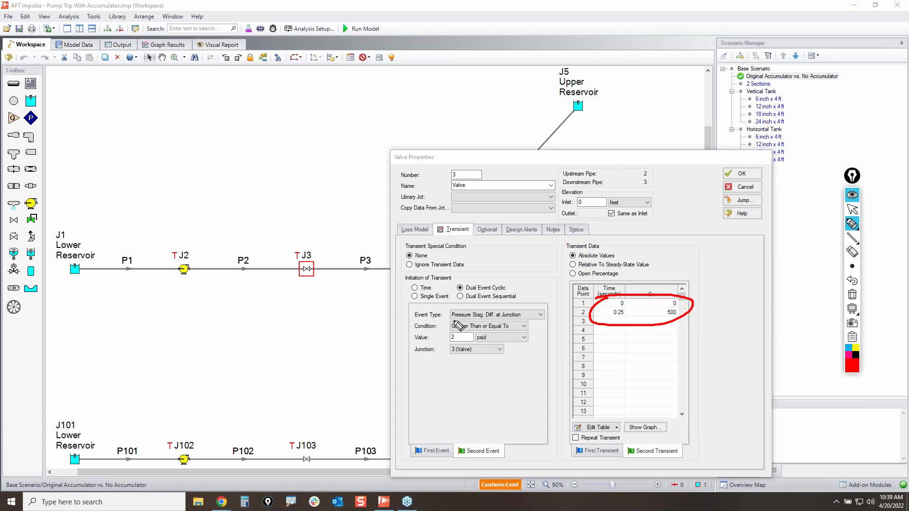
mouse_move(446, 308)
mouse_down()
mouse_move(549, 316)
mouse_move(497, 325)
mouse_move(445, 308)
mouse_move(459, 305)
mouse_up()
drag(288, 283, 334, 282)
mouse_move(422, 338)
mouse_down()
mouse_move(465, 336)
mouse_move(441, 341)
mouse_up()
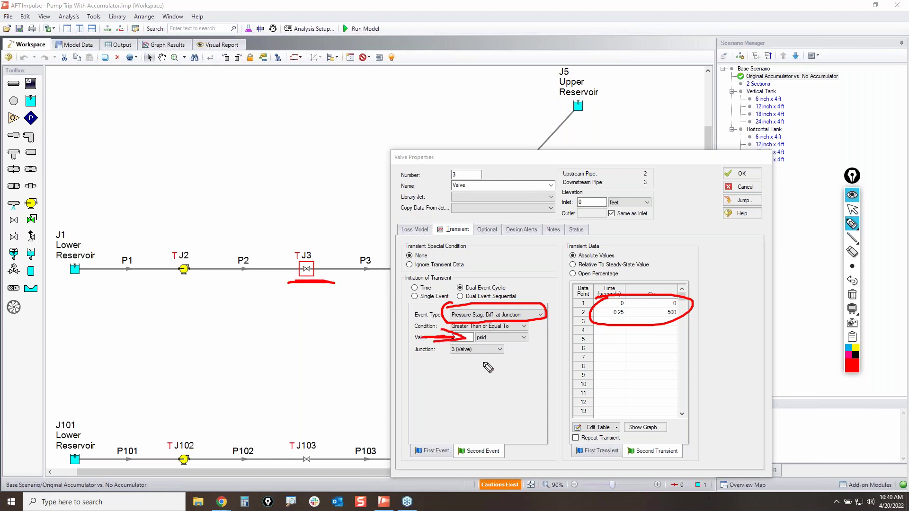
click(852, 294)
click(852, 208)
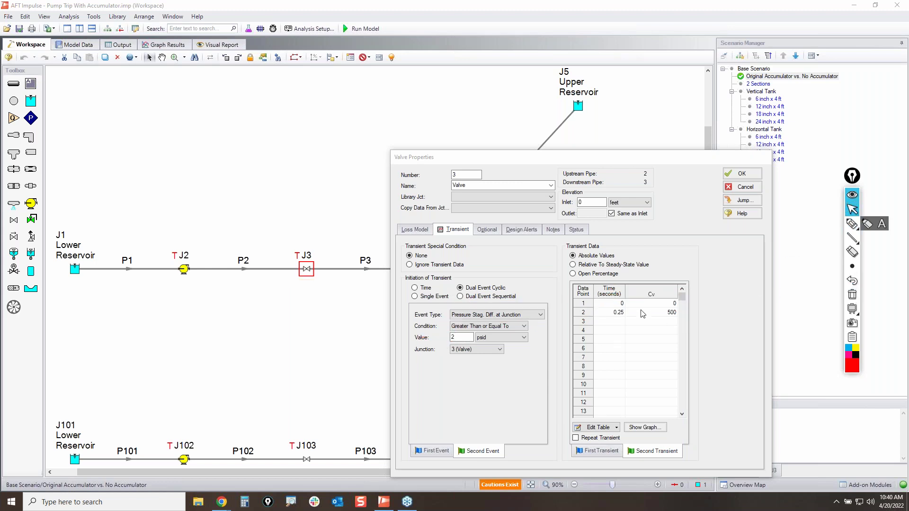
- Illustrate the valve's cycling between both events with red circles and a zigzag, clear them, and close the valve properties without changes
click(852, 223)
mouse_move(611, 303)
mouse_down()
mouse_move(632, 332)
mouse_move(609, 299)
mouse_up()
click(852, 295)
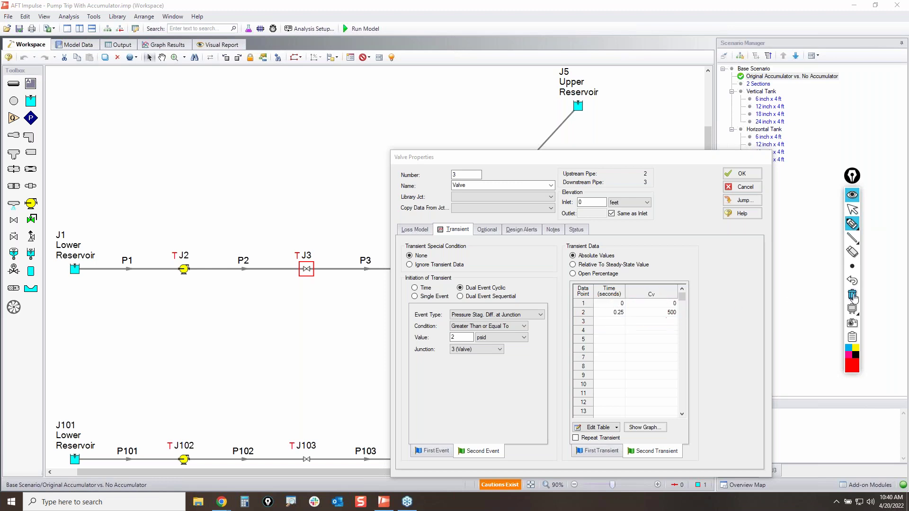
mouse_move(467, 442)
mouse_down()
mouse_move(495, 452)
mouse_move(463, 435)
mouse_up()
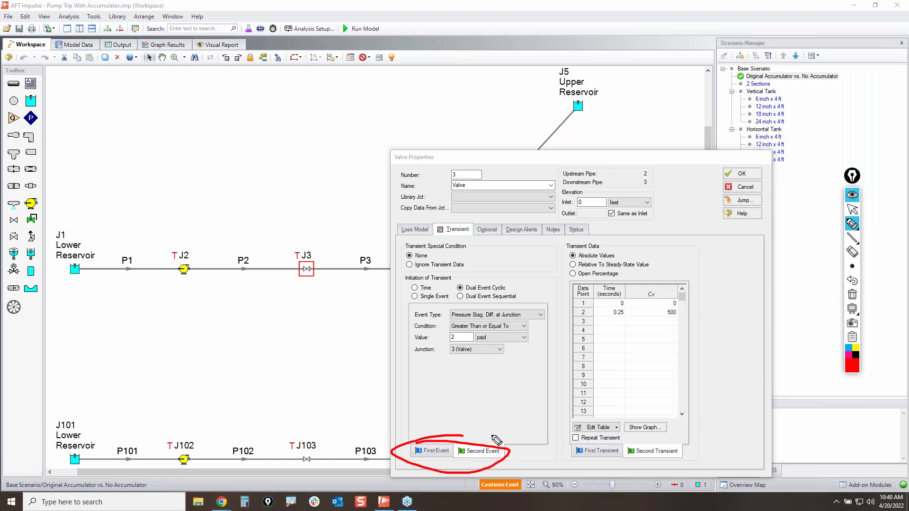
click(852, 296)
mouse_move(120, 358)
mouse_down()
mouse_move(257, 193)
mouse_move(315, 371)
mouse_move(476, 370)
mouse_move(574, 192)
mouse_move(767, 217)
mouse_move(835, 353)
mouse_up()
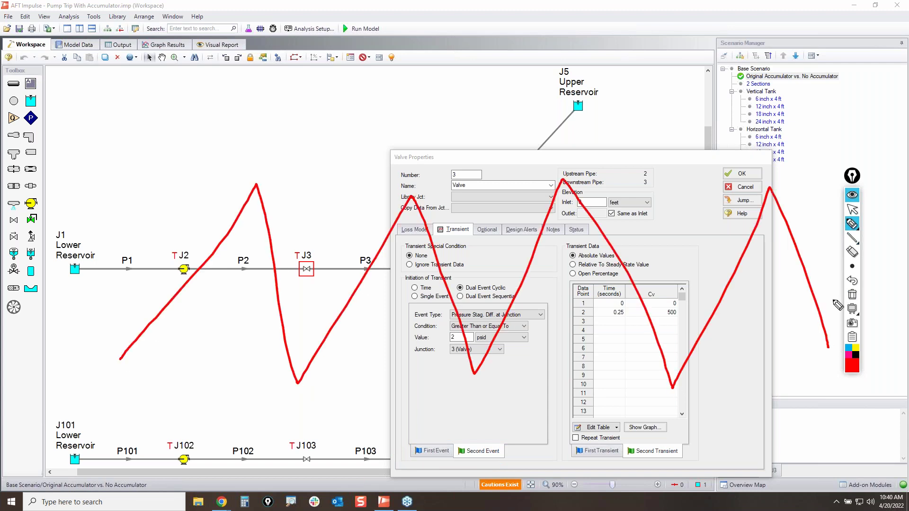
click(852, 294)
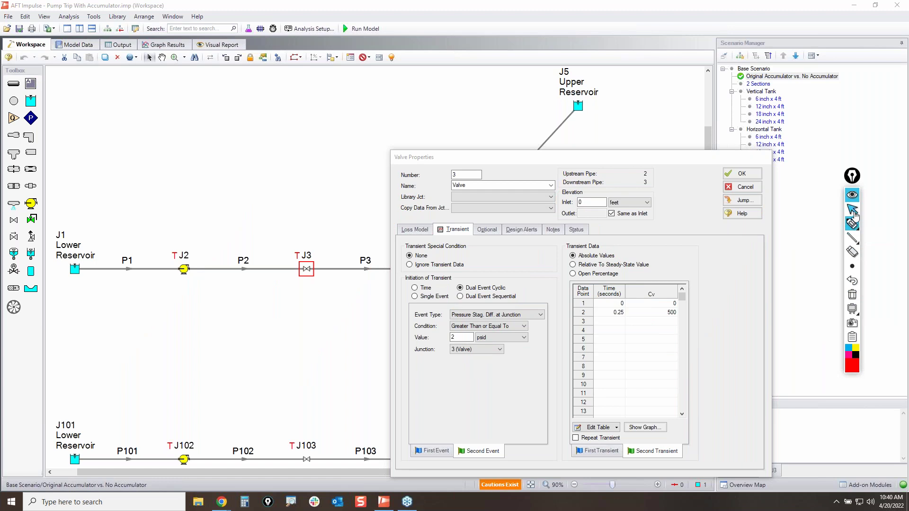
click(853, 211)
click(742, 186)
- Open gas accumulator J4's properties and circle the initial gas pressure and Initial Gas Volume settings in red
click(440, 288)
double_click(428, 269)
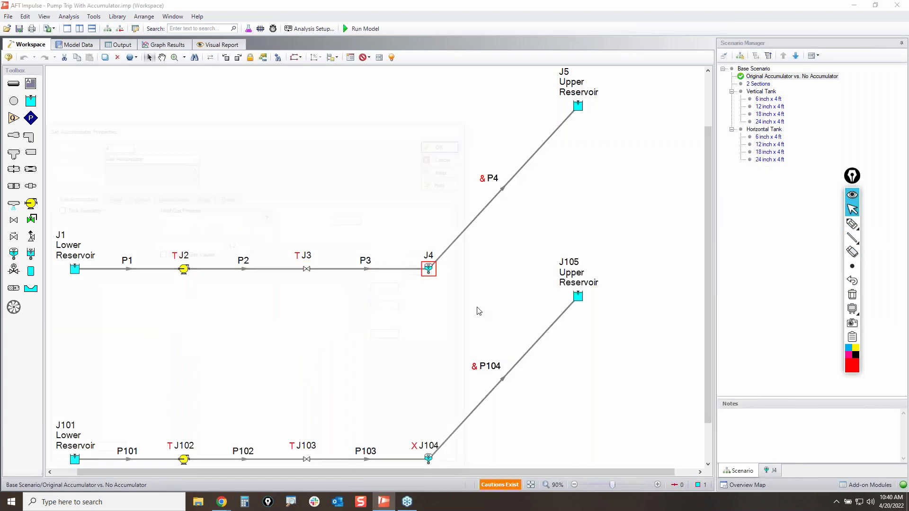
mouse_move(344, 130)
mouse_down()
mouse_move(509, 89)
mouse_move(501, 68)
mouse_up()
click(852, 224)
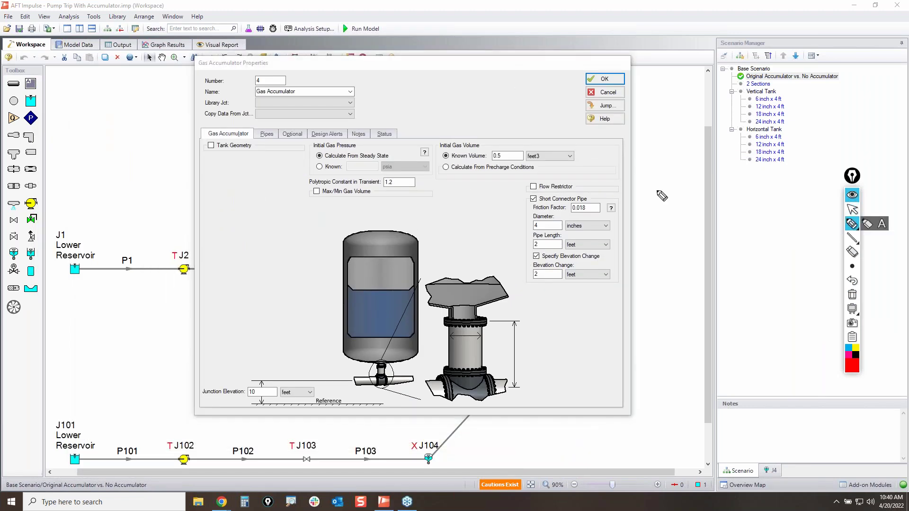
mouse_move(278, 142)
mouse_down()
mouse_move(445, 138)
mouse_move(366, 226)
mouse_move(326, 141)
mouse_up()
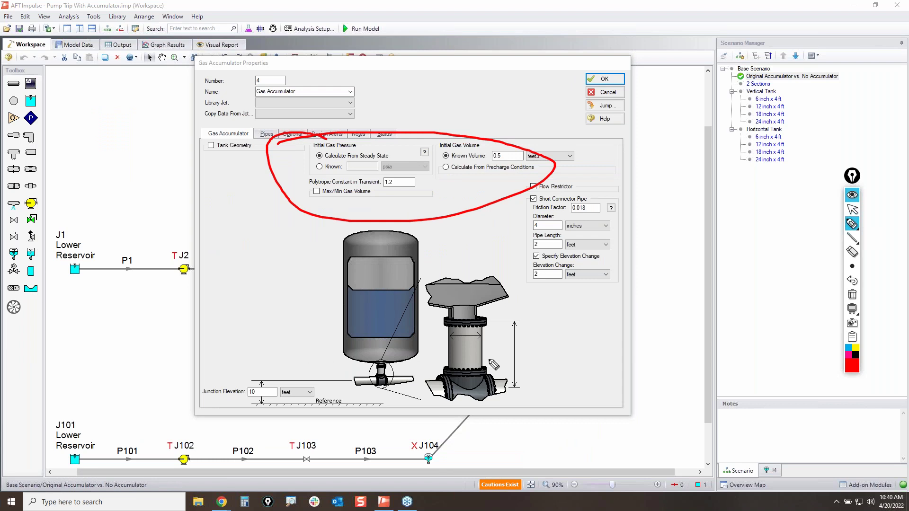
click(852, 296)
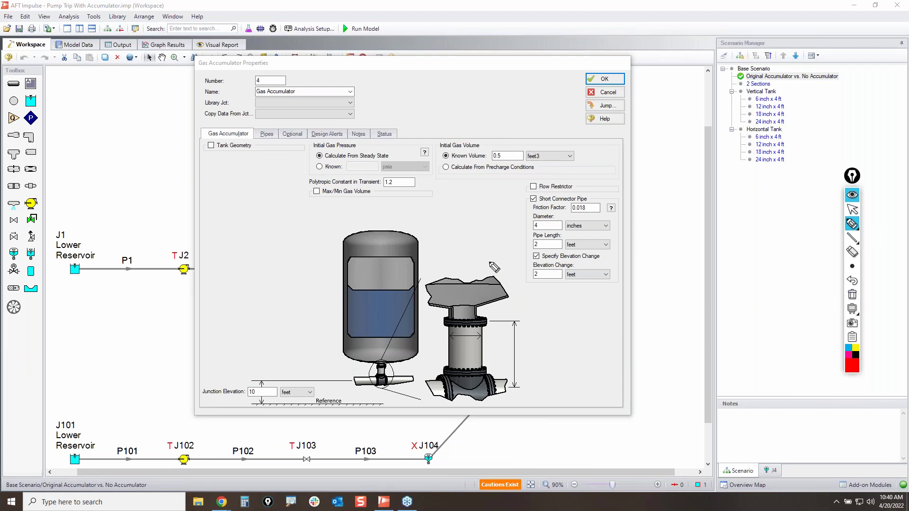
mouse_move(437, 141)
mouse_down()
mouse_move(507, 137)
mouse_move(572, 167)
mouse_move(458, 175)
mouse_move(449, 142)
mouse_move(466, 134)
mouse_up()
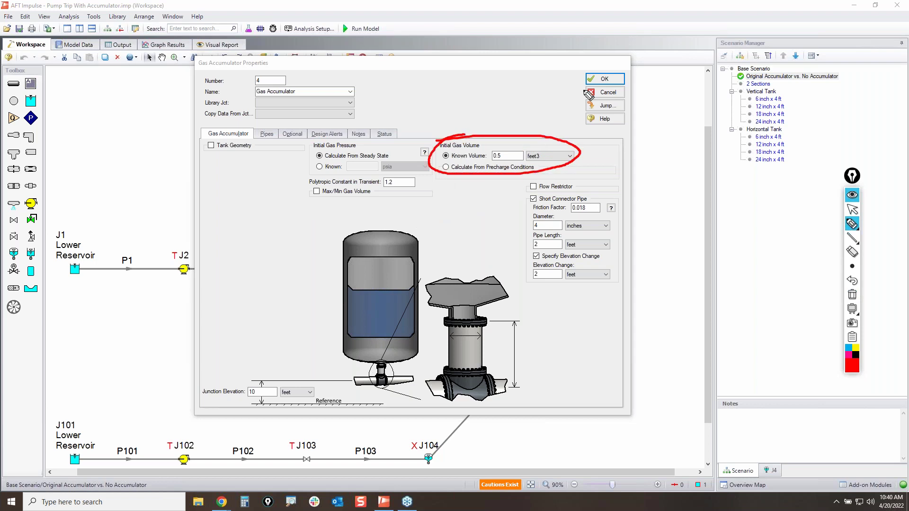
- Circle the polytropic constant, the Short Connector Pipe settings and the drawn connector in red, clear the marks, and close J4's properties without changes
mouse_move(303, 181)
mouse_down()
mouse_move(413, 192)
mouse_move(296, 199)
mouse_move(302, 170)
mouse_up()
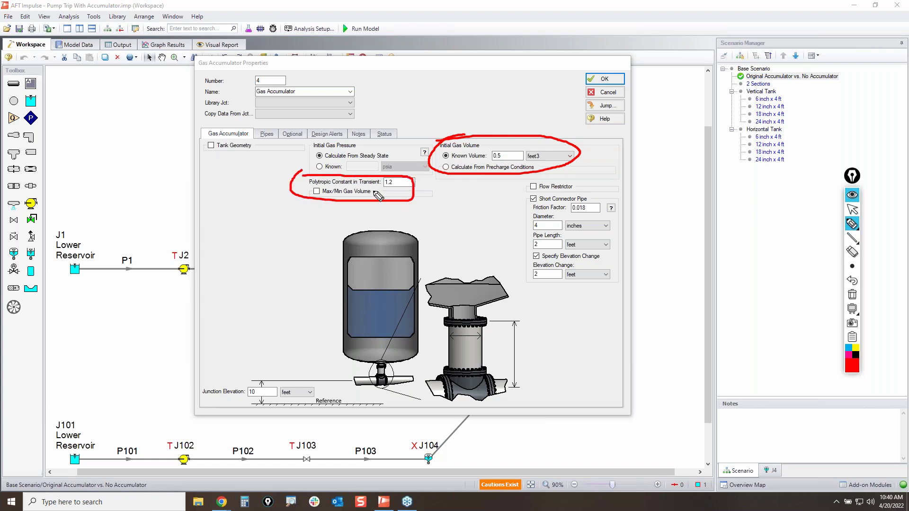
mouse_move(602, 193)
mouse_down()
mouse_move(540, 196)
mouse_move(547, 288)
mouse_move(626, 247)
mouse_move(605, 206)
mouse_up()
drag(393, 367, 381, 371)
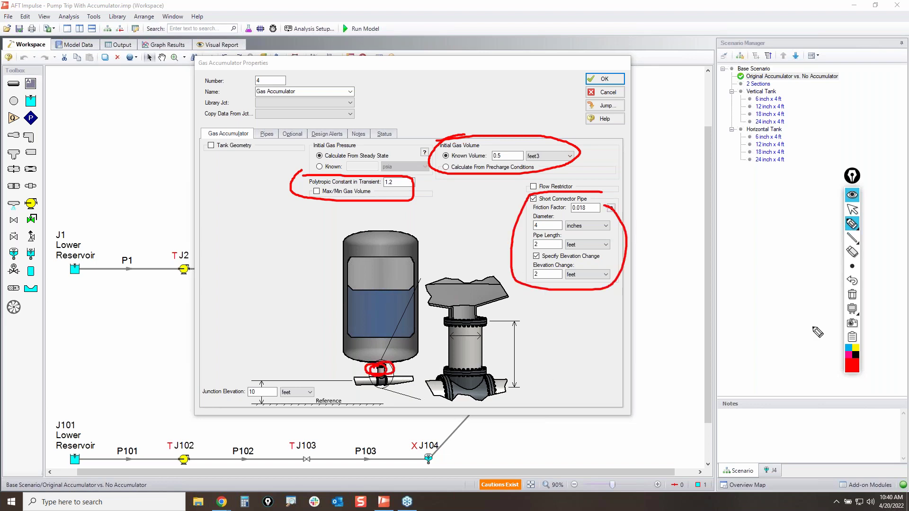
click(852, 295)
click(852, 209)
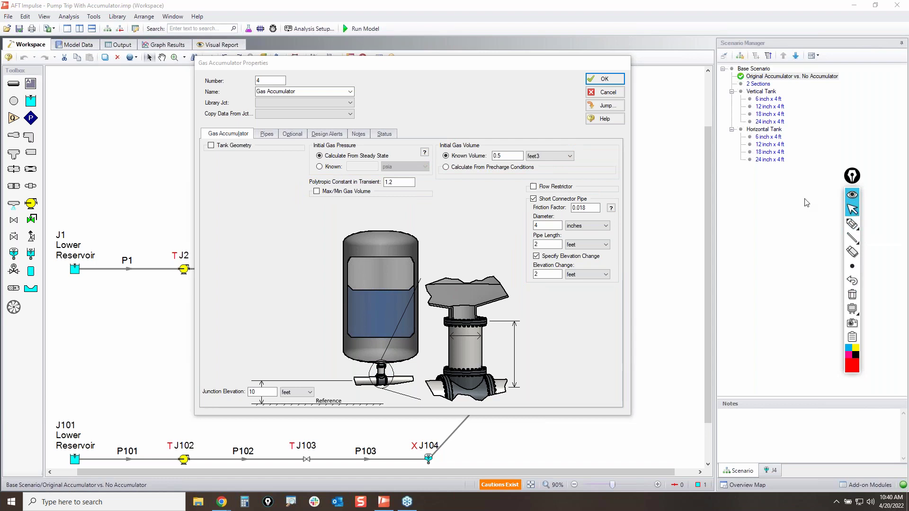
click(608, 93)
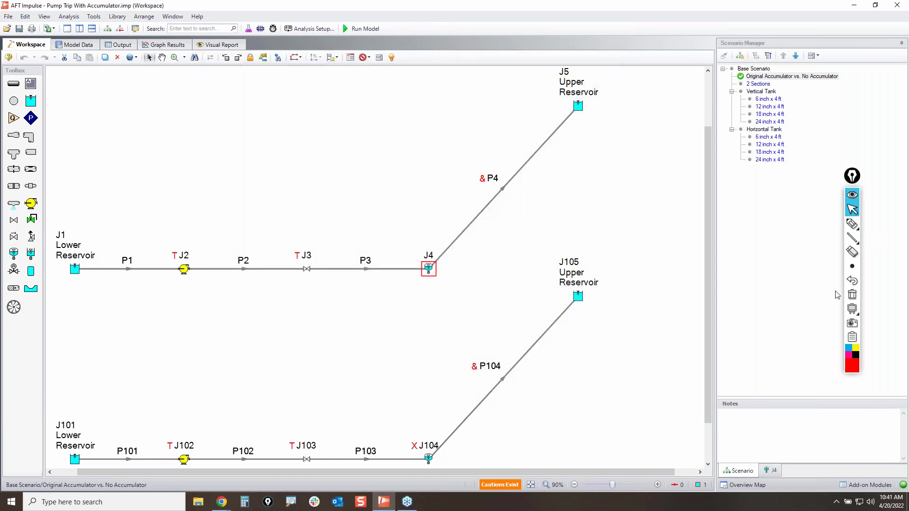
- Cross out gas accumulator J104 on the workspace with a red X, and clear the mark
click(852, 225)
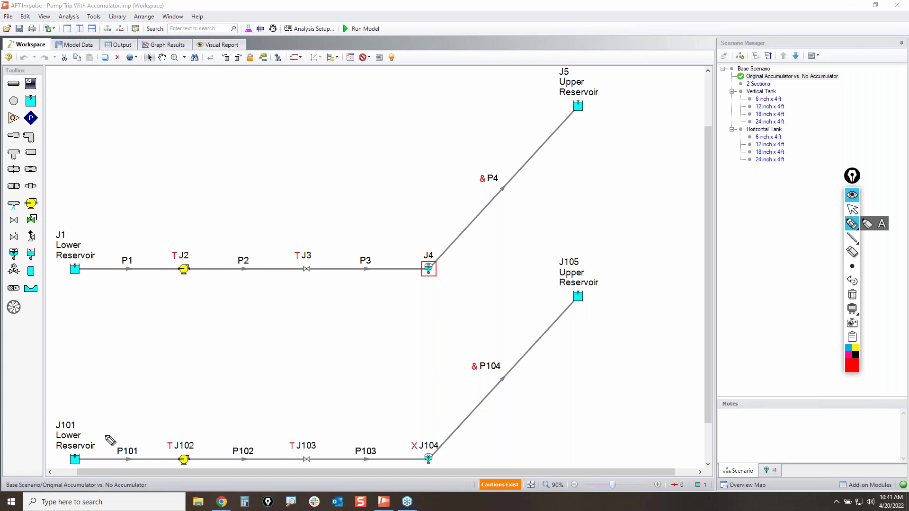
drag(440, 426, 402, 482)
drag(402, 413, 447, 485)
click(854, 294)
click(852, 209)
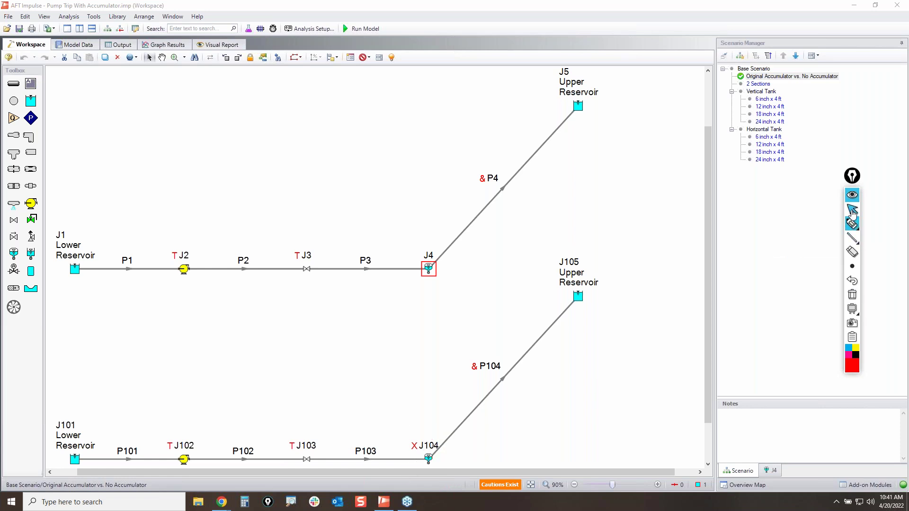
- Show gas accumulator J104's optional settings, mark the Ignore Accumulator special condition in red, clear the mark, and close the properties
click(425, 462)
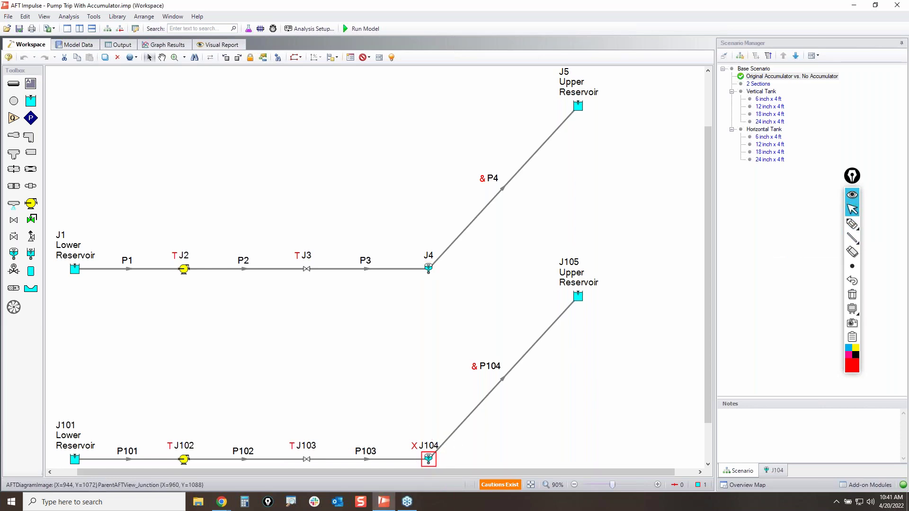
double_click(429, 457)
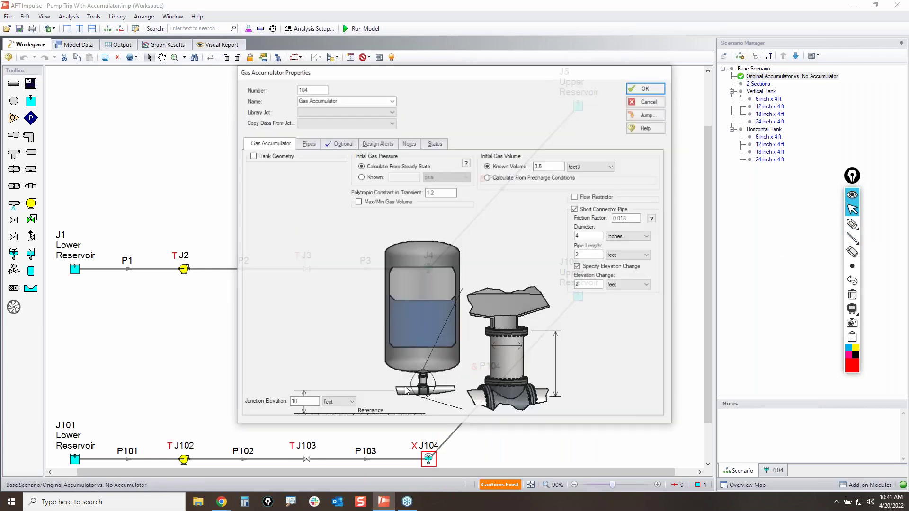
click(340, 144)
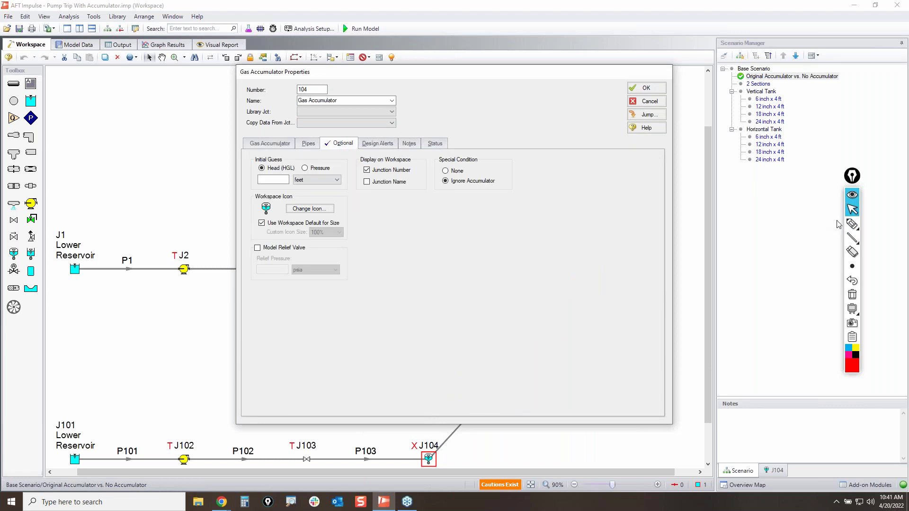
click(853, 225)
click(854, 226)
mouse_move(436, 174)
mouse_down()
mouse_move(523, 184)
mouse_move(440, 176)
mouse_move(455, 174)
mouse_up()
click(852, 294)
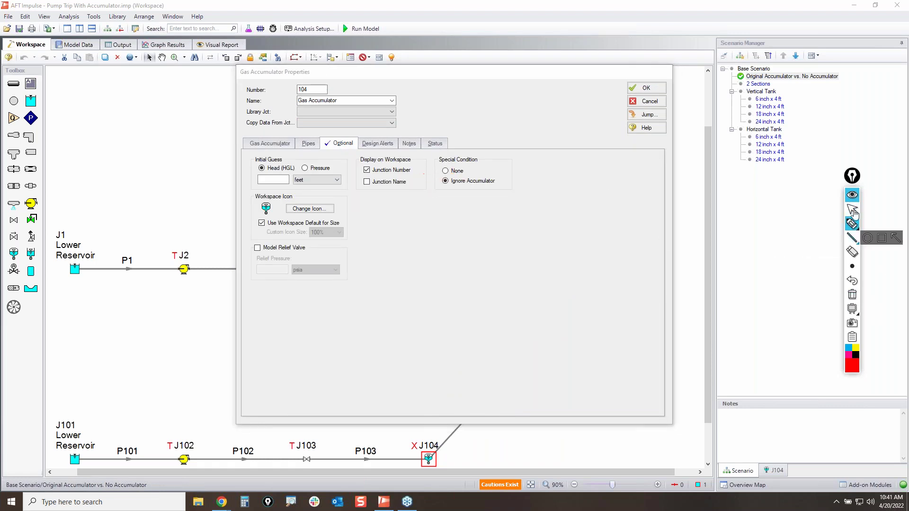
click(852, 209)
click(647, 88)
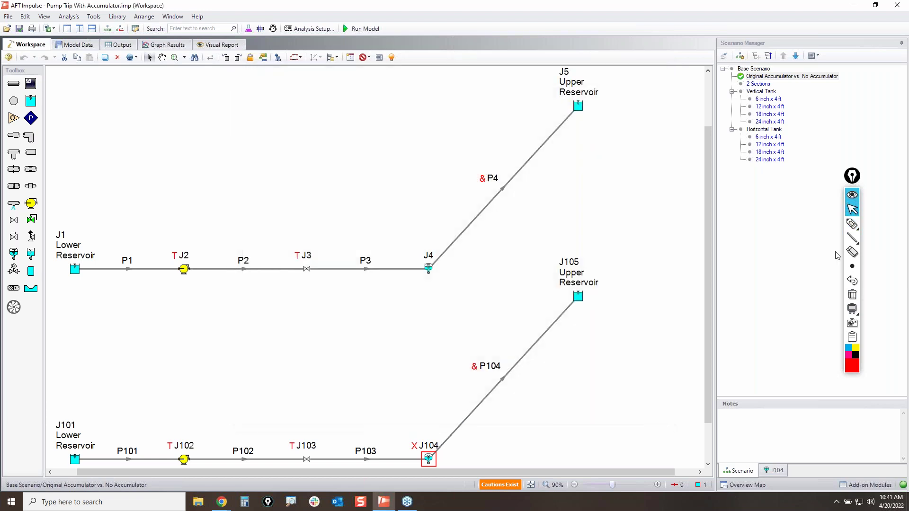
- Circle the branch junction in the Toolbox and gas accumulator J4 on the workspace in red, and clear the marks
click(856, 226)
mouse_move(22, 93)
mouse_down()
mouse_move(8, 96)
mouse_move(15, 108)
mouse_move(18, 101)
mouse_up()
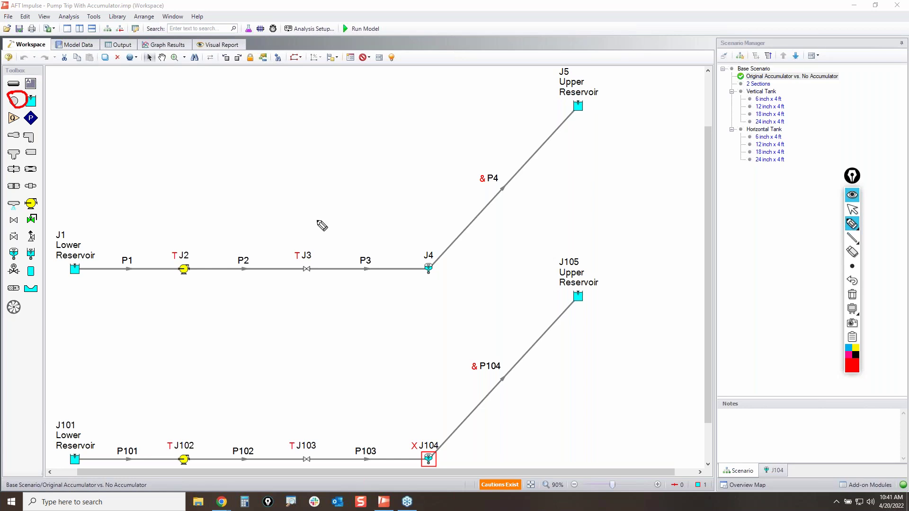
mouse_move(409, 253)
mouse_down()
mouse_move(404, 272)
mouse_move(424, 245)
mouse_up()
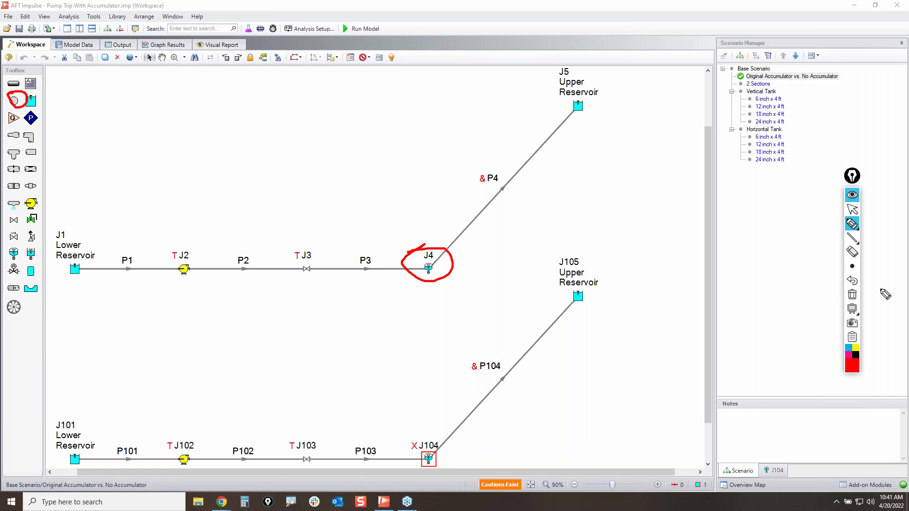
click(852, 294)
click(851, 212)
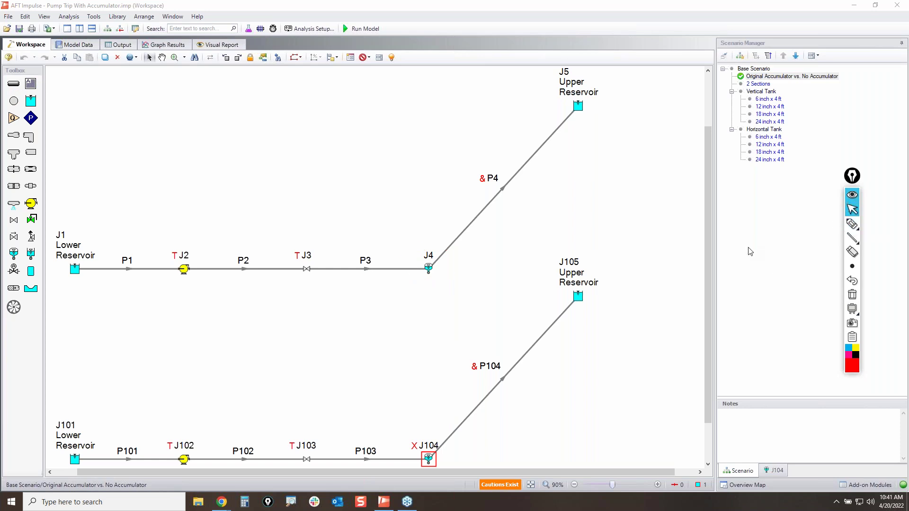
- Open the AFT Impulse online help and show the Walk-Through Examples overview
click(198, 17)
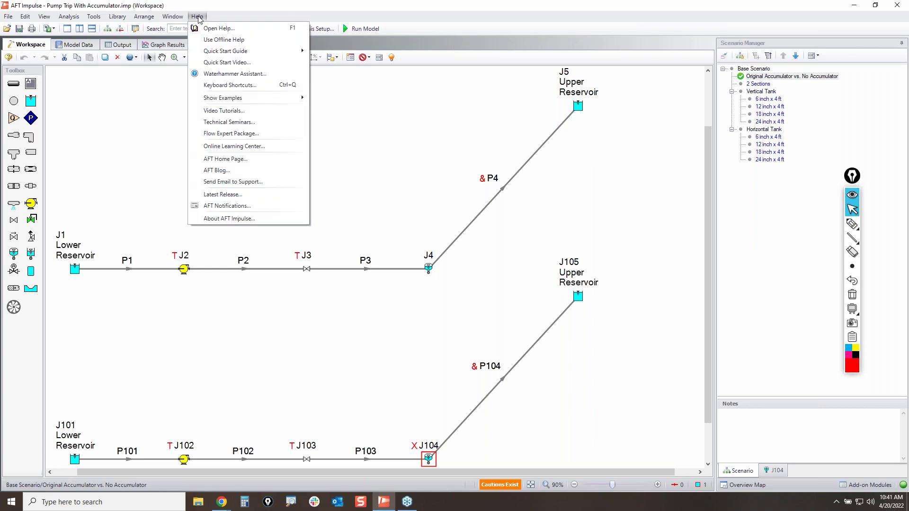
click(218, 29)
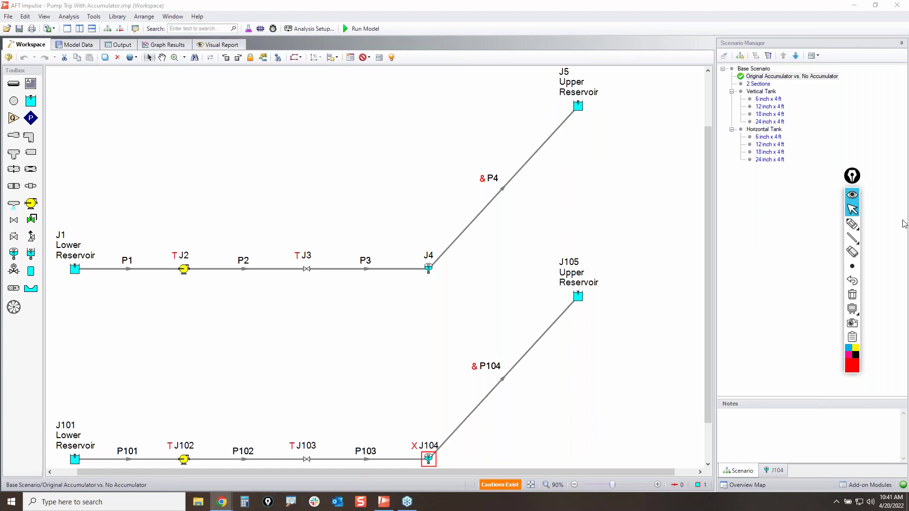
scroll(122, 385, down, 2)
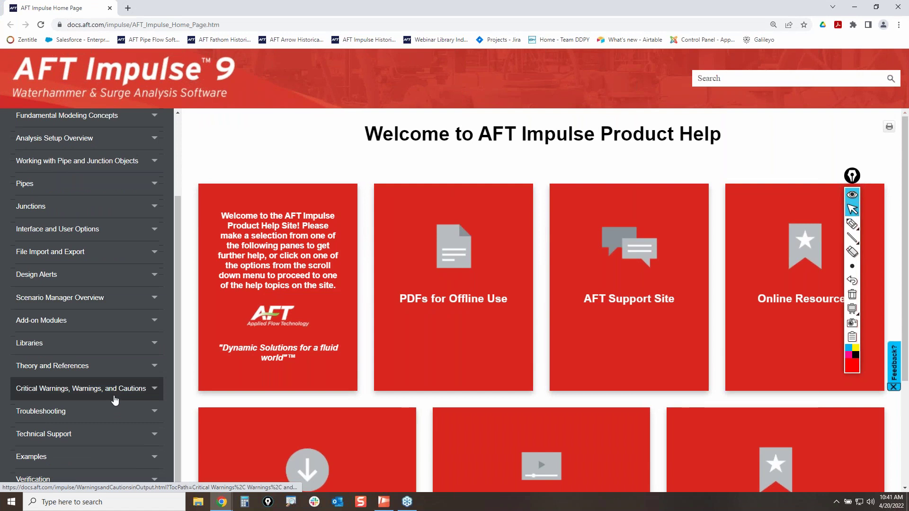
click(154, 456)
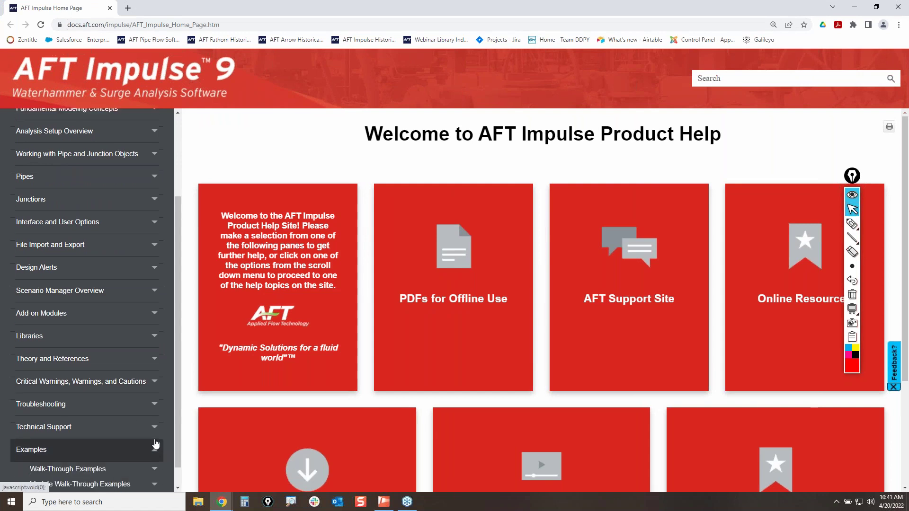
click(90, 450)
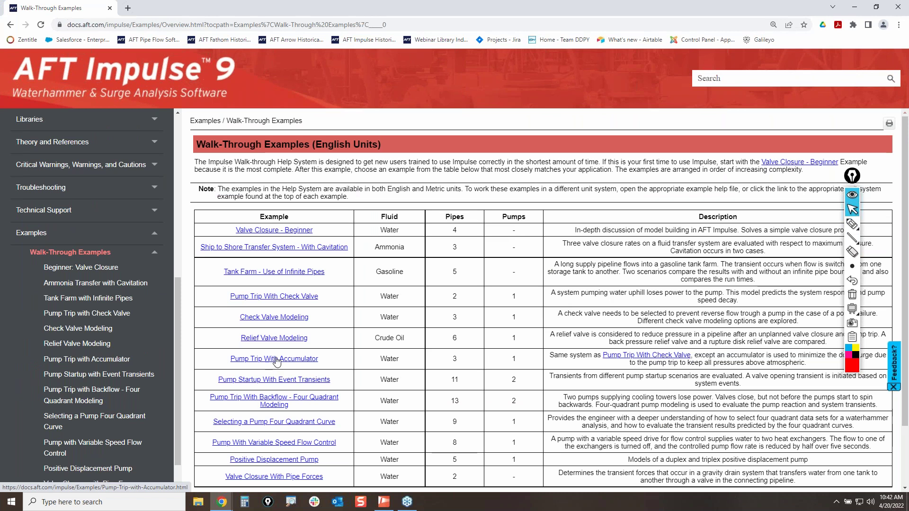
- Circle the Pump Trip With Accumulator example in red, open its page, clear the mark, and show Step 3's workspace figure
click(855, 225)
mouse_move(229, 348)
mouse_down()
mouse_move(327, 349)
mouse_move(211, 371)
mouse_move(267, 347)
mouse_up()
click(852, 209)
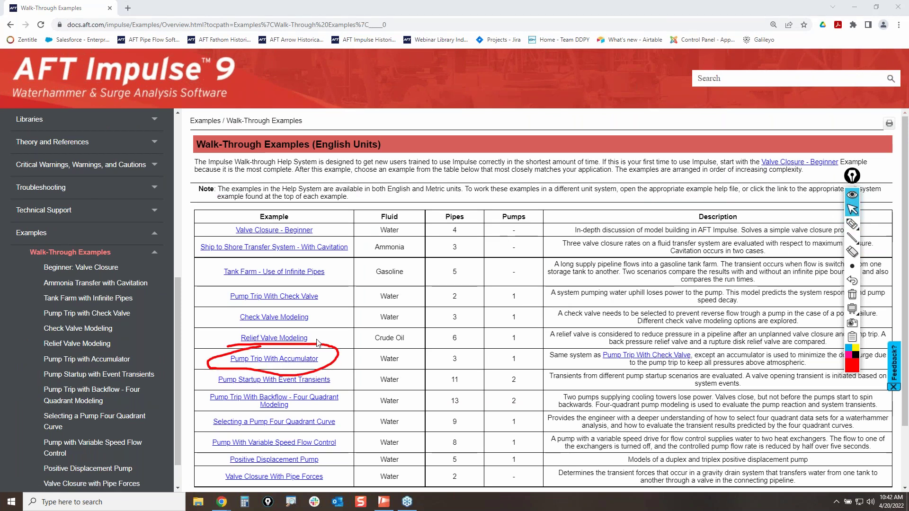
click(278, 364)
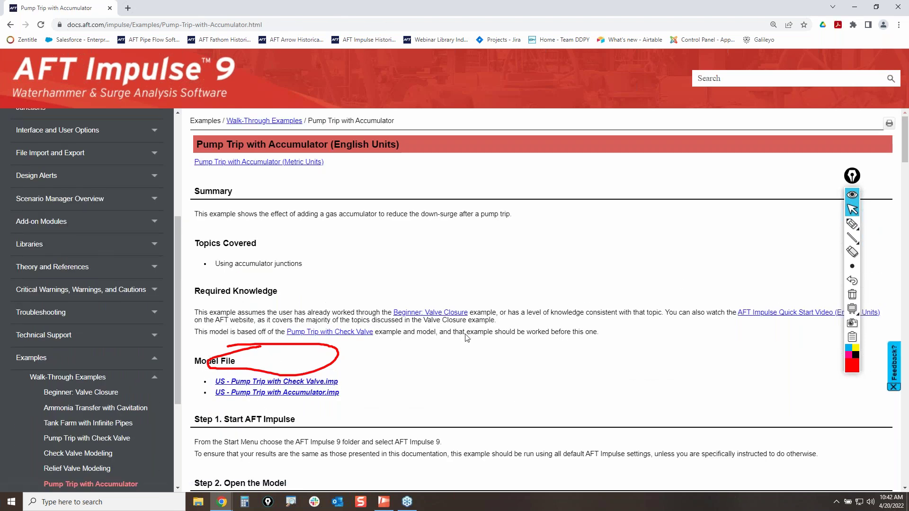
click(853, 295)
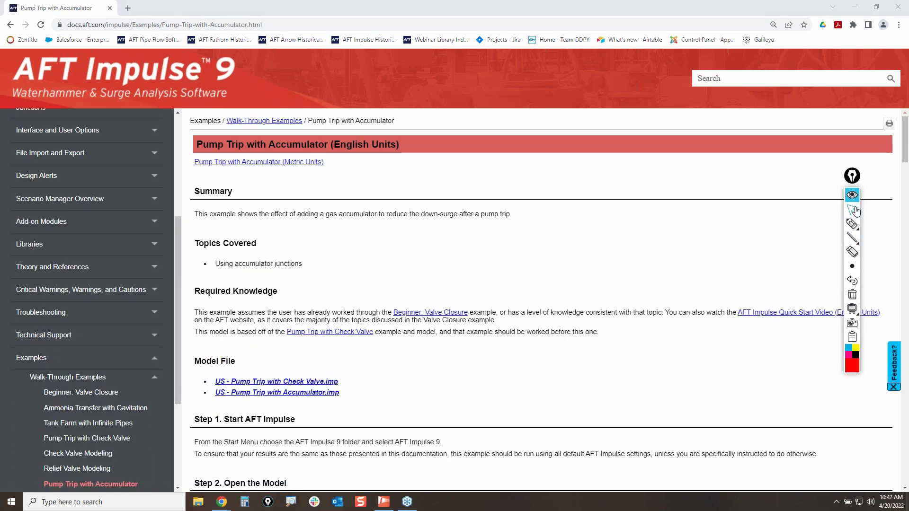
click(617, 398)
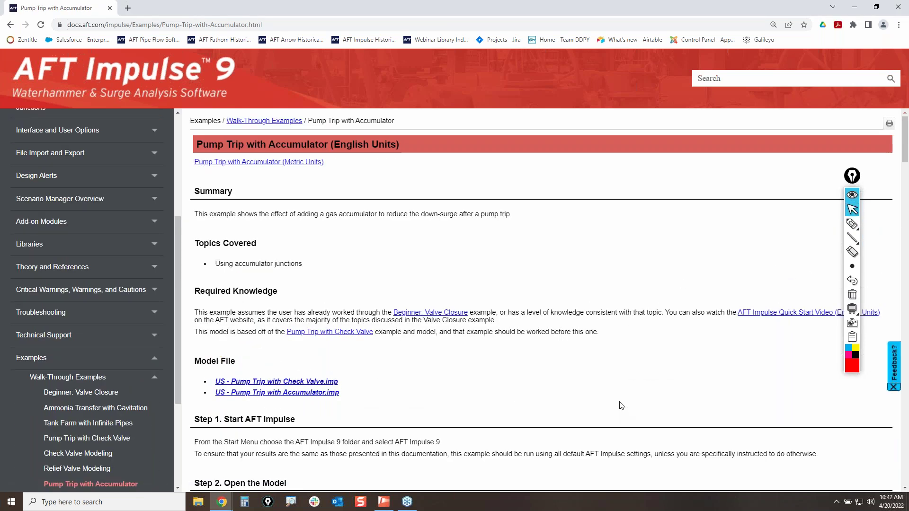
scroll(620, 391, down, 9)
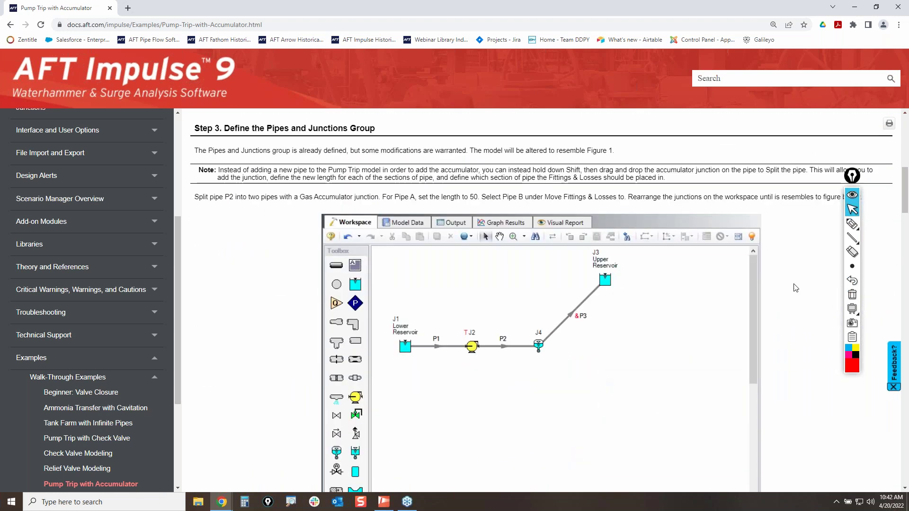
- Draw a red arrow to pump J2 in the example's workspace figure, cross out the arrow's tail, and clear the marks
click(852, 223)
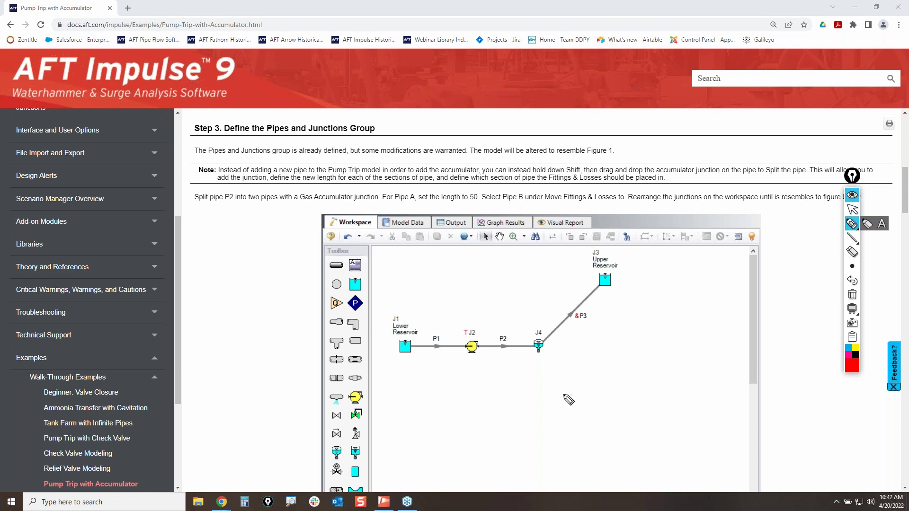
mouse_move(615, 425)
mouse_down()
mouse_move(553, 421)
mouse_move(490, 377)
mouse_move(477, 353)
mouse_move(475, 365)
mouse_move(496, 352)
mouse_up()
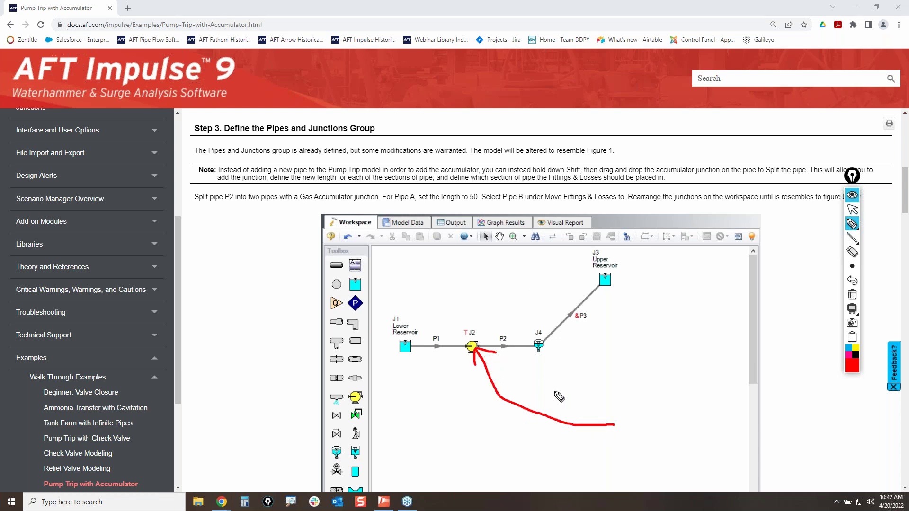
click(624, 393)
drag(624, 394, 577, 441)
drag(572, 383, 627, 445)
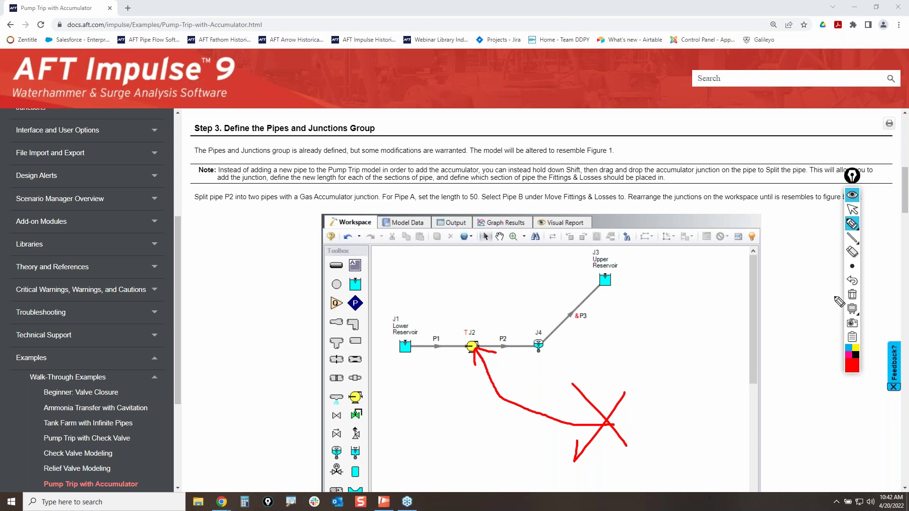
click(852, 294)
click(853, 209)
mouse_move(846, 223)
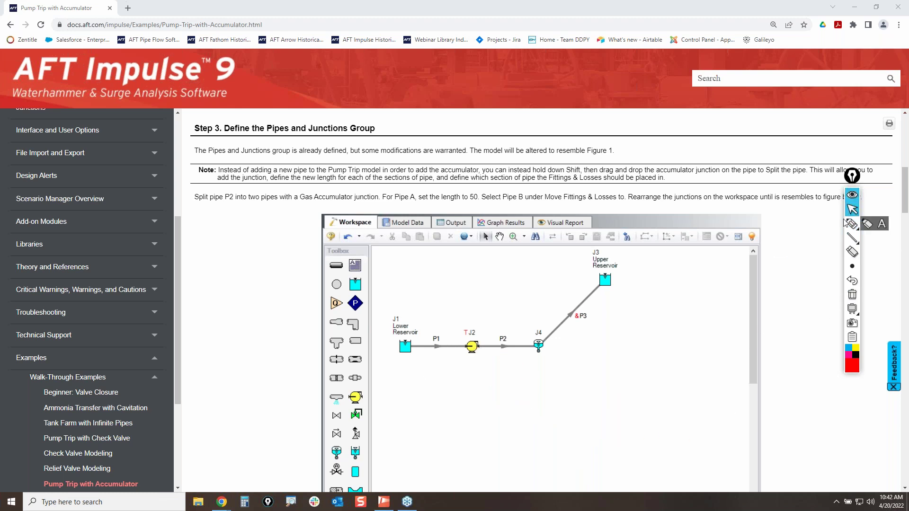
- Switch back to AFT Impulse and circle valve J3 on the workspace and the check valve junction in the Toolbox in red
key(alt+Tab)
key(Tab)
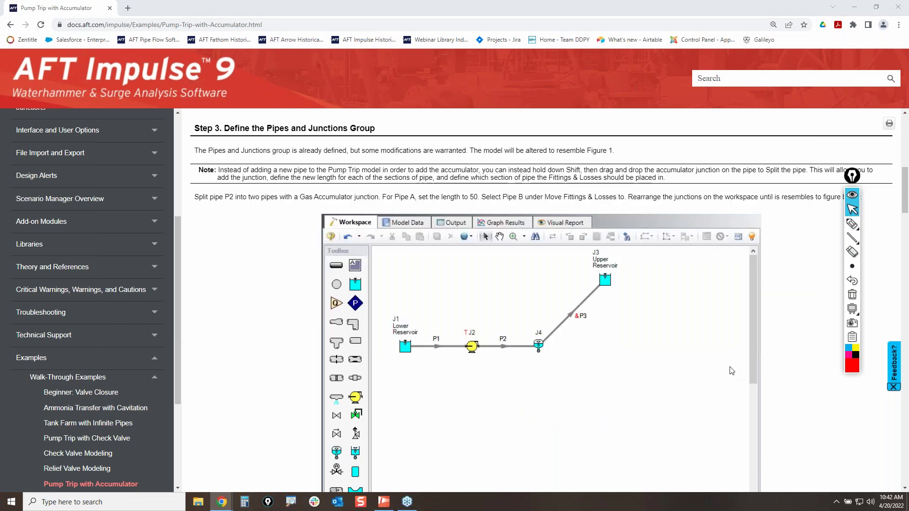
key(alt+Tab)
key(Tab)
key(Tab)
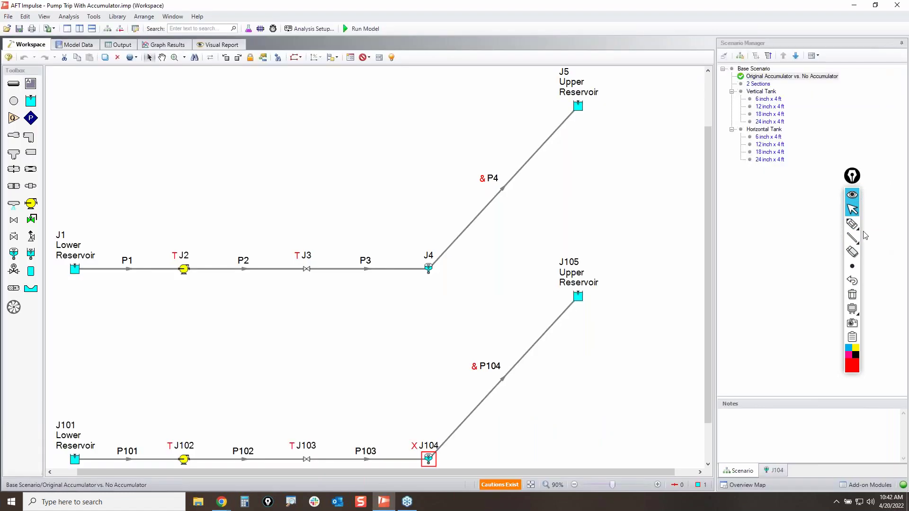
click(852, 223)
mouse_move(290, 241)
mouse_down()
mouse_move(310, 243)
mouse_move(288, 250)
mouse_move(291, 242)
mouse_up()
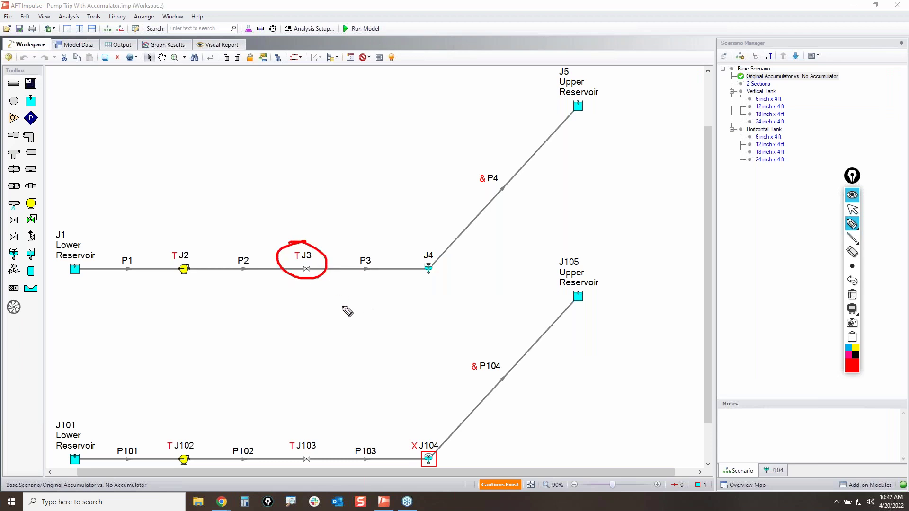
mouse_move(5, 236)
mouse_down()
mouse_move(21, 229)
mouse_move(25, 243)
mouse_move(8, 246)
mouse_move(20, 229)
mouse_move(24, 248)
mouse_move(6, 237)
mouse_move(24, 231)
mouse_up()
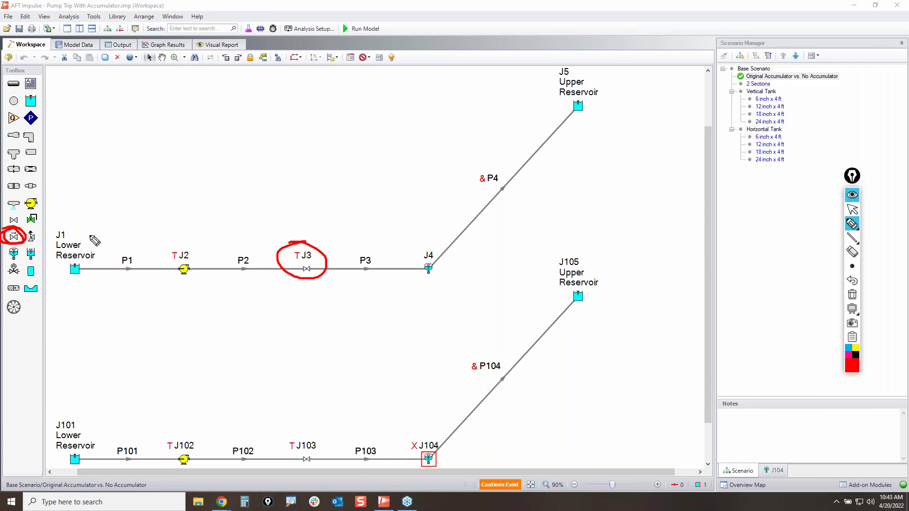
- Cross out the circled check valve junction, draw a red arrow to valve J3, and clear all the marks
drag(37, 207, 1, 250)
drag(1, 211, 24, 271)
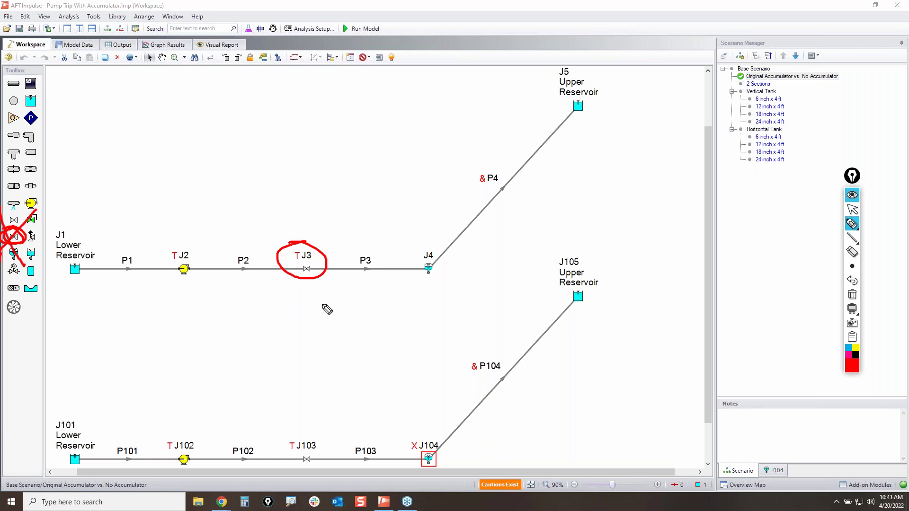
mouse_move(430, 185)
mouse_down()
mouse_move(352, 194)
mouse_move(306, 246)
mouse_move(335, 233)
mouse_up()
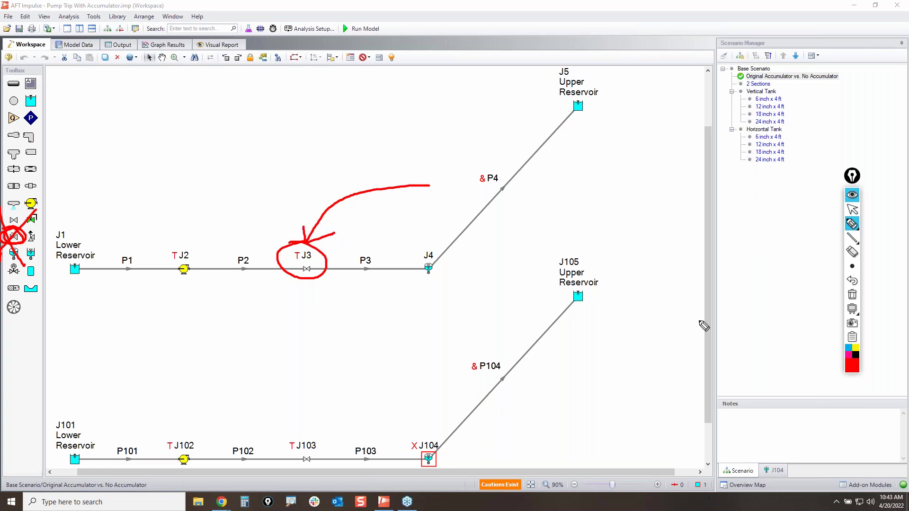
click(852, 294)
click(855, 213)
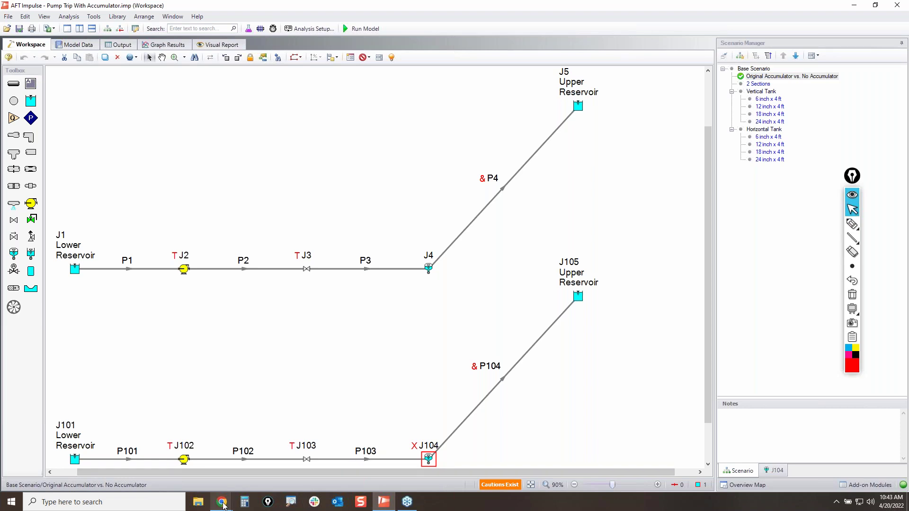
- Deselect J104, trace the upper and lower pipelines with red freehand lines from lower to upper reservoir, and clear the marks
click(442, 378)
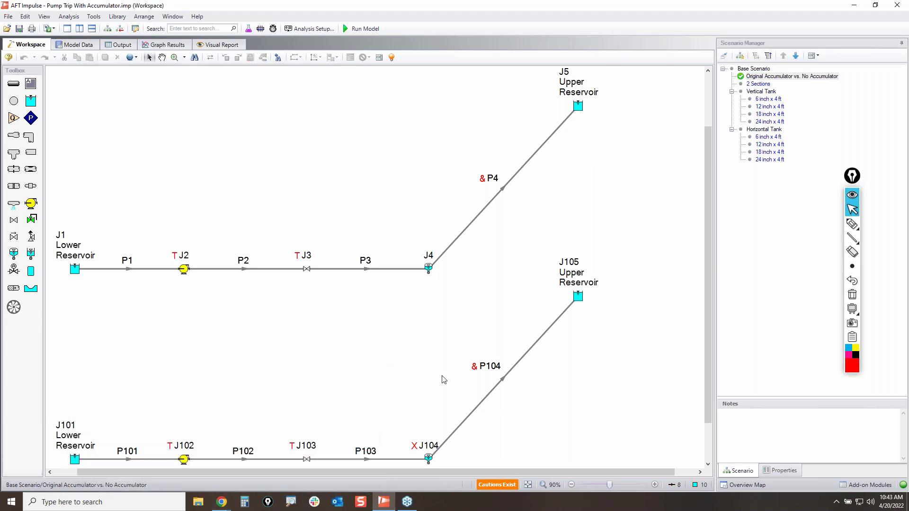
click(852, 224)
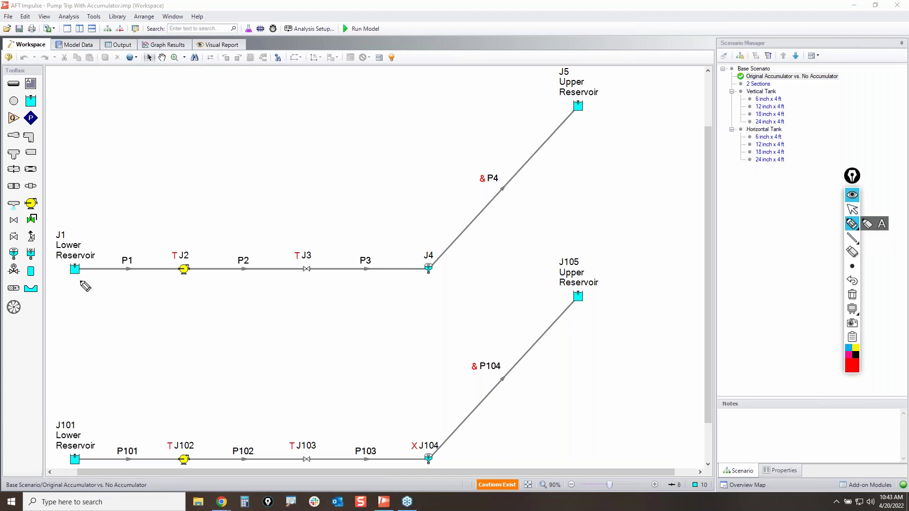
mouse_move(87, 279)
mouse_down()
mouse_move(196, 290)
mouse_move(535, 188)
mouse_up()
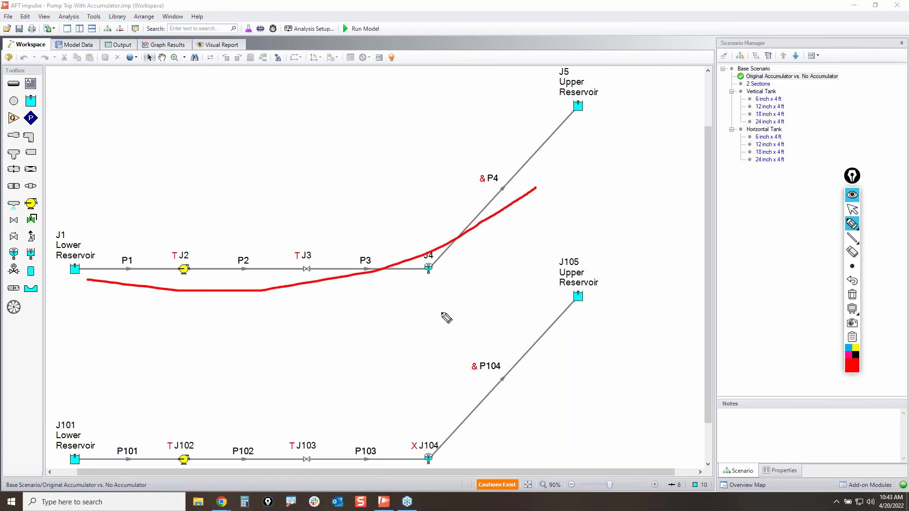
mouse_move(111, 436)
mouse_down()
mouse_move(308, 431)
mouse_move(525, 330)
mouse_up()
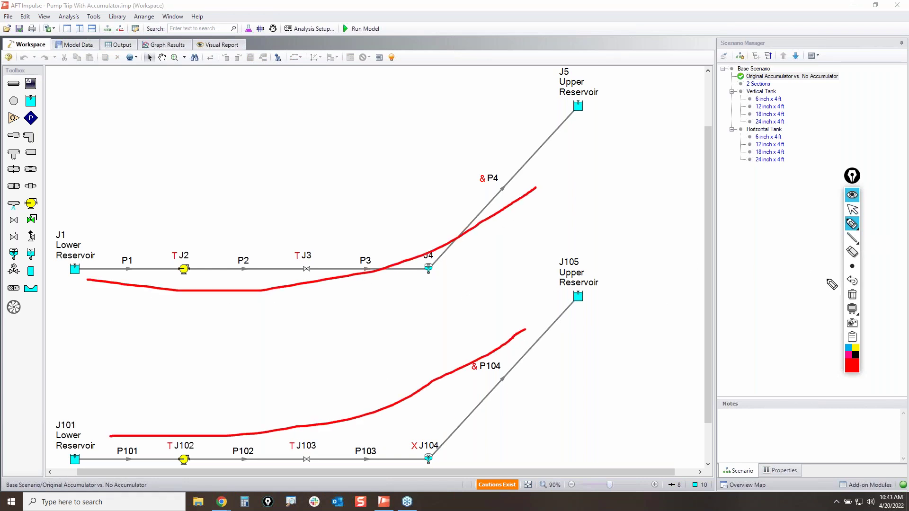
click(852, 295)
click(852, 209)
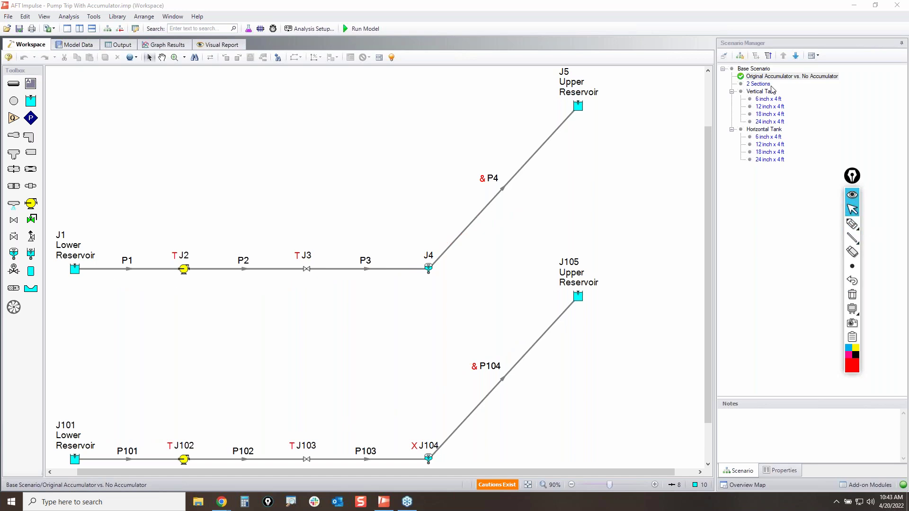
- Show the pipe sectioning settings in Analysis Setup for the Original Accumulator vs. No Accumulator scenario
click(790, 77)
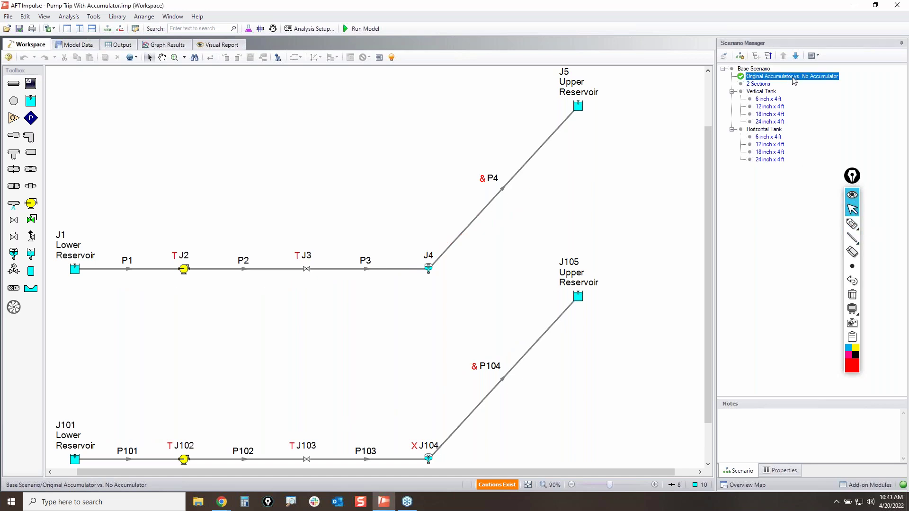
click(313, 30)
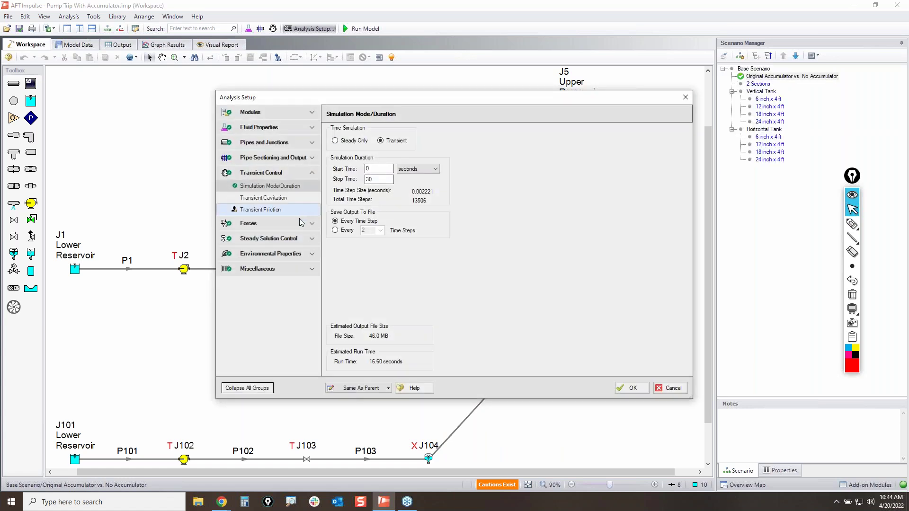
click(284, 157)
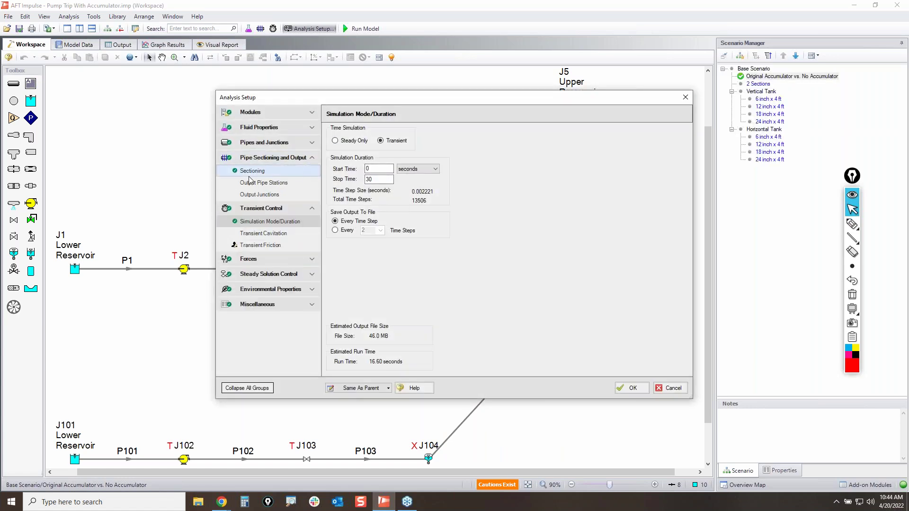
click(252, 172)
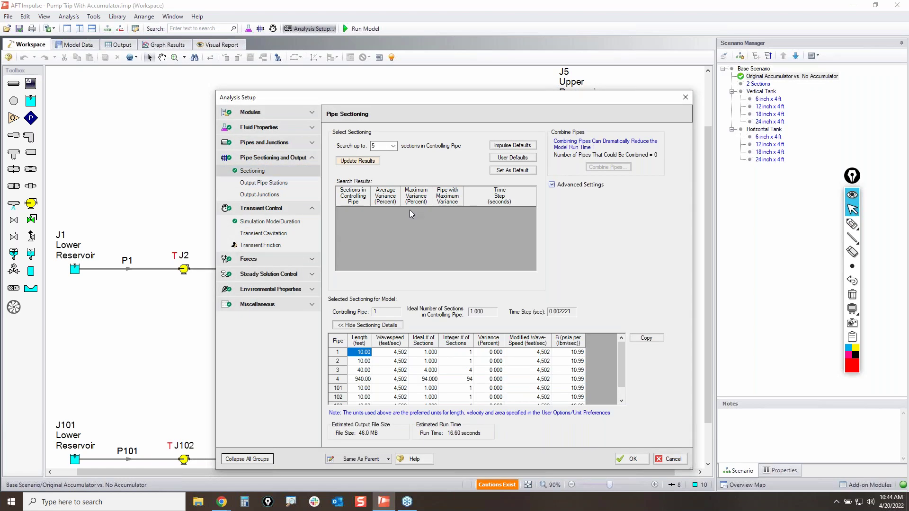
- Circle the controlling pipe's ideal number of sections in red, clear the mark, and review the pipe lengths and sections in the sectioning table
click(851, 224)
mouse_move(416, 303)
mouse_down()
mouse_move(466, 301)
mouse_move(496, 322)
mouse_move(411, 320)
mouse_move(413, 298)
mouse_up()
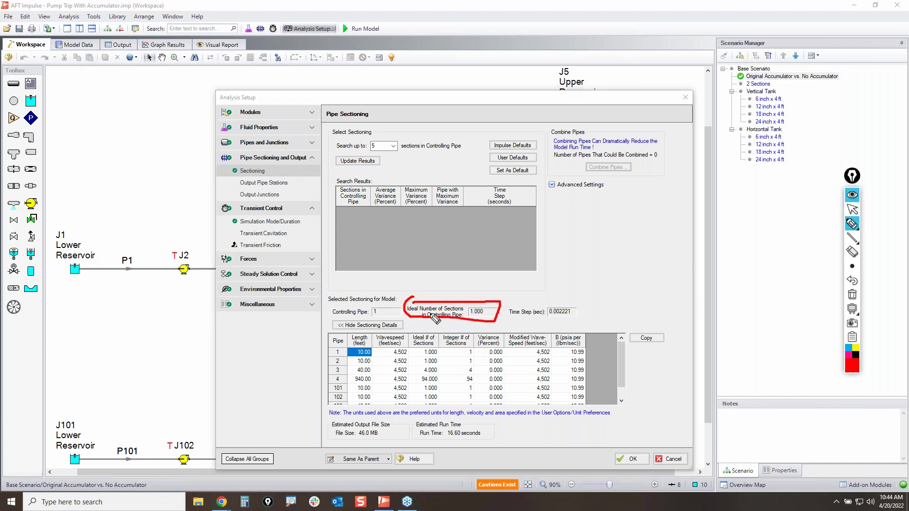
click(852, 294)
click(852, 210)
click(361, 354)
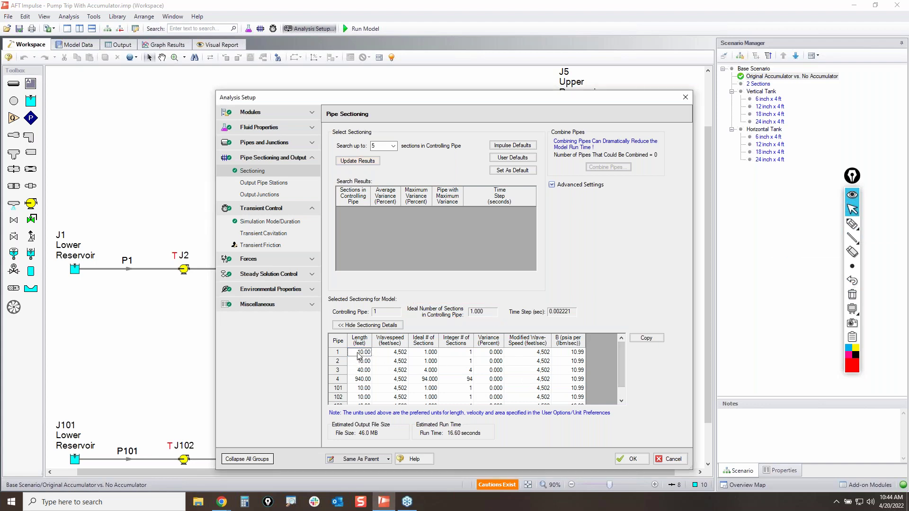
scroll(367, 353, down, 1)
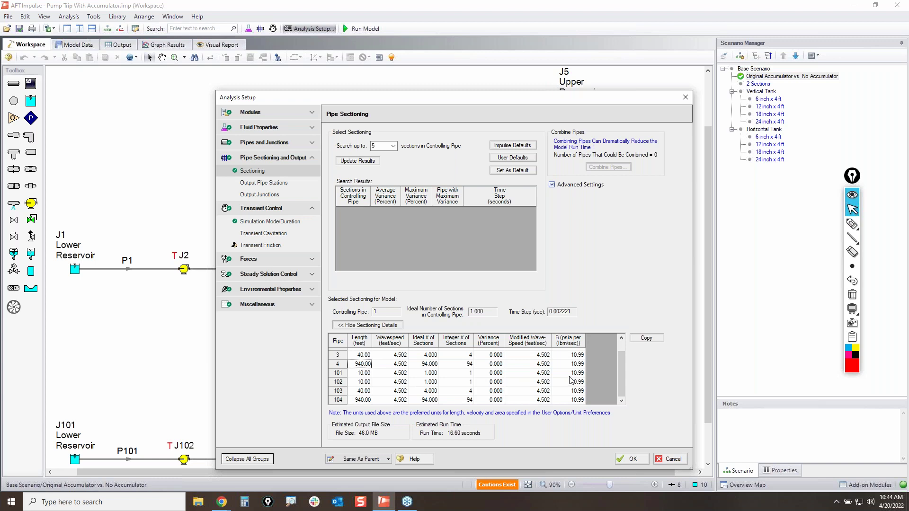
- Mark the Original Accumulator vs. No Accumulator scenario in red in the Scenario Manager, clear the mark, and cancel Analysis Setup
click(852, 224)
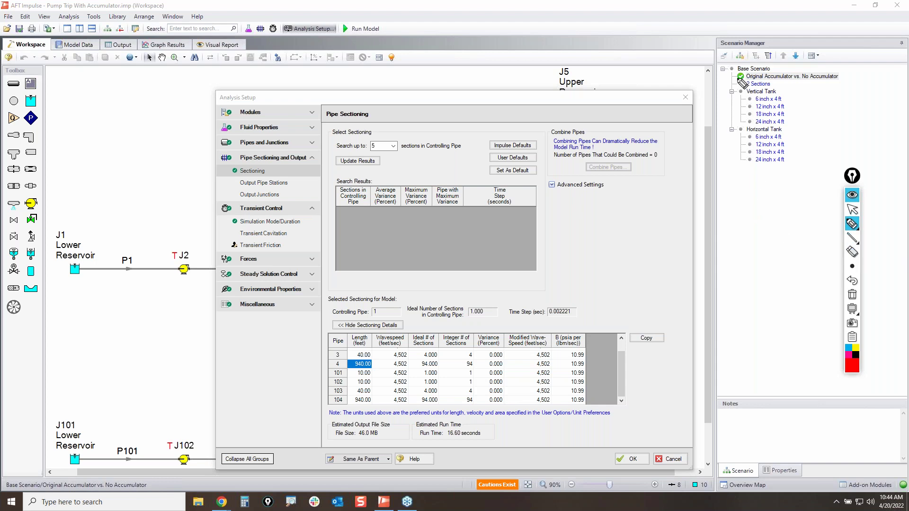
mouse_move(749, 82)
mouse_down()
mouse_move(772, 80)
mouse_move(772, 89)
mouse_move(737, 89)
mouse_move(736, 81)
mouse_up()
click(852, 294)
click(853, 209)
click(670, 459)
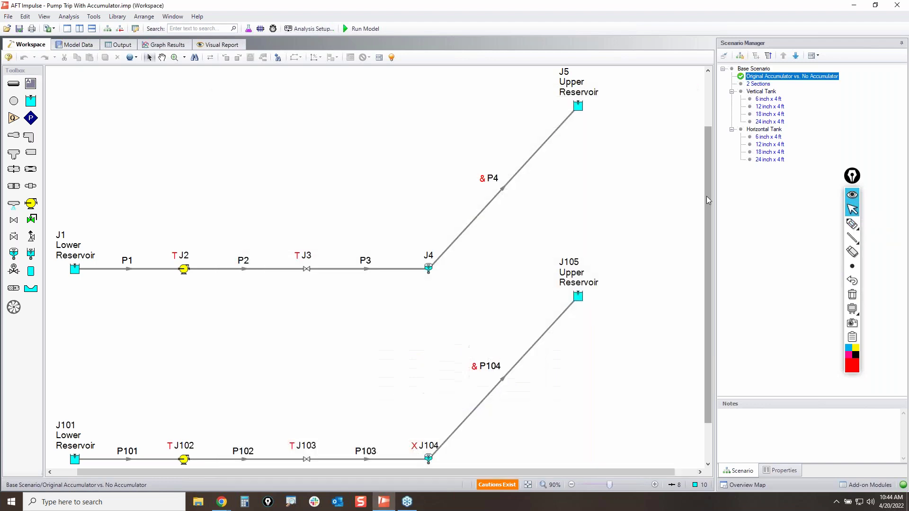
- Load the 2 Sections scenario, show its pipe sectioning settings, and circle the controlling pipe's ideal number of sections in red
double_click(758, 84)
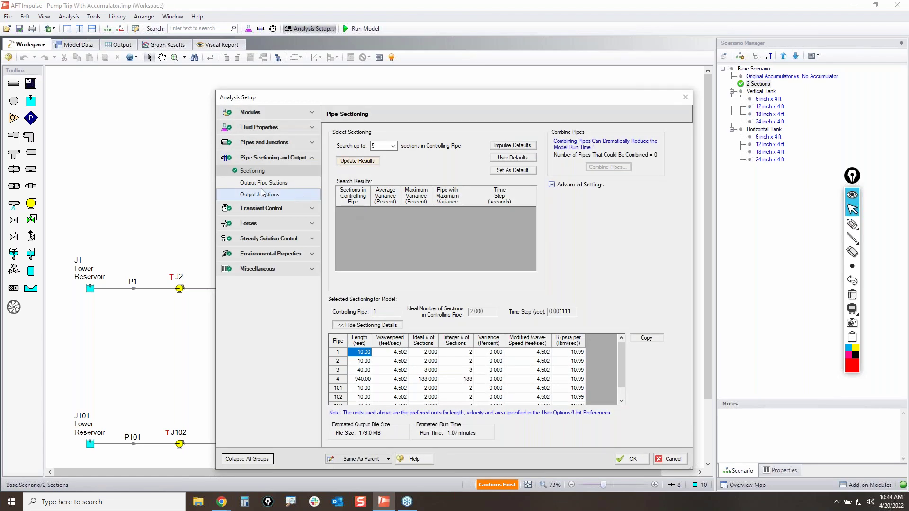
click(853, 224)
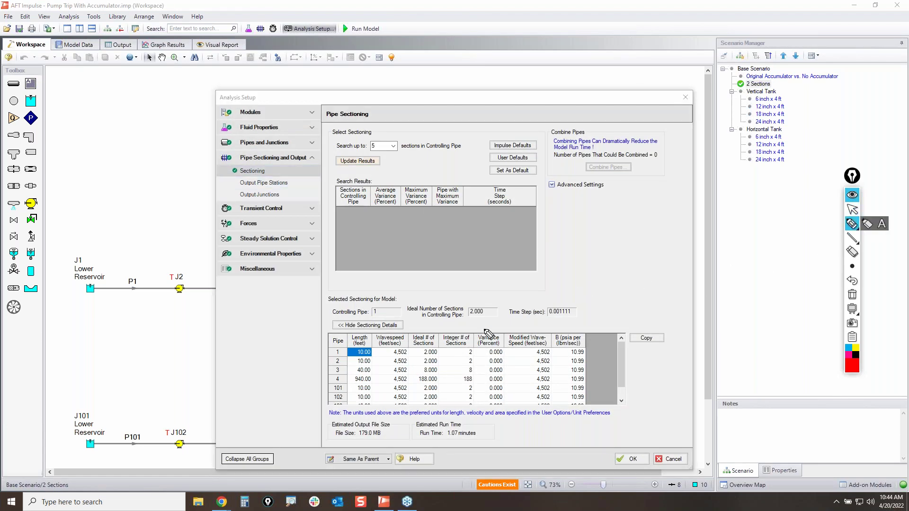
mouse_move(466, 306)
mouse_down()
mouse_move(502, 314)
mouse_move(480, 303)
mouse_up()
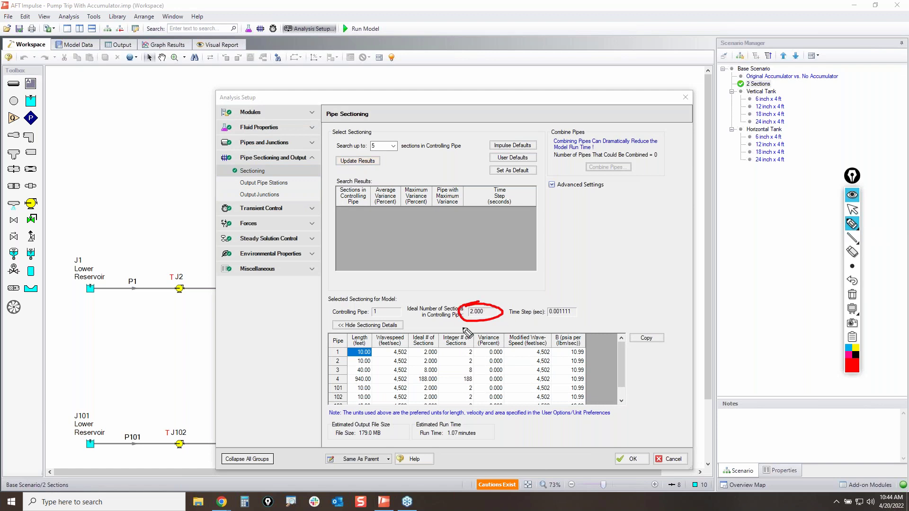
- Circle the lengths of pipes 1 and 4 and pipe 4's ideal number of sections in red, clear the marks, and cancel Analysis Setup
mouse_move(351, 353)
mouse_down()
mouse_move(374, 349)
mouse_move(345, 358)
mouse_move(372, 354)
mouse_up()
mouse_move(348, 375)
mouse_down()
mouse_move(379, 375)
mouse_move(365, 384)
mouse_move(345, 379)
mouse_up()
drag(411, 377, 438, 374)
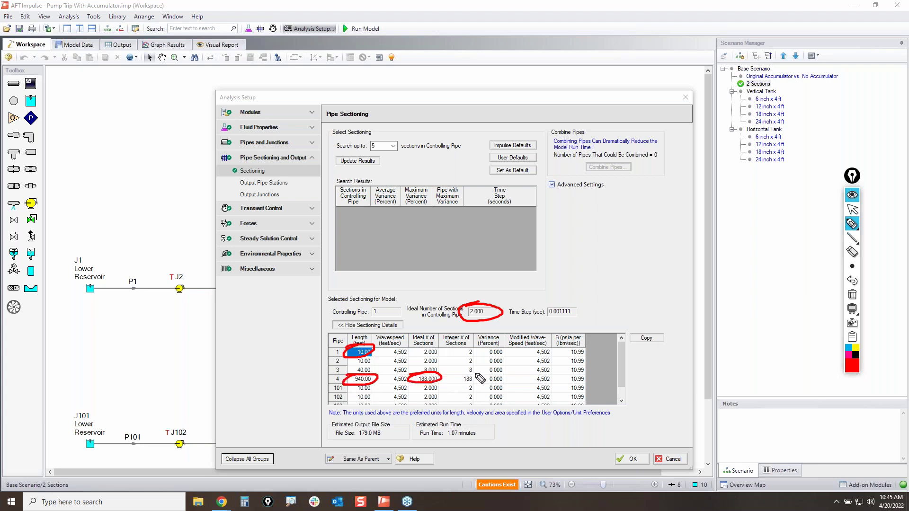
click(852, 295)
click(852, 209)
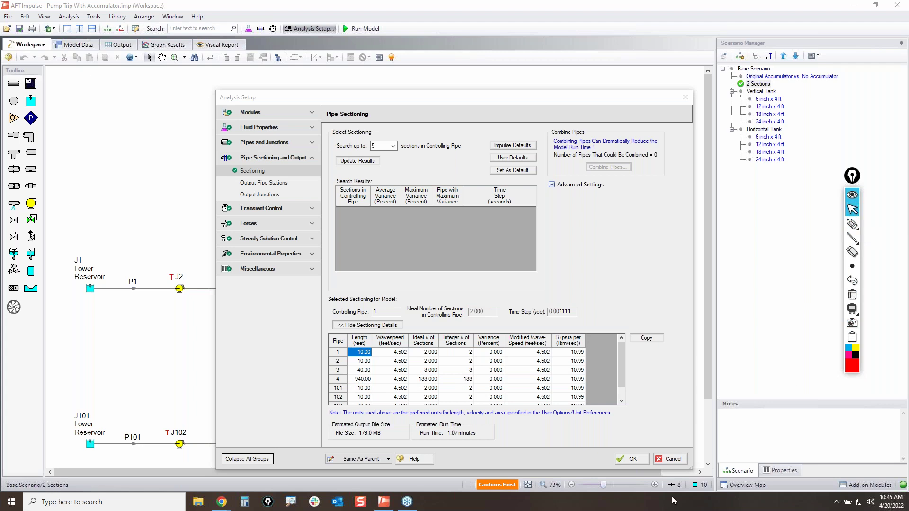
click(670, 459)
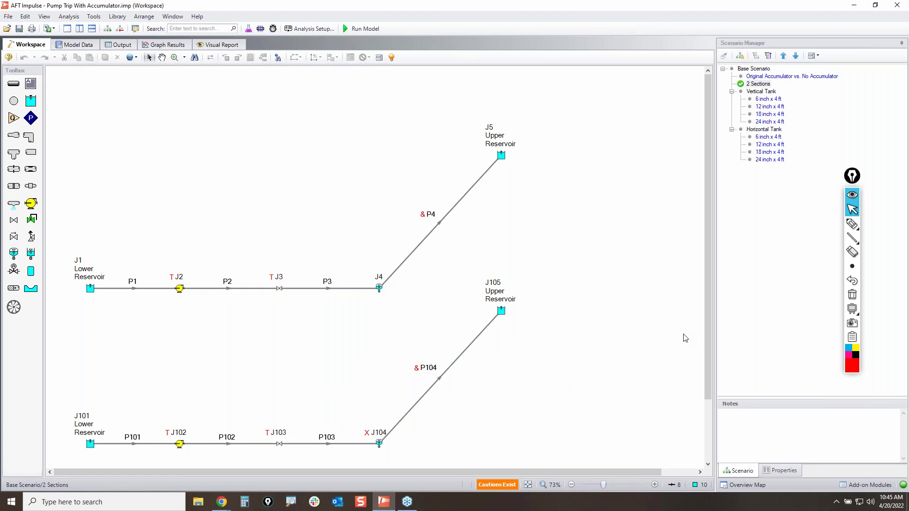
- Set up a profile graph in Graph Results that plots multiple paths using groups and includes the With Accumulator pipe group
mouse_move(851, 225)
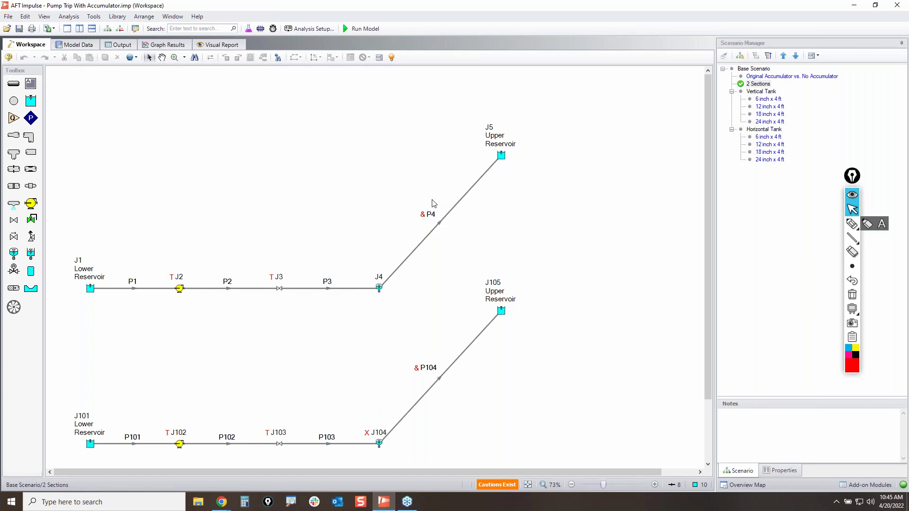
click(165, 45)
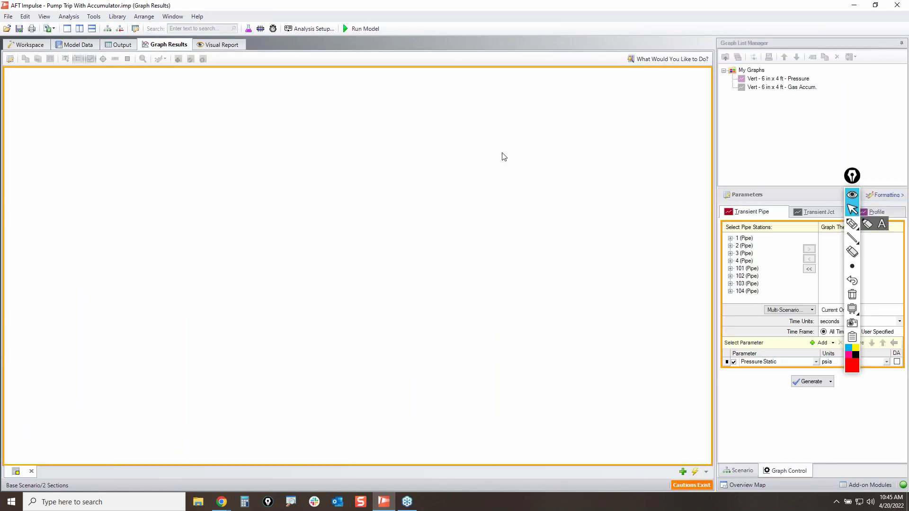
drag(852, 178, 505, 154)
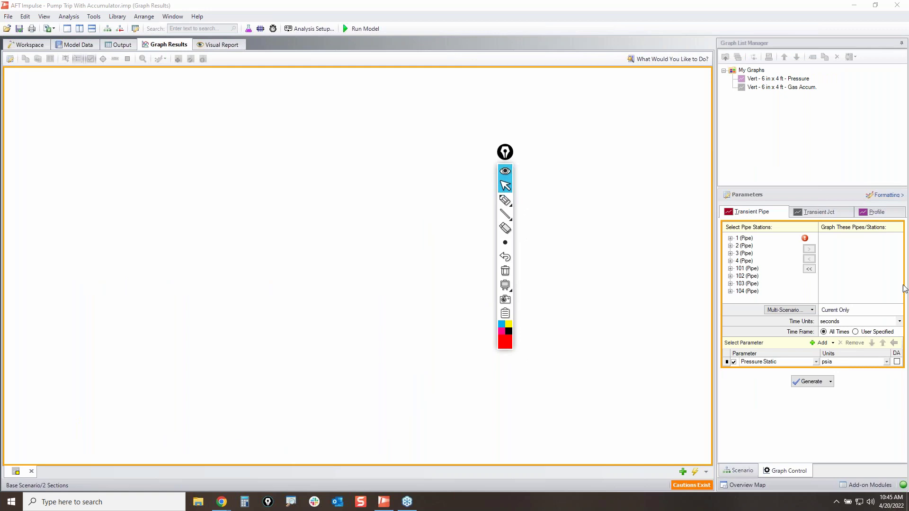
click(879, 211)
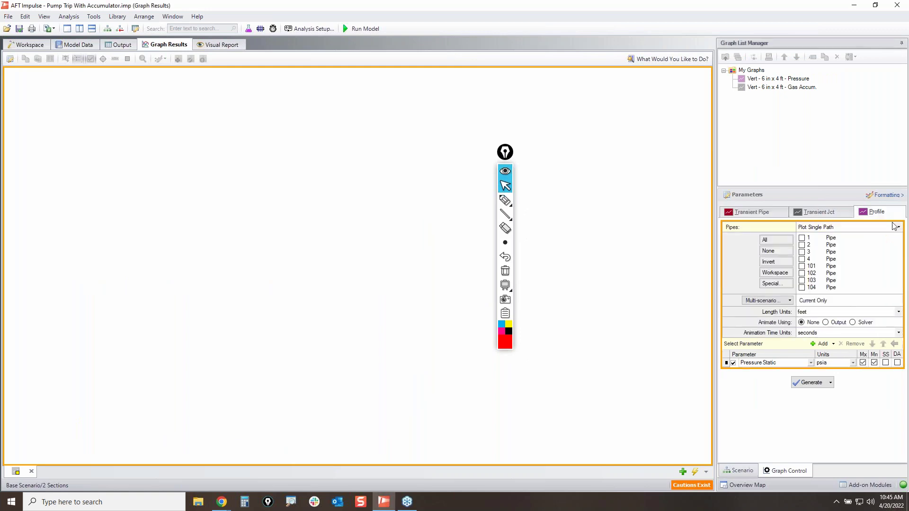
click(898, 228)
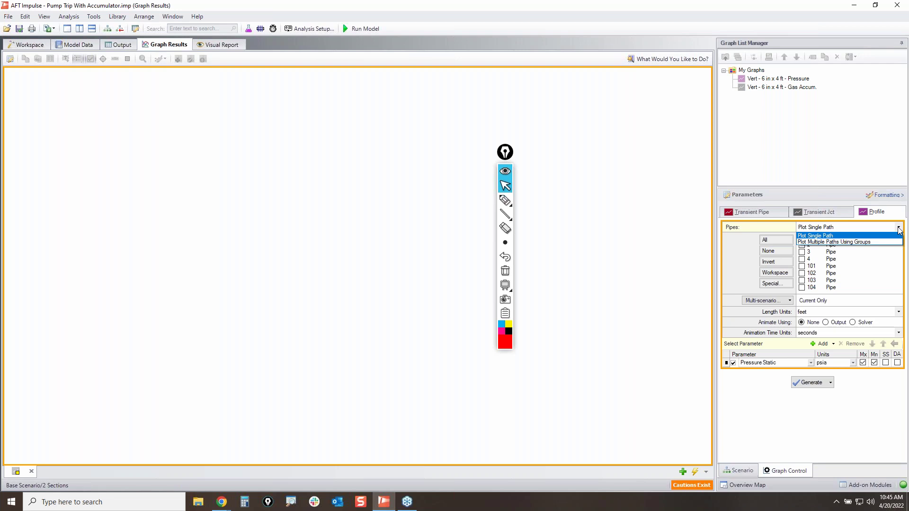
click(866, 241)
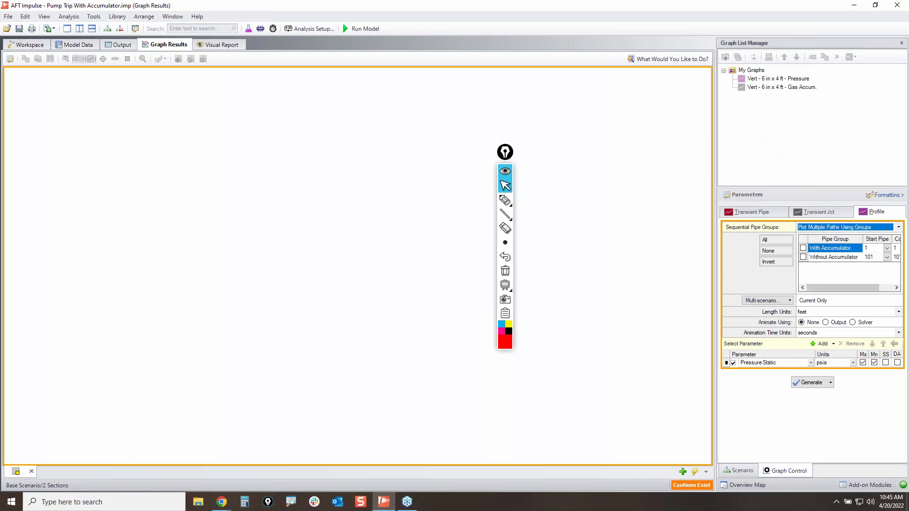
click(804, 249)
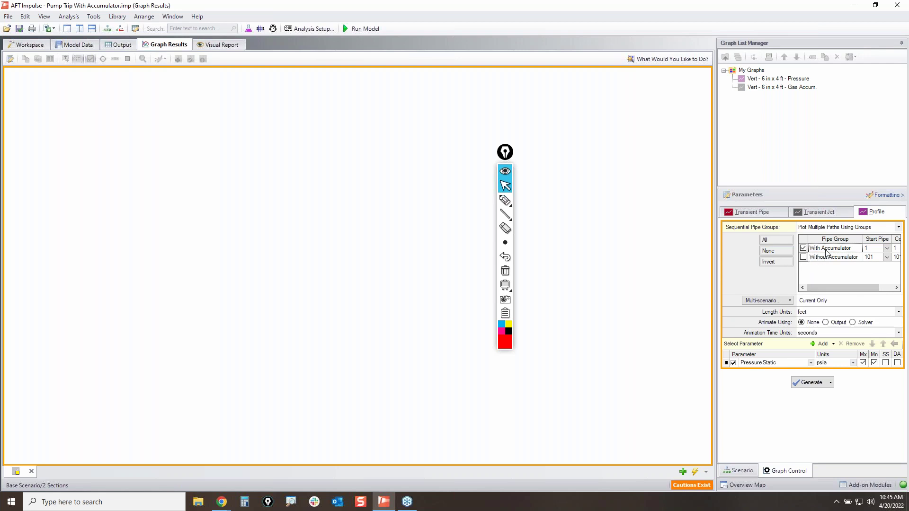
- Add the Original Accumulator vs. No Accumulator scenario to the graph alongside 2 Sections, marking both in red and clearing the marks before accepting
click(790, 301)
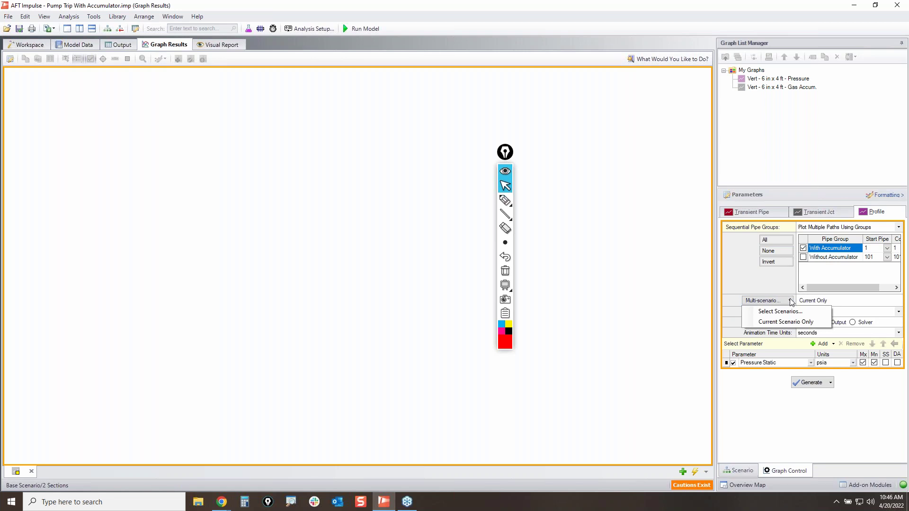
click(783, 312)
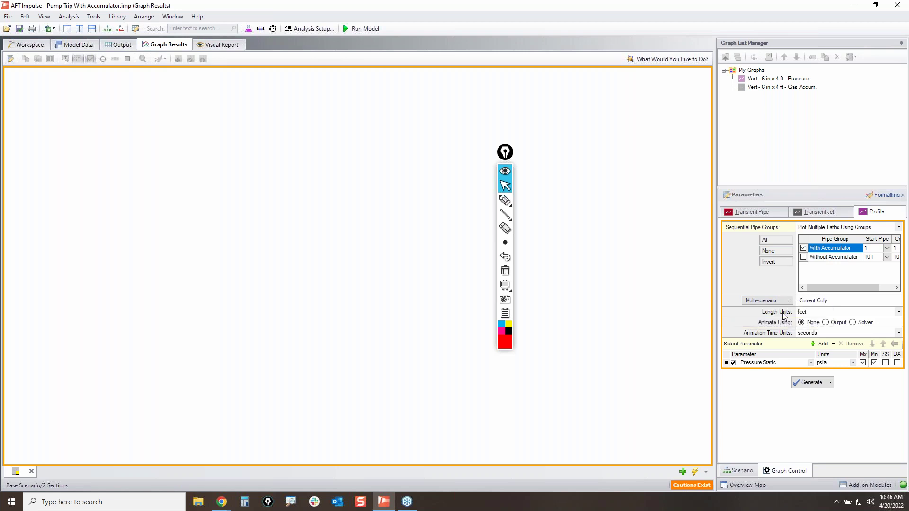
drag(507, 156, 422, 166)
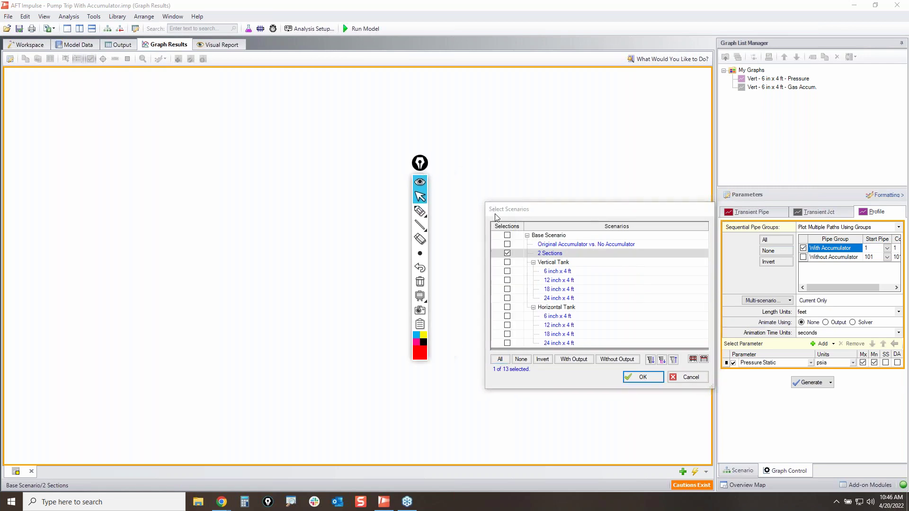
click(507, 244)
click(420, 211)
drag(636, 244, 658, 242)
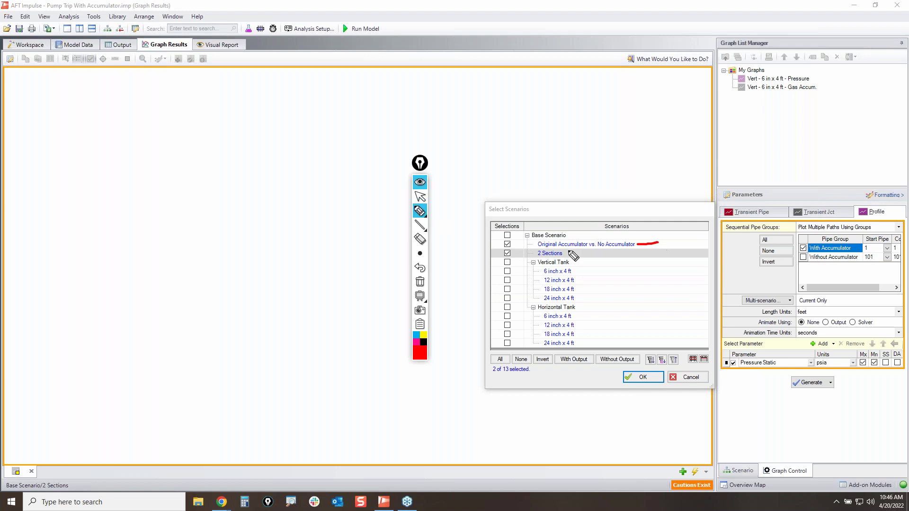
drag(569, 253, 593, 255)
click(420, 281)
click(420, 197)
click(651, 380)
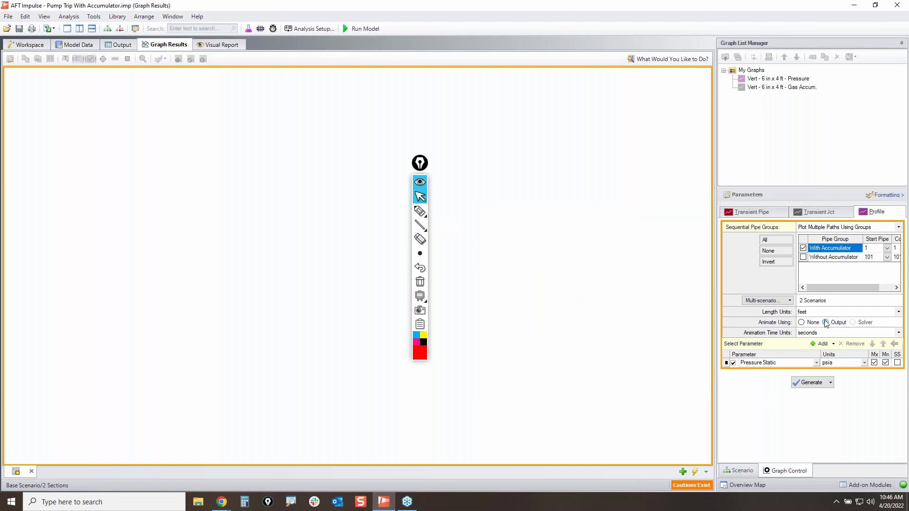
- Show the Output Pipe Stations settings in Analysis Setup and circle that page's name and the All Stations entries in red
mouse_move(417, 211)
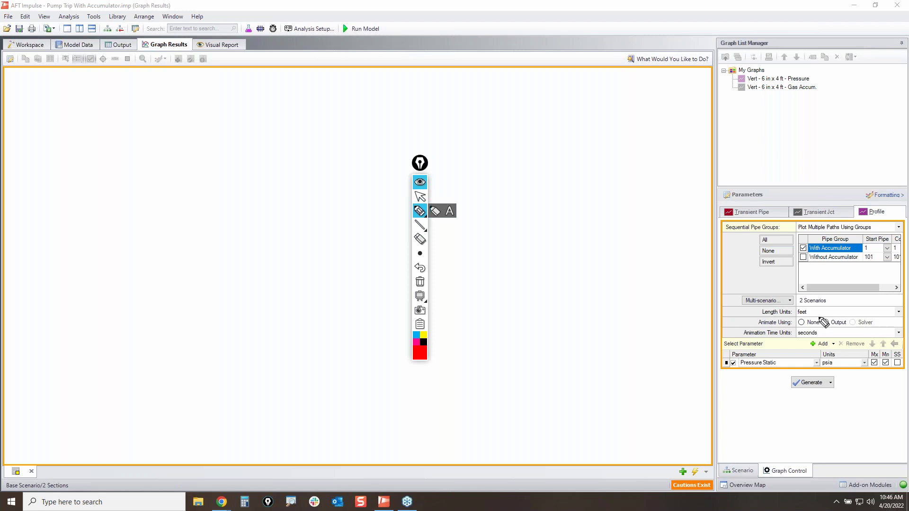
click(419, 197)
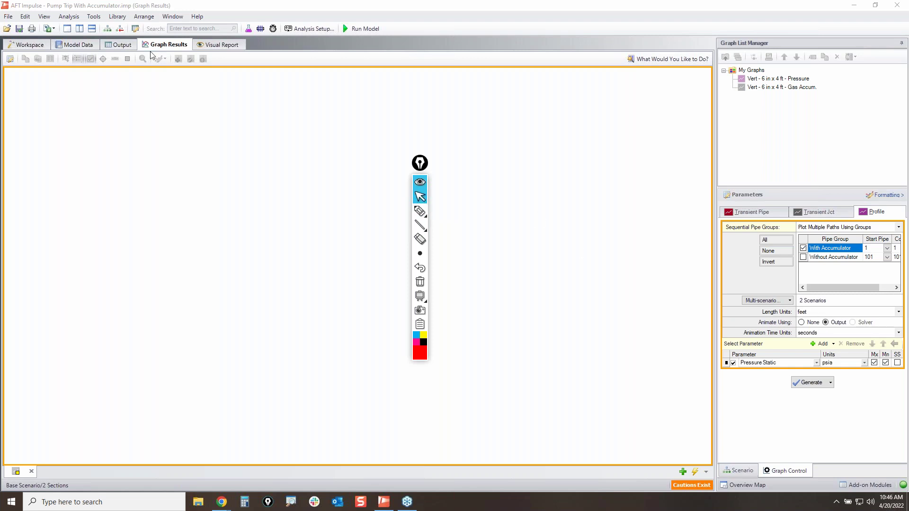
click(309, 28)
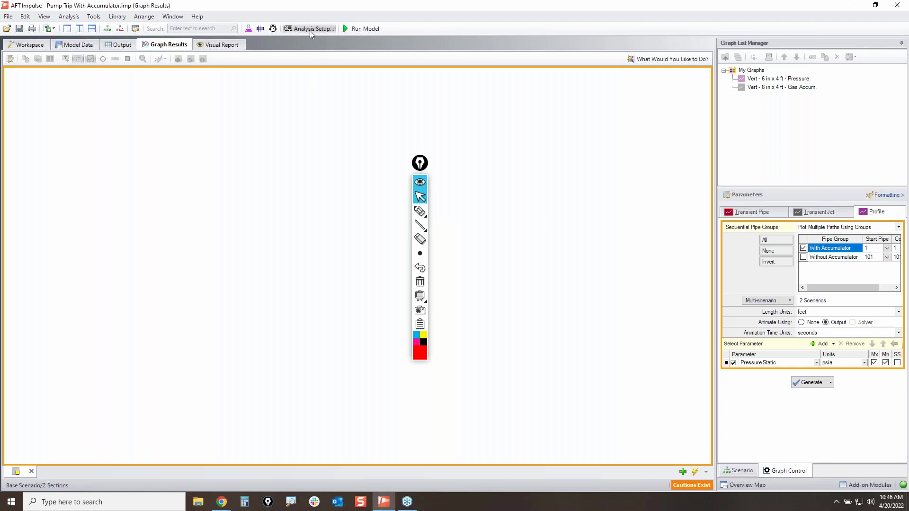
drag(422, 165, 632, 171)
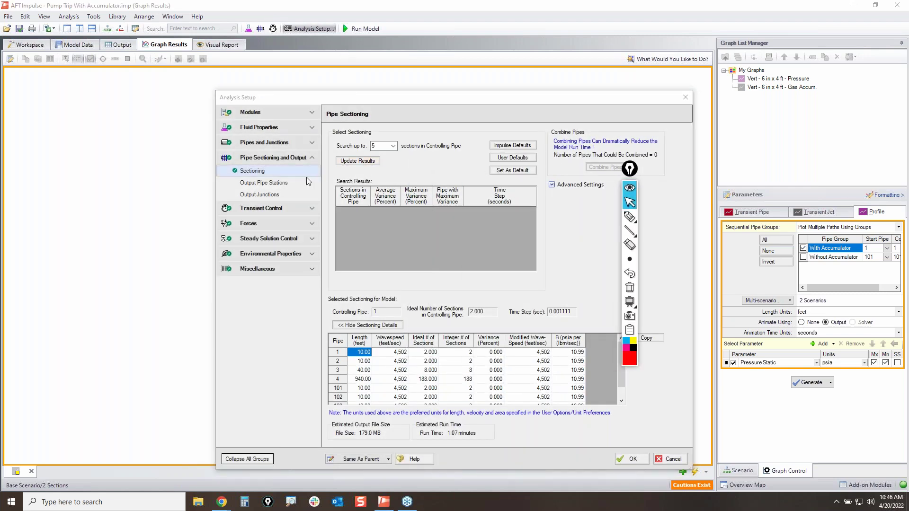
click(265, 184)
click(630, 217)
mouse_move(219, 177)
mouse_down()
mouse_move(306, 183)
mouse_move(263, 194)
mouse_move(220, 177)
mouse_up()
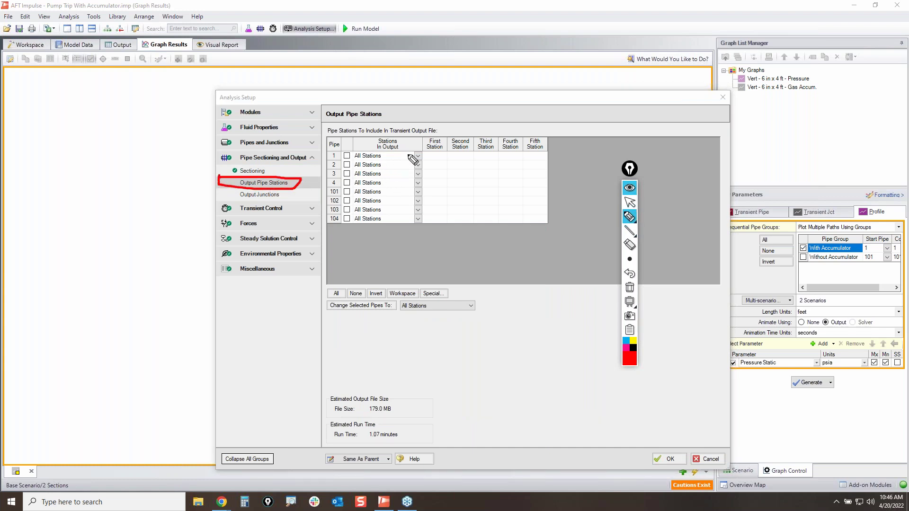
mouse_move(422, 148)
mouse_down()
mouse_move(359, 148)
mouse_move(341, 200)
mouse_move(440, 233)
mouse_move(417, 148)
mouse_up()
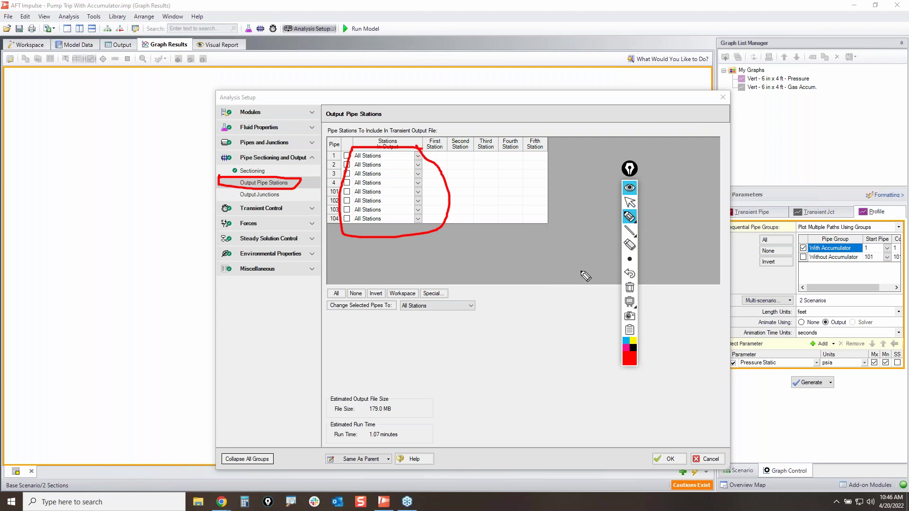
- Draw red marks linking the saved stations to the Output animation option and crossing out Solver, clear them, and cancel Analysis Setup
mouse_move(430, 233)
mouse_down()
mouse_move(495, 347)
mouse_move(663, 364)
mouse_move(732, 284)
mouse_move(825, 305)
mouse_move(827, 315)
mouse_move(835, 307)
mouse_move(847, 321)
mouse_move(820, 327)
mouse_move(820, 315)
mouse_up()
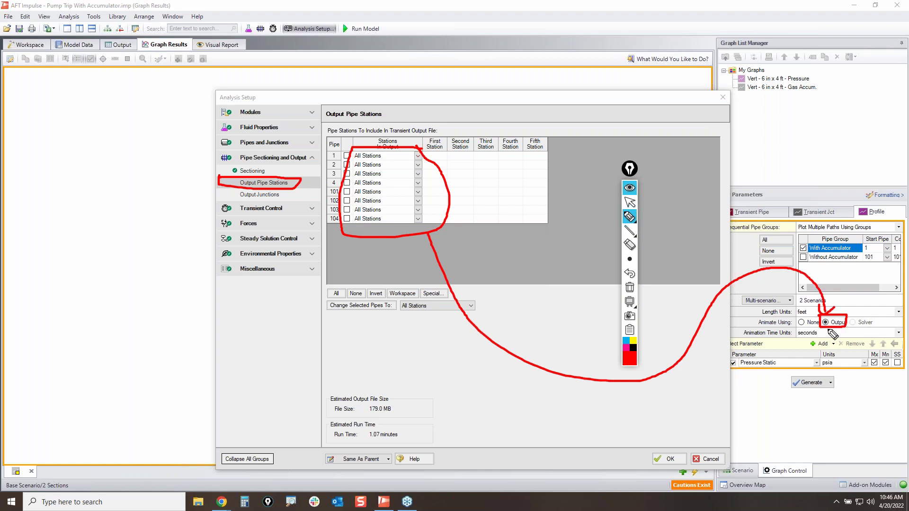
mouse_move(878, 308)
mouse_down()
mouse_move(852, 339)
mouse_move(874, 343)
mouse_up()
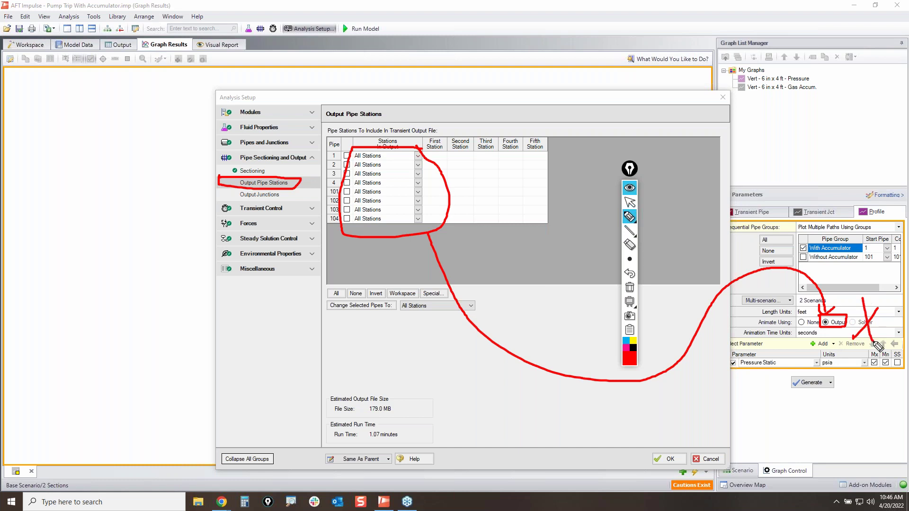
mouse_move(792, 374)
mouse_down()
mouse_move(830, 330)
mouse_move(838, 345)
mouse_up()
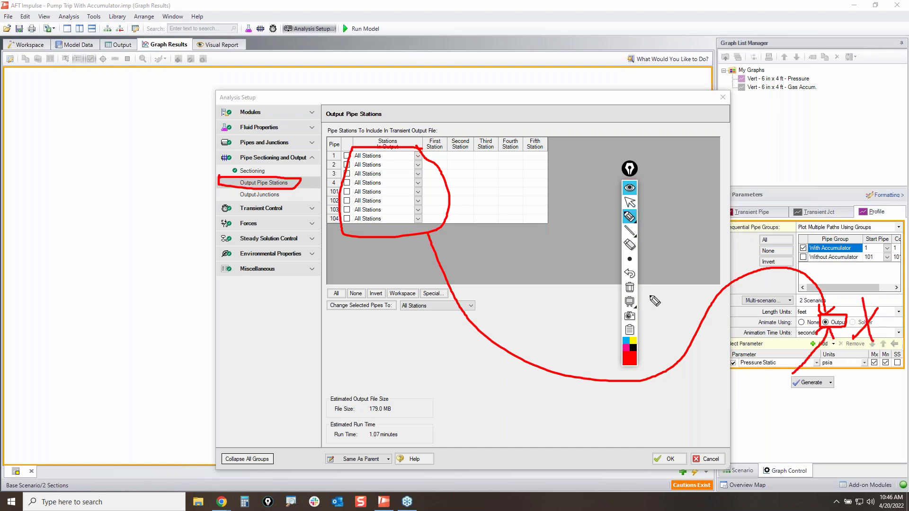
click(631, 289)
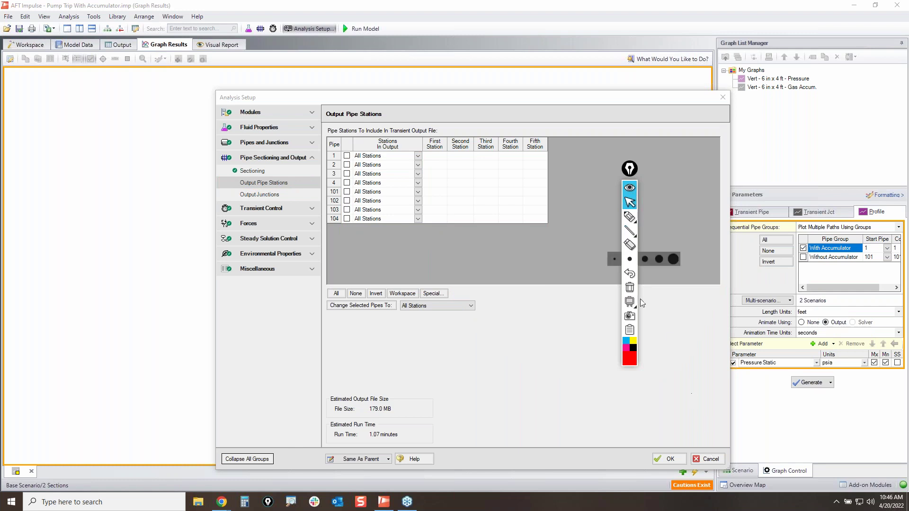
click(718, 458)
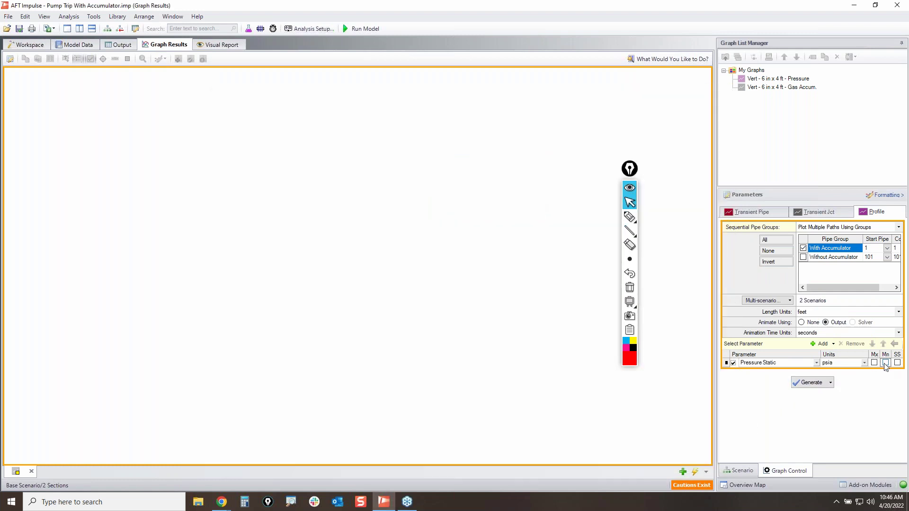
- Generate the static pressure profile without maximum and minimum curves, move the legend above the curves, and show the junction locations
click(806, 383)
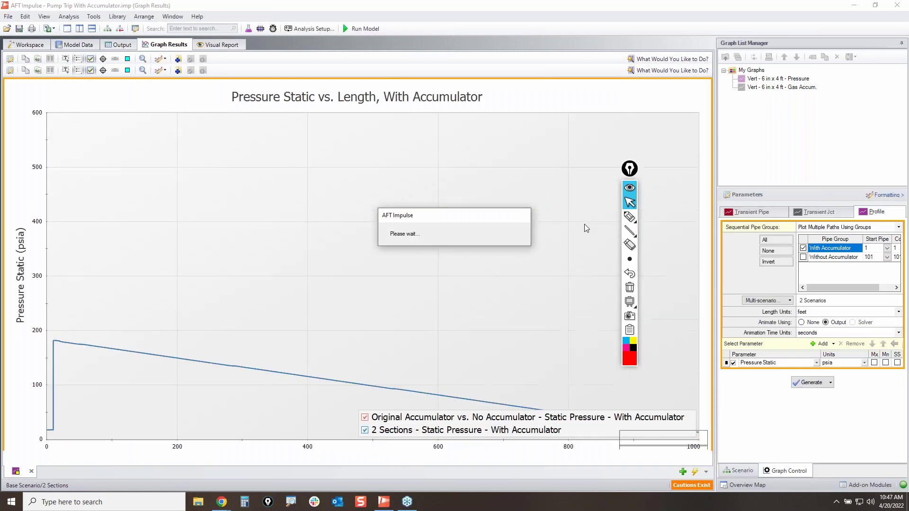
drag(633, 172, 693, 155)
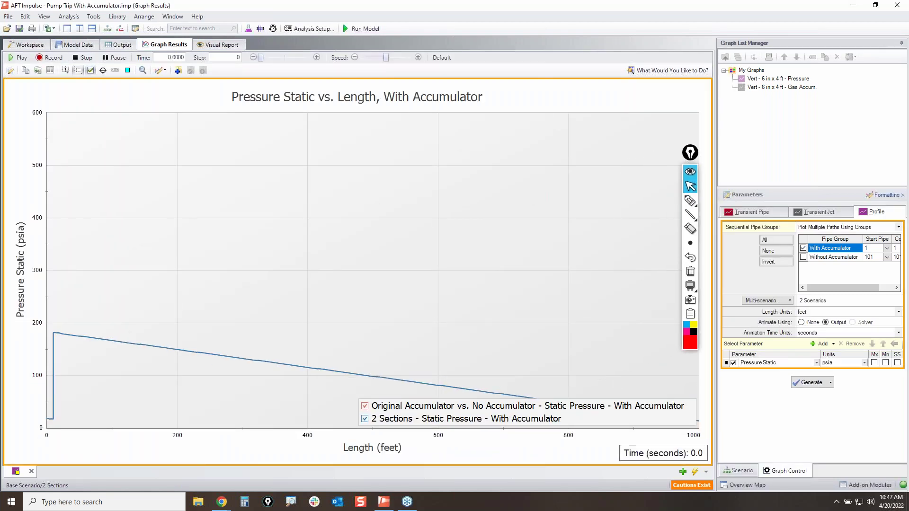
drag(614, 421, 497, 182)
click(127, 71)
- Play the pressure animation, circle the curve around J4 in red, and clear the mark
click(21, 58)
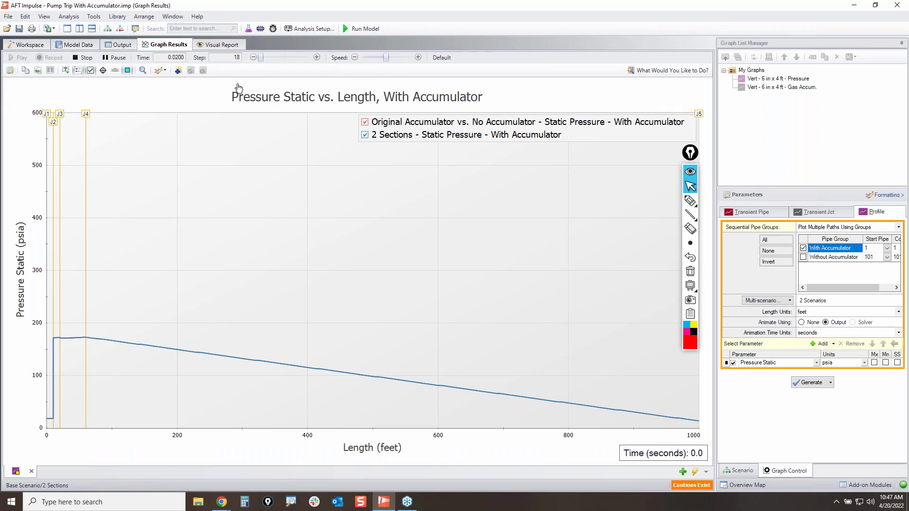
click(691, 202)
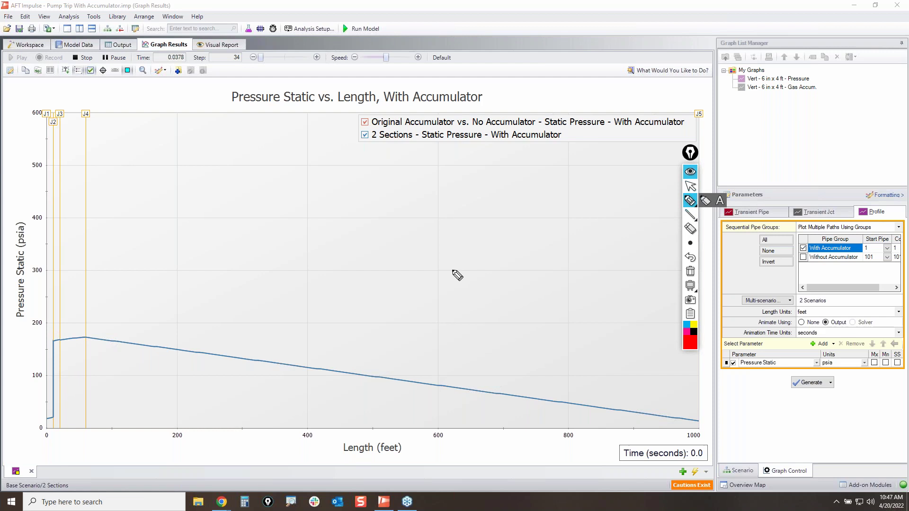
mouse_move(64, 348)
mouse_down()
mouse_move(53, 337)
mouse_move(67, 357)
mouse_move(136, 355)
mouse_up()
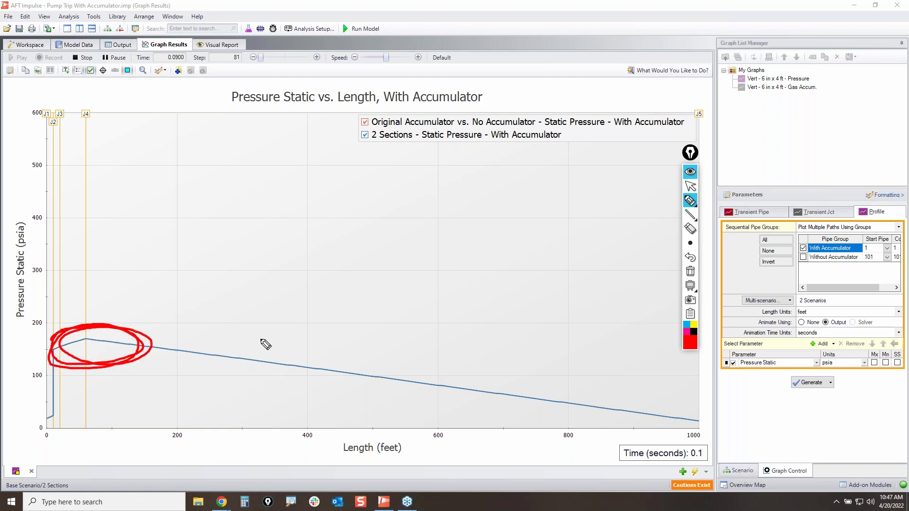
click(691, 271)
click(691, 187)
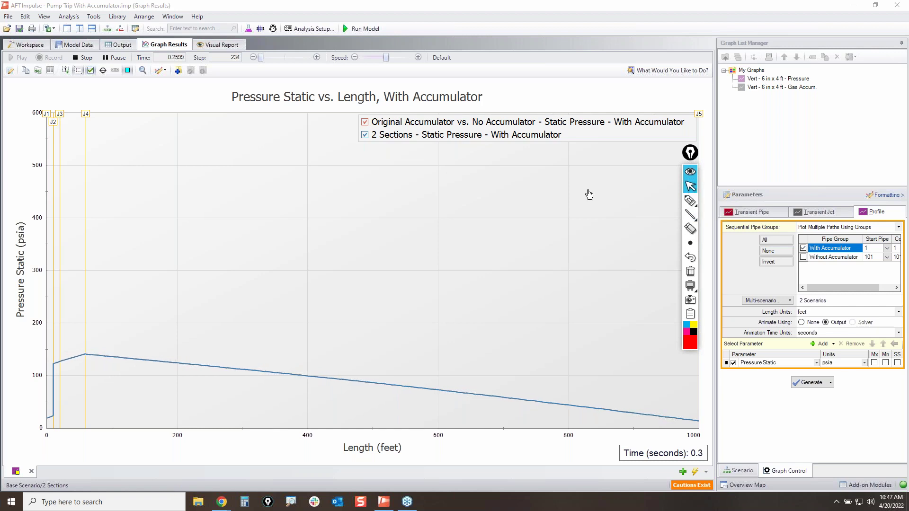
- Increase the animation speed and pause playback at about 3.4 seconds
click(391, 58)
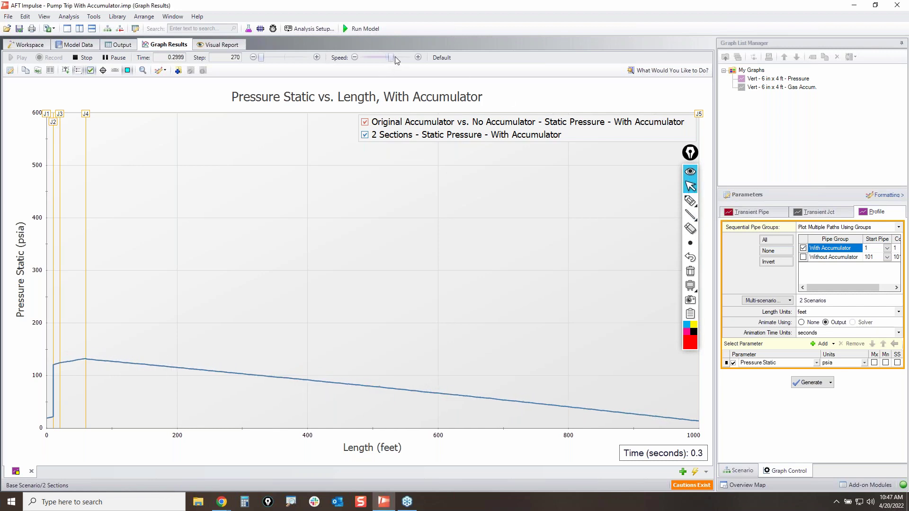
click(418, 57)
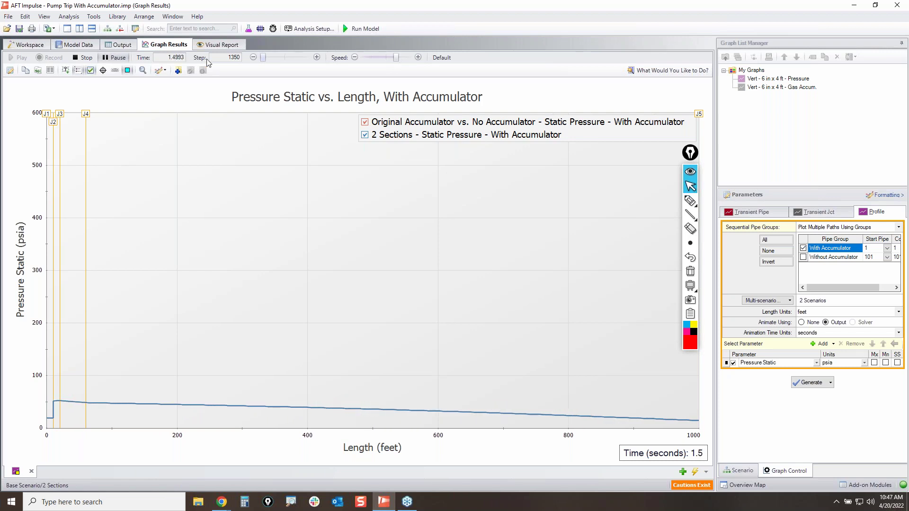
click(418, 58)
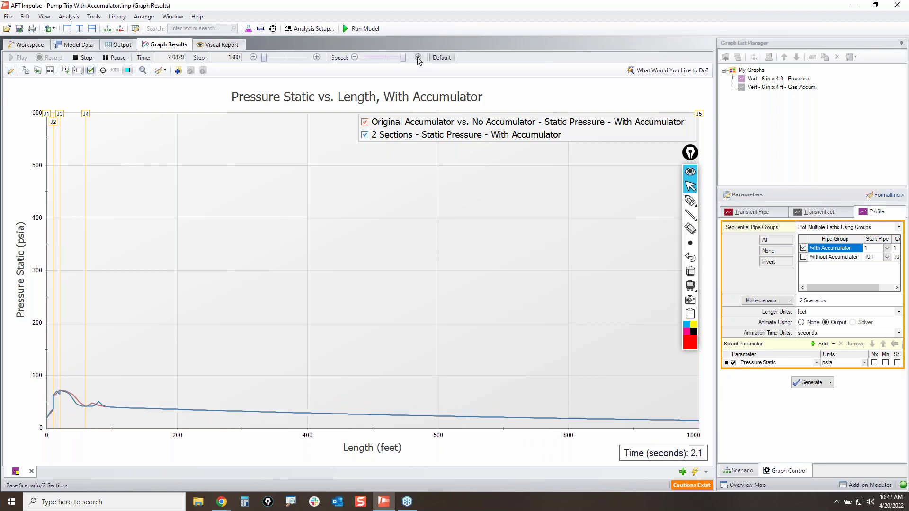
click(114, 59)
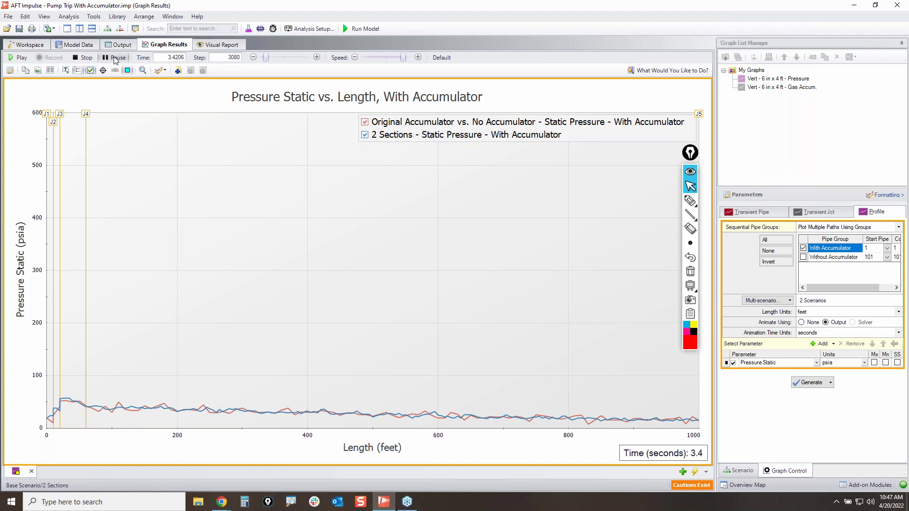
- Circle the fluctuating pressure curves between about 100 and 500 feet in red, and clear the mark
click(691, 200)
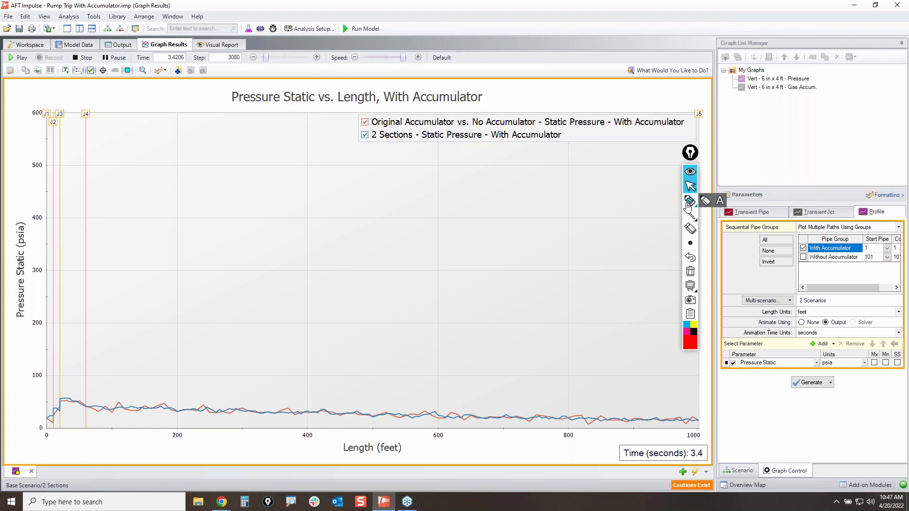
mouse_move(137, 393)
mouse_down()
mouse_move(385, 396)
mouse_move(310, 372)
mouse_up()
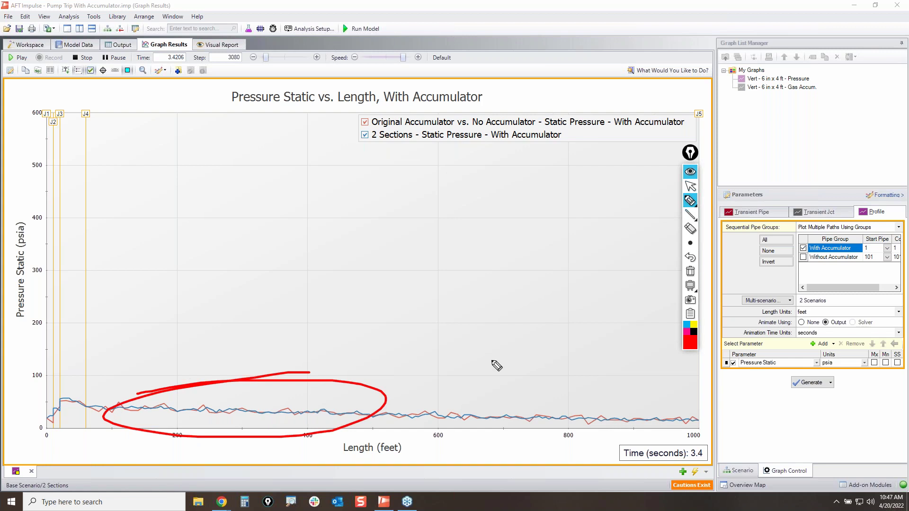
click(690, 271)
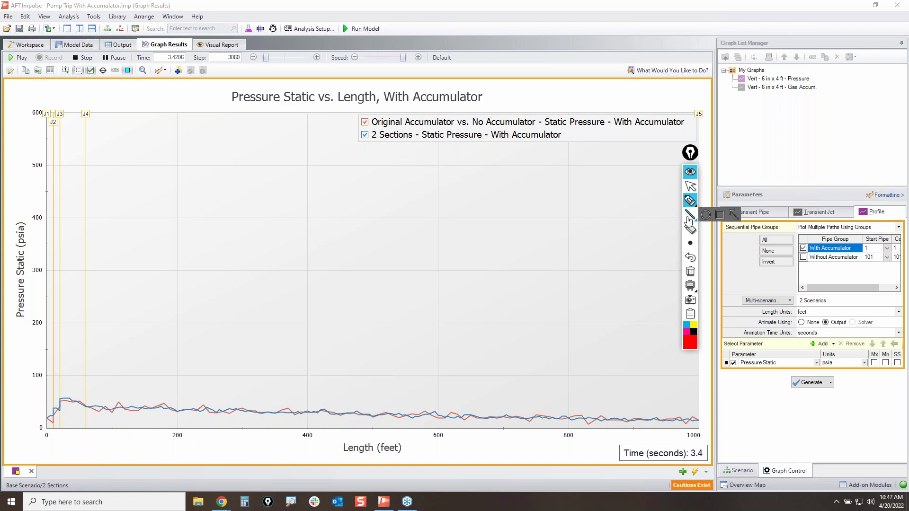
- Circle the animation's Pause and step-back controls in red, and clear the marks
click(706, 201)
mouse_move(98, 48)
mouse_down()
mouse_move(124, 72)
mouse_move(105, 50)
mouse_up()
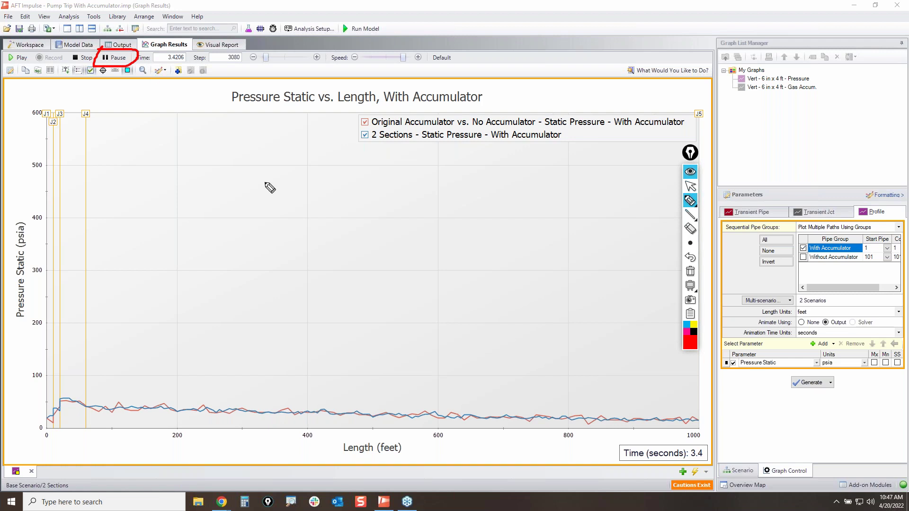
mouse_move(251, 49)
mouse_down()
mouse_move(260, 64)
mouse_move(254, 55)
mouse_up()
click(690, 272)
click(691, 184)
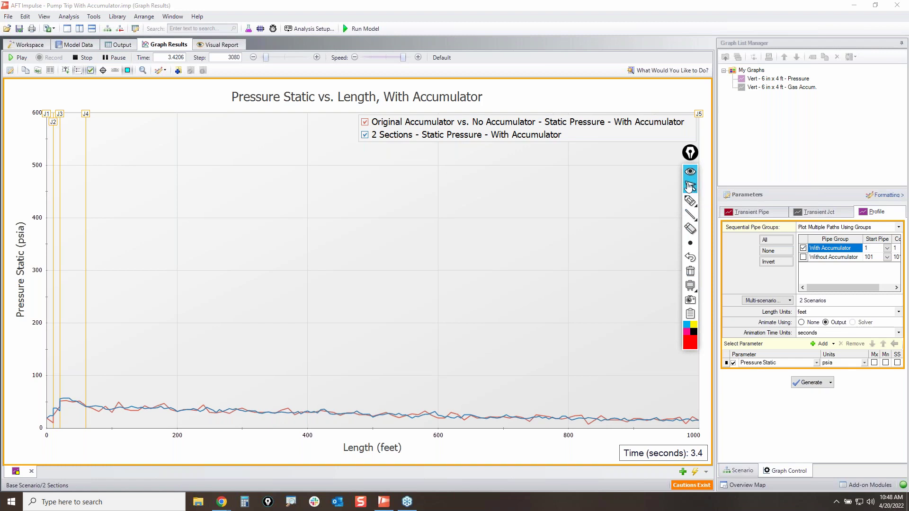
- Step the paused animation backward frame by frame to about 3.2 seconds
click(254, 58)
click(254, 57)
click(254, 57)
click(253, 57)
click(254, 58)
click(254, 57)
click(254, 57)
click(253, 58)
click(254, 58)
click(254, 57)
click(254, 57)
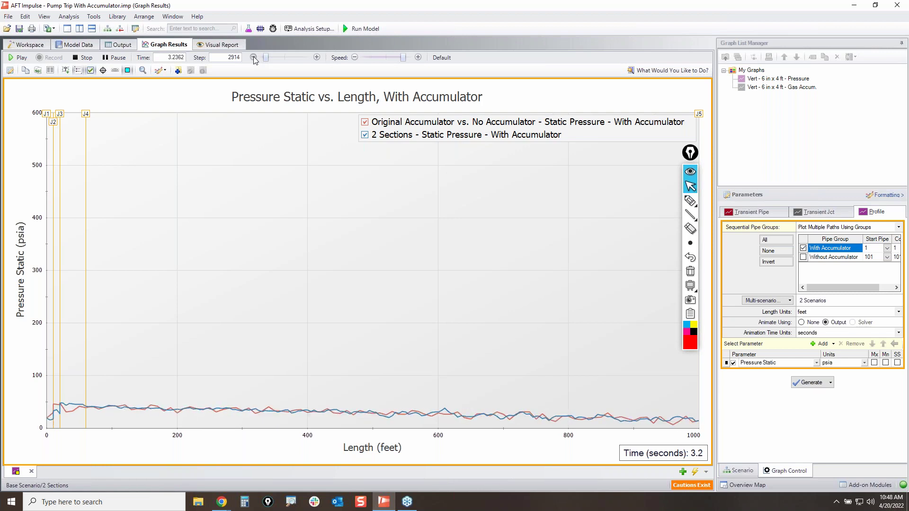
- Circle and cross out the Solver animation option in red, and clear the marks
click(690, 201)
mouse_move(851, 316)
mouse_down()
mouse_move(870, 304)
mouse_move(888, 361)
mouse_up()
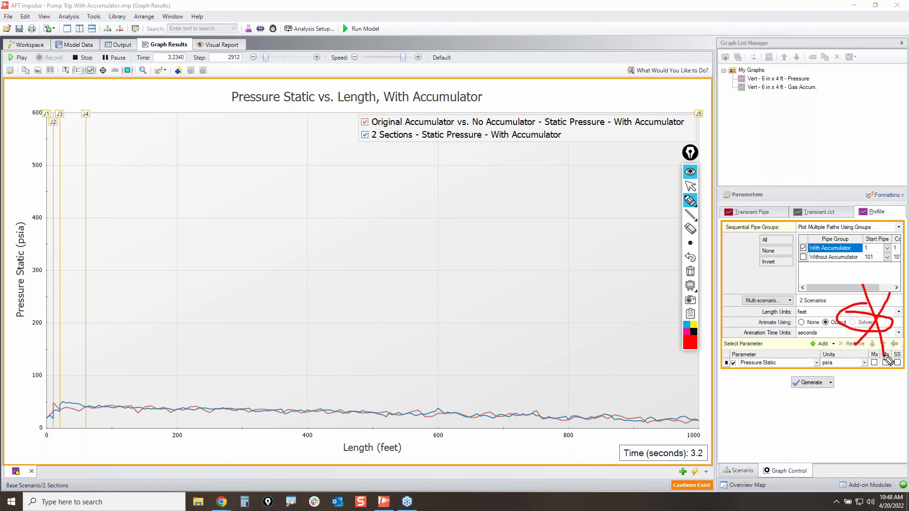
click(690, 271)
click(689, 186)
- Step the animation back to about 2.8 seconds and move its time position to about 1.2 seconds
click(254, 57)
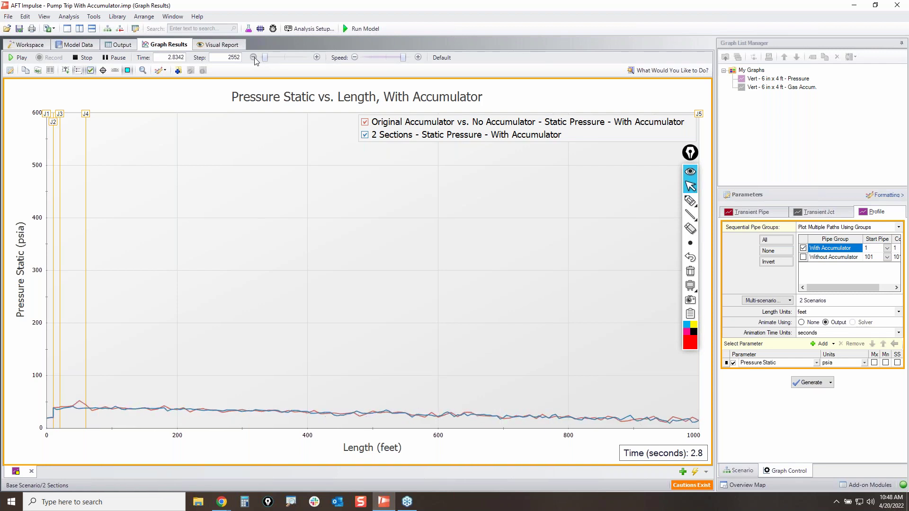
click(254, 57)
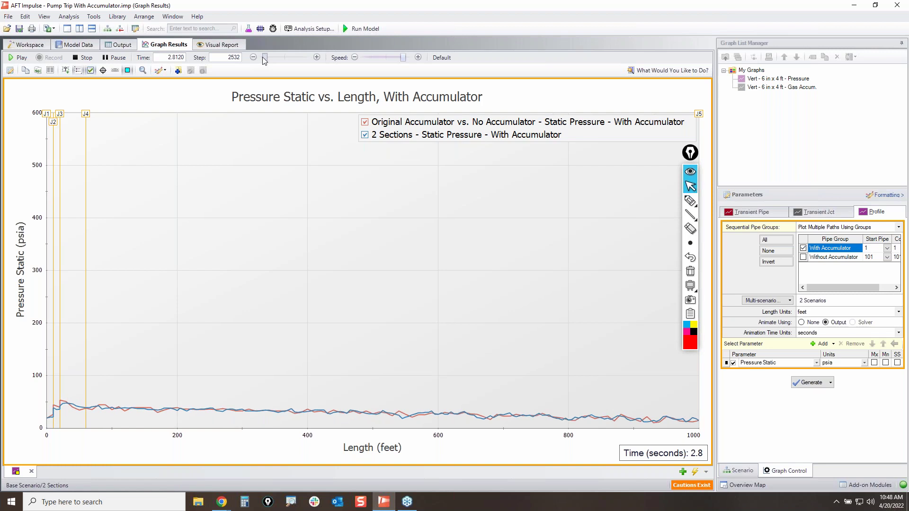
click(264, 57)
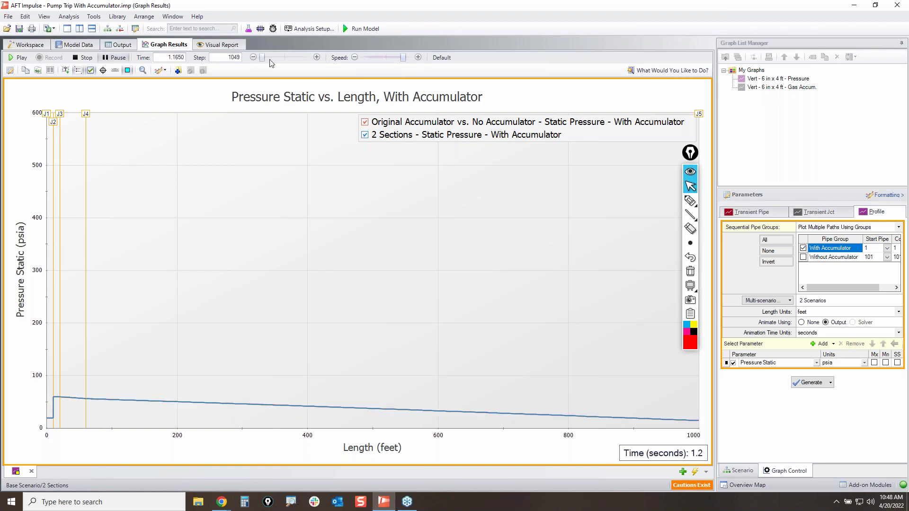
- Replay the animation at default speed, raise the speed slightly, and pause at about 2.1 seconds
click(442, 57)
click(17, 59)
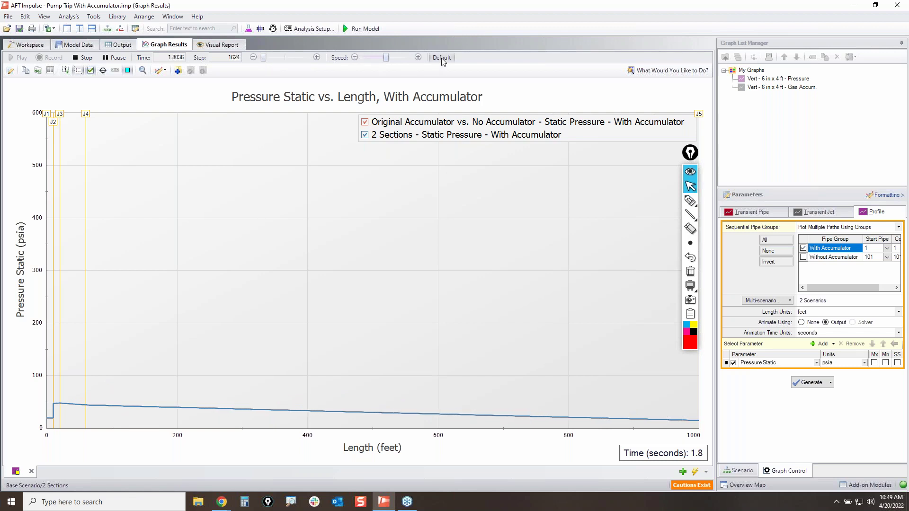
click(418, 57)
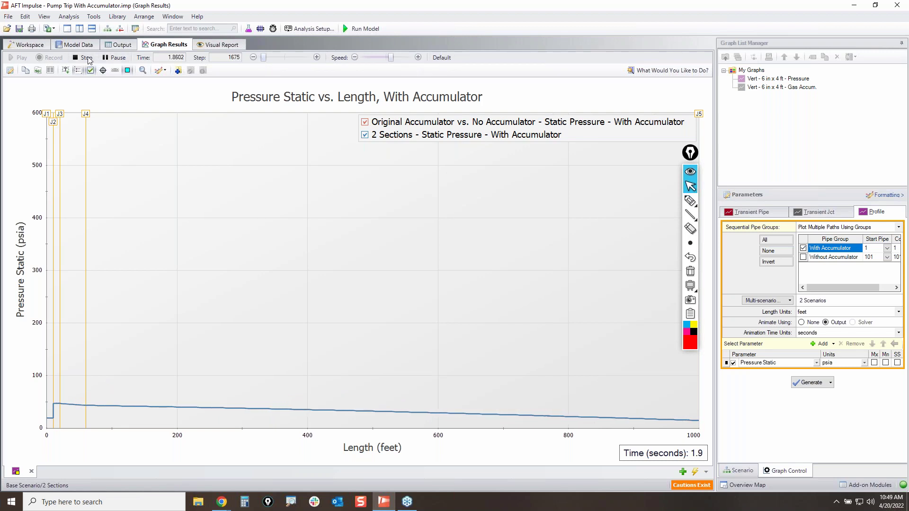
click(116, 59)
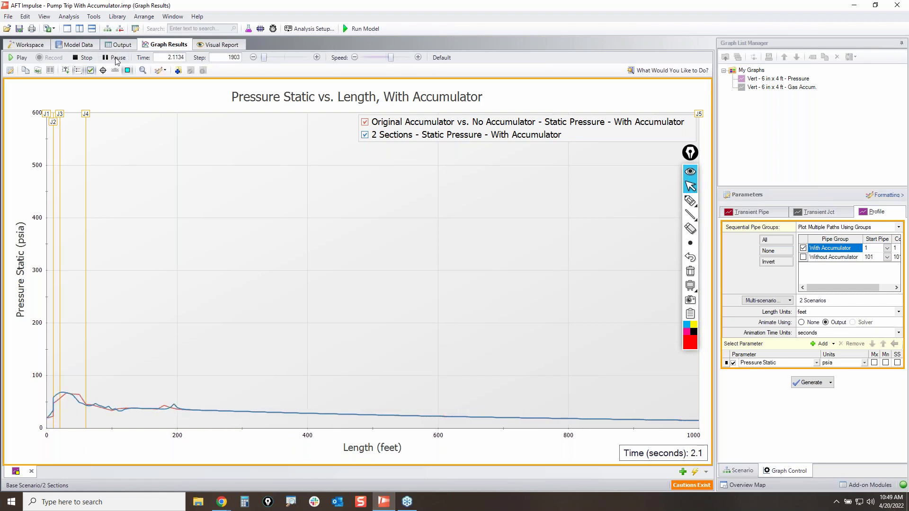
- Step the animation backward frame by frame to step 1863, at about 2.07 seconds
click(254, 57)
click(253, 58)
click(253, 57)
click(254, 58)
click(253, 58)
click(254, 58)
click(254, 58)
click(254, 57)
click(254, 58)
click(253, 57)
click(254, 58)
click(254, 58)
click(254, 57)
click(253, 58)
click(253, 58)
click(254, 58)
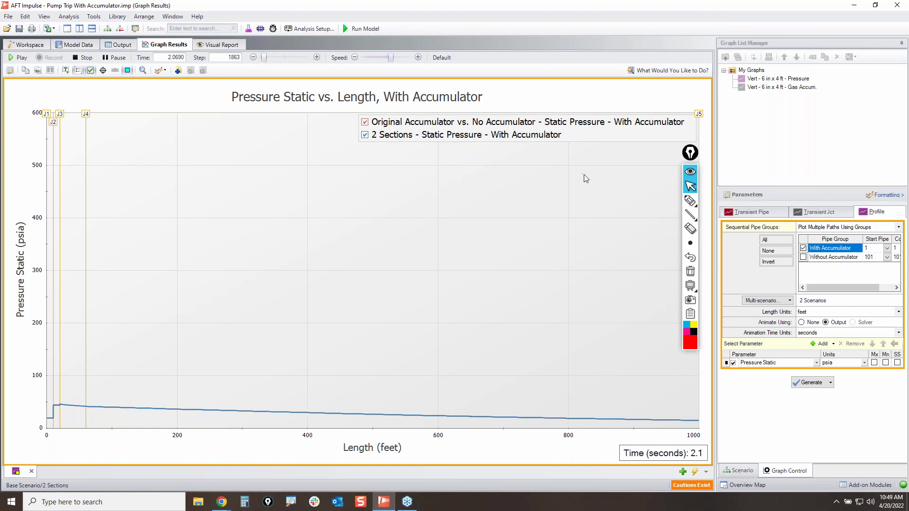
- Circle the pressure profile around junction J3 in red, clear the mark, and return to the normal pointer
click(690, 201)
mouse_move(60, 405)
mouse_down()
mouse_move(71, 410)
mouse_move(68, 400)
mouse_up()
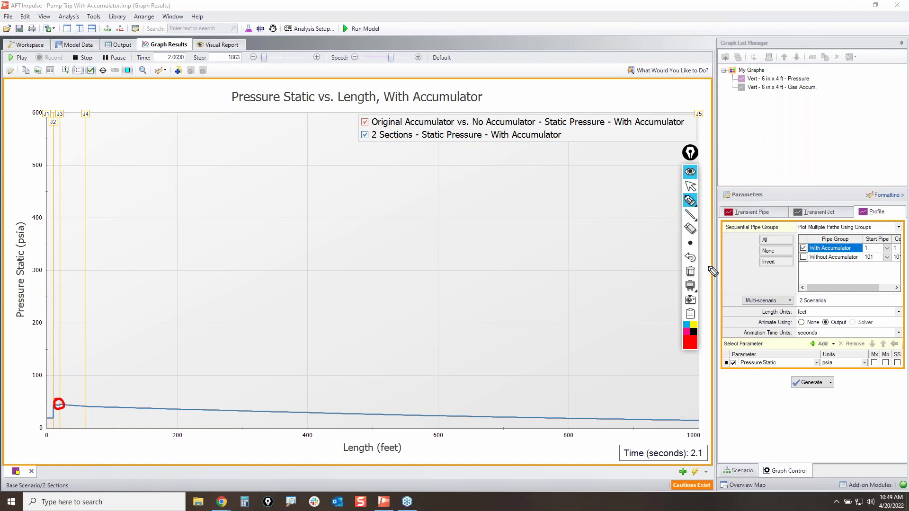
click(696, 179)
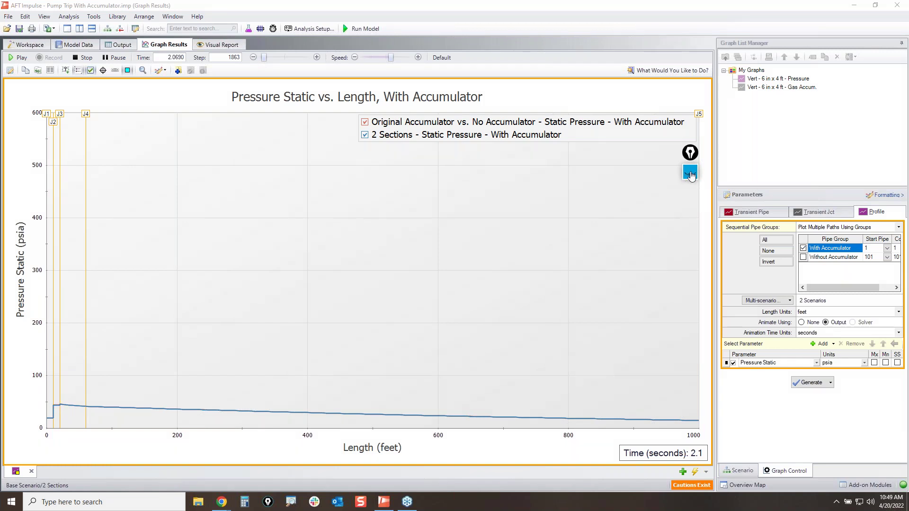
click(690, 189)
- Step the animation forward frame by frame to step 1906, at about 2.12 seconds
click(318, 58)
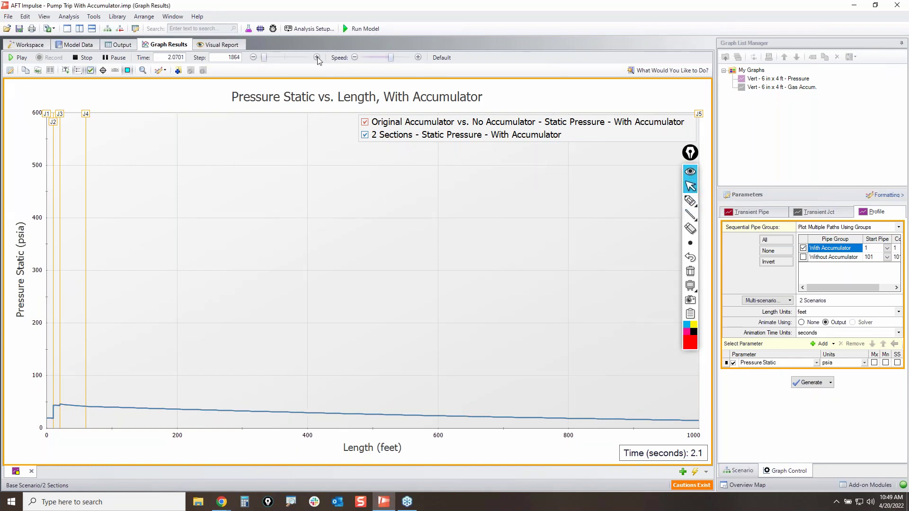
click(317, 58)
click(318, 58)
click(317, 57)
click(317, 58)
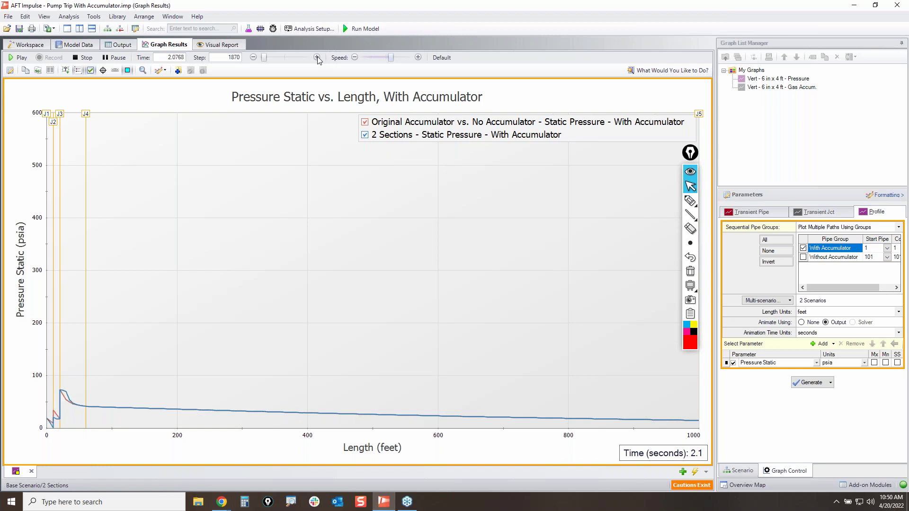
click(317, 58)
click(317, 58)
click(317, 58)
click(317, 58)
click(317, 58)
click(317, 57)
click(317, 58)
click(318, 58)
click(317, 58)
click(318, 58)
click(317, 58)
click(317, 58)
click(317, 57)
click(317, 58)
click(317, 57)
click(317, 57)
click(317, 58)
click(317, 58)
click(318, 57)
click(317, 57)
click(317, 58)
click(317, 58)
click(317, 58)
click(317, 58)
click(317, 58)
click(317, 58)
click(317, 57)
click(318, 58)
click(317, 58)
click(317, 57)
click(318, 57)
click(317, 58)
click(317, 58)
click(317, 57)
click(317, 57)
click(317, 58)
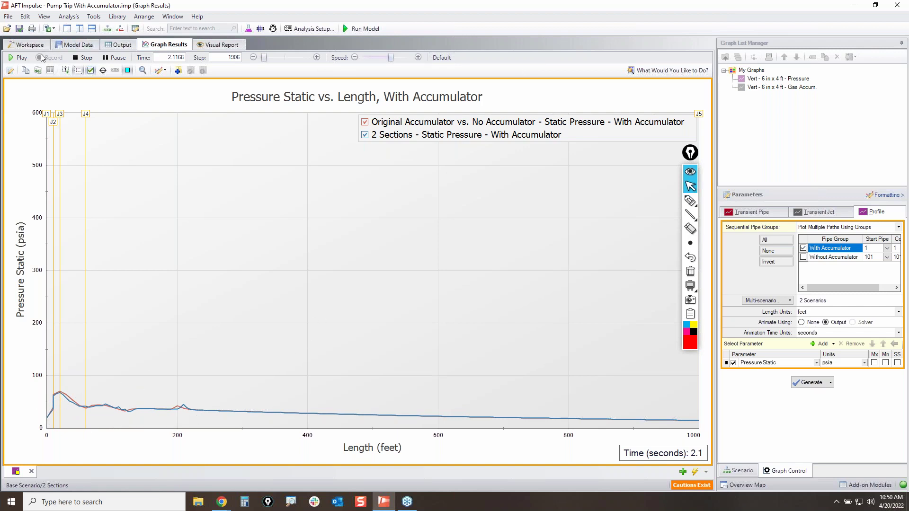
- Play the animation, pause it at about 2.25 seconds, resume playback, and stop it to reset the time to zero
click(21, 57)
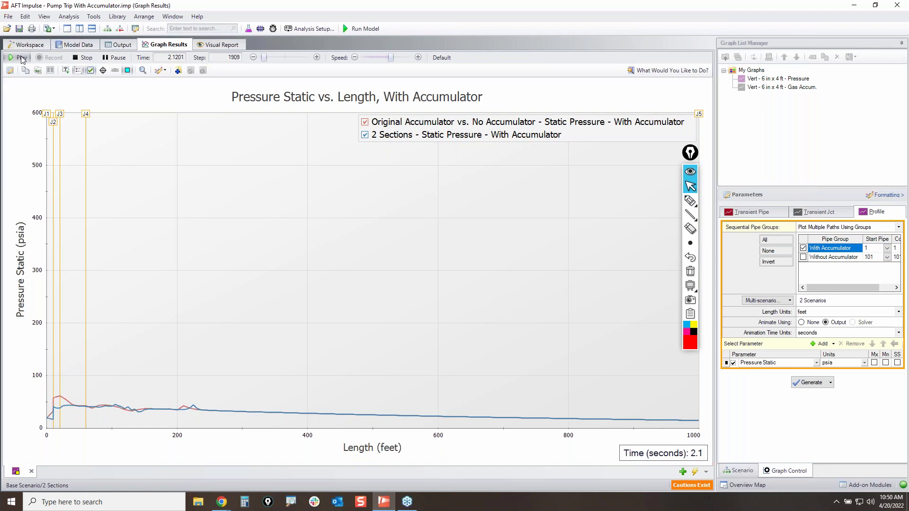
click(118, 58)
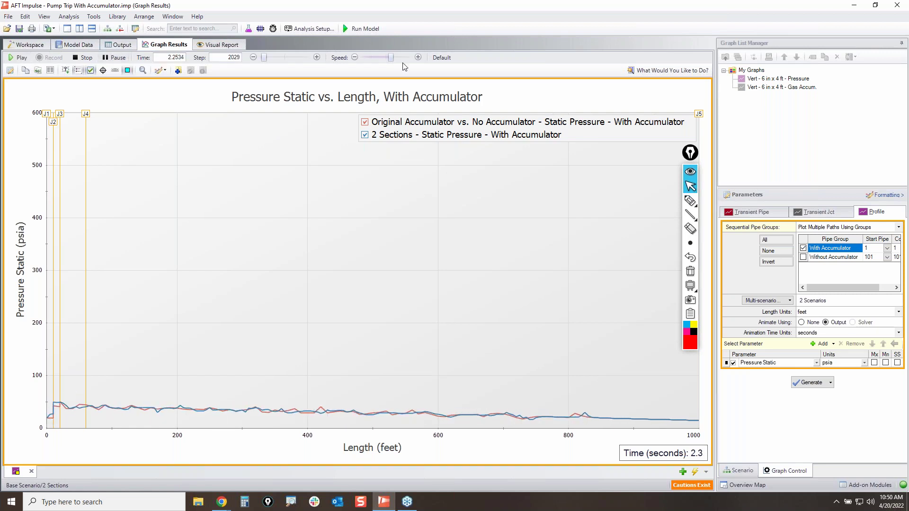
click(21, 57)
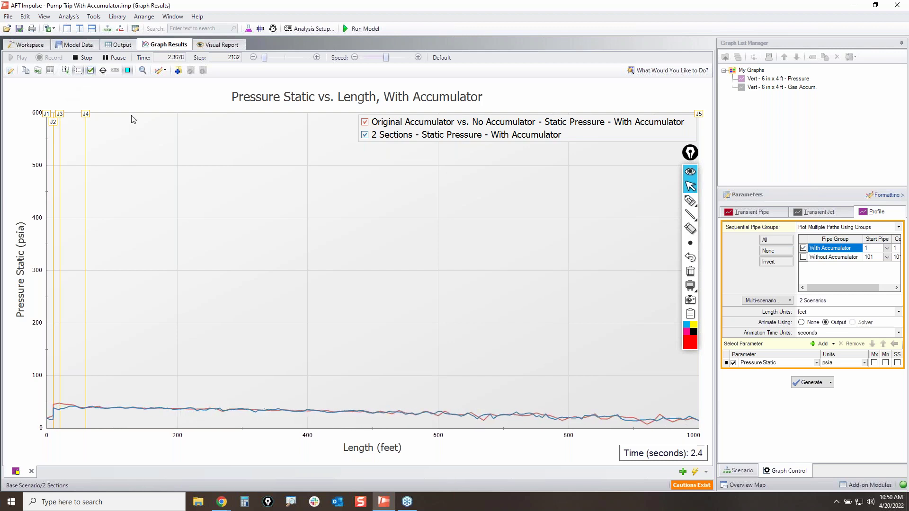
click(85, 58)
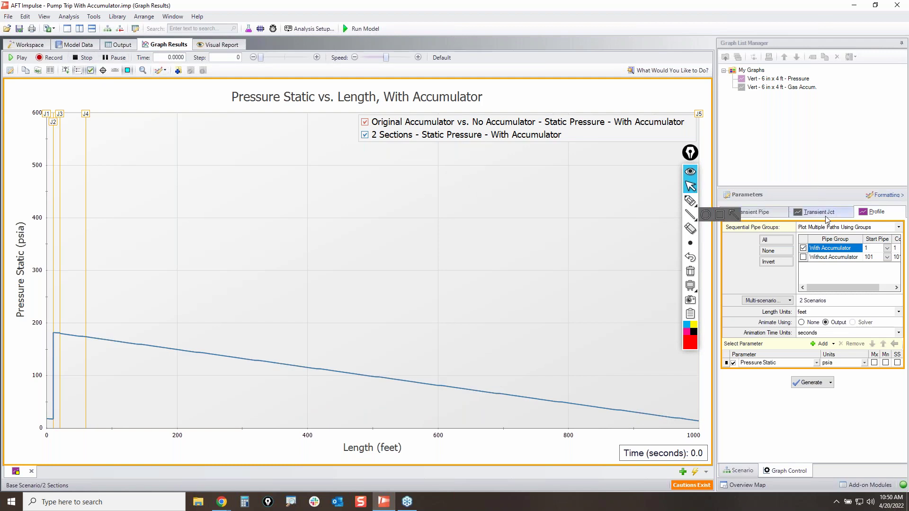
- From valve J3 in the workspace, generate a transient Pressure Stagnation graph for its connected pipes
click(818, 212)
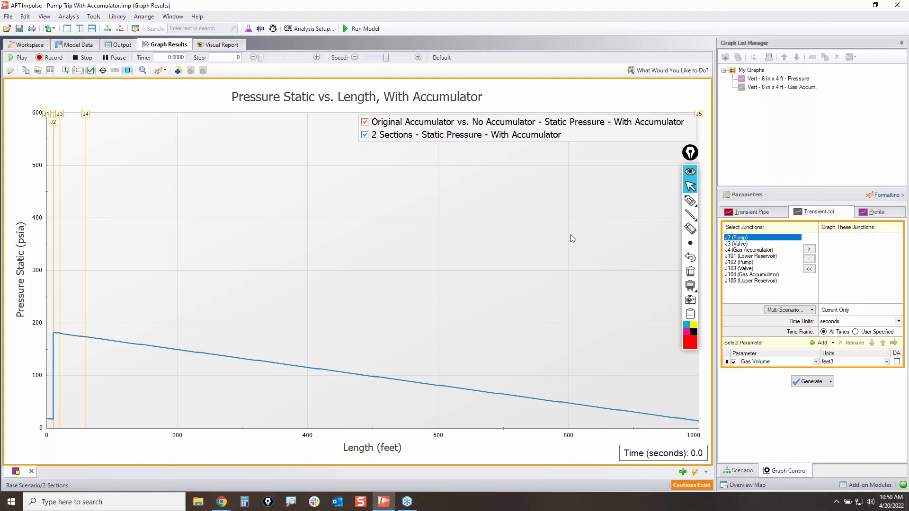
click(25, 45)
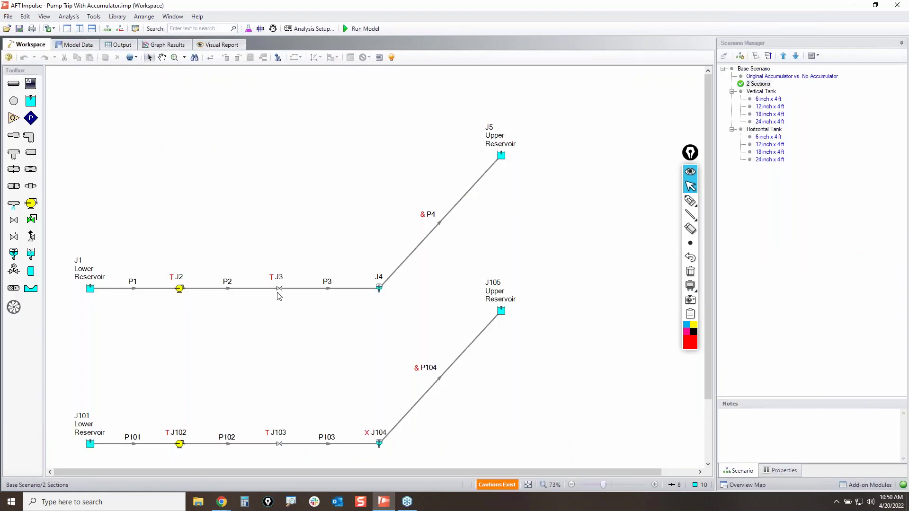
right_click(279, 290)
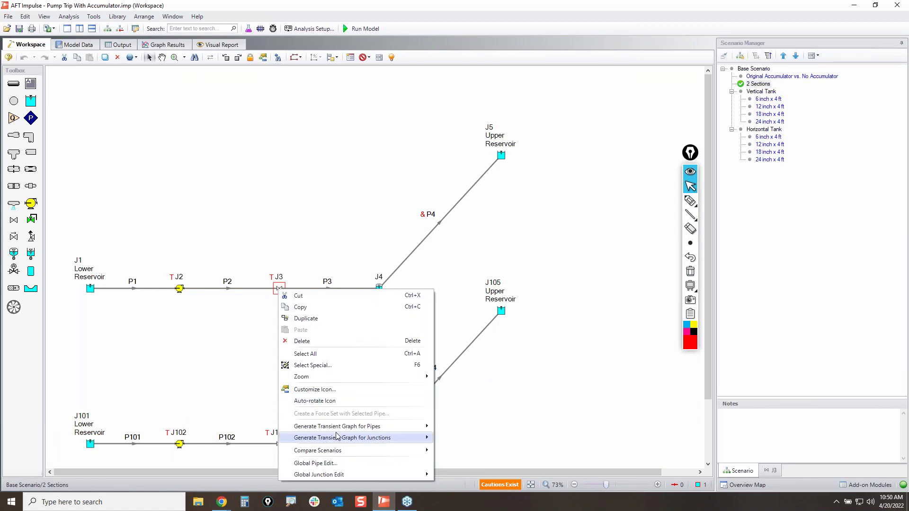
mouse_move(353, 428)
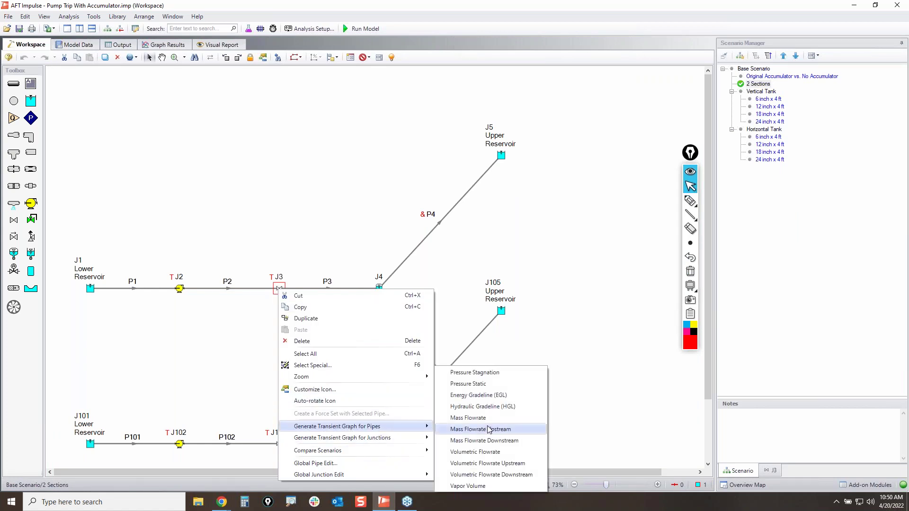
click(486, 379)
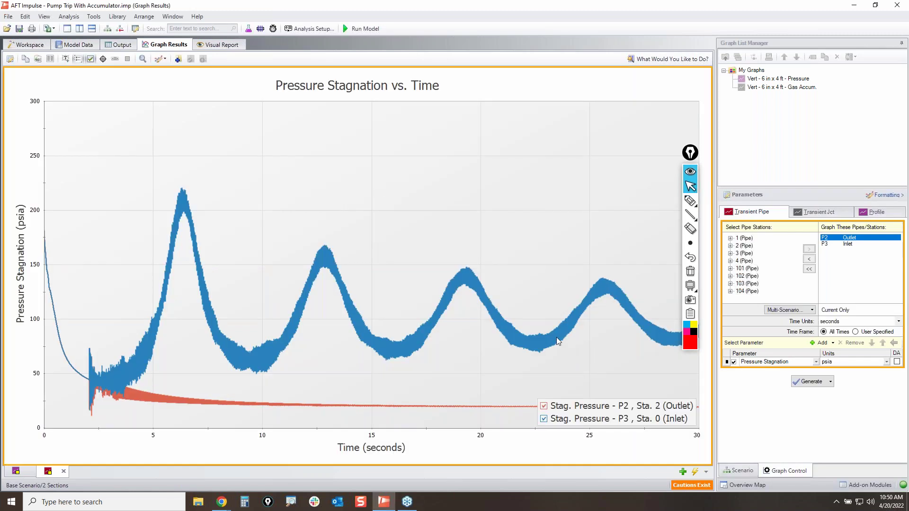
- Add the Original Accumulator vs. No Accumulator scenario to the stagnation pressure graph's scenario selection and regenerate the graph
click(812, 310)
click(811, 321)
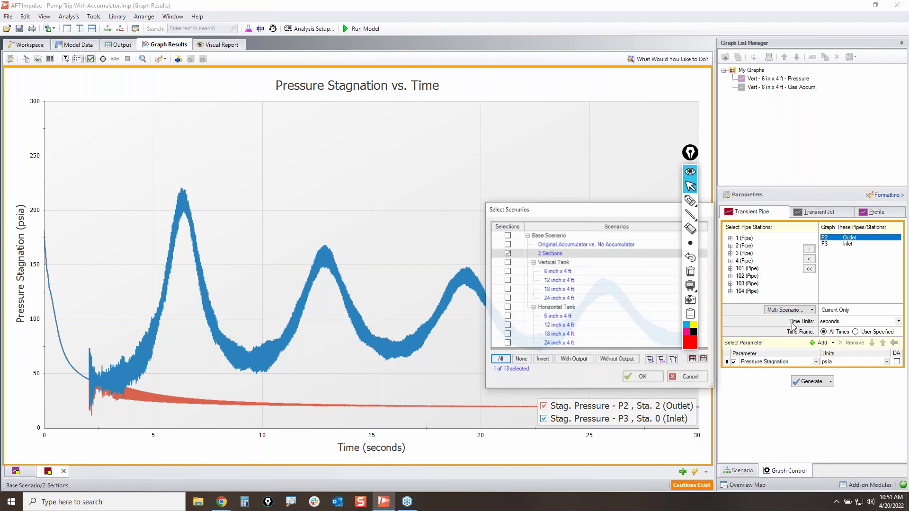
click(507, 244)
click(636, 377)
click(818, 386)
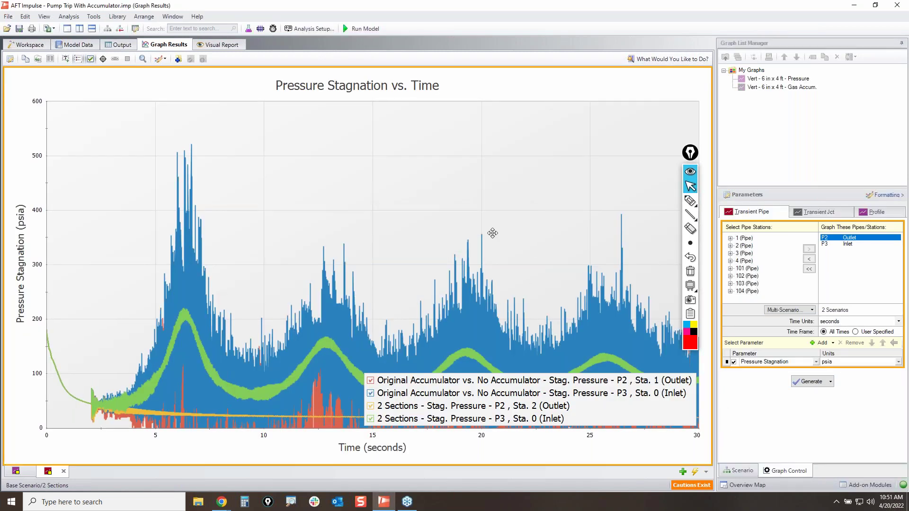
- Move the legend above the curves and show only the P2 outlet stagnation pressure curves of both scenarios
drag(493, 233, 341, 123)
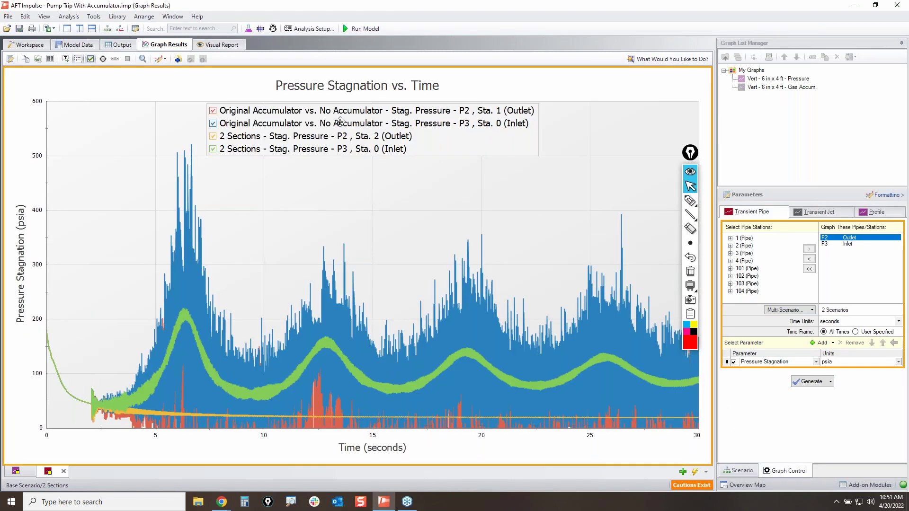
click(213, 149)
click(213, 137)
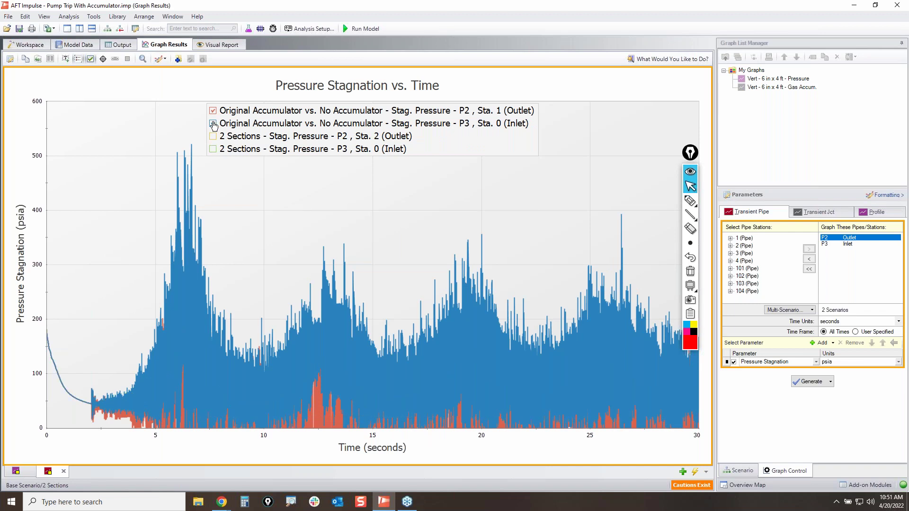
click(212, 123)
click(212, 111)
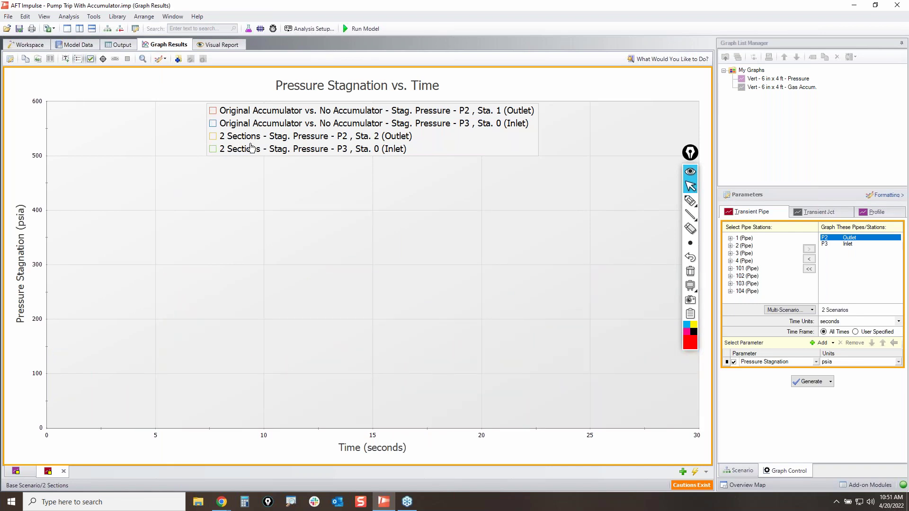
click(213, 111)
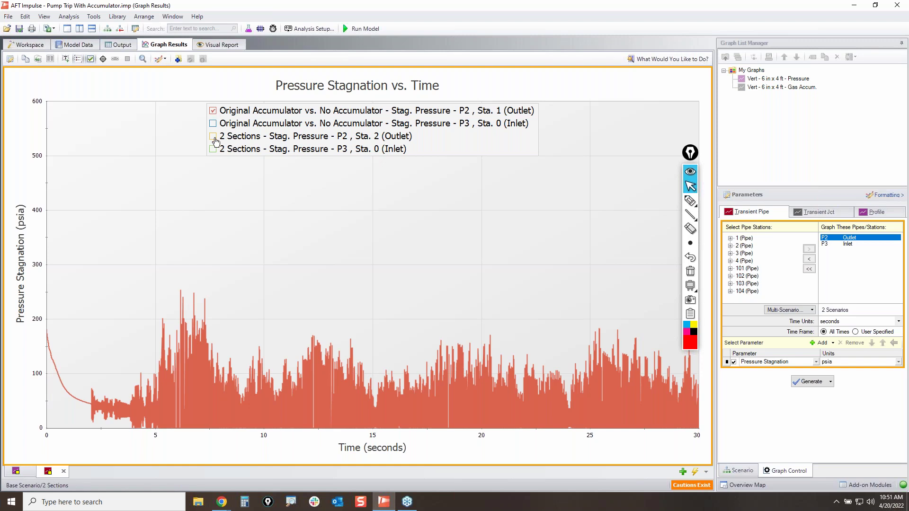
click(213, 137)
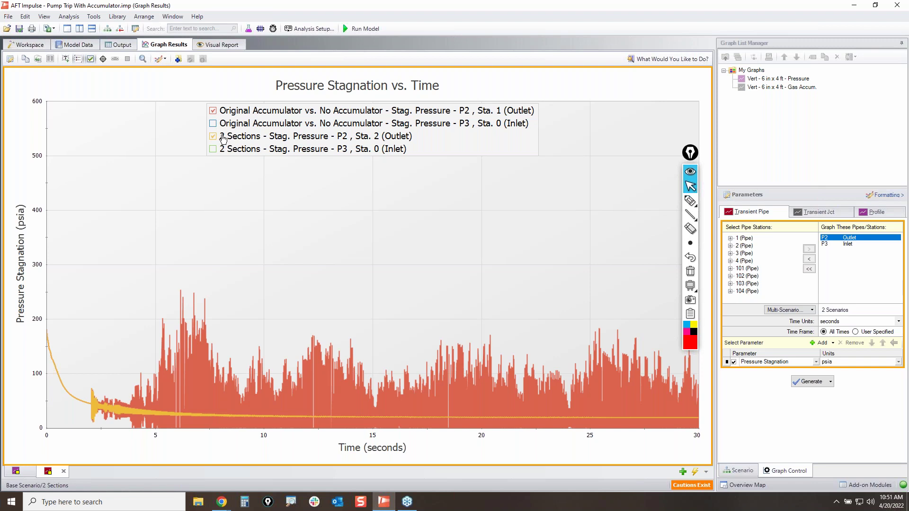
- Circle the P2 outlet pressure spikes between about 5 and 20 seconds in red, and clear the marks
click(690, 201)
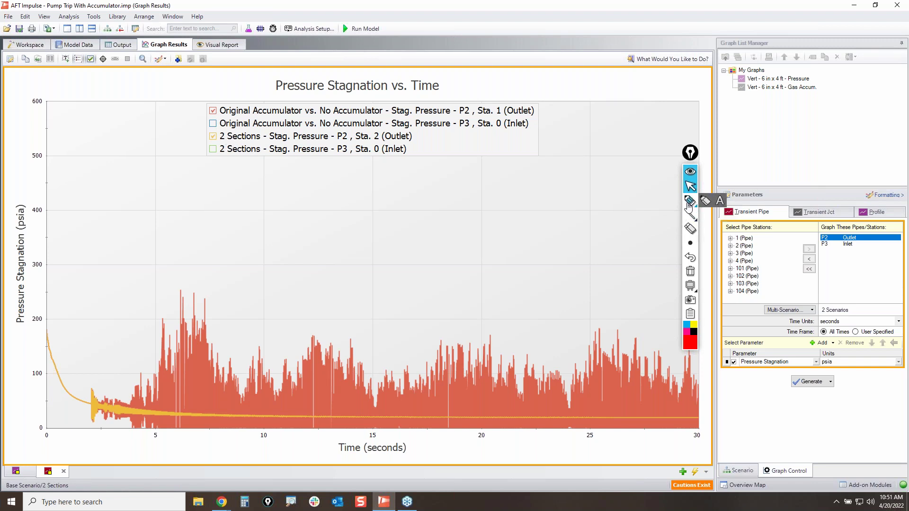
mouse_move(146, 341)
mouse_down()
mouse_move(211, 328)
mouse_move(176, 350)
mouse_move(350, 347)
mouse_up()
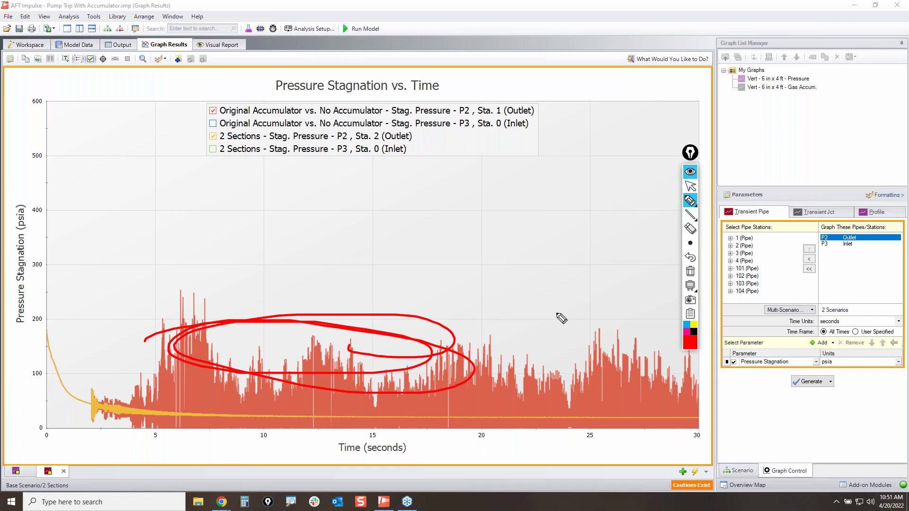
click(691, 271)
click(690, 186)
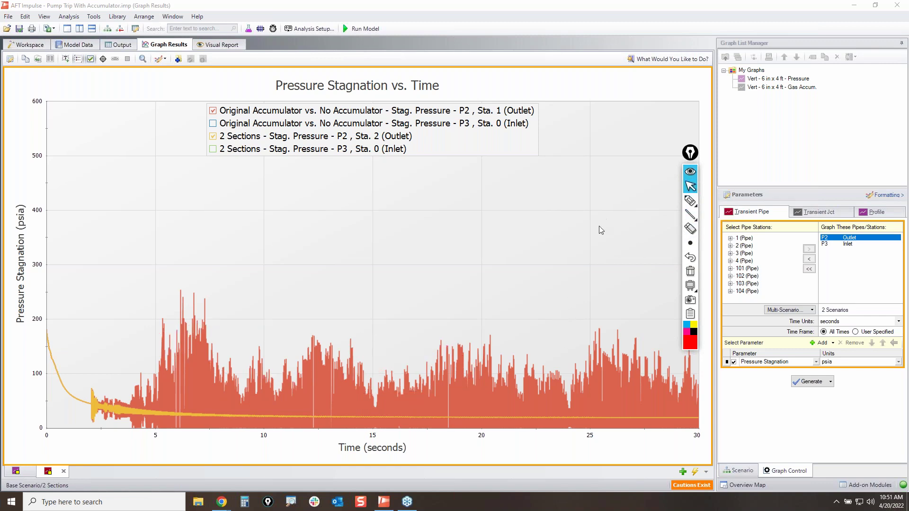
- Hide the P2 outlet curves and show the P3 inlet stagnation pressure curves of both scenarios instead
click(212, 110)
click(212, 136)
click(212, 124)
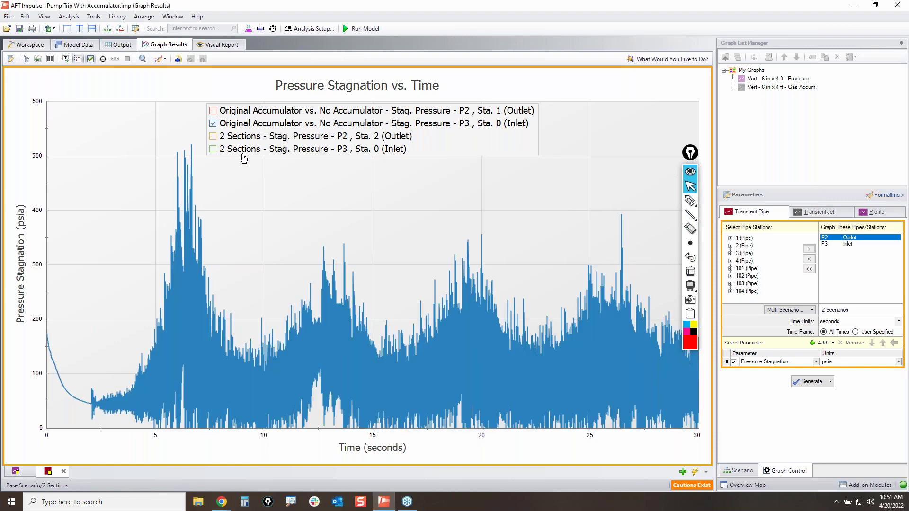
click(213, 150)
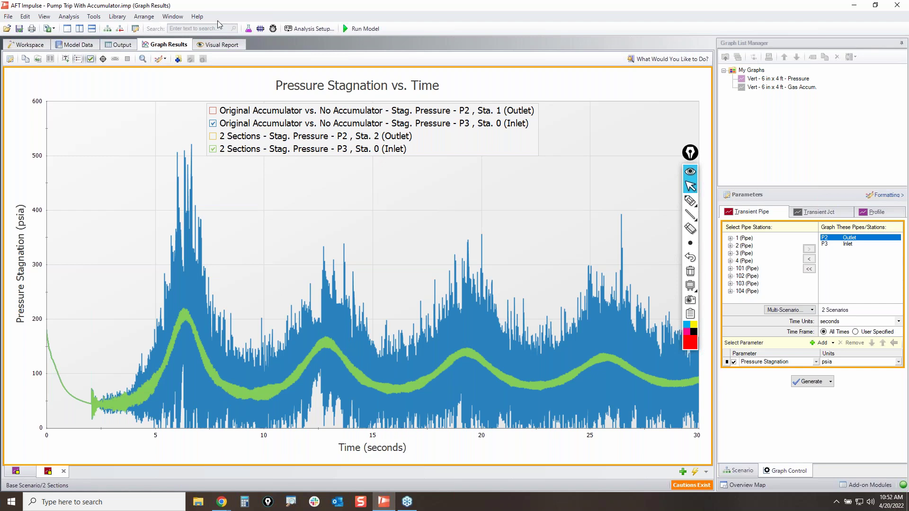
- Return to the workspace, mark the Vertical Tank and Horizontal Tank scenario groups in red, and clear the marks
click(31, 45)
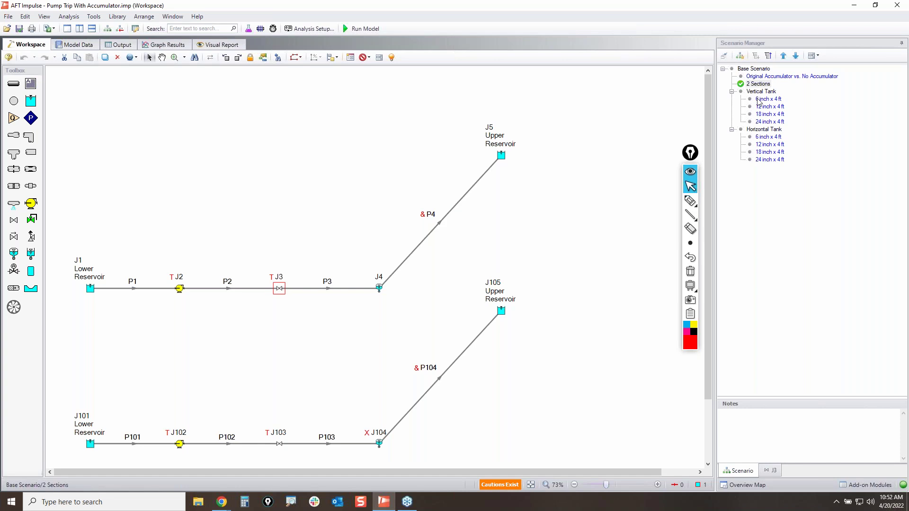
click(689, 201)
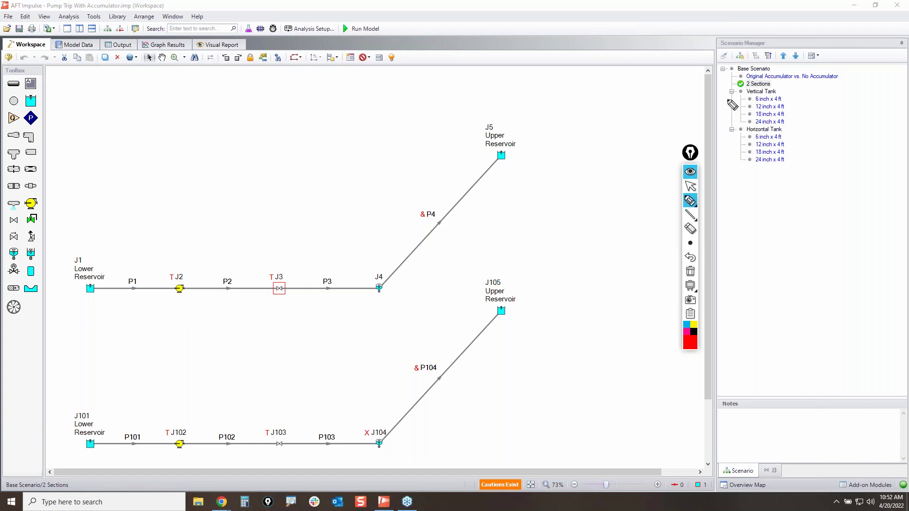
mouse_move(732, 88)
mouse_down()
mouse_move(773, 183)
mouse_move(813, 94)
mouse_move(729, 87)
mouse_move(819, 76)
mouse_move(791, 95)
mouse_move(788, 124)
mouse_move(777, 126)
mouse_move(790, 137)
mouse_up()
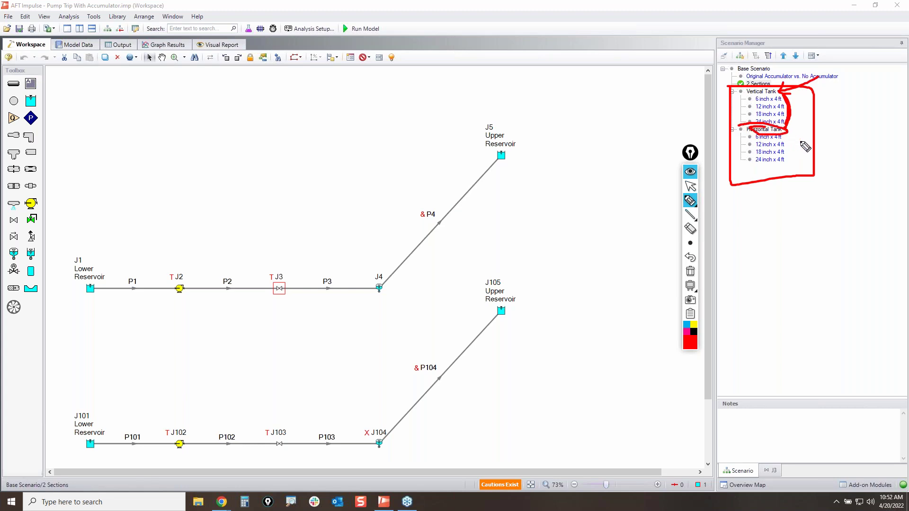
click(690, 272)
mouse_move(694, 215)
click(690, 186)
- Load the Vertical Tank scenario, open gas accumulator J4's properties, and move the dialog clear of the toolbox
double_click(762, 92)
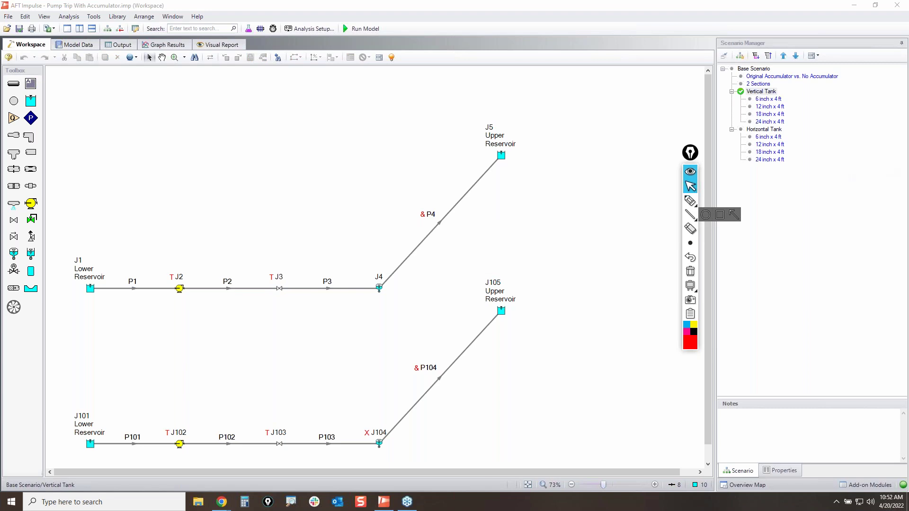
double_click(380, 289)
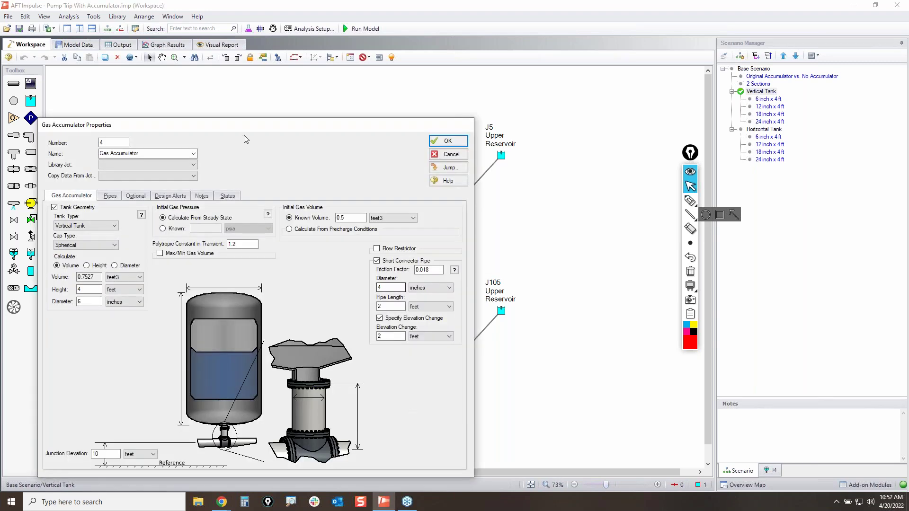
drag(246, 125, 359, 86)
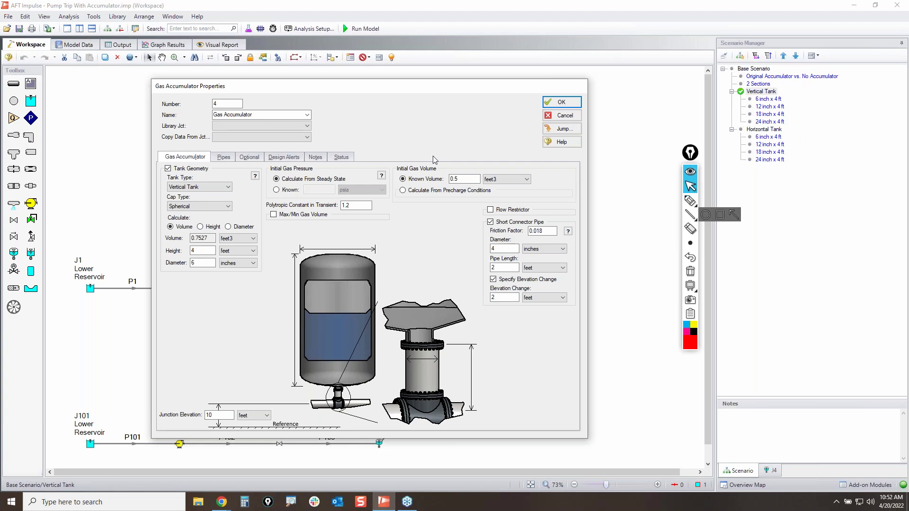
- Turn Tank Geometry off and on again, and switch the tank type to Horizontal Tank and finally Other Geometry
click(168, 169)
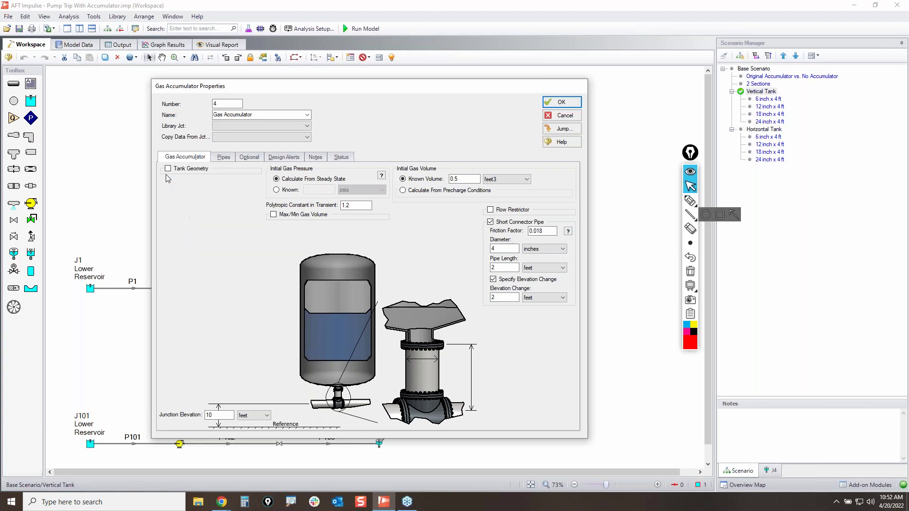
click(167, 169)
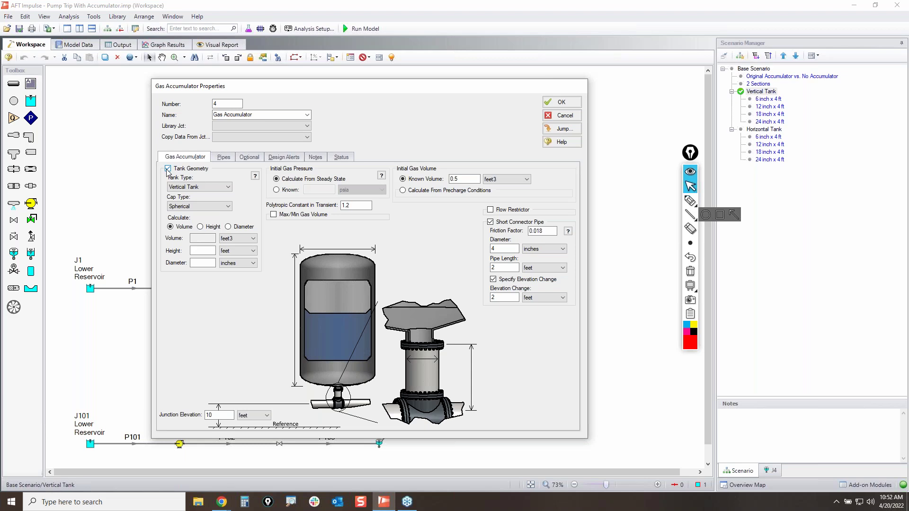
click(190, 186)
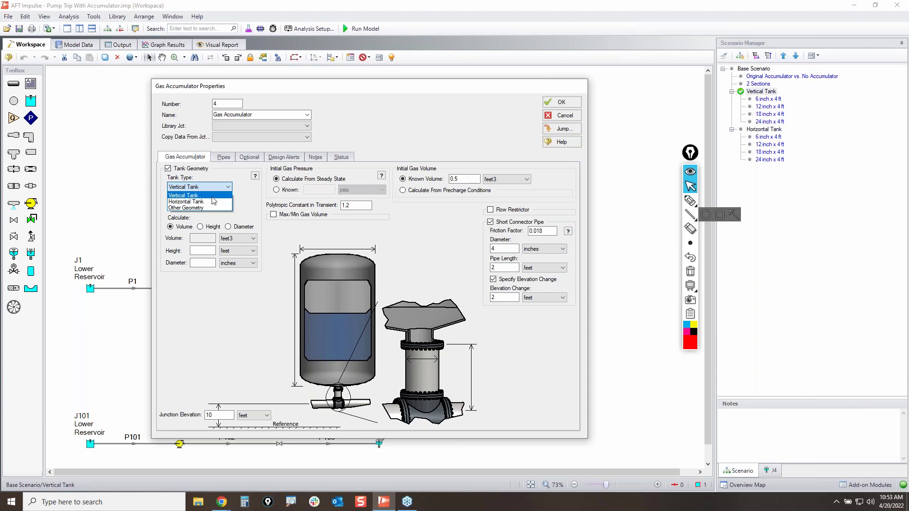
click(199, 203)
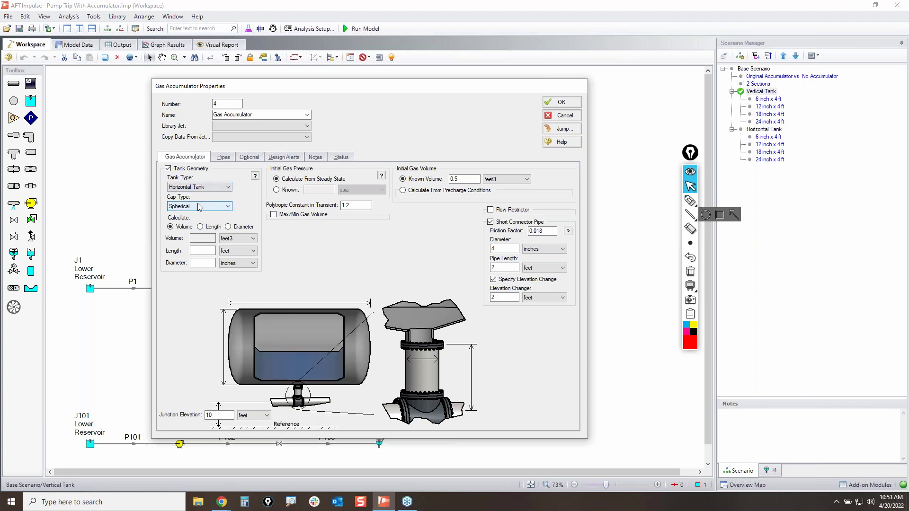
click(203, 187)
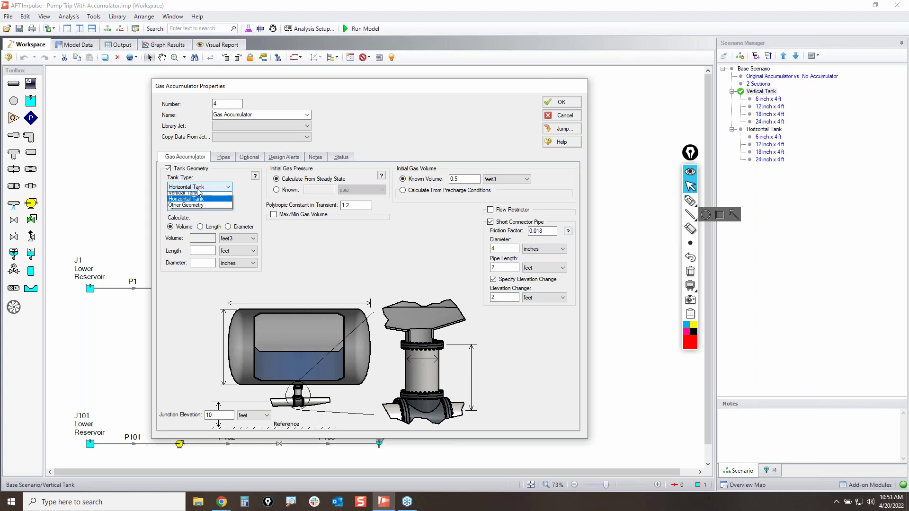
click(201, 213)
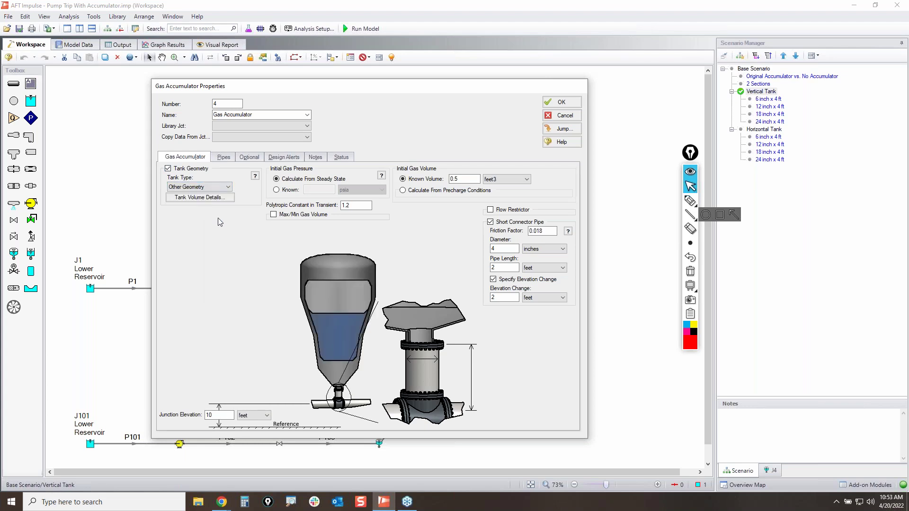
- Open the tank volume details, circle the Liquid Height and Liquid Volume columns in red, and clear the marks
click(211, 200)
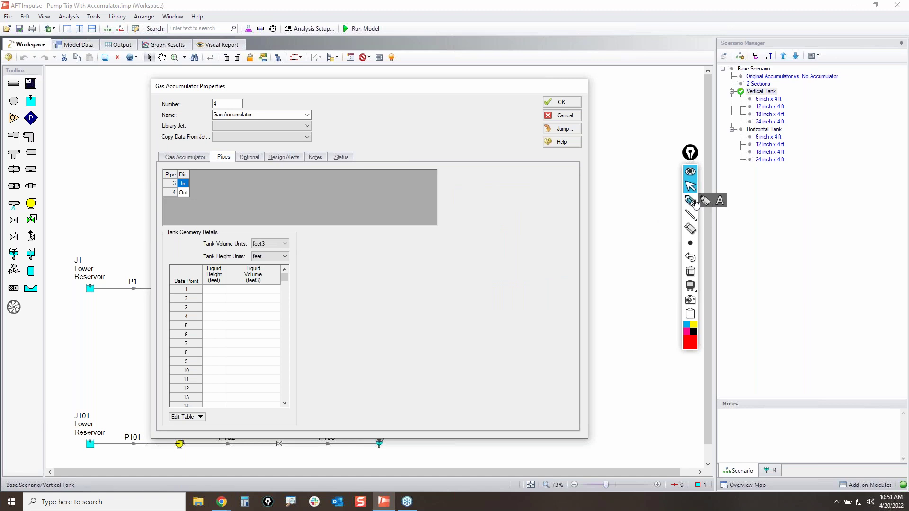
click(690, 201)
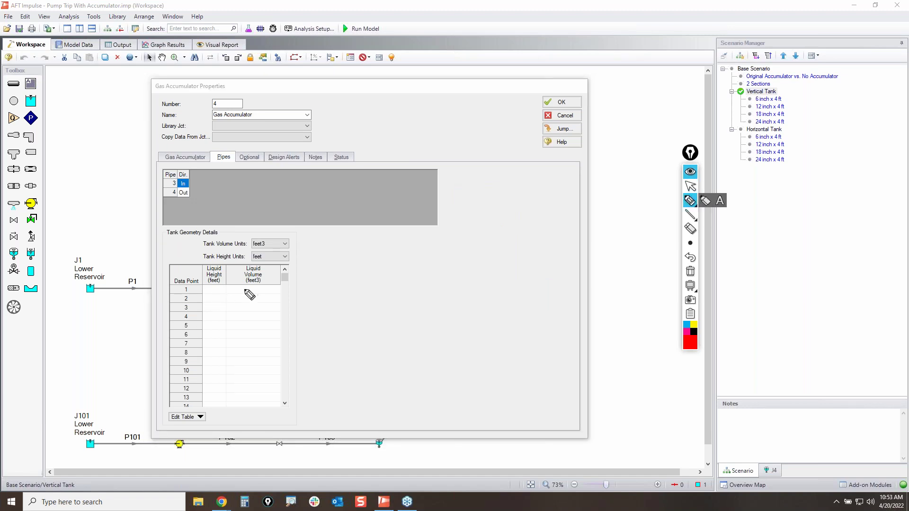
mouse_move(233, 290)
mouse_down()
mouse_move(260, 296)
mouse_move(204, 285)
mouse_up()
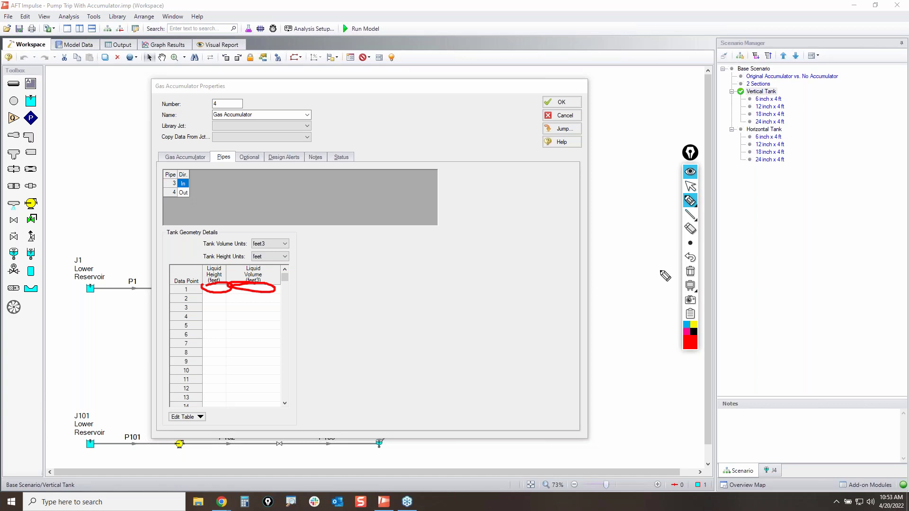
click(691, 272)
mouse_move(691, 203)
click(690, 186)
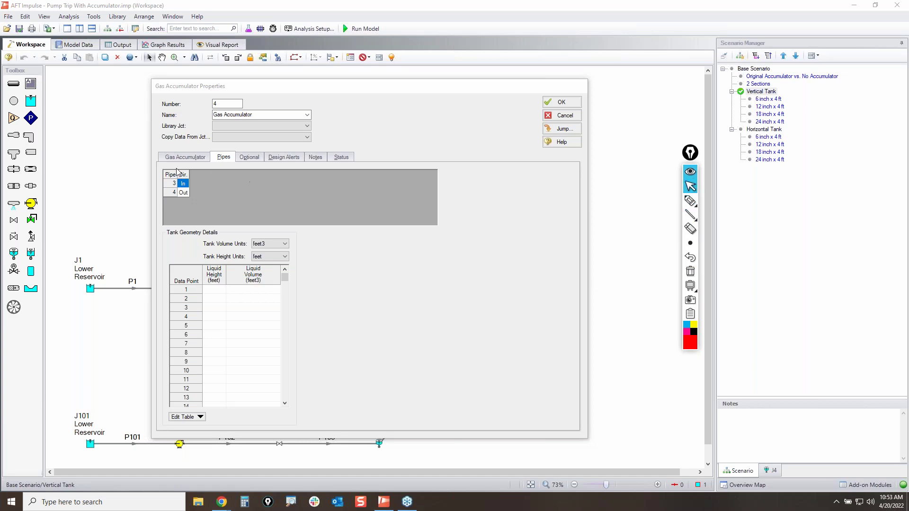
- Cancel the accumulator edits, reload the Vertical Tank scenario, and reopen gas accumulator J4's properties
click(185, 157)
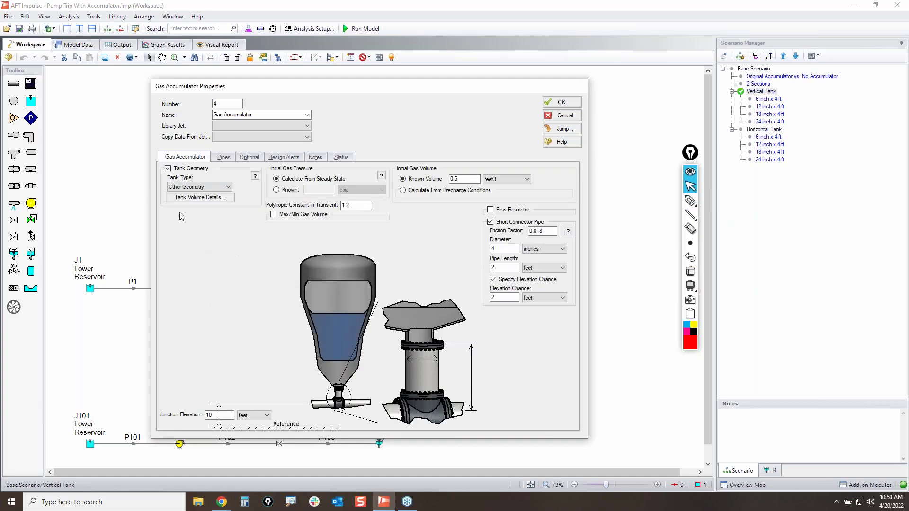
click(563, 115)
double_click(761, 92)
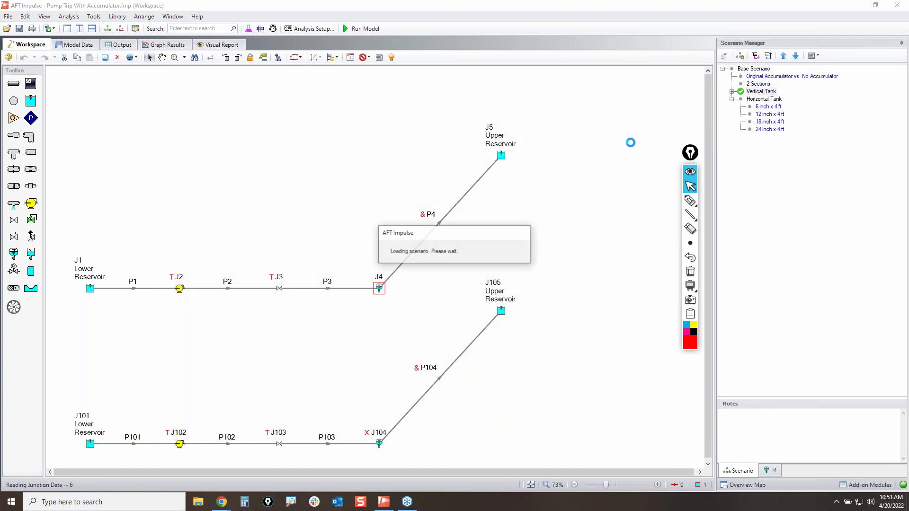
click(380, 291)
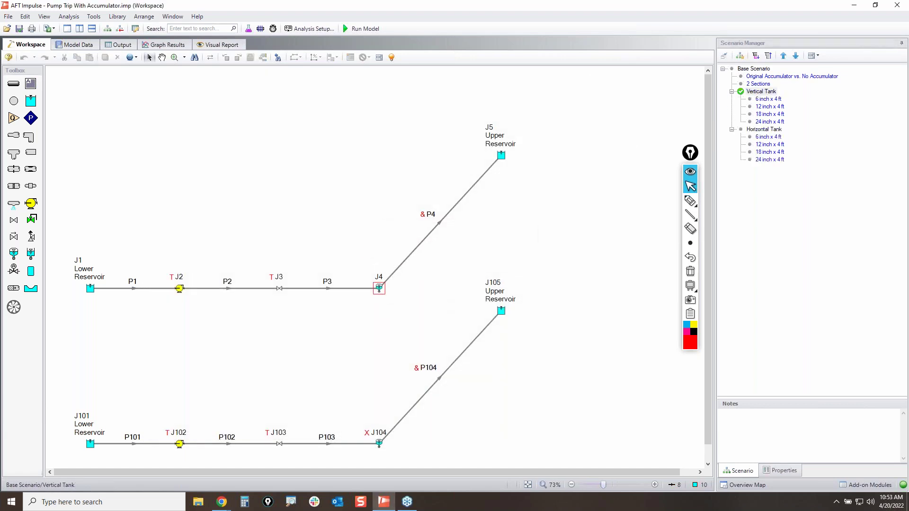
double_click(379, 288)
- Circle the Tank Type setting in red and clear the mark
click(691, 200)
mouse_move(75, 218)
mouse_down()
mouse_move(90, 241)
mouse_move(98, 221)
mouse_up()
click(691, 271)
click(690, 186)
- Switch the vertical tank's cap type to Flat and then to ASME 80/6 F&D
click(88, 246)
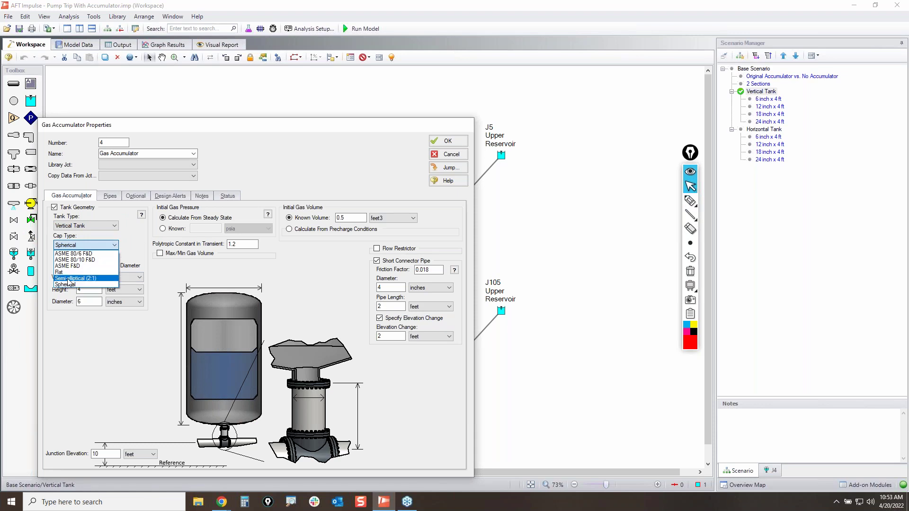
click(67, 272)
click(76, 246)
click(79, 253)
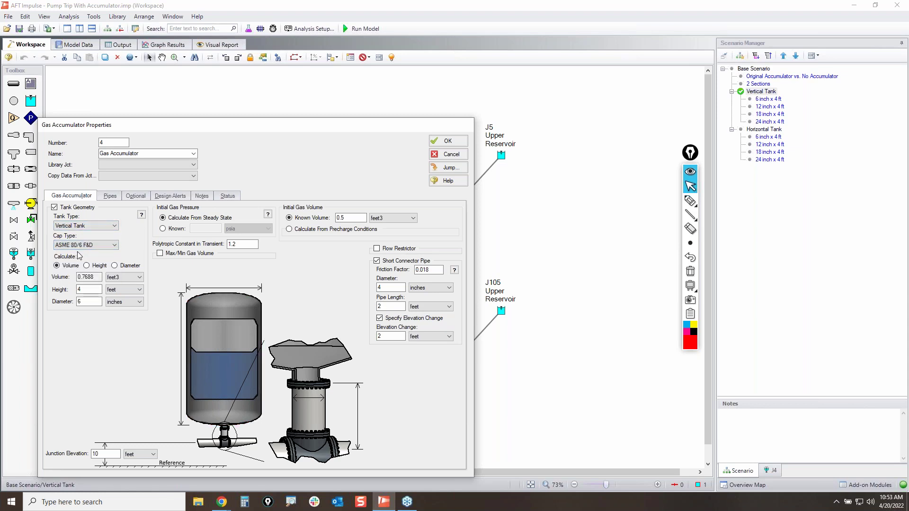
click(79, 248)
click(79, 248)
- Circle the lower and upper caps of the tank drawing in red, and clear the marks
click(690, 200)
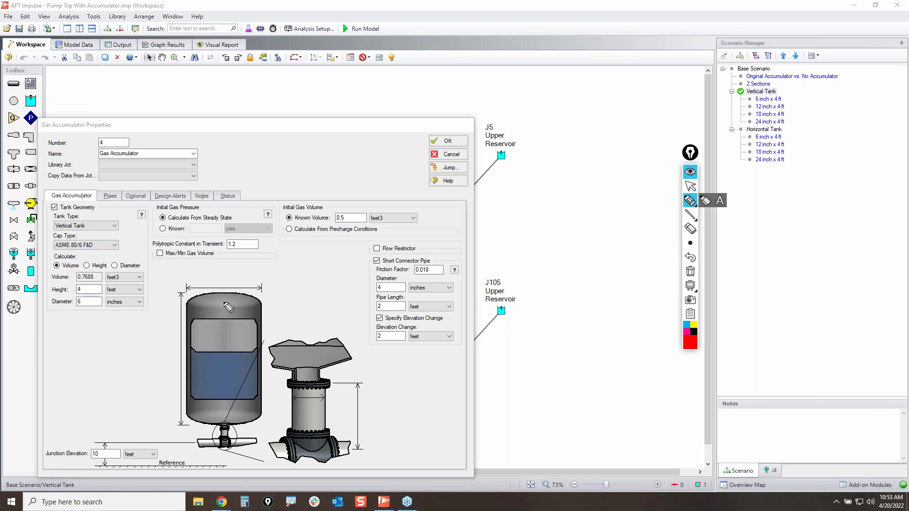
mouse_move(189, 411)
mouse_down()
mouse_move(256, 418)
mouse_move(199, 423)
mouse_move(260, 422)
mouse_move(187, 409)
mouse_up()
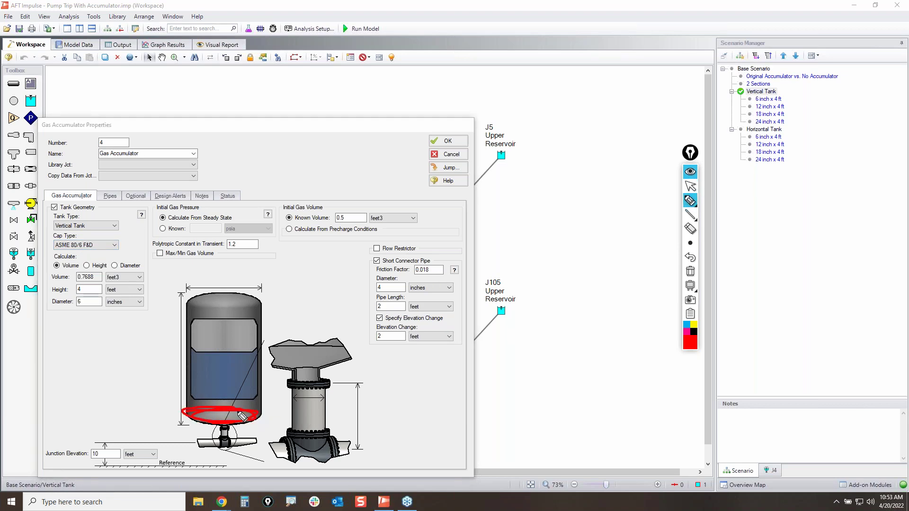
mouse_move(208, 295)
mouse_down()
mouse_move(265, 307)
mouse_move(195, 302)
mouse_up()
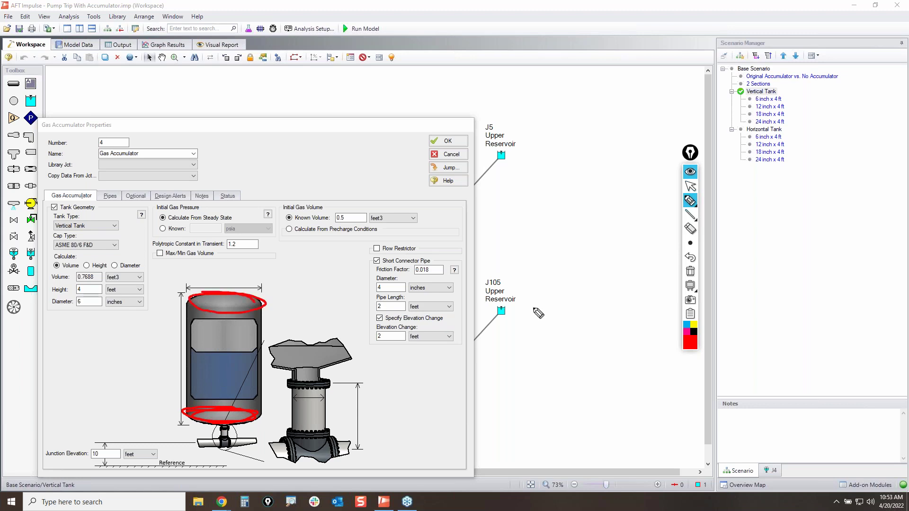
click(690, 272)
click(690, 188)
- Discard the cap type change, reload the Vertical Tank scenario, and bring up J4's gas accumulator properties again
click(448, 155)
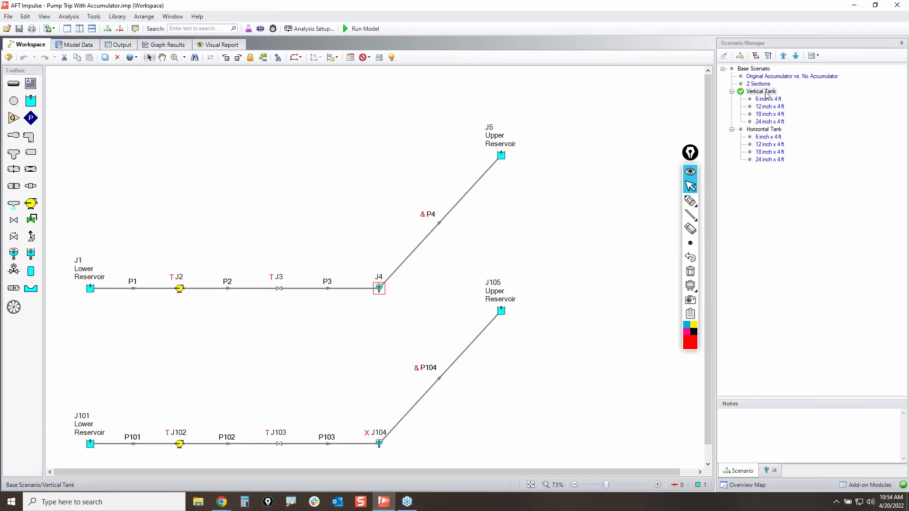
double_click(768, 92)
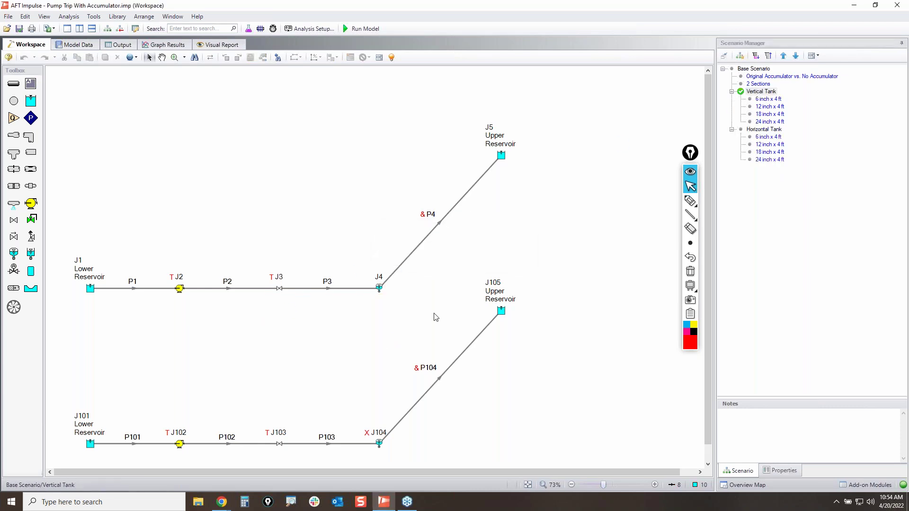
double_click(379, 287)
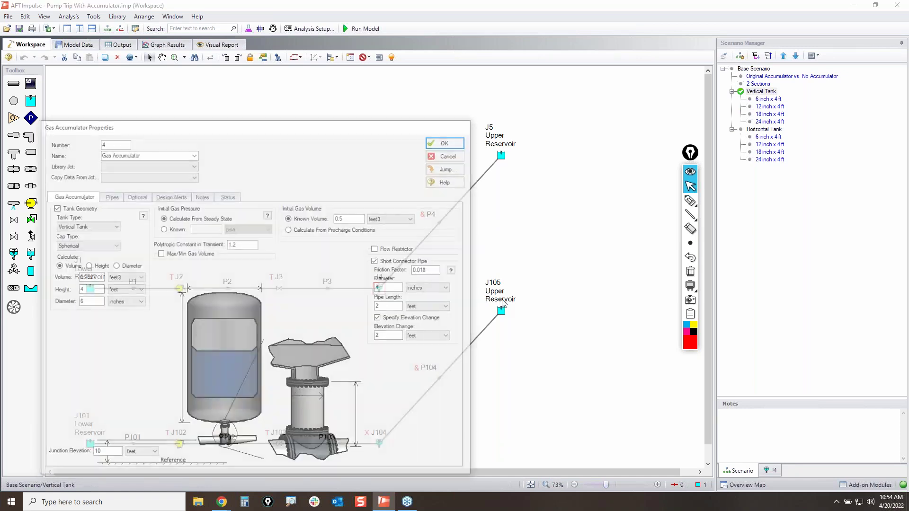
- Cross out the OK option in red, circle Cancel and Cap Type instead, and clear the marks
click(690, 201)
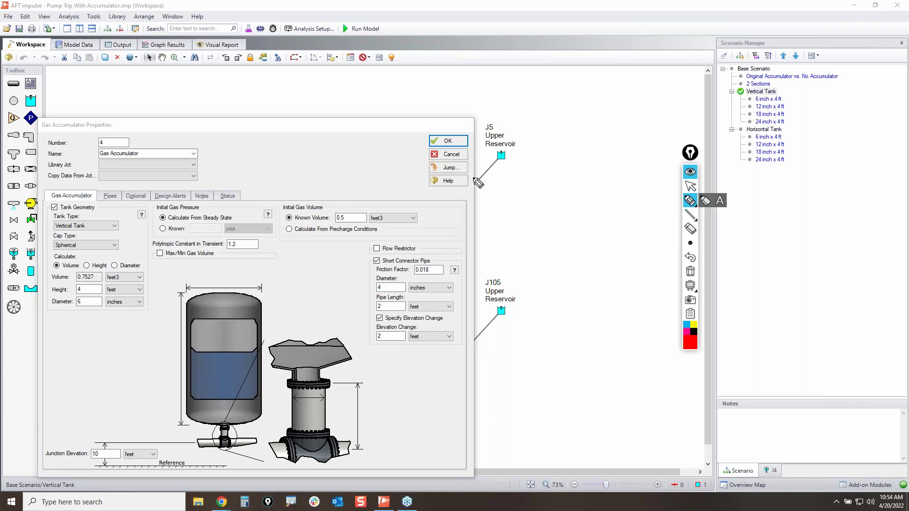
mouse_move(411, 124)
mouse_down()
mouse_move(480, 142)
mouse_move(460, 122)
mouse_move(394, 150)
mouse_up()
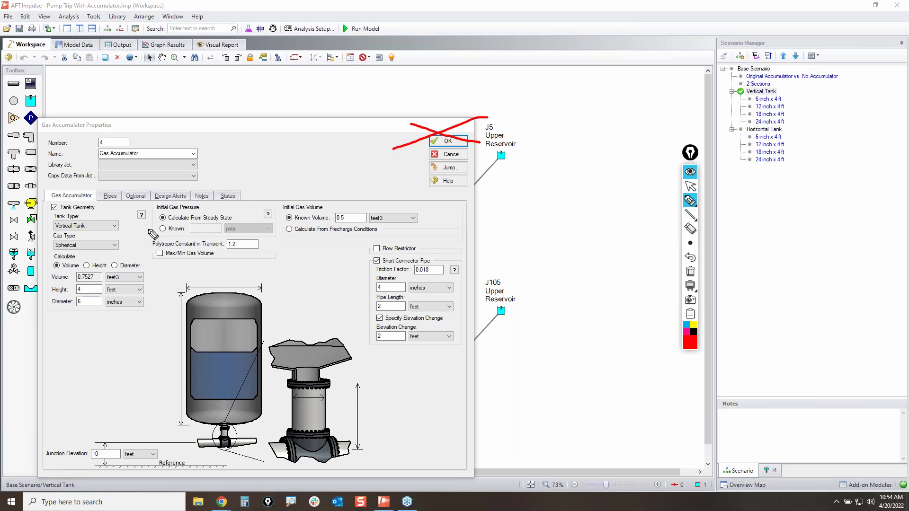
click(690, 271)
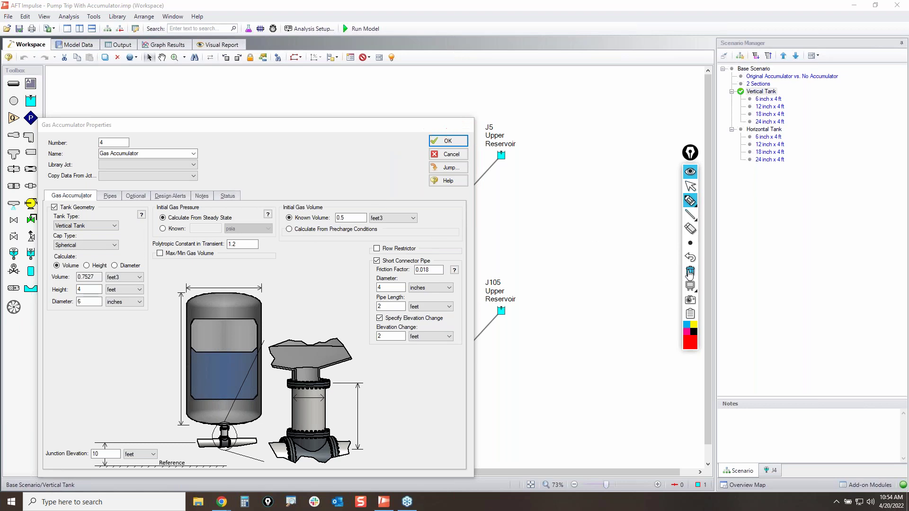
mouse_move(423, 148)
mouse_down()
mouse_move(471, 155)
mouse_move(436, 165)
mouse_move(423, 147)
mouse_up()
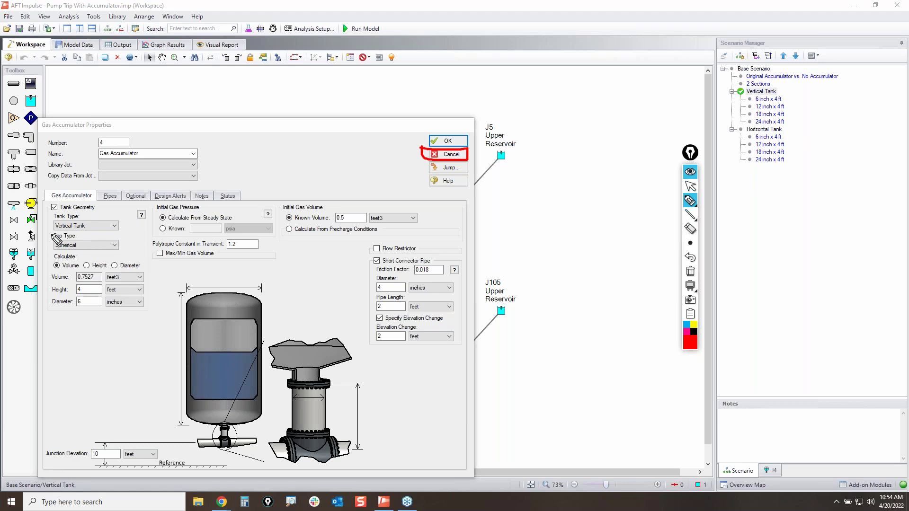
mouse_move(49, 233)
mouse_down()
mouse_move(90, 229)
mouse_move(126, 247)
mouse_move(66, 260)
mouse_move(56, 234)
mouse_up()
click(691, 271)
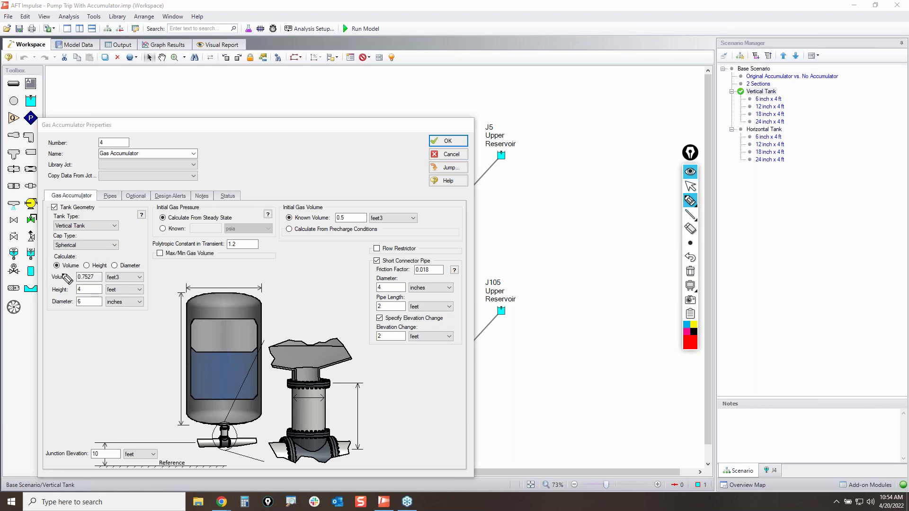
- Circle the Volume, Height and Diameter calculation options in red, and clear the mark
drag(54, 266, 152, 259)
click(690, 271)
click(690, 186)
- Switch the calculated tank dimension to Height, check the volume and diameter inputs, and switch it back to Volume
click(101, 267)
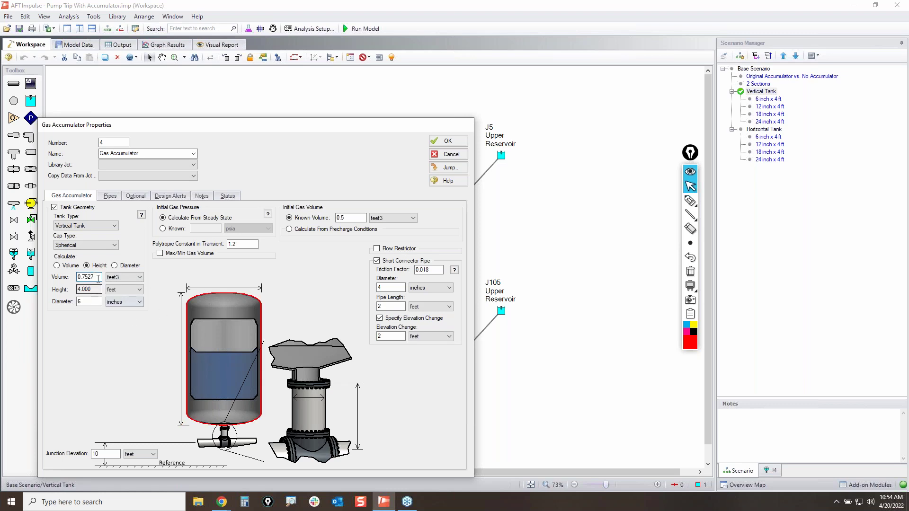
click(92, 302)
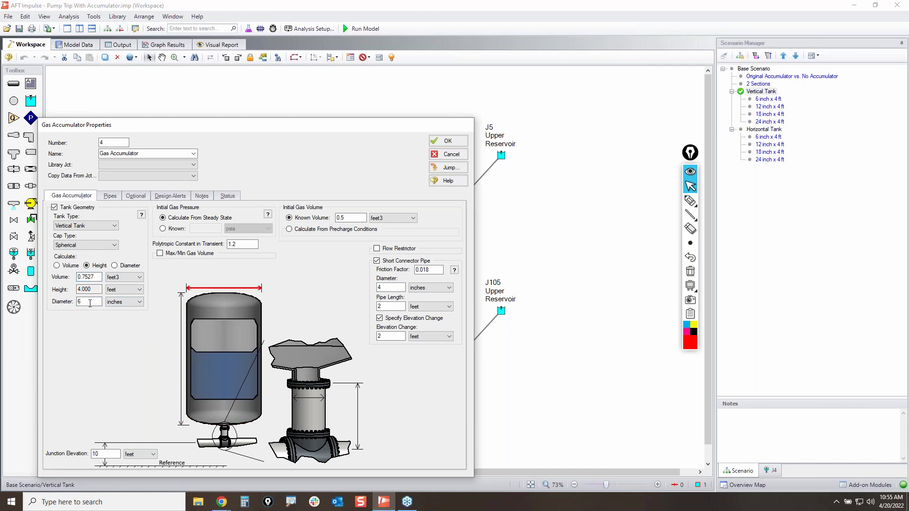
click(65, 266)
click(99, 291)
click(95, 300)
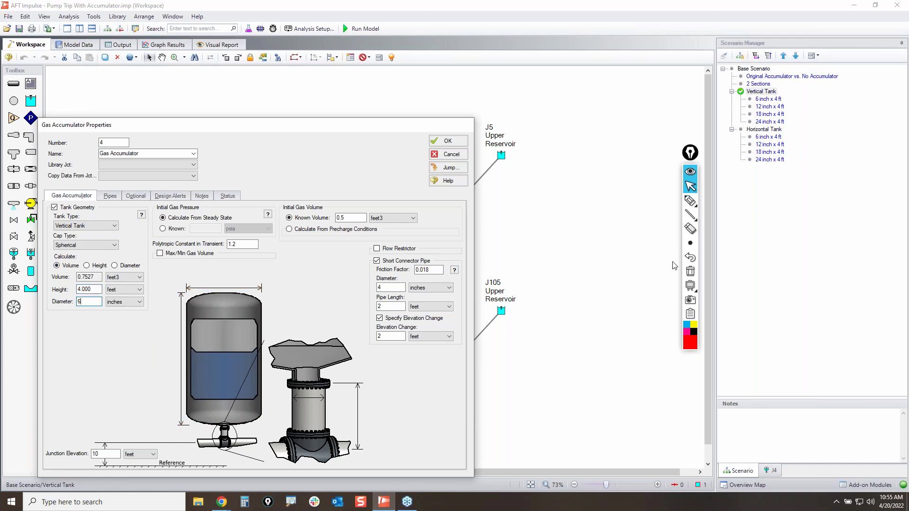
- Circle the Height value and the four Vertical Tank child scenarios in red, and clear the marks
click(689, 201)
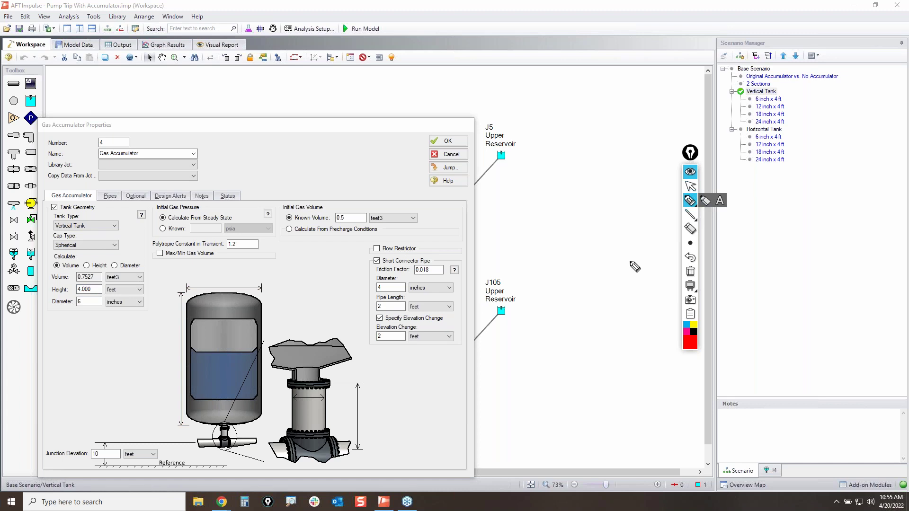
mouse_move(50, 284)
mouse_down()
mouse_move(126, 285)
mouse_move(114, 296)
mouse_move(57, 286)
mouse_up()
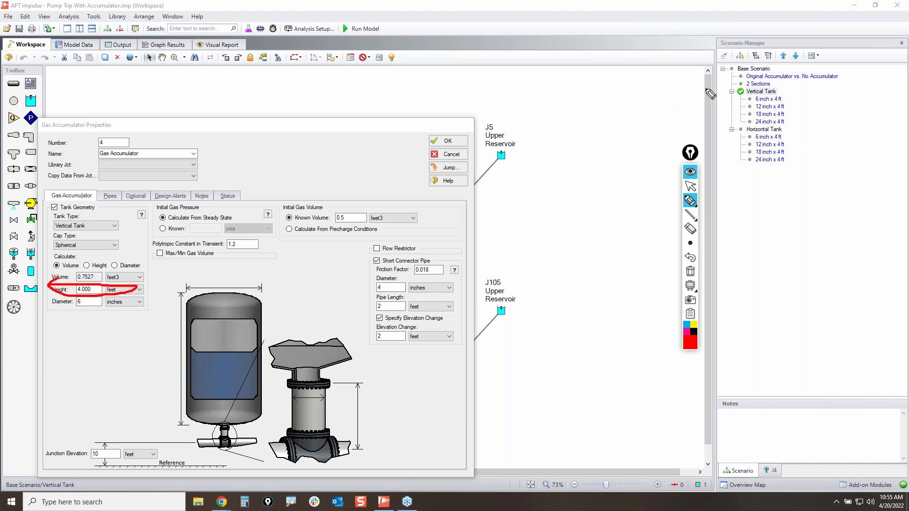
mouse_move(743, 96)
mouse_down()
mouse_move(752, 122)
mouse_move(791, 124)
mouse_move(762, 95)
mouse_move(744, 97)
mouse_up()
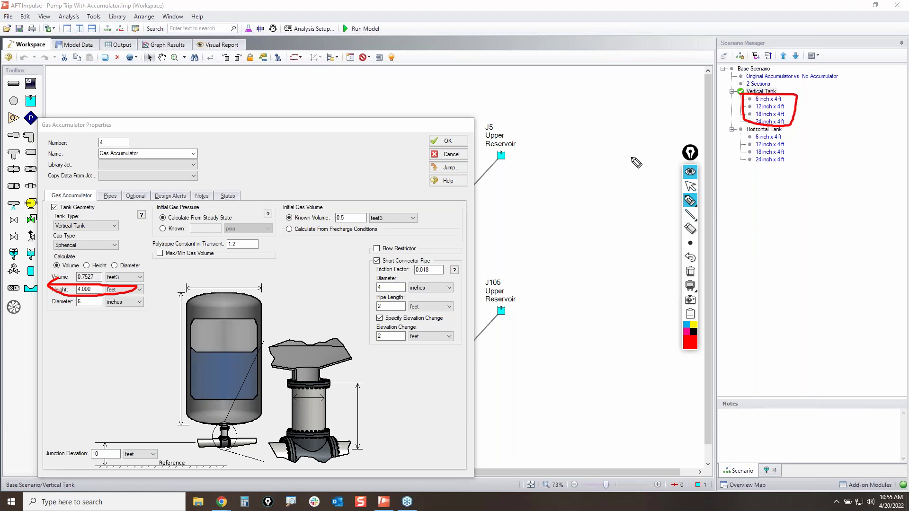
click(690, 271)
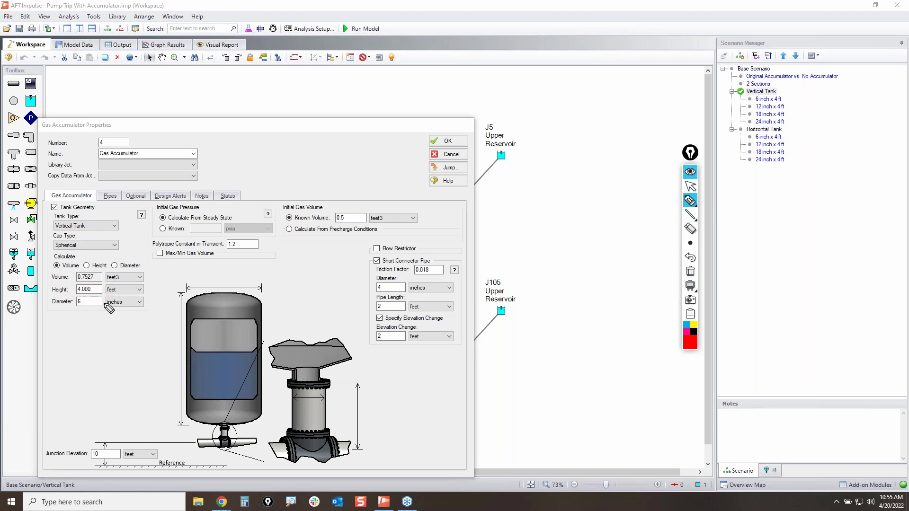
- Circle the Diameter value and the 6 to 24 inch Vertical Tank scenarios in red, and clear the marks
mouse_move(52, 300)
mouse_down()
mouse_move(102, 298)
mouse_move(67, 317)
mouse_move(61, 288)
mouse_up()
mouse_move(756, 101)
mouse_down()
mouse_move(762, 126)
mouse_move(795, 116)
mouse_move(767, 94)
mouse_move(756, 100)
mouse_up()
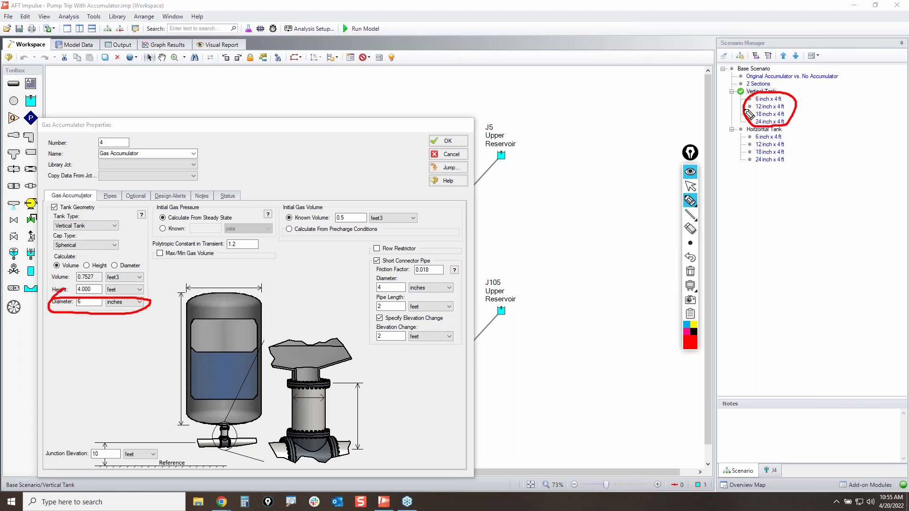
click(690, 271)
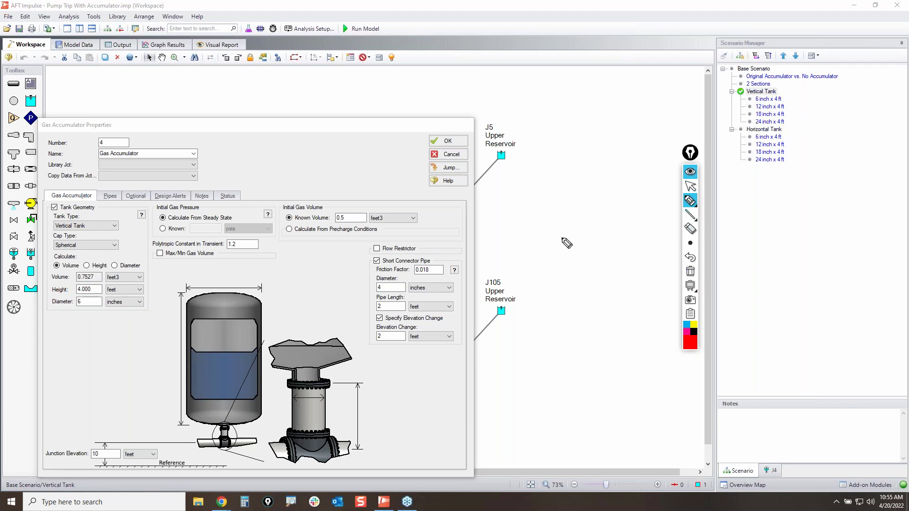
- Circle the Known Volume input, the tank's gas region and the Short Connector Pipe settings in red, clear the marks and cancel the accumulator properties
click(689, 187)
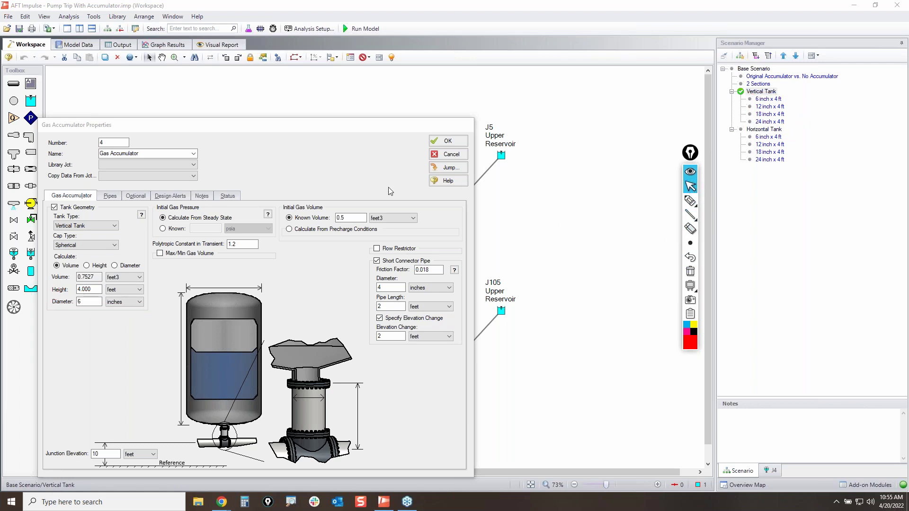
click(690, 201)
mouse_move(283, 212)
mouse_down()
mouse_move(416, 209)
mouse_move(333, 207)
mouse_up()
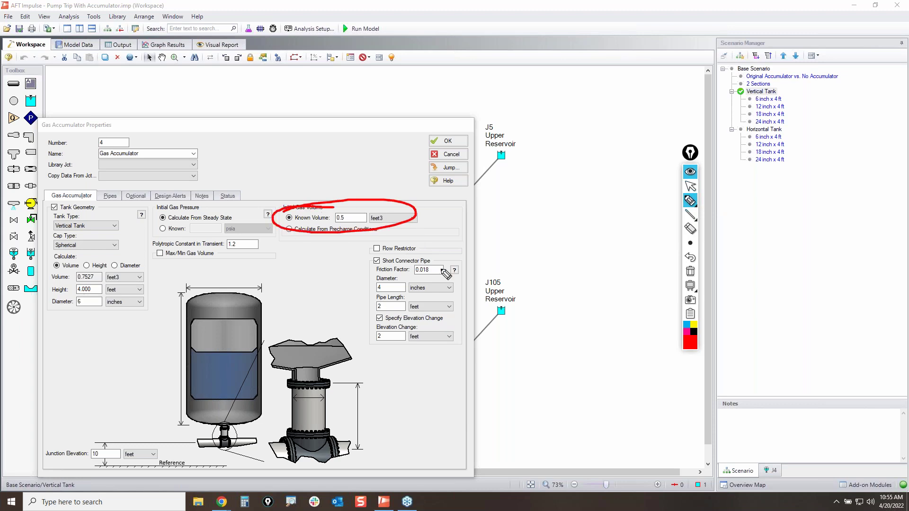
mouse_move(202, 323)
mouse_down()
mouse_move(189, 344)
mouse_move(230, 329)
mouse_move(222, 326)
mouse_up()
mouse_move(377, 260)
mouse_down()
mouse_move(344, 307)
mouse_move(384, 271)
mouse_up()
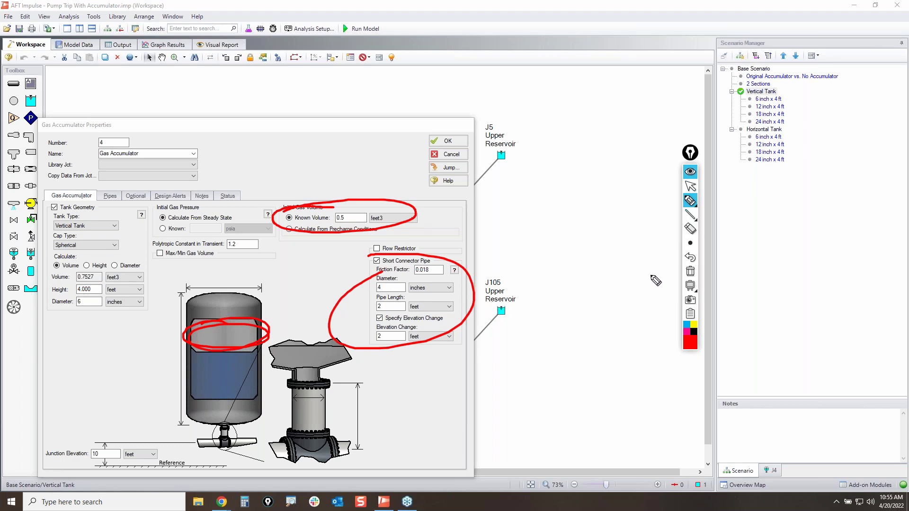
click(690, 273)
click(690, 187)
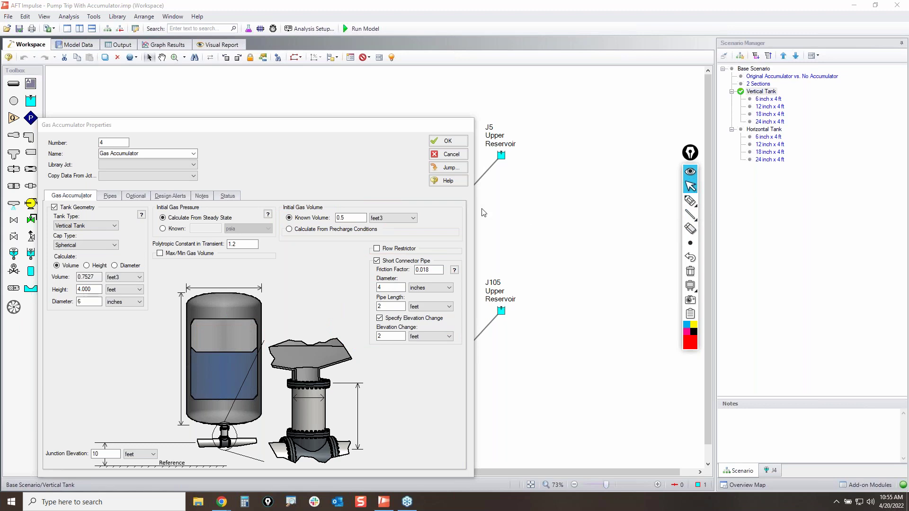
click(451, 155)
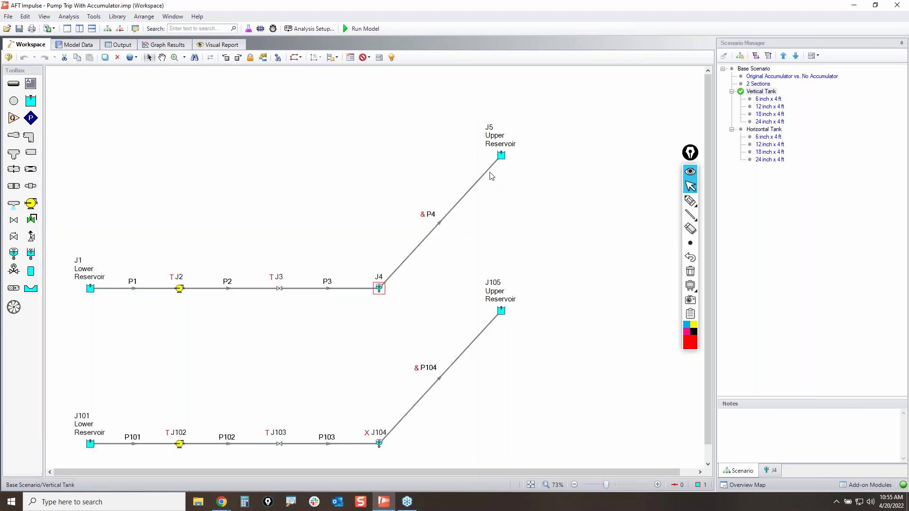
- In the Horizontal Tank scenario, open junction J4's properties, circle the Length input and the Horizontal Tank child scenarios in red, and clear the marks
double_click(759, 131)
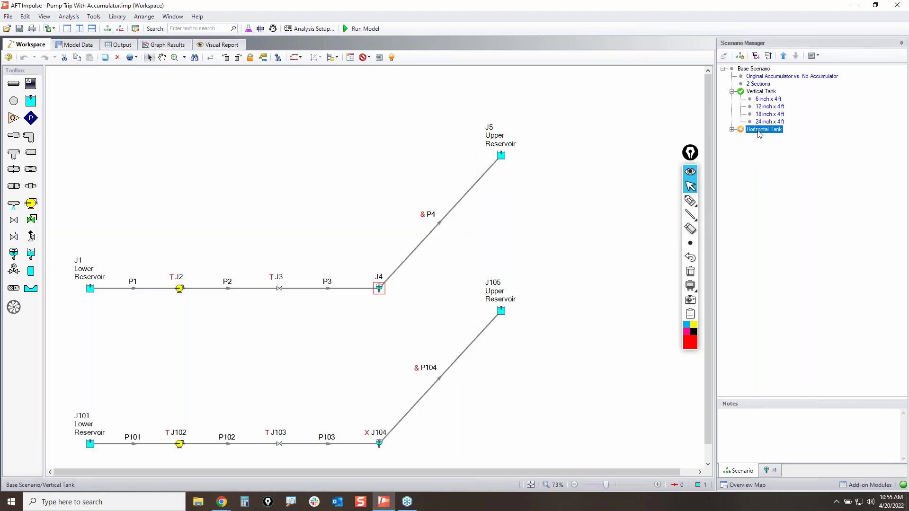
double_click(378, 288)
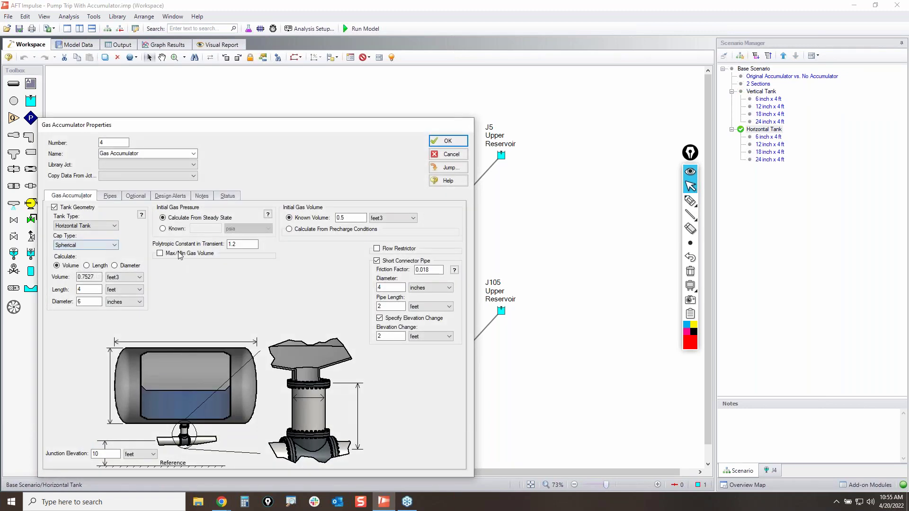
click(690, 200)
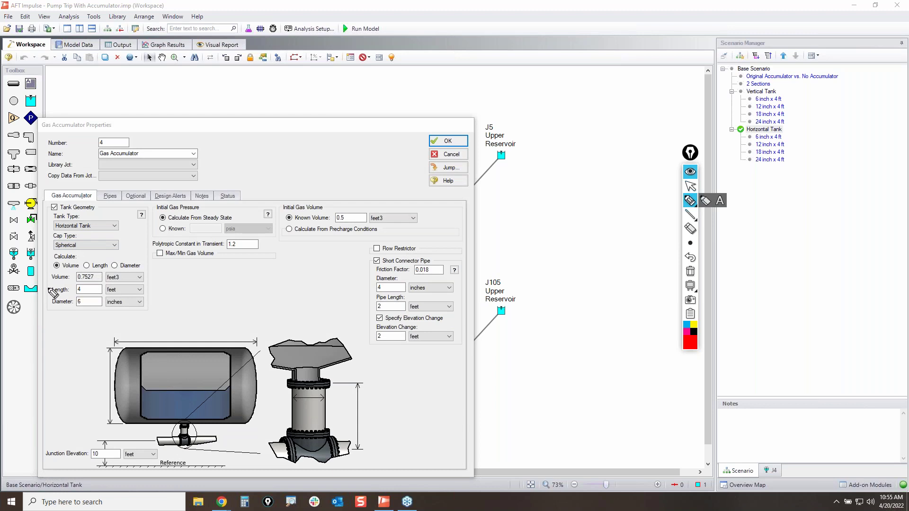
mouse_move(49, 292)
mouse_down()
mouse_move(113, 288)
mouse_move(122, 303)
mouse_move(50, 301)
mouse_move(47, 290)
mouse_up()
mouse_move(755, 135)
mouse_down()
mouse_move(751, 151)
mouse_move(779, 166)
mouse_move(787, 138)
mouse_move(749, 134)
mouse_up()
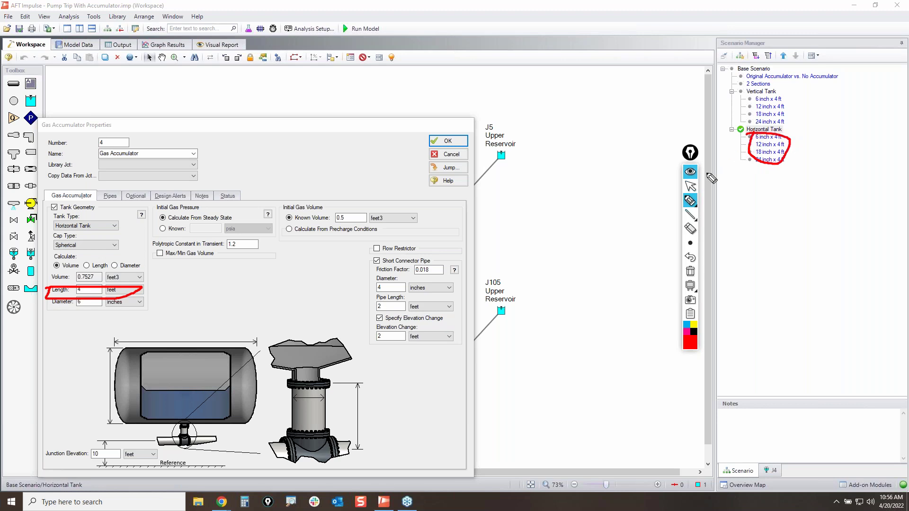
click(690, 272)
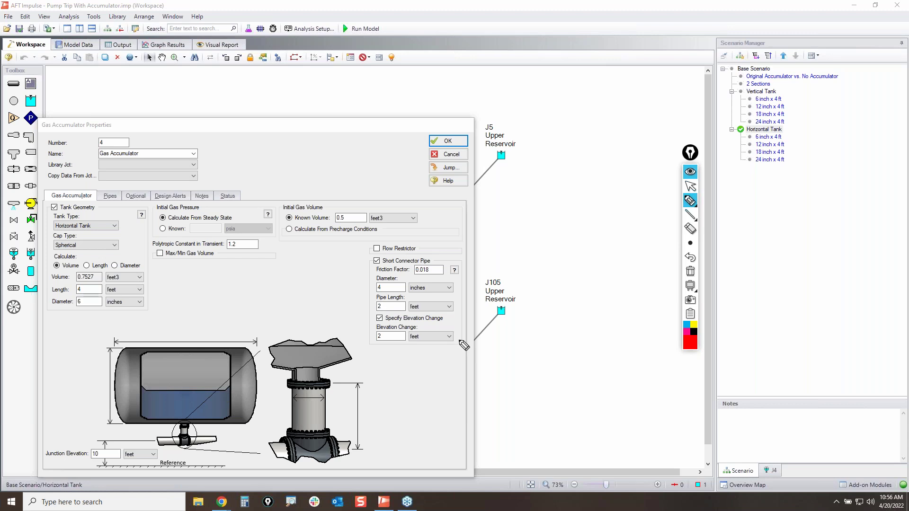
- Outline the Tank Geometry settings and the horizontal tank's liquid region in red, clear the marks and cancel the accumulator properties
mouse_move(49, 195)
mouse_down()
mouse_move(52, 312)
mouse_move(166, 308)
mouse_move(152, 199)
mouse_move(58, 205)
mouse_up()
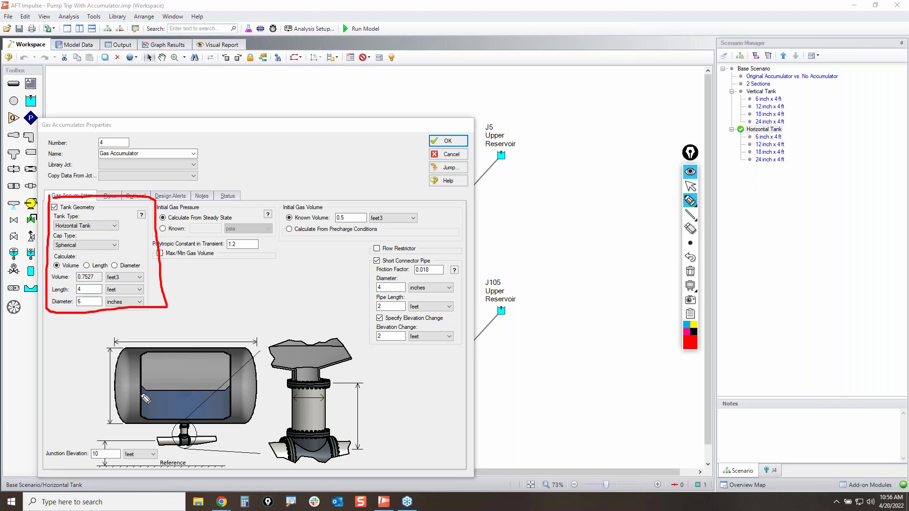
mouse_move(150, 396)
mouse_down()
mouse_move(244, 412)
mouse_move(127, 426)
mouse_move(214, 387)
mouse_move(138, 423)
mouse_move(251, 412)
mouse_move(182, 395)
mouse_move(151, 407)
mouse_move(241, 404)
mouse_up()
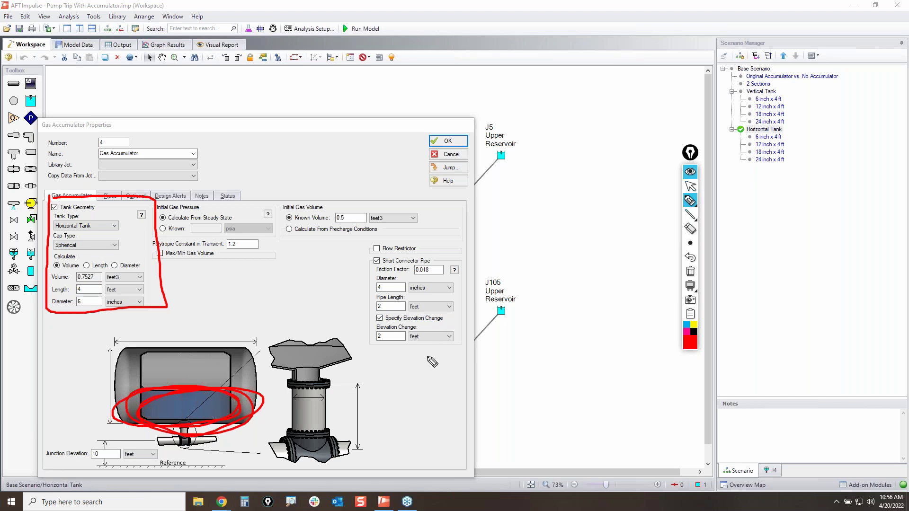
click(690, 272)
click(690, 186)
click(450, 155)
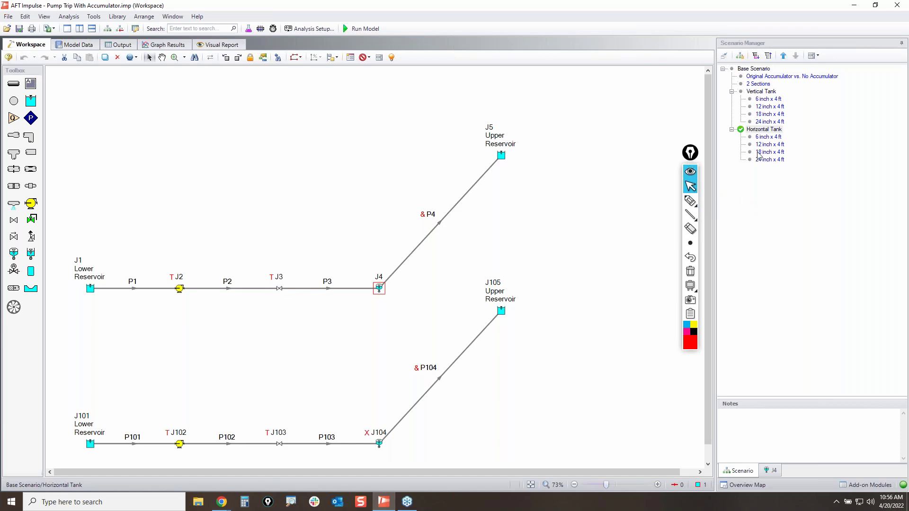
- Open the Batch Run setup, circle the scenarios to run and the Run Batch in Background option in red, clear the marks and cancel
click(9, 18)
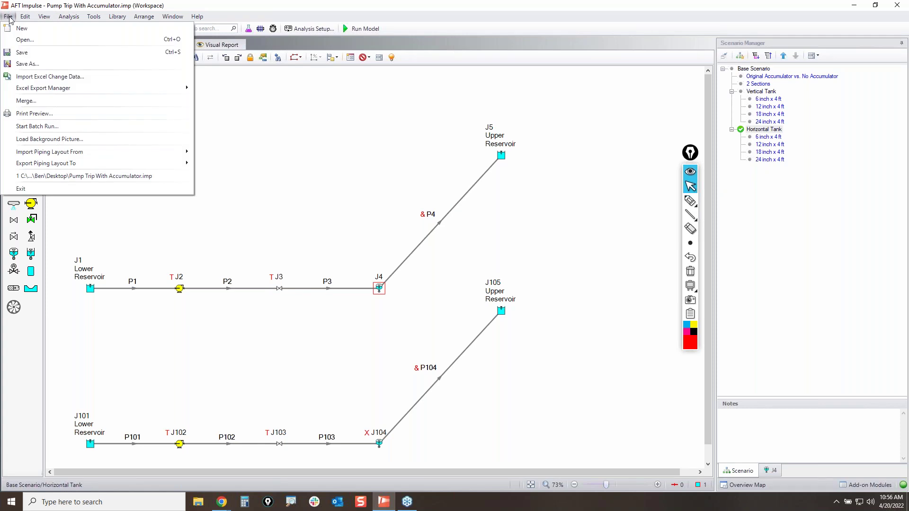
click(40, 126)
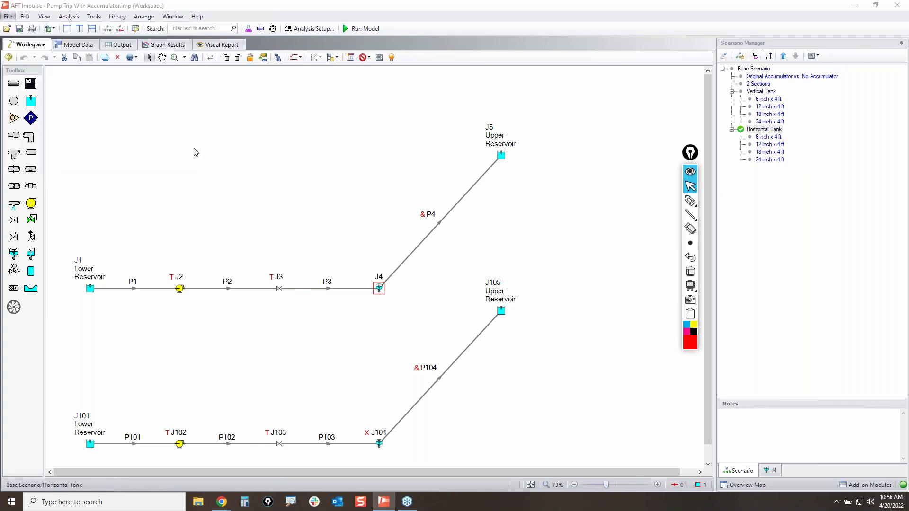
click(690, 201)
mouse_move(121, 184)
mouse_down()
mouse_move(34, 181)
mouse_move(163, 172)
mouse_up()
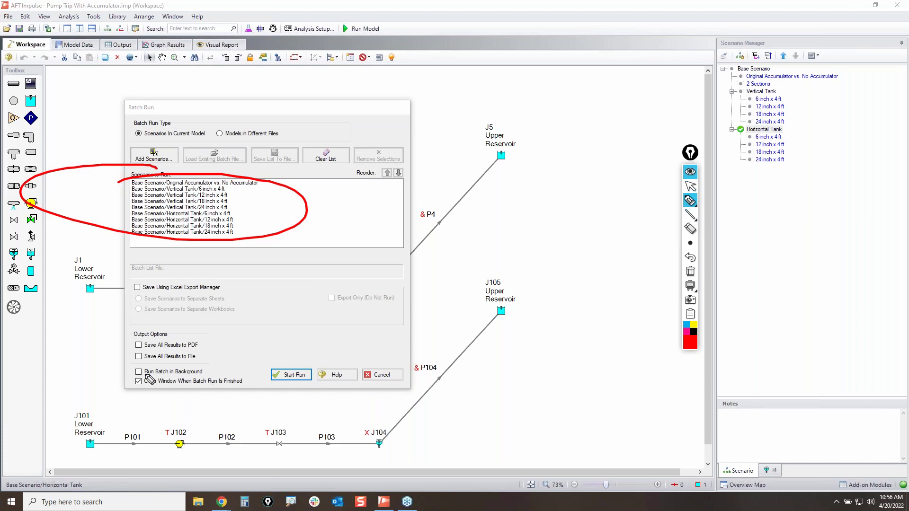
mouse_move(129, 365)
mouse_down()
mouse_move(188, 359)
mouse_move(208, 379)
mouse_move(130, 379)
mouse_move(146, 365)
mouse_move(177, 362)
mouse_up()
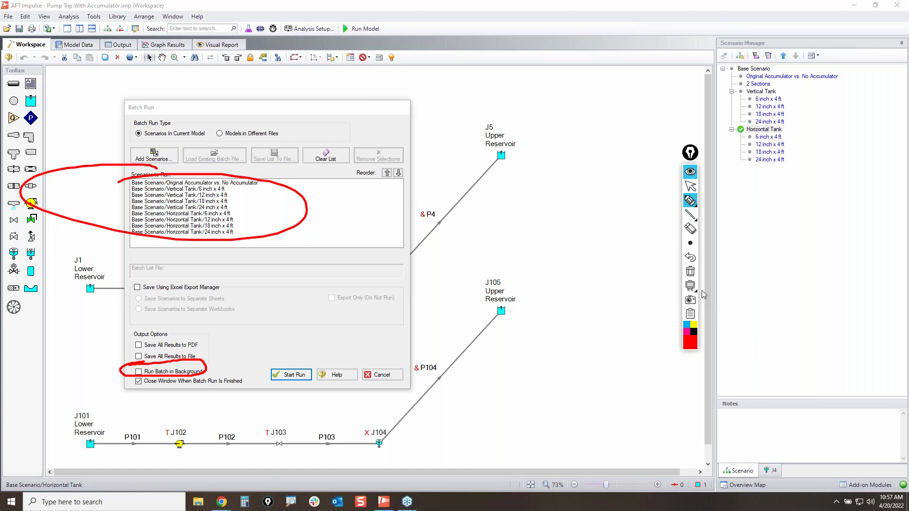
click(690, 272)
click(689, 188)
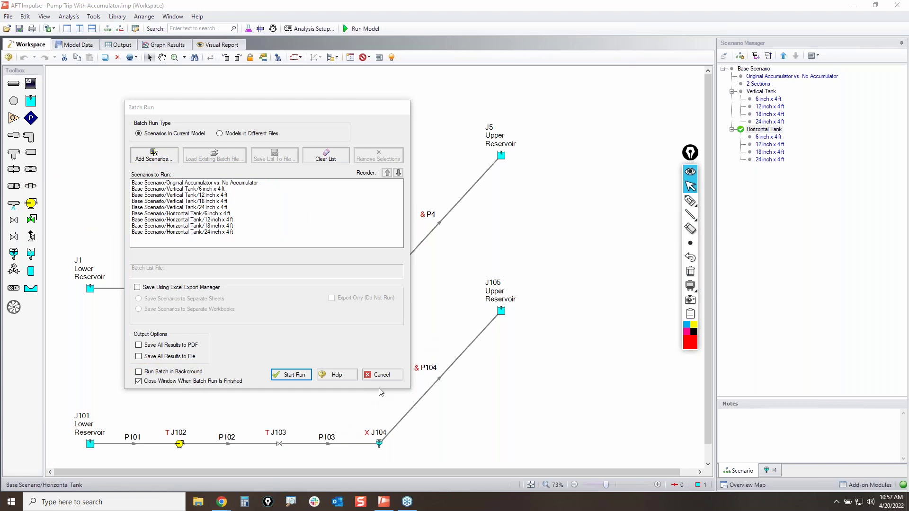
click(386, 375)
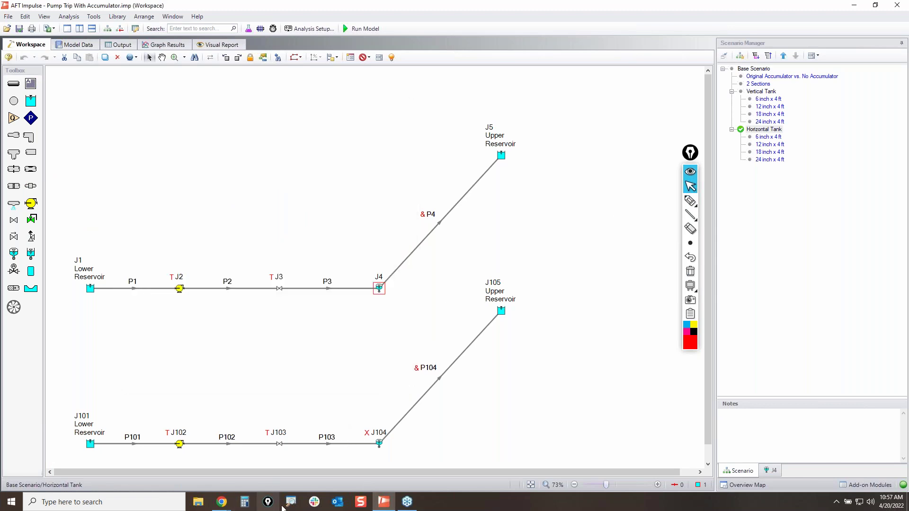
- Bring the Snagit Editor window with the captured batch run results onto the screen and circle the whole results list in red
click(364, 503)
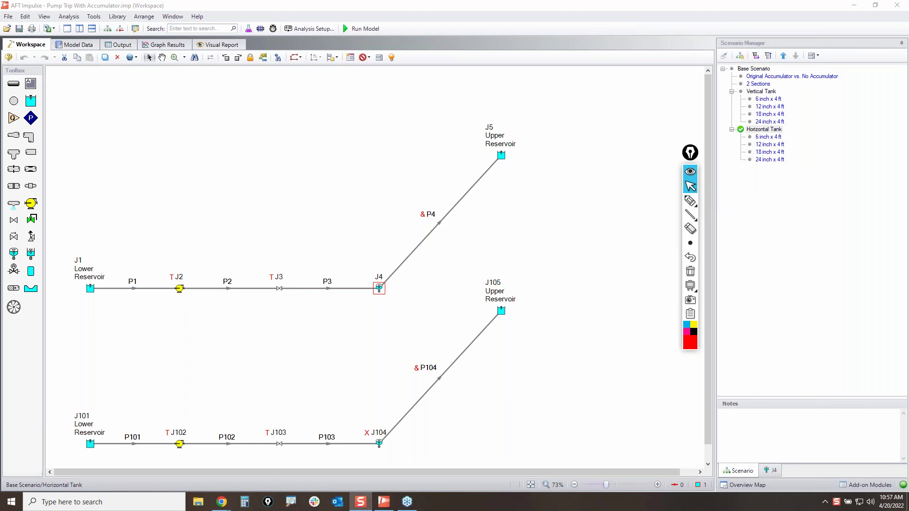
drag(561, 206, 908, 190)
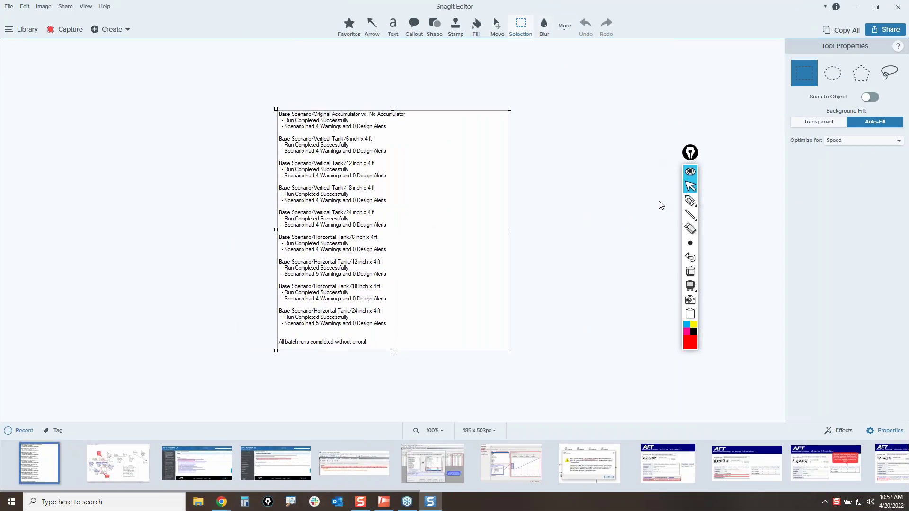
click(689, 201)
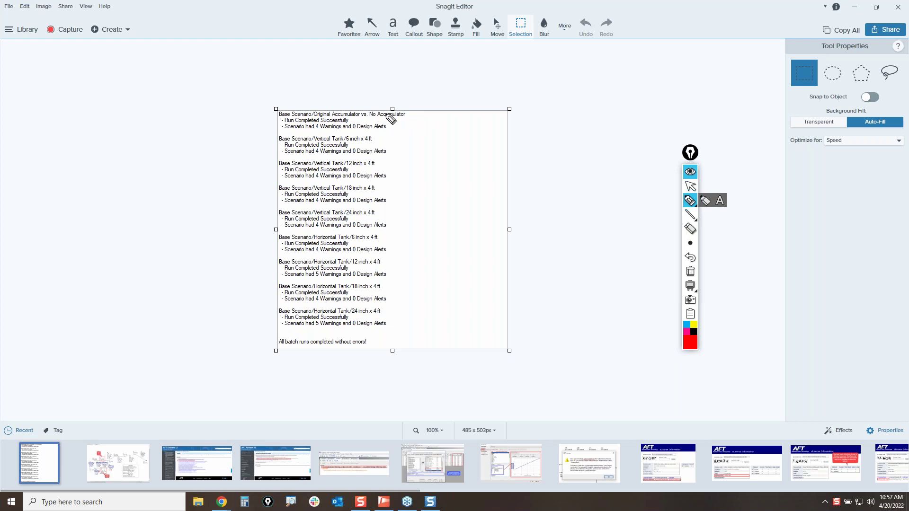
mouse_move(246, 103)
mouse_down()
mouse_move(558, 168)
mouse_move(385, 369)
mouse_move(256, 152)
mouse_move(274, 96)
mouse_up()
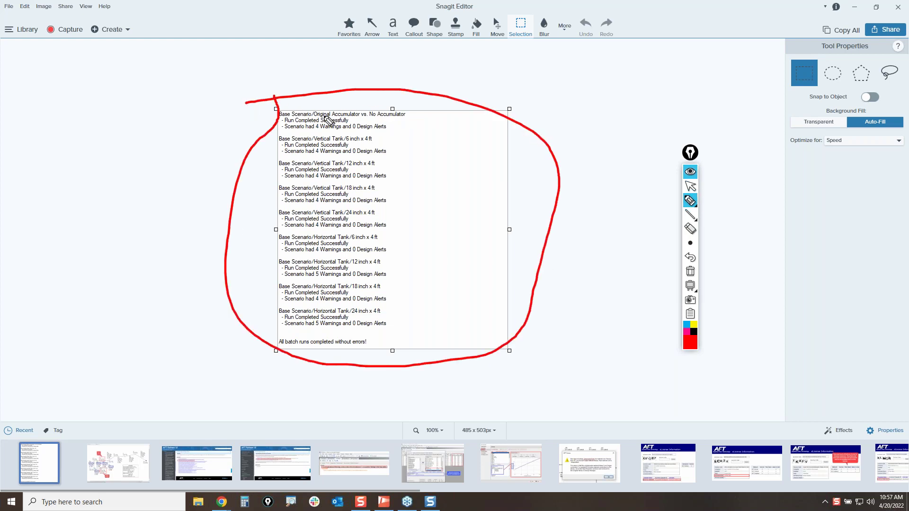
- Underline each scenario's warning count and the first scenario's Design Alerts in red, clear all marks and return to AFT Impulse
drag(308, 128, 340, 128)
drag(354, 131, 387, 132)
drag(304, 154, 356, 155)
drag(305, 182, 361, 181)
drag(311, 206, 346, 206)
drag(308, 230, 342, 230)
drag(307, 258, 355, 258)
drag(307, 280, 350, 280)
drag(308, 305, 352, 304)
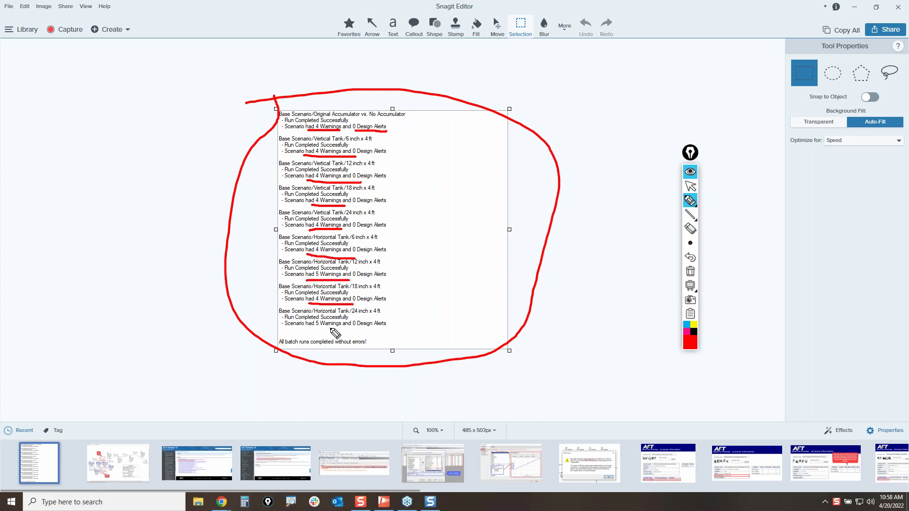
drag(309, 331, 346, 331)
click(690, 272)
click(690, 186)
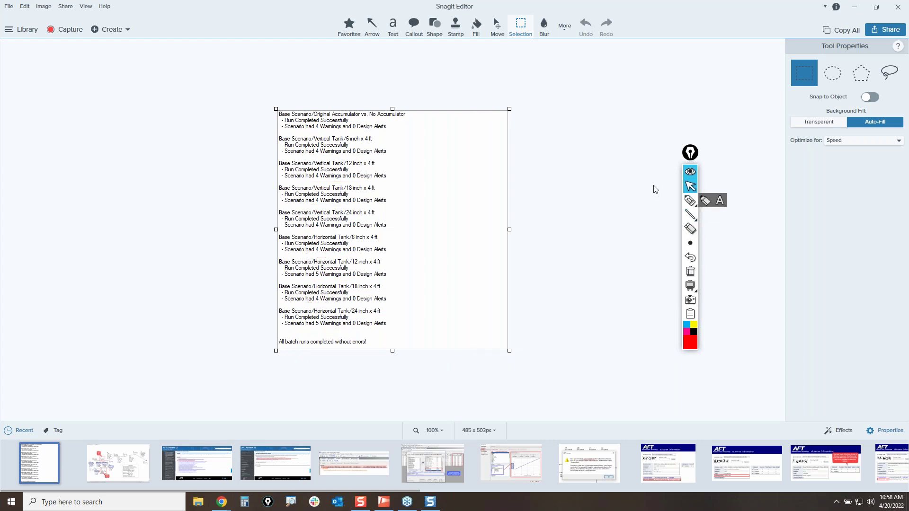
click(854, 8)
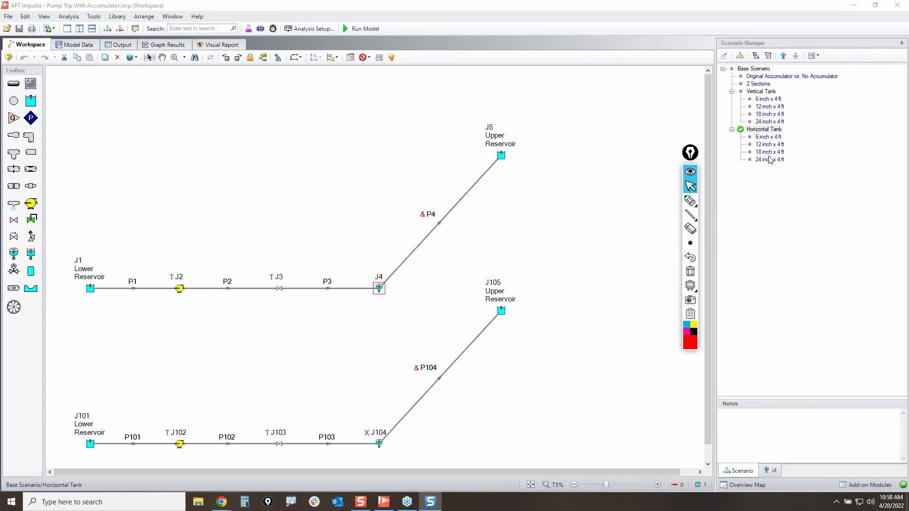
- Load the 24 inch x 4 ft Vertical Tank scenario and add gas accumulator J4 to a transient junction graph
double_click(771, 121)
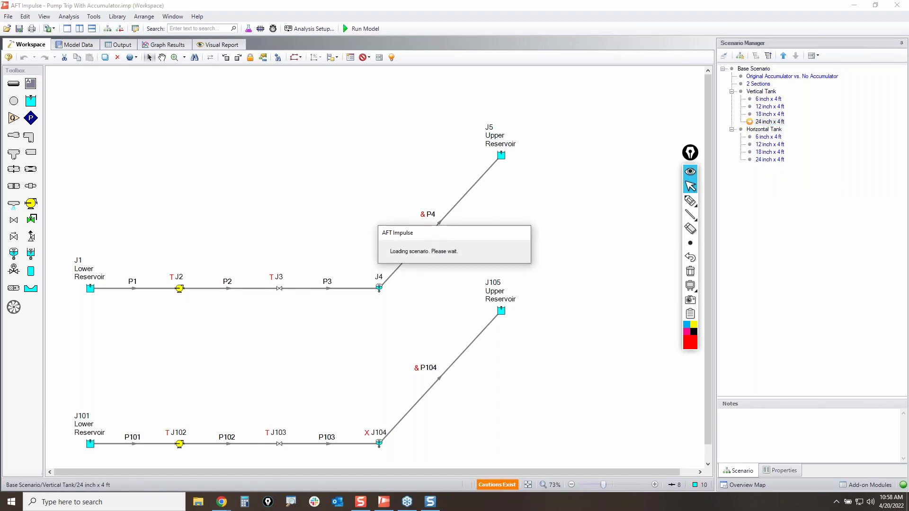
click(168, 45)
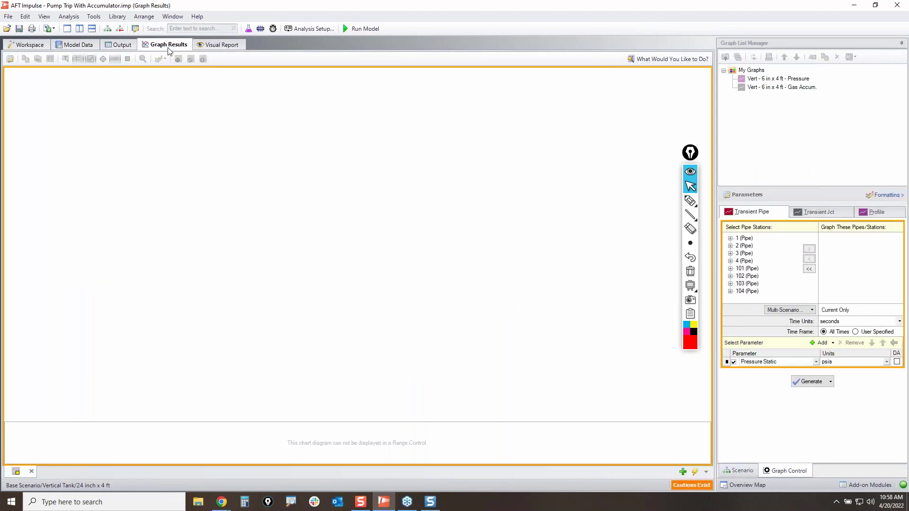
click(843, 214)
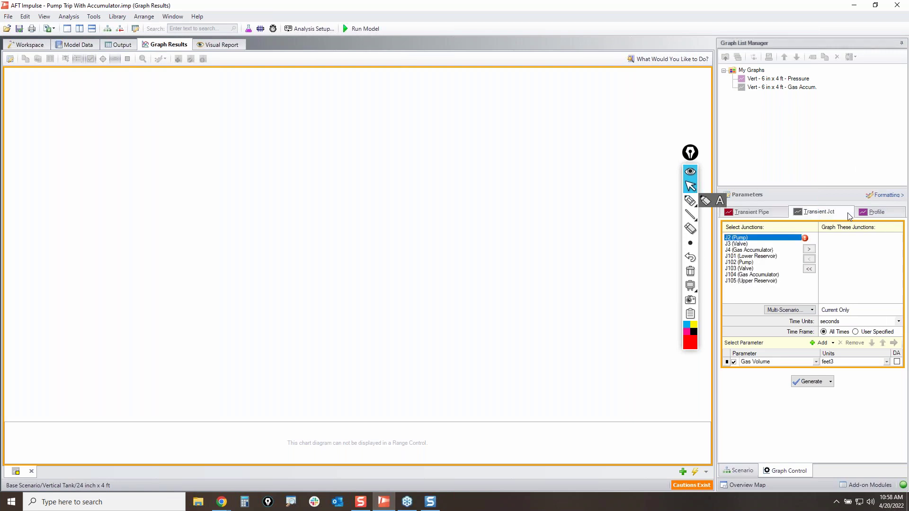
double_click(752, 251)
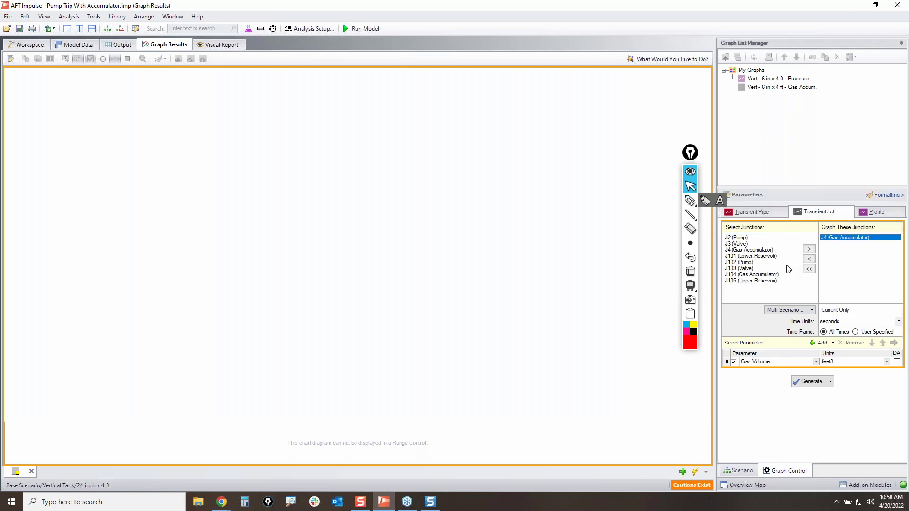
- Add the Original Accumulator vs. No Accumulator scenario and the 6, 12 and 18 inch x 4 ft Vertical Tank scenarios to the multi-scenario graph selection
click(812, 310)
click(805, 327)
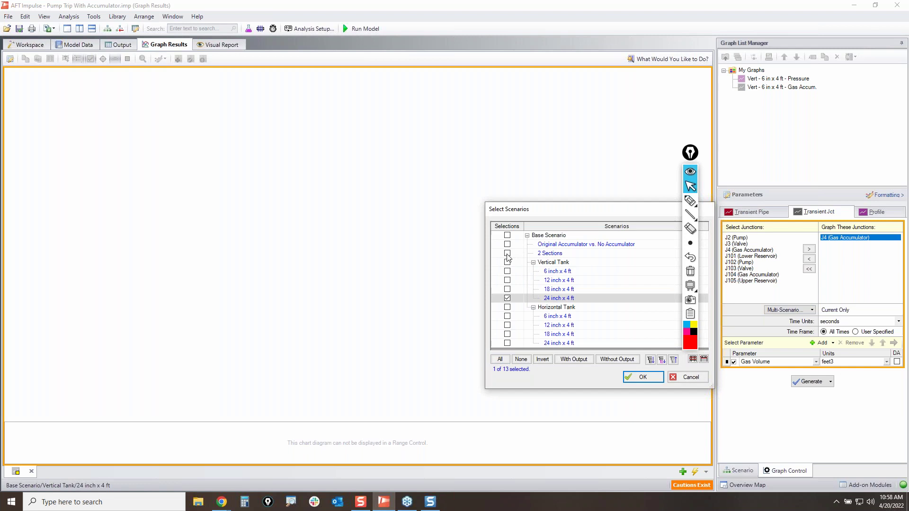
click(507, 280)
click(507, 289)
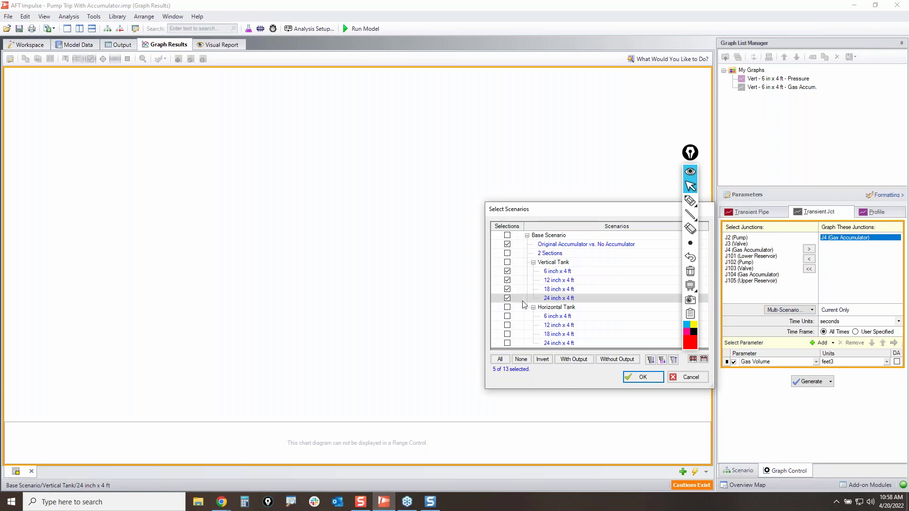
click(642, 378)
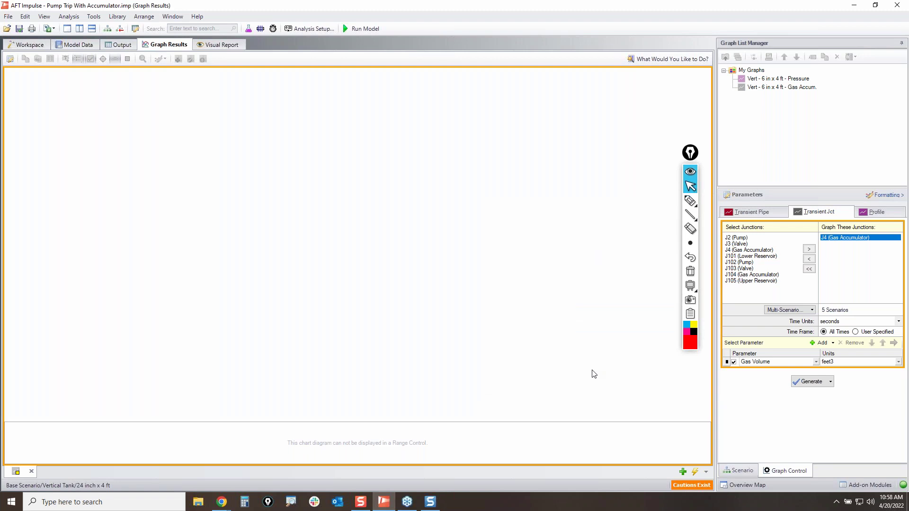
- Generate the Gas Volume vs. Time graph in feet3 and move its legend to the plot's upper right corner
click(816, 385)
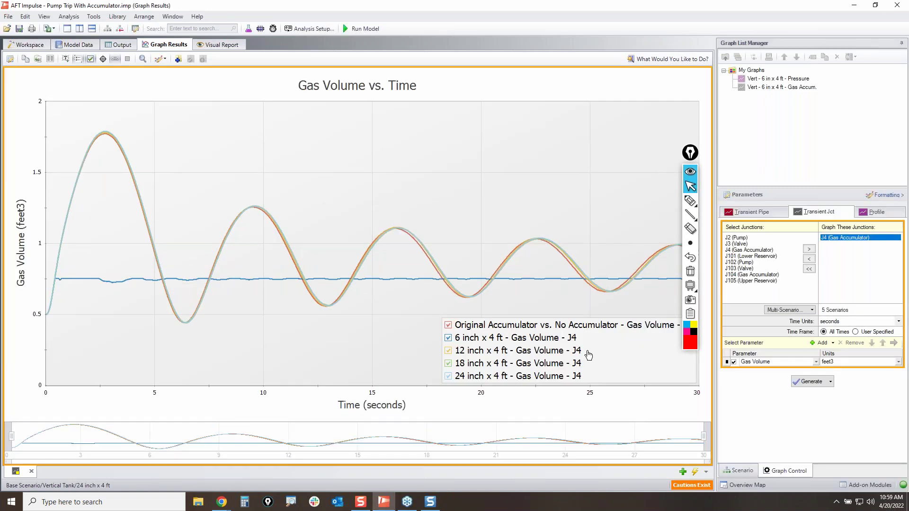
drag(612, 363, 574, 151)
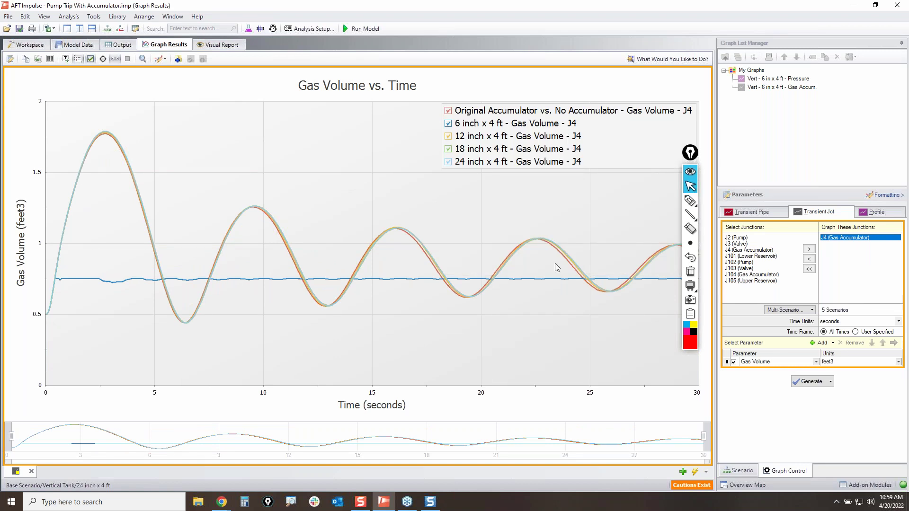
- Hide every gas volume curve except the Original Accumulator vs. No Accumulator one
click(447, 110)
click(448, 123)
click(448, 135)
click(448, 149)
click(448, 161)
click(448, 110)
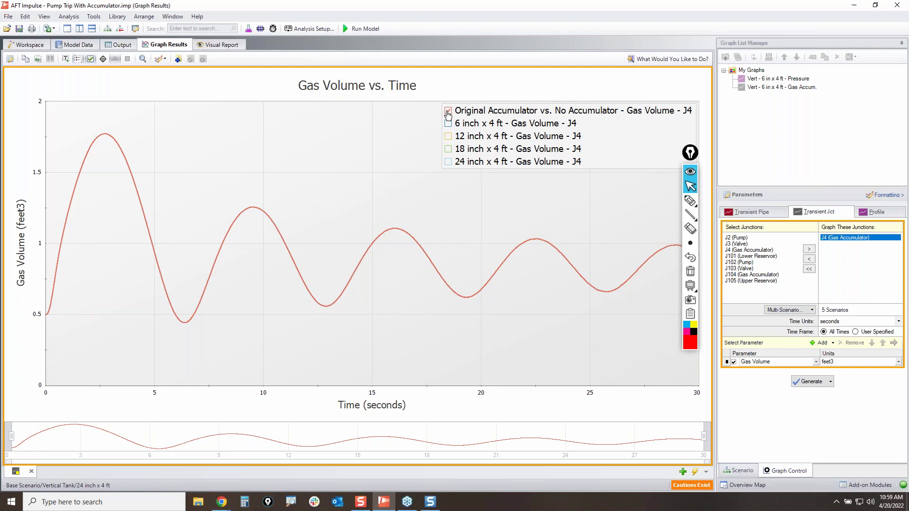
- Isolate the 6 inch x 4 ft gas volume curve, trace it in red from its starting point, and clear the marks
click(449, 124)
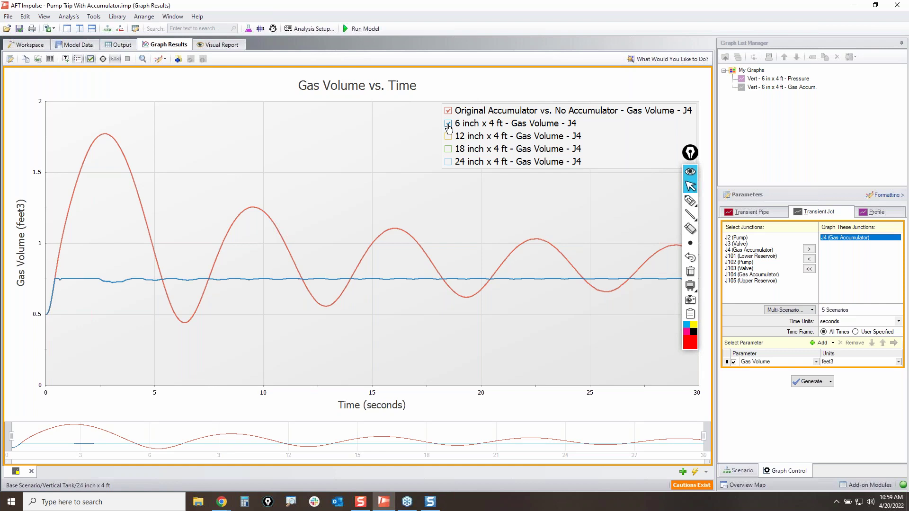
click(448, 112)
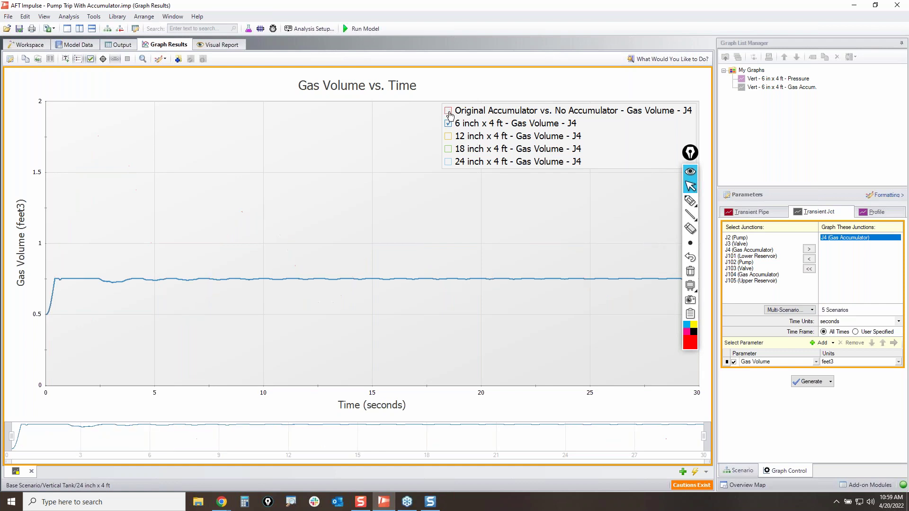
click(689, 202)
click(44, 313)
mouse_move(47, 317)
mouse_down()
mouse_move(59, 278)
mouse_move(577, 279)
mouse_up()
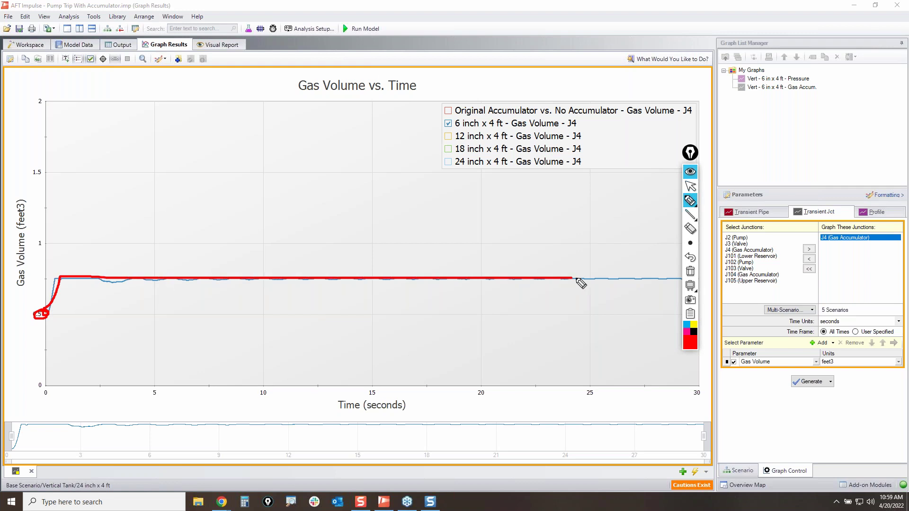
click(690, 271)
click(690, 186)
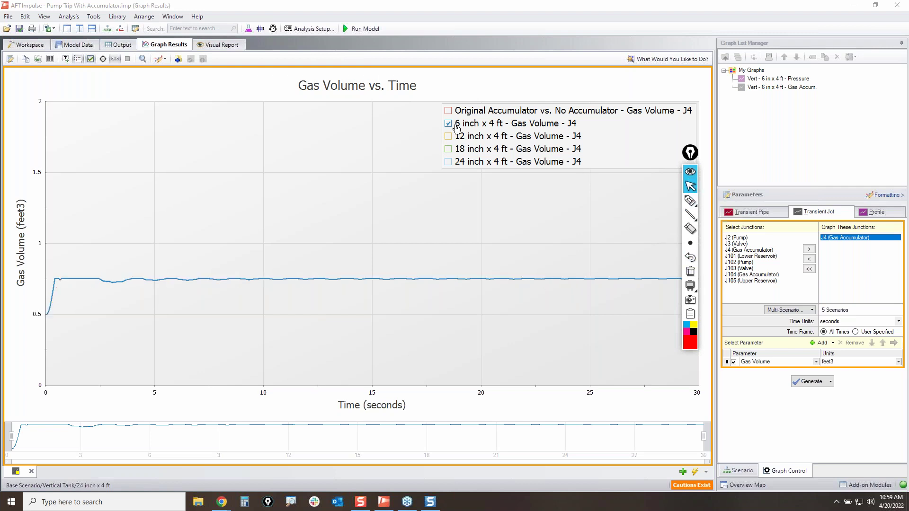
- Show the Original Accumulator, 12, 18 and 24 inch gas volume curves together with the 6 inch curve
click(448, 111)
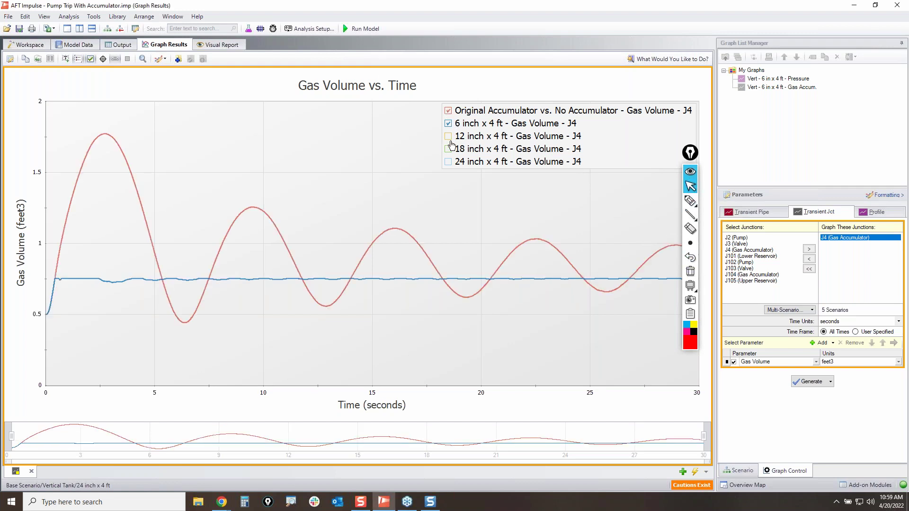
click(447, 138)
click(449, 125)
click(448, 124)
click(448, 150)
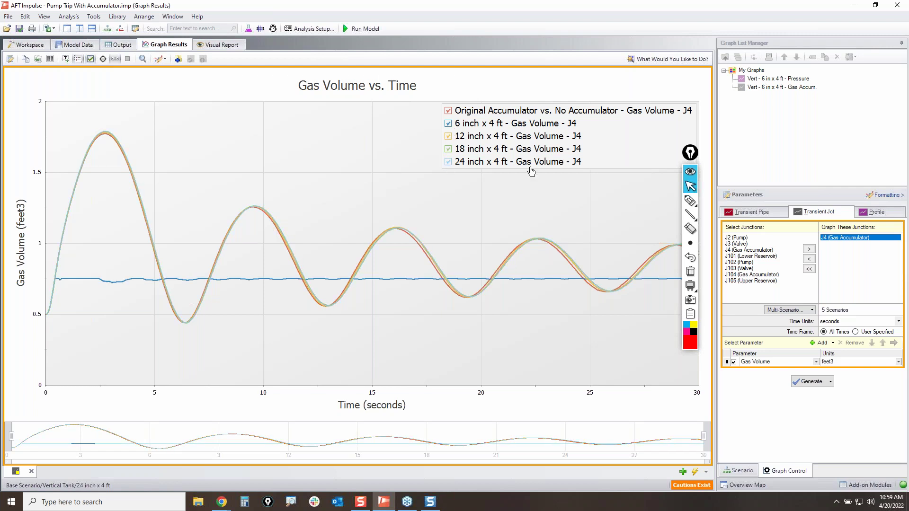
click(448, 163)
- Circle the 6 inch legend entry and bracket the 12, 18 and 24 inch entries in red, and clear the marks
click(690, 201)
mouse_move(431, 115)
mouse_down()
mouse_move(589, 124)
mouse_move(438, 132)
mouse_move(544, 124)
mouse_move(549, 108)
mouse_up()
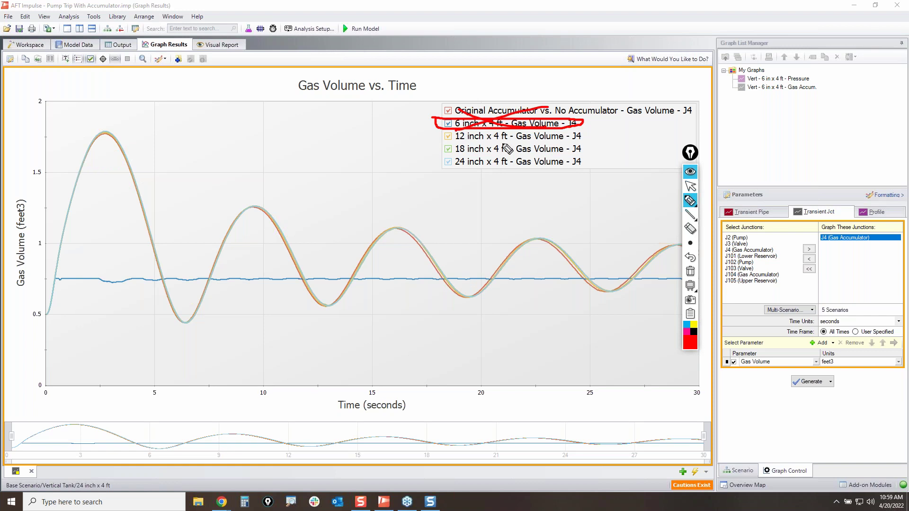
mouse_move(457, 134)
mouse_down()
mouse_move(456, 169)
mouse_move(449, 135)
mouse_move(434, 159)
mouse_move(453, 166)
mouse_up()
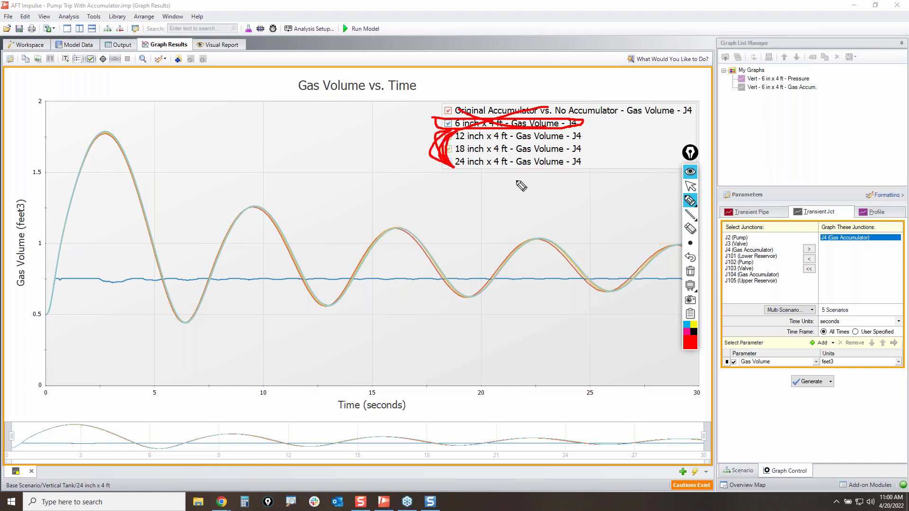
click(691, 200)
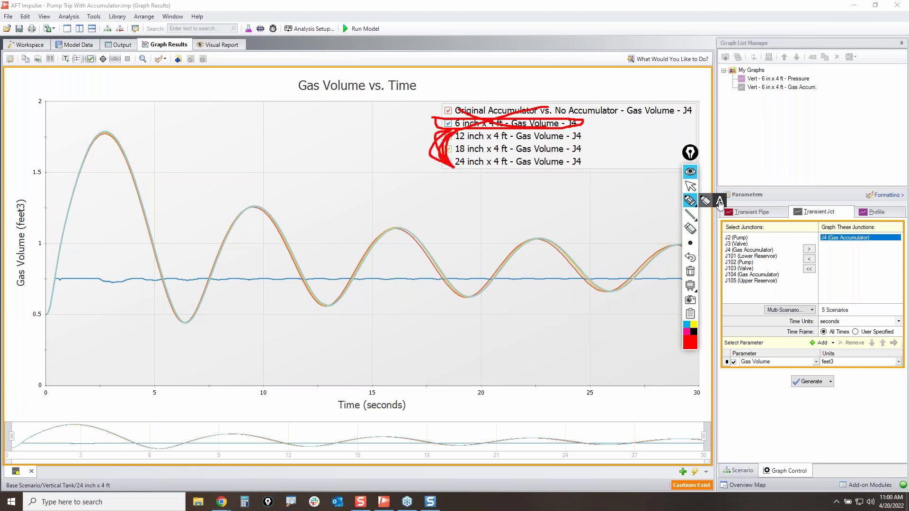
click(690, 271)
click(691, 188)
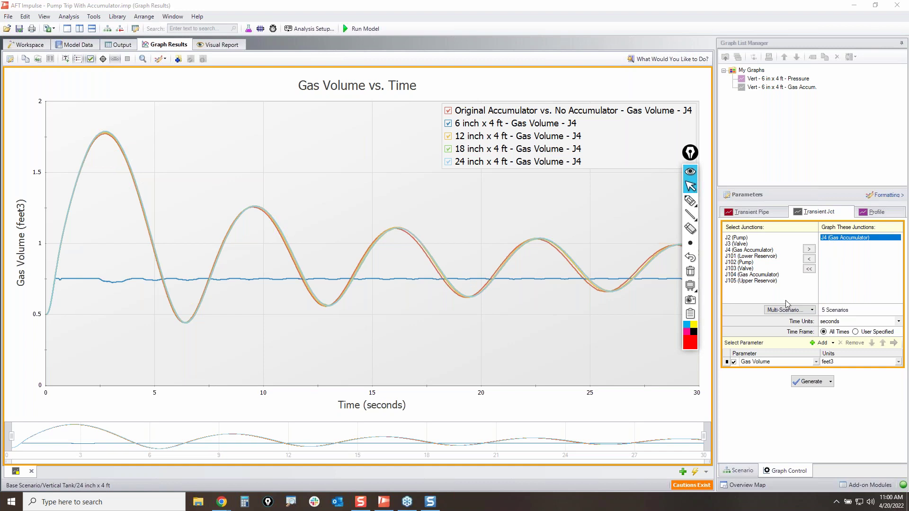
- Add a Liquid Height graph in feet for J4 and move its legend up clear of the 6 inch curve
click(823, 343)
click(815, 371)
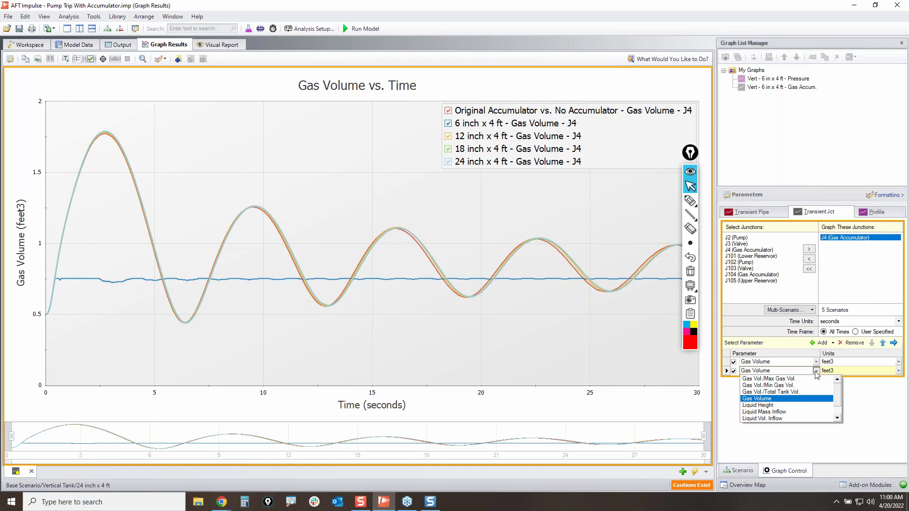
click(775, 406)
click(808, 391)
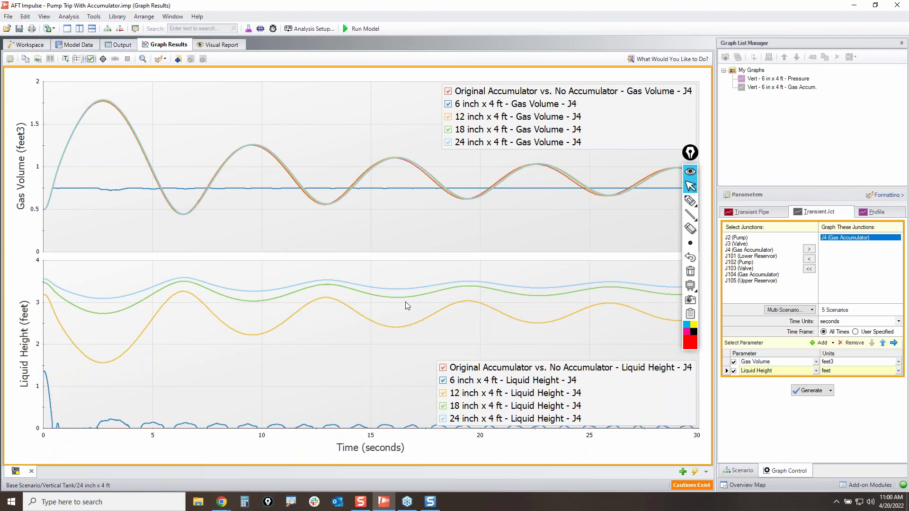
drag(575, 393, 505, 365)
click(690, 200)
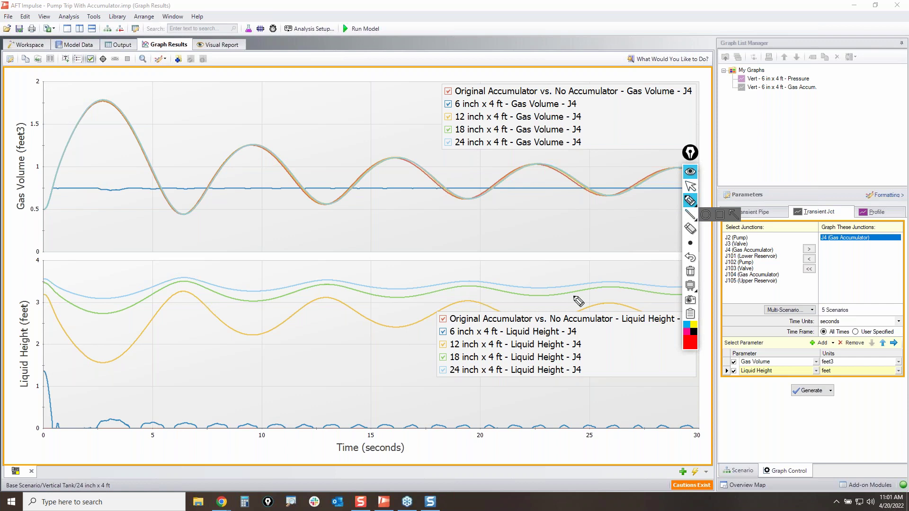
click(690, 187)
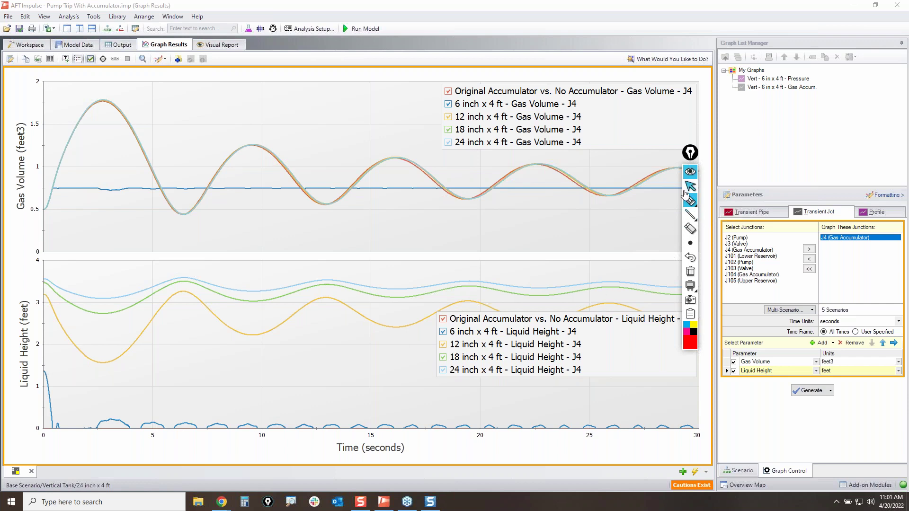
- Hide all the Liquid Height curves except the 6 inch x 4 ft one
click(444, 331)
click(443, 345)
click(443, 358)
click(443, 370)
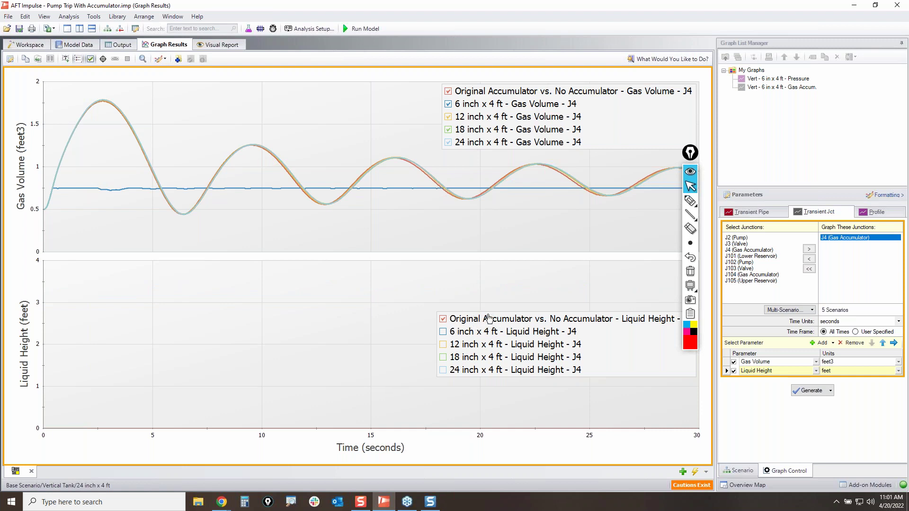
click(443, 318)
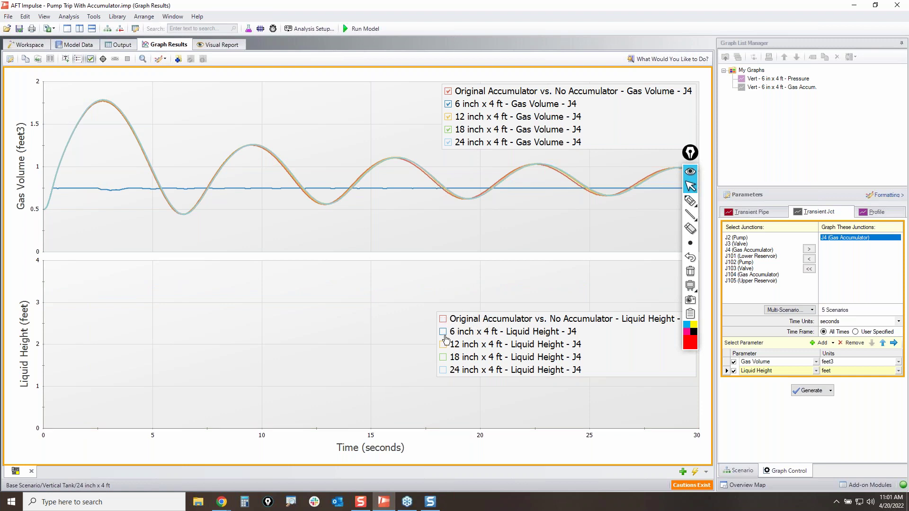
click(443, 332)
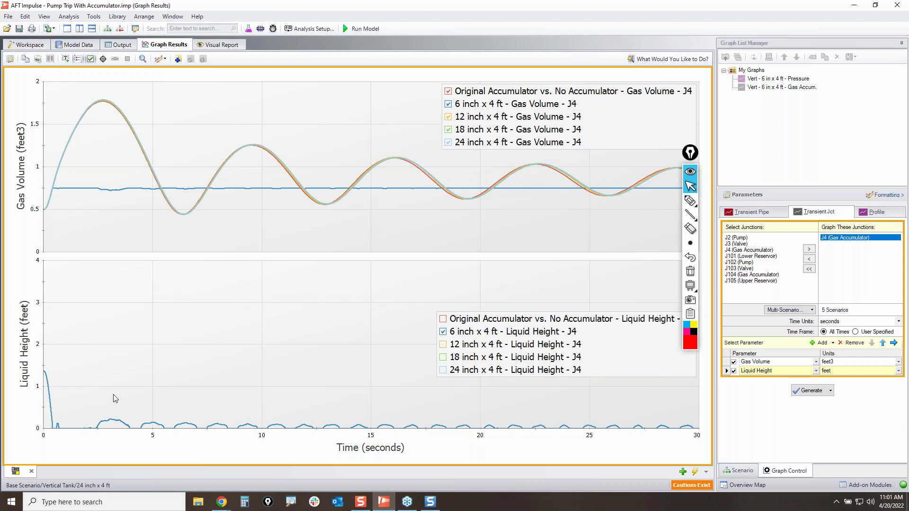
- Trace the initial drop of the 6 inch liquid height curve and circle its small humps in red, and clear the marks
click(689, 203)
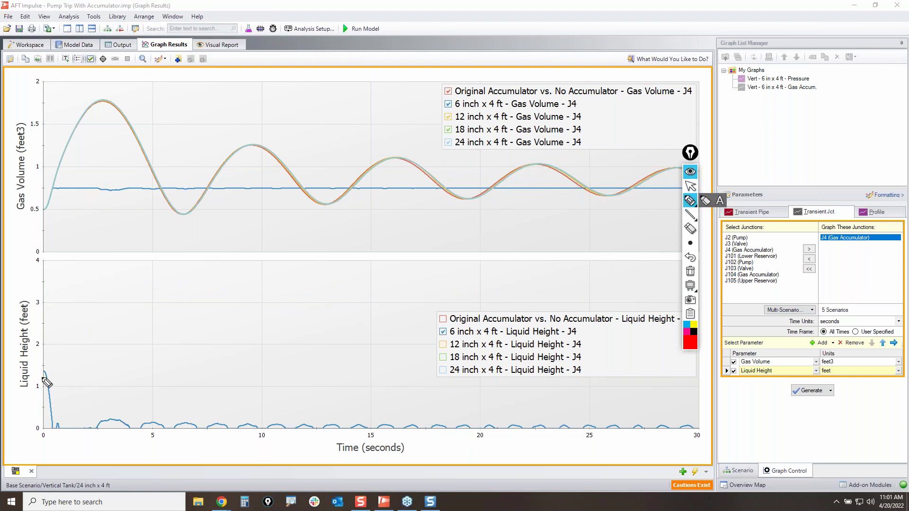
drag(42, 372, 51, 430)
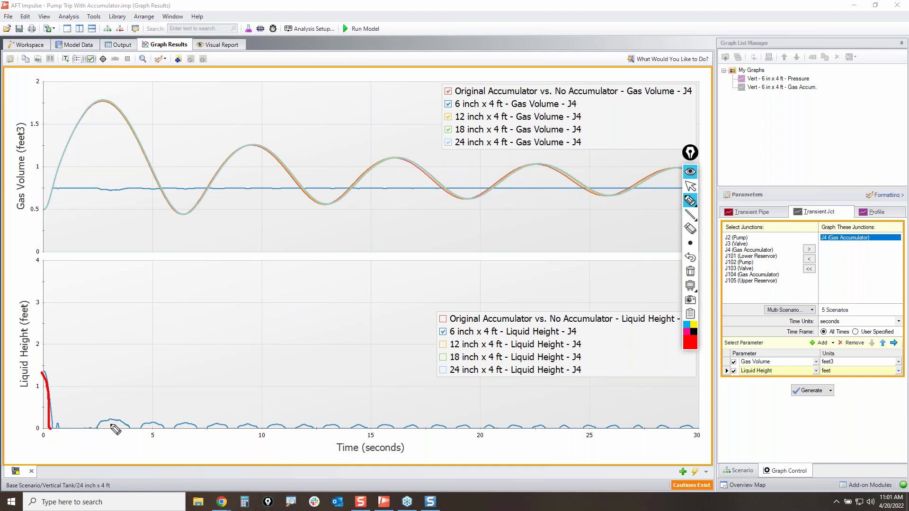
mouse_move(91, 425)
mouse_down()
mouse_move(381, 424)
mouse_move(291, 441)
mouse_move(121, 420)
mouse_up()
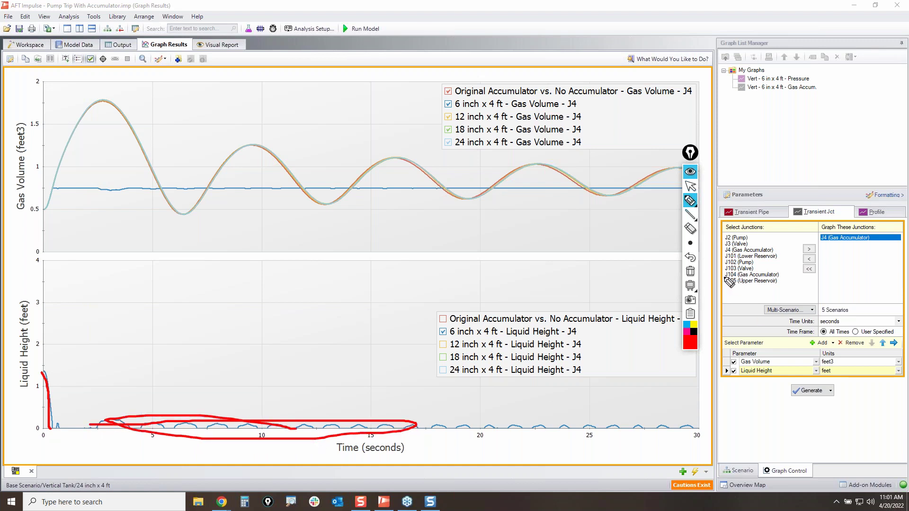
click(691, 271)
click(691, 186)
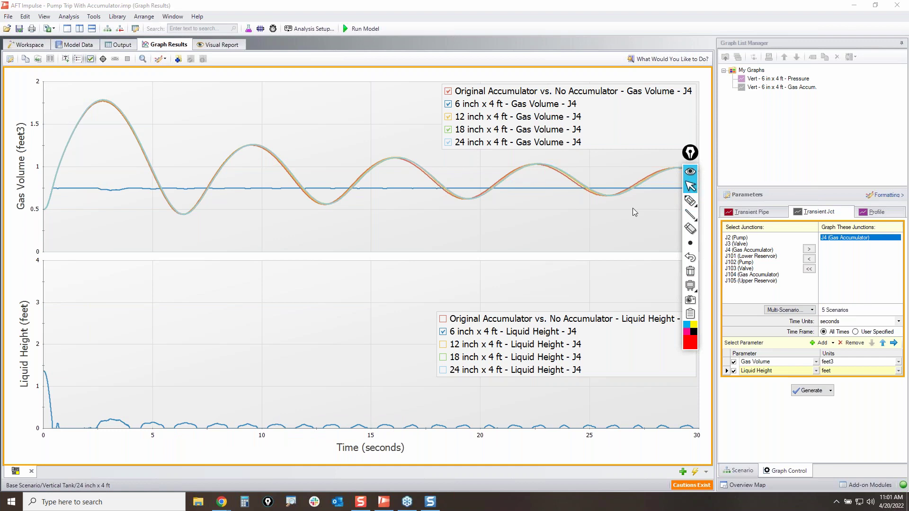
- Show the 12, 18 and 24 inch x 4 ft curves in the Liquid Height graph
click(443, 345)
click(442, 357)
click(442, 370)
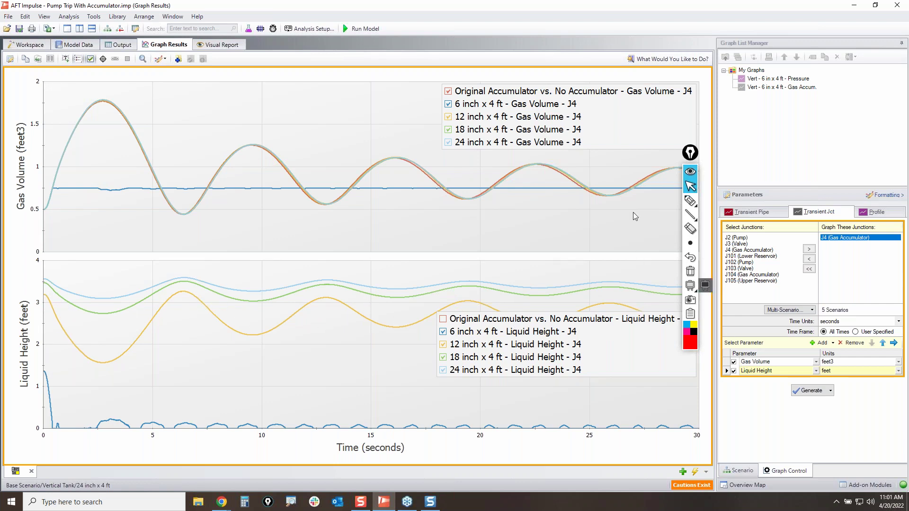
- Add Liquid Volume in gal as the third parameter and generate the stacked J4 graphs
click(811, 344)
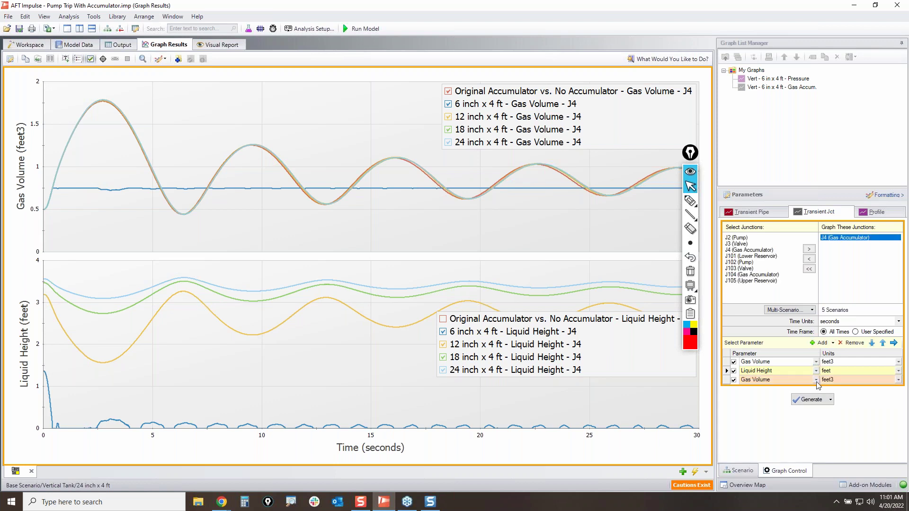
click(816, 380)
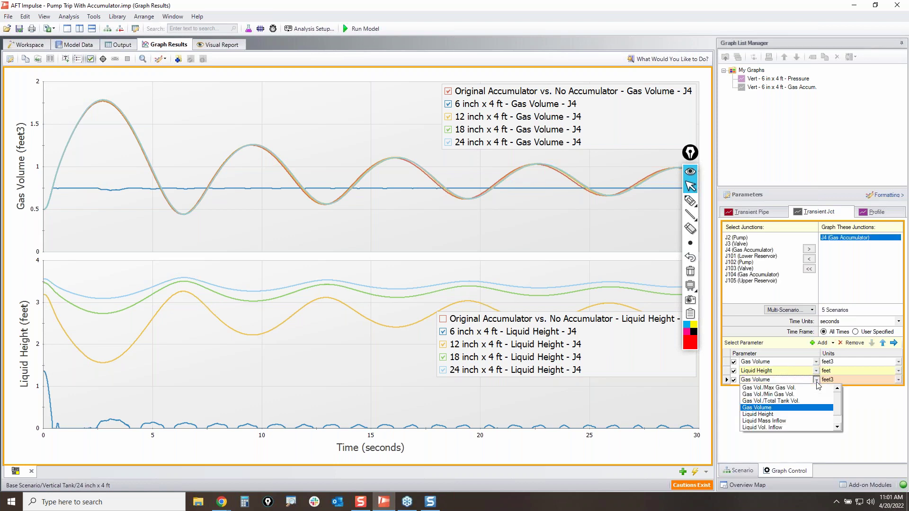
click(767, 427)
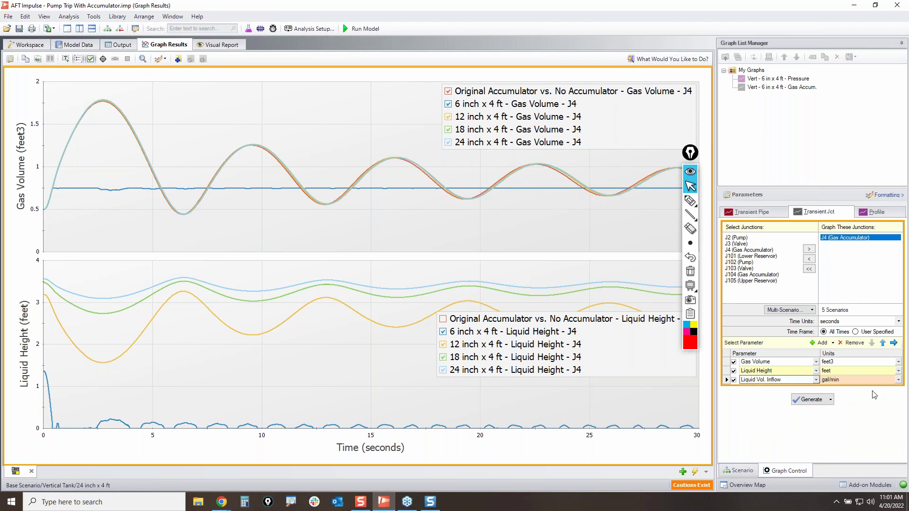
click(816, 380)
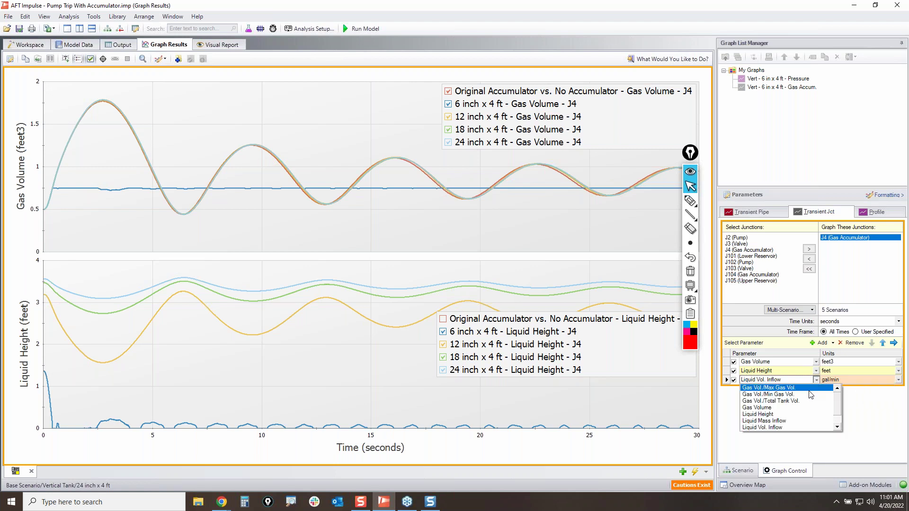
scroll(772, 424, down, 1)
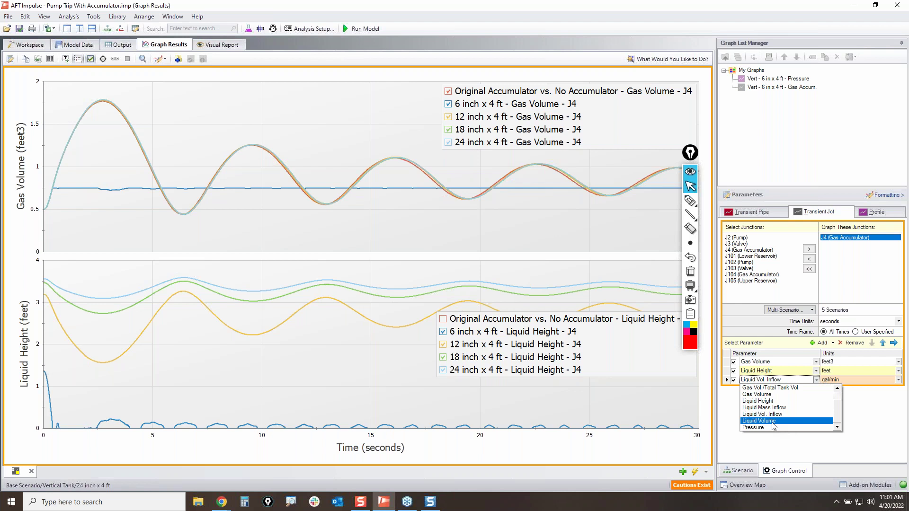
click(771, 422)
click(898, 380)
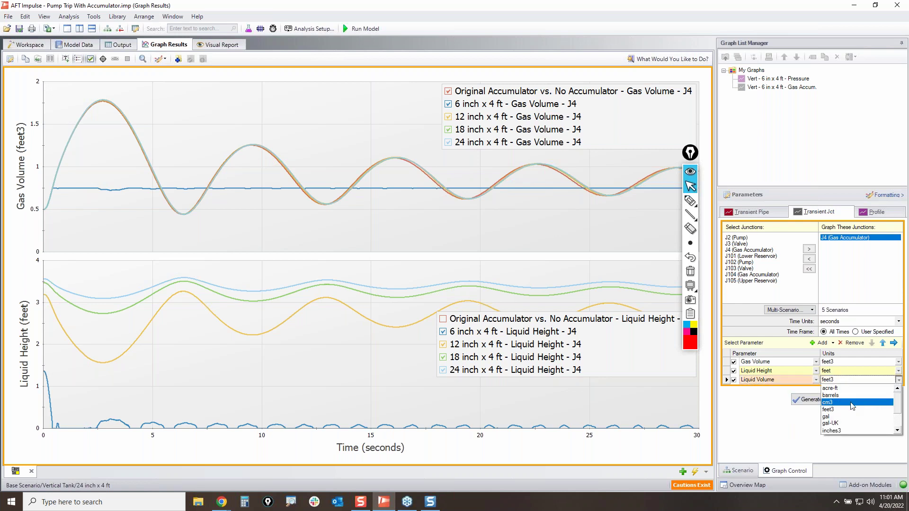
click(832, 416)
click(811, 399)
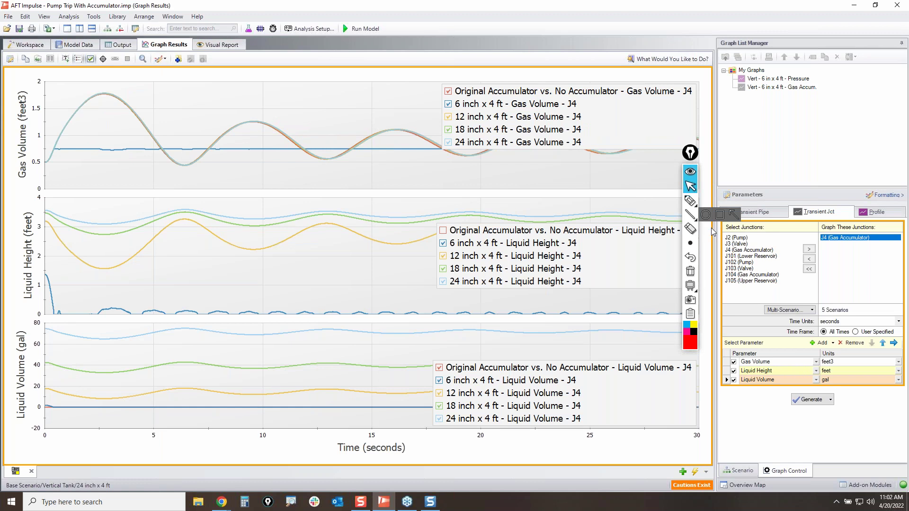
- Circle the Liquid Volume curves in red, undo the mark and return to the normal pointer
click(690, 201)
mouse_move(43, 328)
mouse_down()
mouse_move(256, 321)
mouse_move(71, 396)
mouse_move(137, 328)
mouse_up()
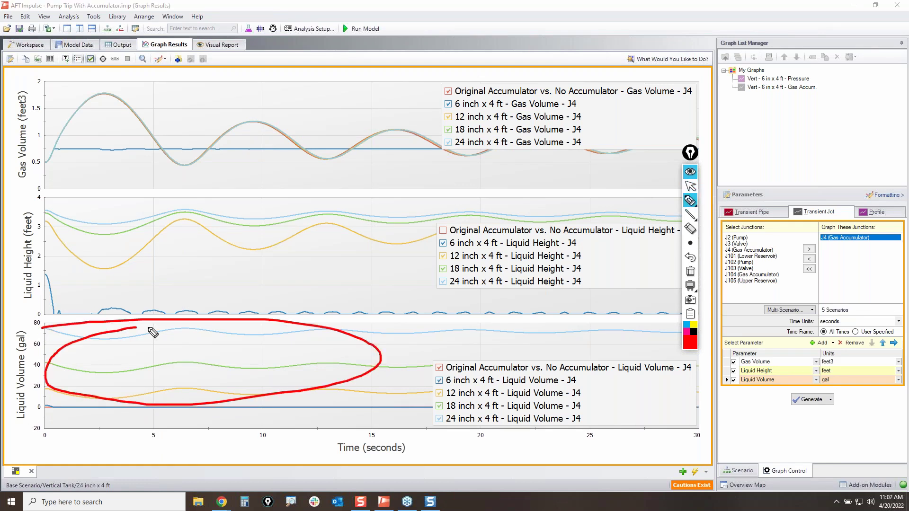
click(690, 256)
click(690, 186)
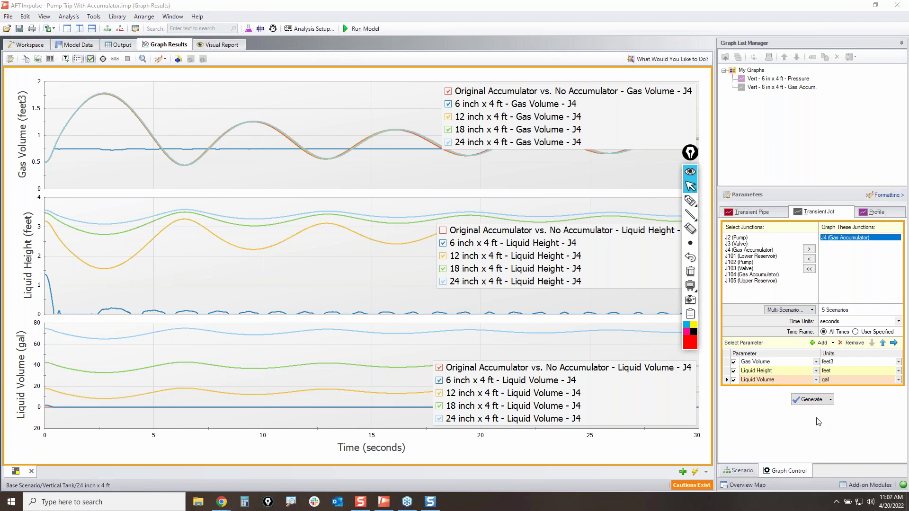
- Add a new graph tab, circle the 12, 18 and 24 inch vertical and horizontal tank scenarios in red, and clear the marks
click(683, 471)
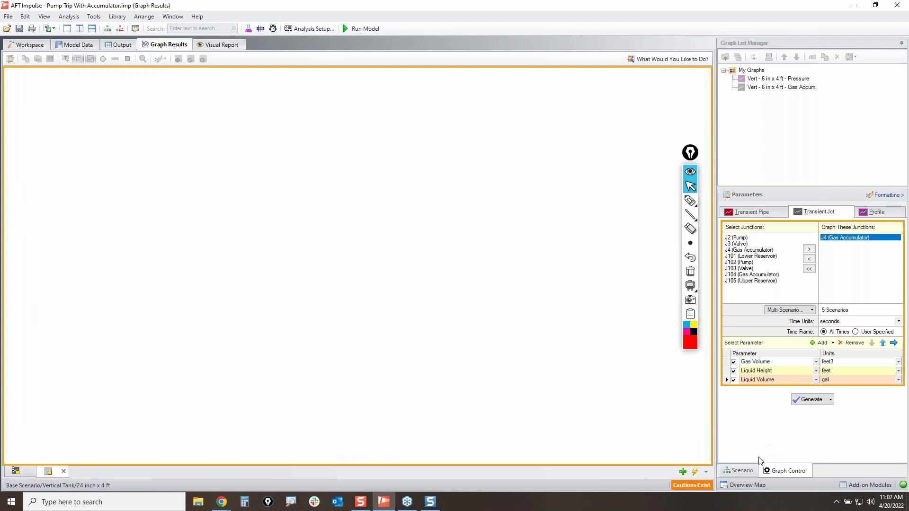
click(747, 471)
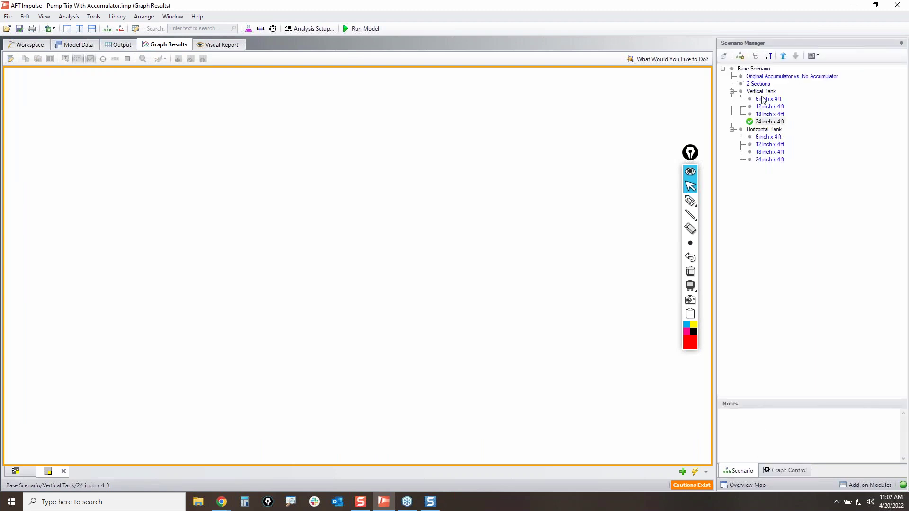
click(691, 200)
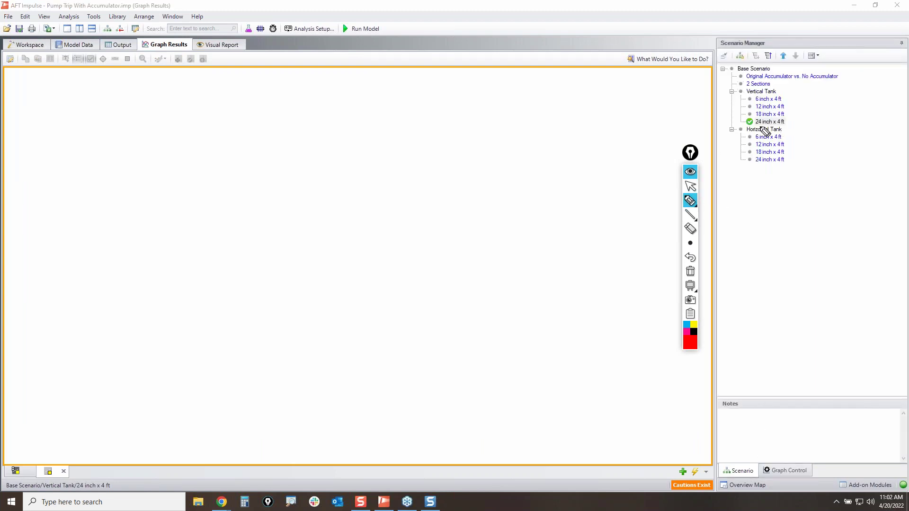
mouse_move(748, 103)
mouse_down()
mouse_move(784, 122)
mouse_move(752, 101)
mouse_up()
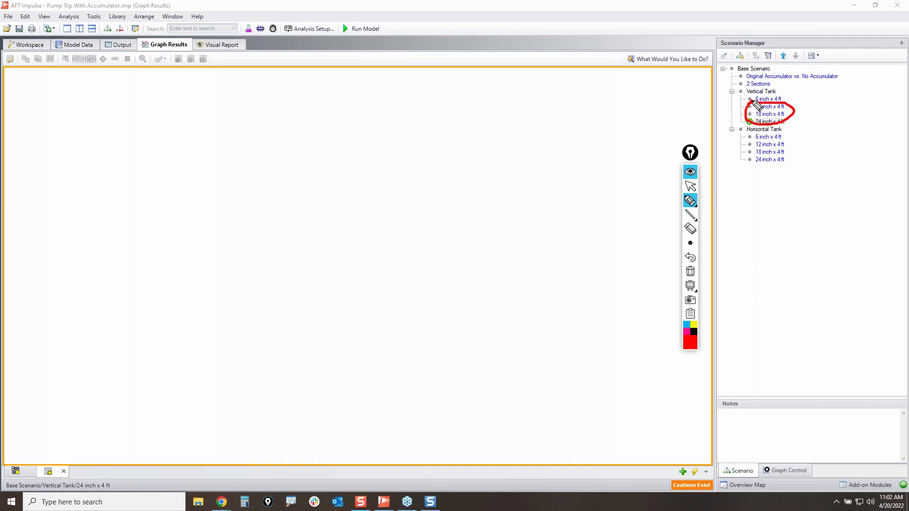
mouse_move(743, 141)
mouse_down()
mouse_move(782, 143)
mouse_move(735, 156)
mouse_up()
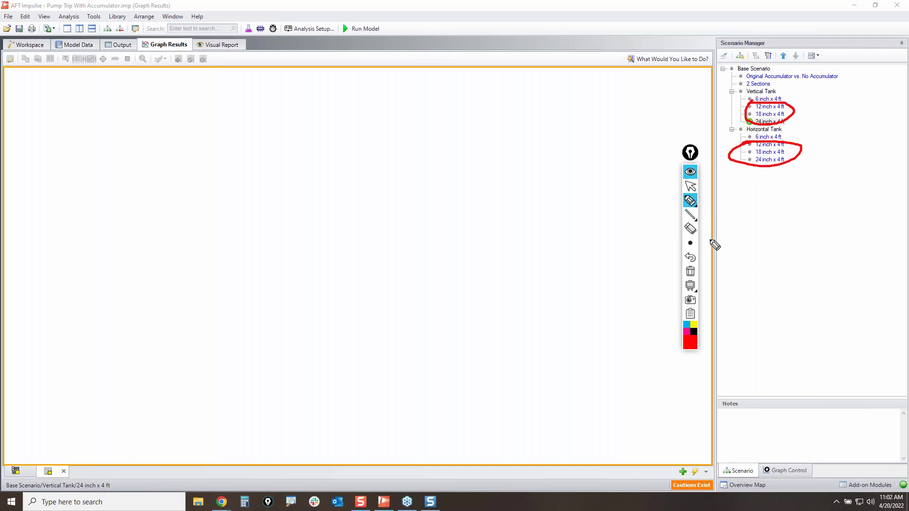
click(690, 271)
click(690, 186)
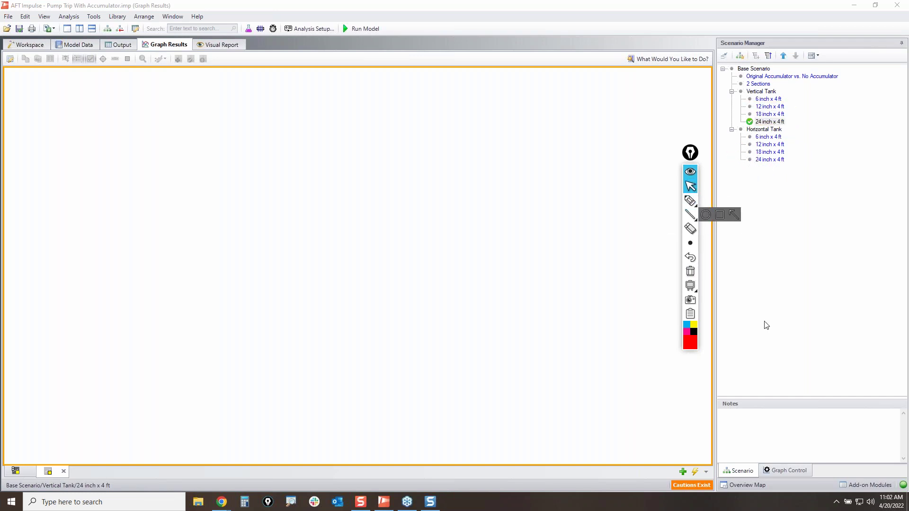
- Generate the J4 graphs for only the 12, 18 and 24 inch x 4 ft scenarios of the vertical and horizontal tanks
click(791, 471)
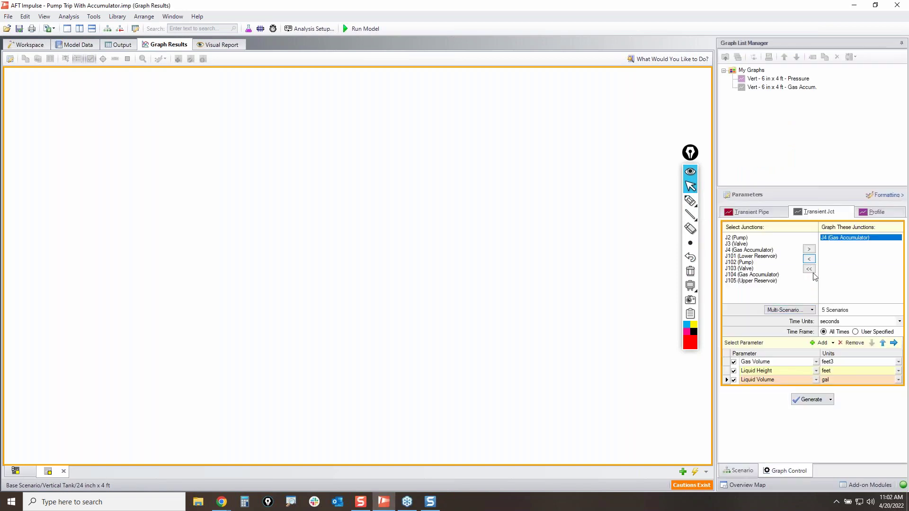
click(810, 311)
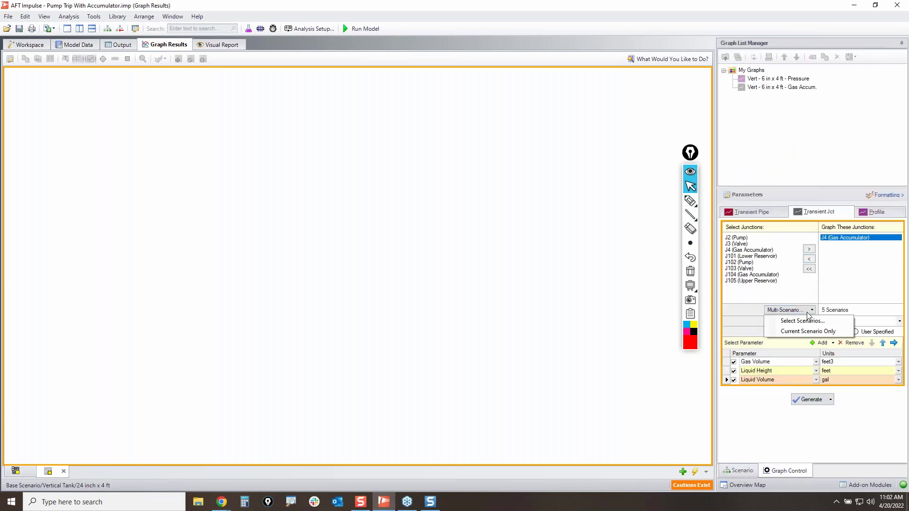
click(802, 321)
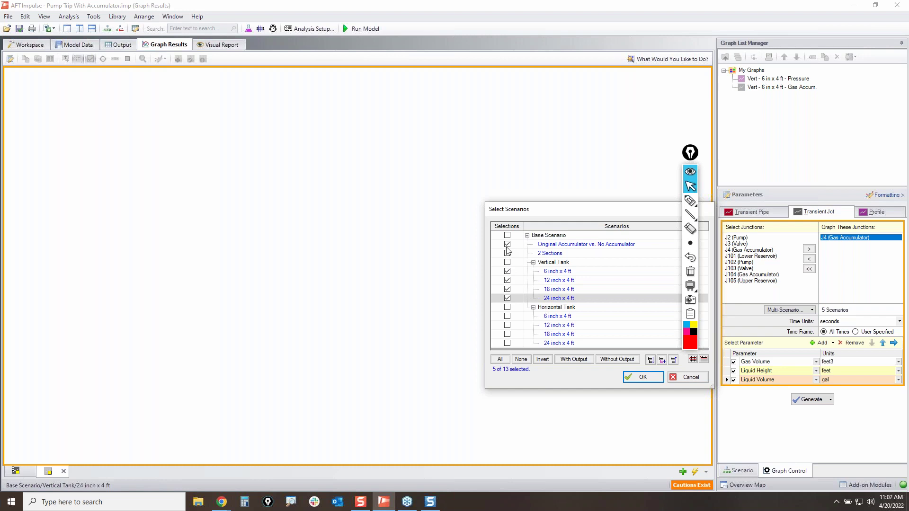
click(507, 325)
click(507, 334)
click(653, 377)
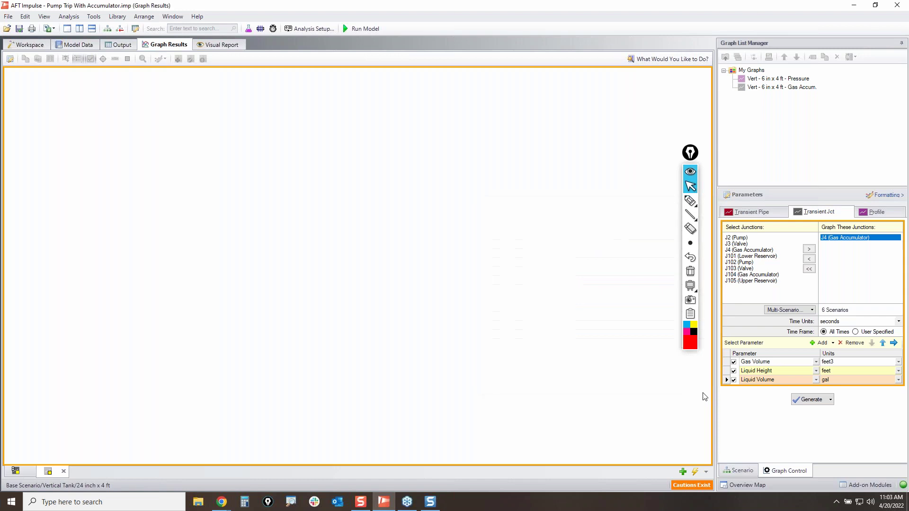
click(810, 400)
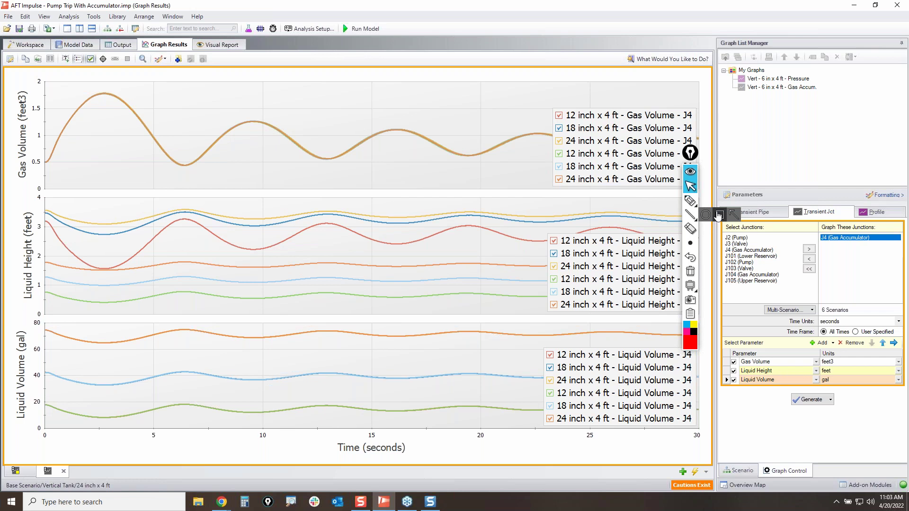
- Circle the scenario names in the Gas Volume legend and the overlapping Gas Volume curves in red, and clear the marks
click(690, 200)
mouse_move(555, 111)
mouse_down()
mouse_move(616, 113)
mouse_move(626, 159)
mouse_move(598, 189)
mouse_move(544, 147)
mouse_move(559, 114)
mouse_up()
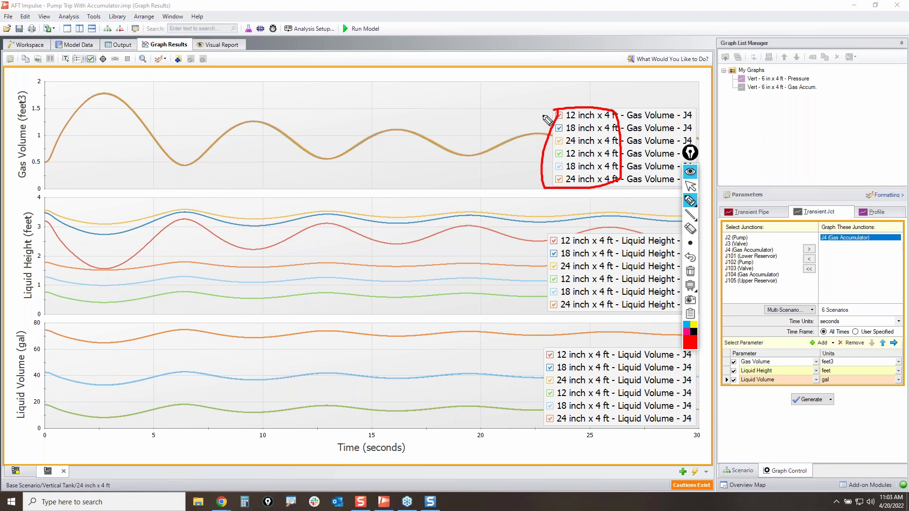
mouse_move(51, 100)
mouse_down()
mouse_move(489, 121)
mouse_move(254, 167)
mouse_move(75, 134)
mouse_move(492, 134)
mouse_move(129, 134)
mouse_move(222, 97)
mouse_up()
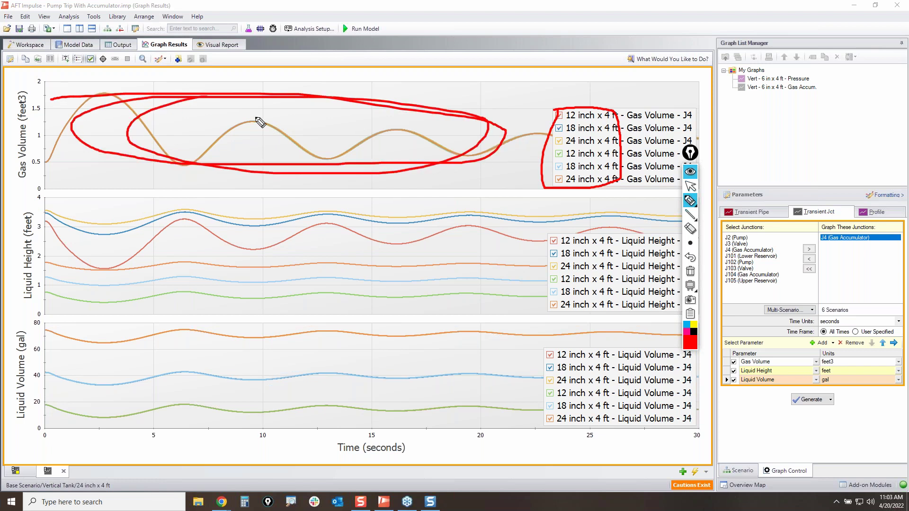
click(690, 272)
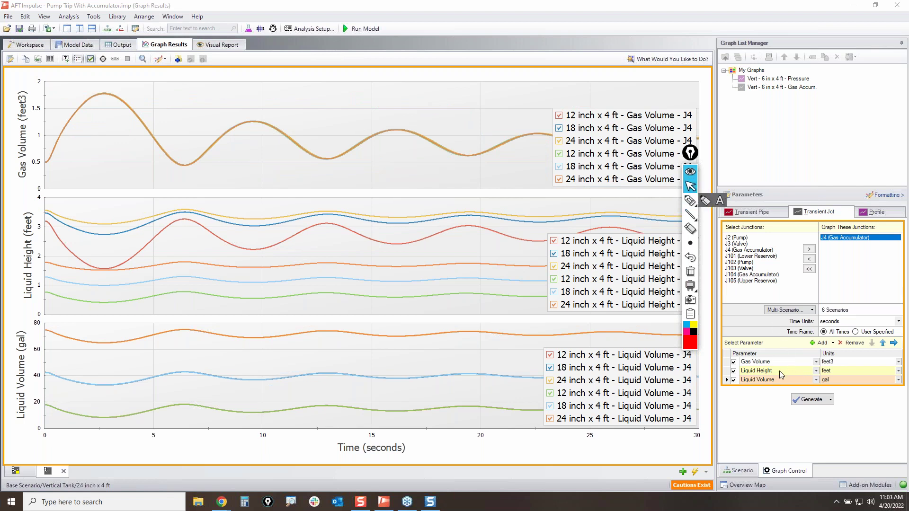
- Move the annotation toolbar off the graphs and circle the three lower Liquid Height curves in red
drag(692, 153, 805, 153)
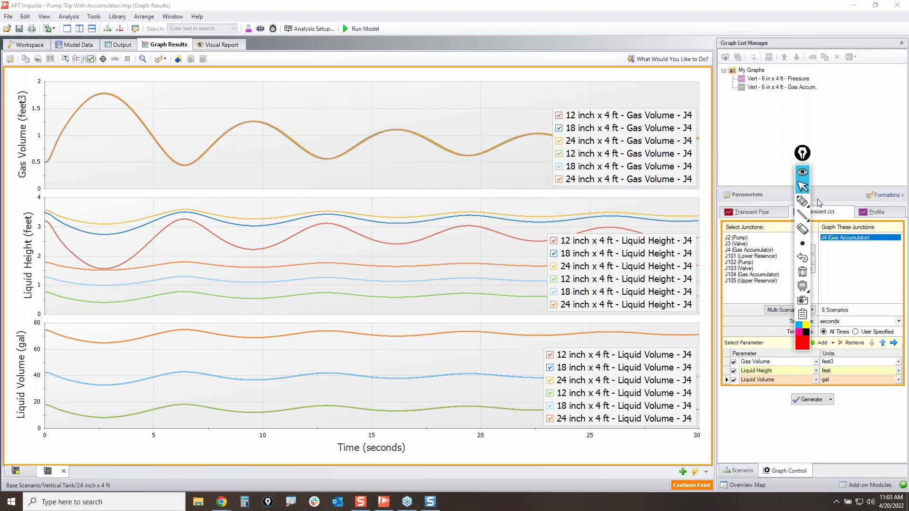
mouse_move(811, 202)
click(807, 202)
mouse_move(302, 267)
mouse_down()
mouse_move(391, 264)
mouse_move(366, 264)
mouse_up()
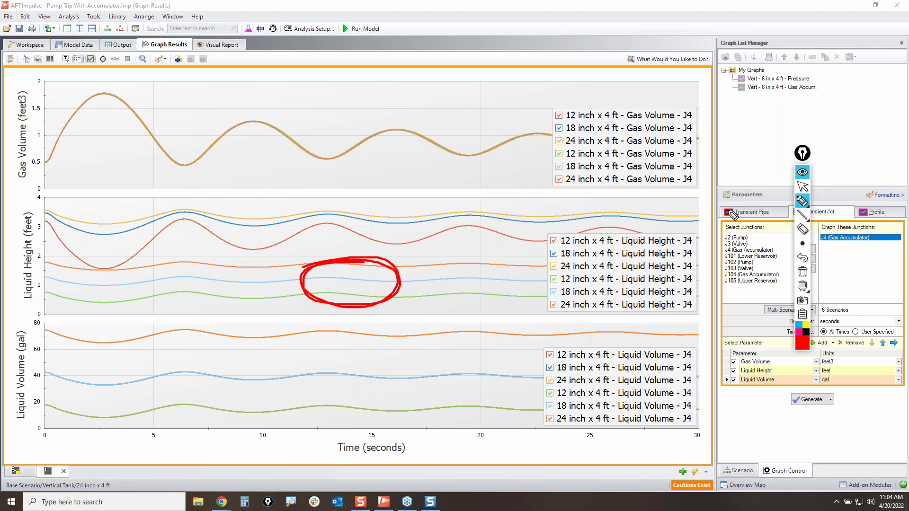
click(803, 186)
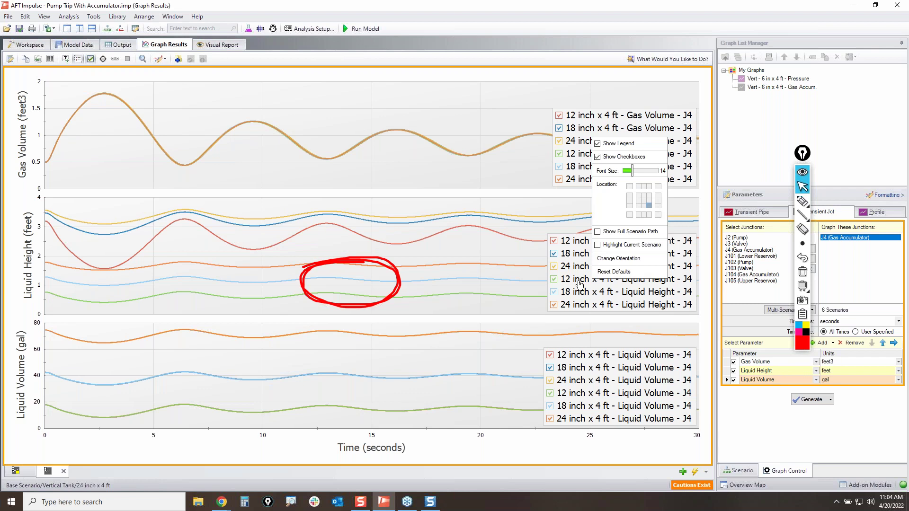
- Turn on the full scenario path for the Liquid Height legend and recheck the legend options
click(597, 232)
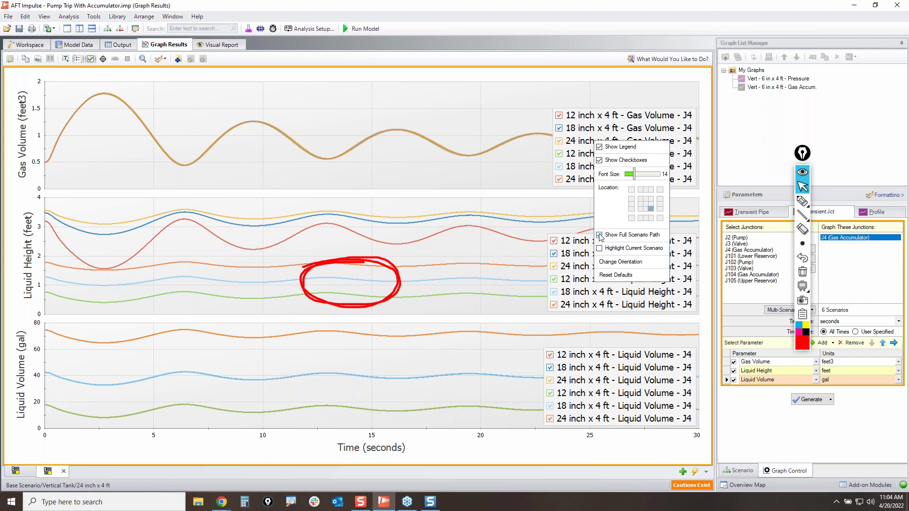
drag(580, 294, 508, 277)
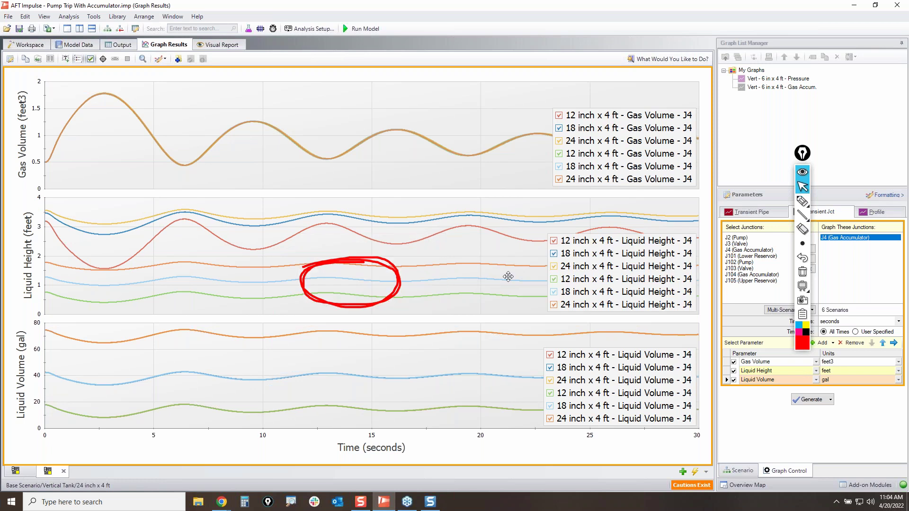
right_click(611, 267)
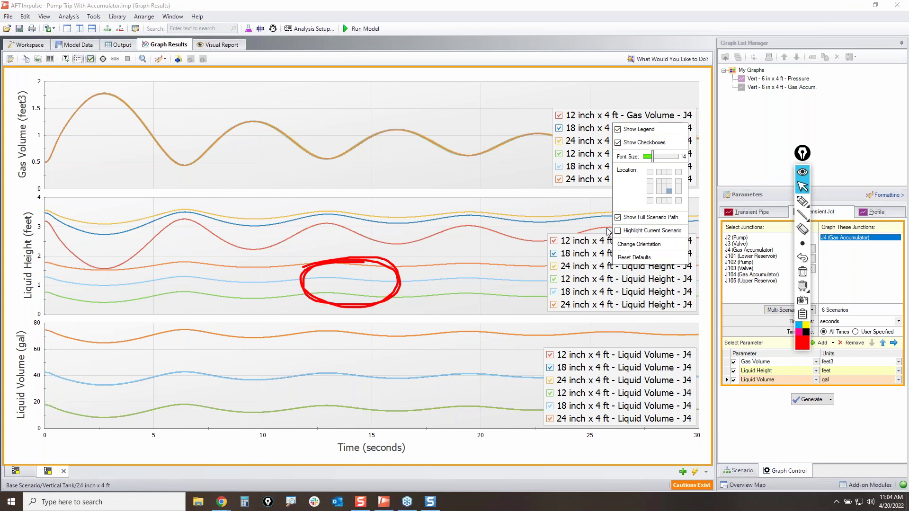
click(529, 281)
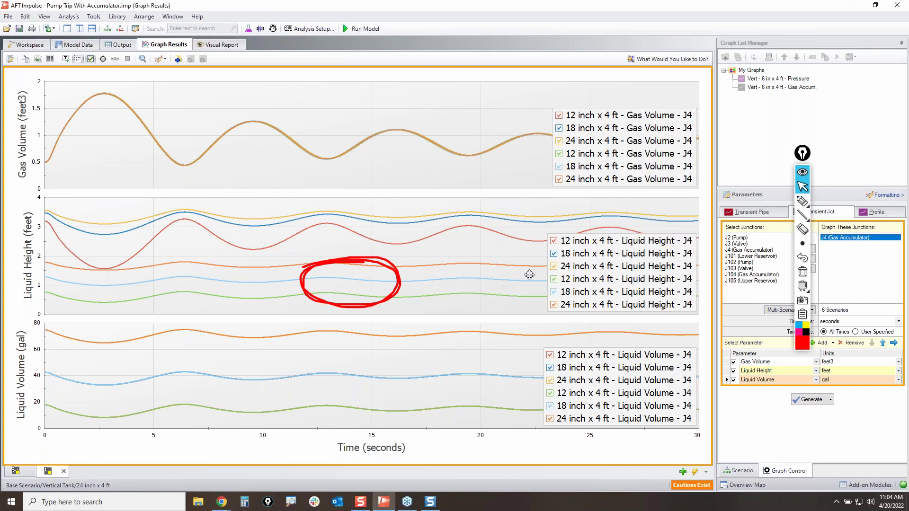
- Replace the red mark with circles around the lower and upper Liquid Height curves and the Liquid Volume curves, and clear them all
click(802, 272)
click(802, 201)
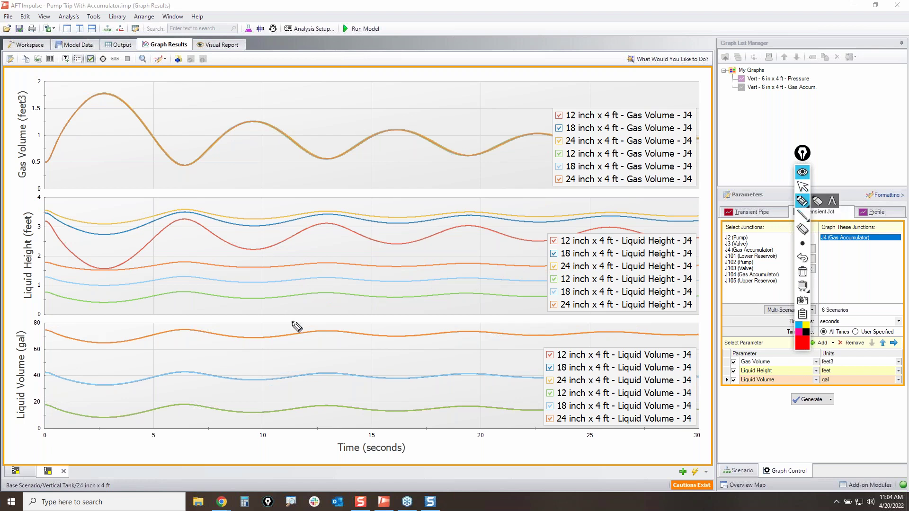
mouse_move(271, 264)
mouse_down()
mouse_move(303, 260)
mouse_move(442, 288)
mouse_move(308, 268)
mouse_move(432, 268)
mouse_move(290, 308)
mouse_move(440, 283)
mouse_move(429, 301)
mouse_up()
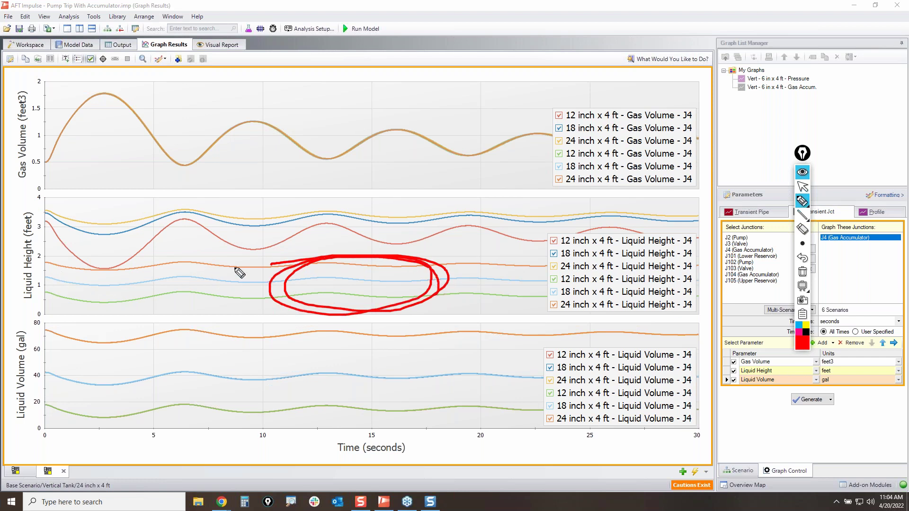
drag(268, 201, 402, 196)
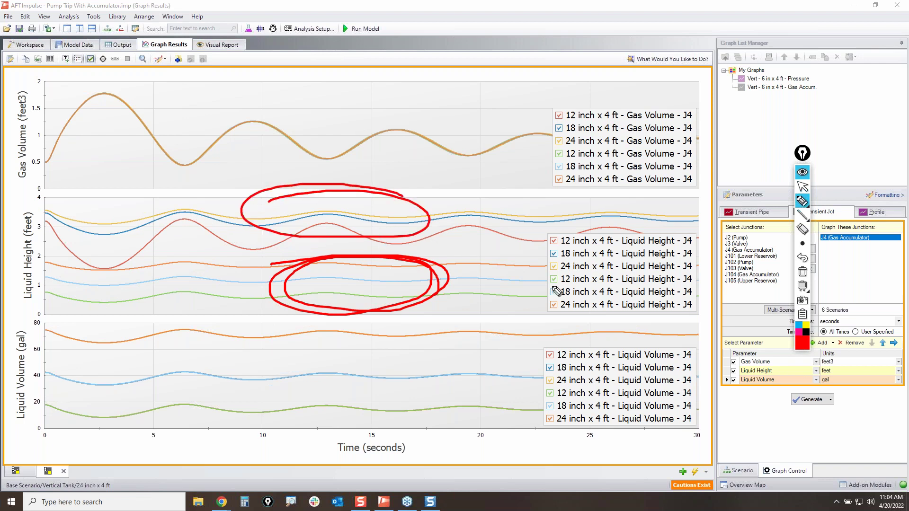
mouse_move(274, 344)
mouse_down()
mouse_move(483, 385)
mouse_move(369, 368)
mouse_move(376, 362)
mouse_up()
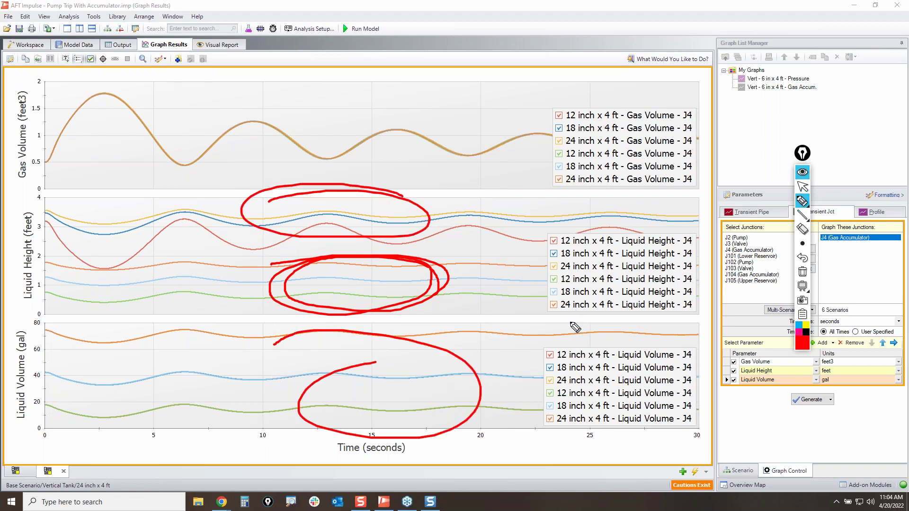
click(802, 272)
click(804, 190)
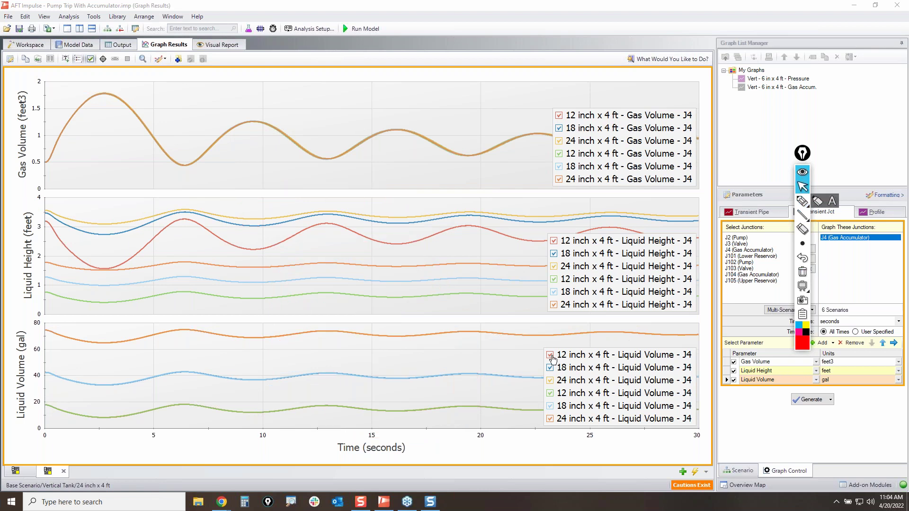
- Hide every Liquid Volume curve except the first 12 inch x 4 ft one
click(550, 355)
click(550, 381)
click(549, 393)
click(549, 407)
click(549, 419)
click(550, 368)
click(549, 355)
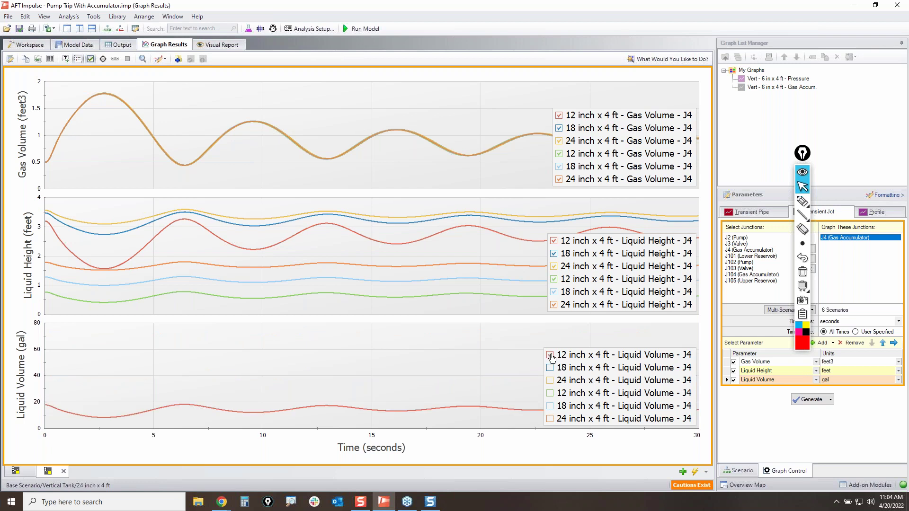
- Show the second 12 inch curve and both 18 and 24 inch x 4 ft curves in the Liquid Volume graph
click(550, 393)
click(550, 367)
click(551, 406)
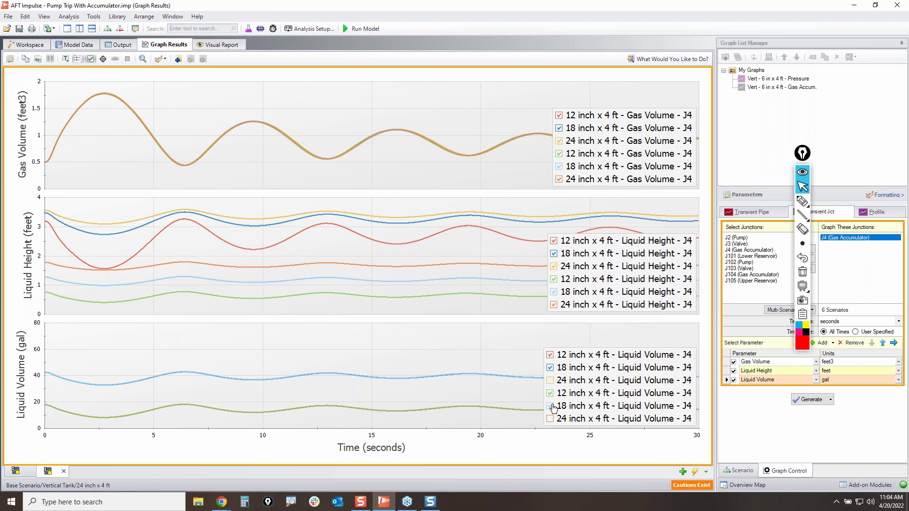
click(550, 381)
click(550, 419)
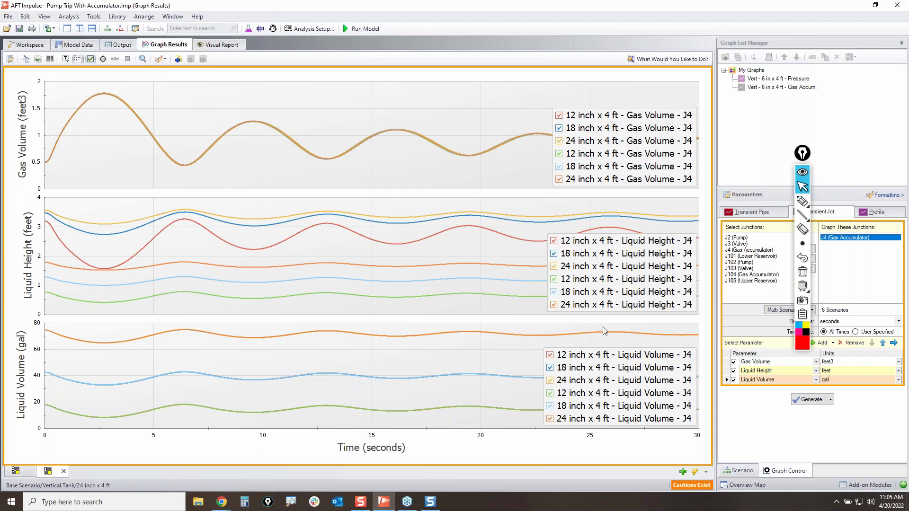
- Return to the model's Workspace view
click(30, 45)
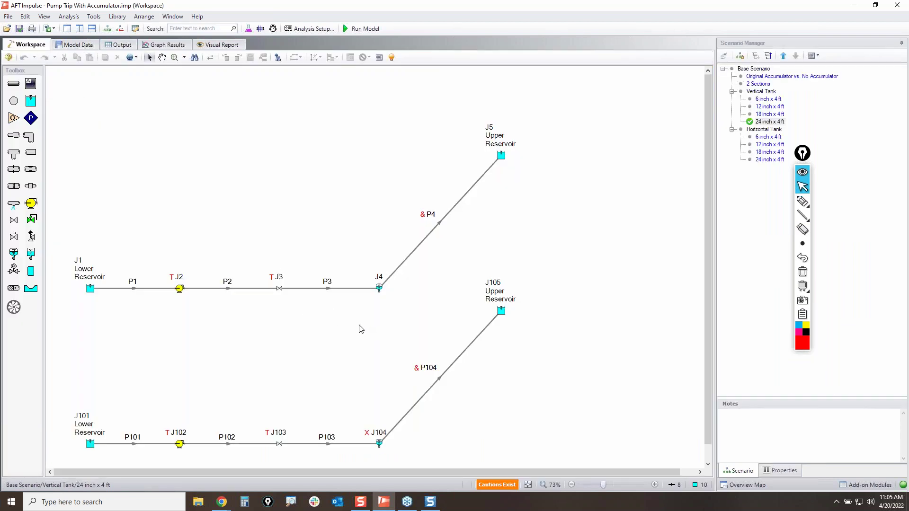